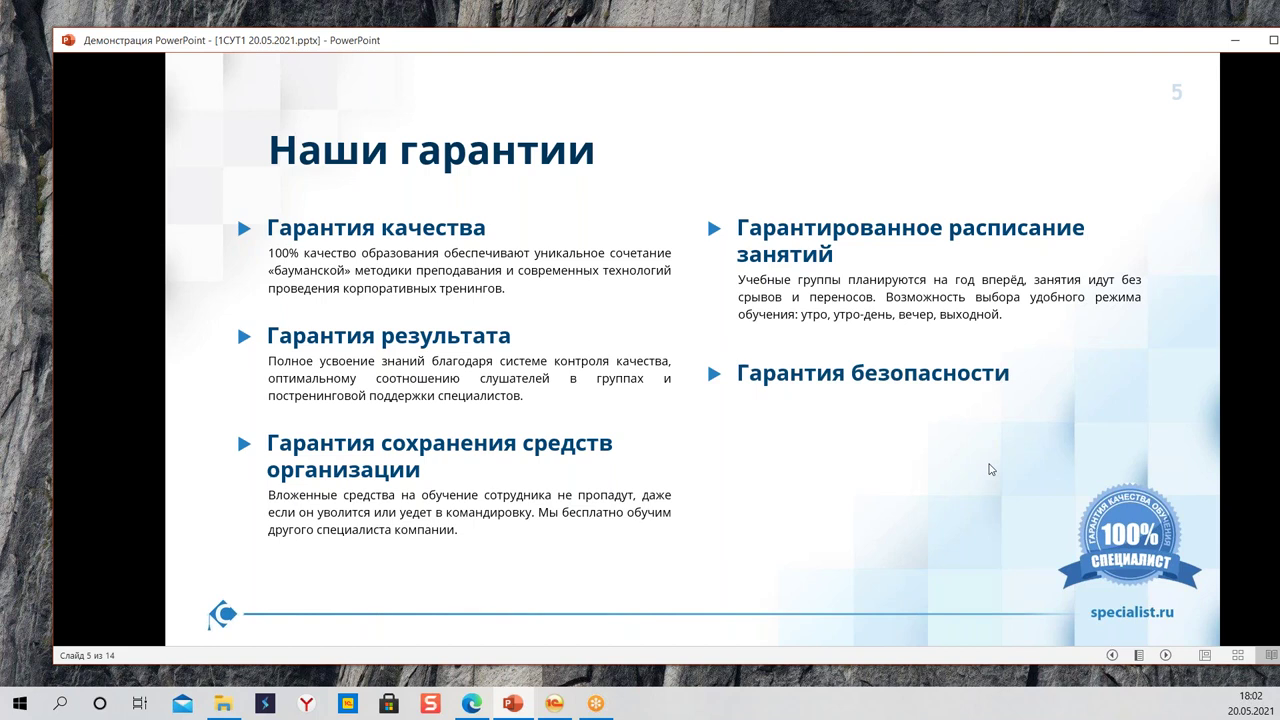
Step: Advance the slide show past the guarantees and data correction slides to slide 7 about résumé competencies
left_click(993, 476)
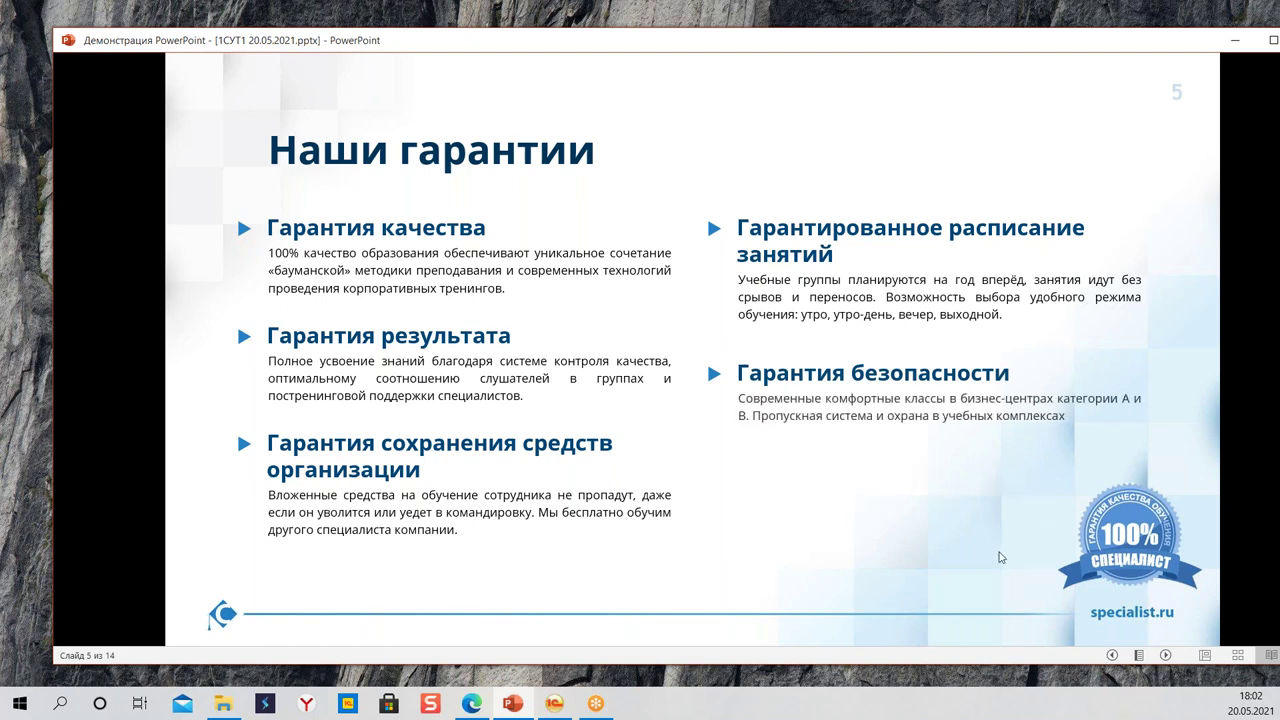
left_click(1166, 655)
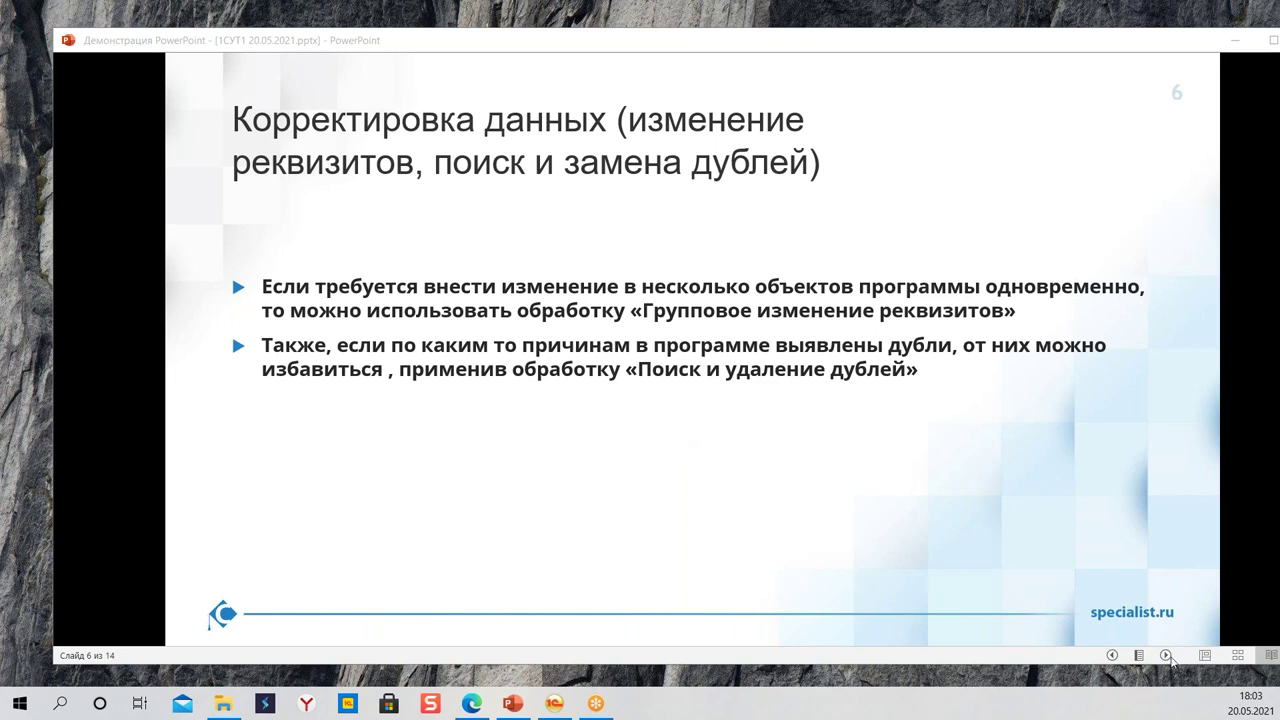
left_click(1165, 656)
left_click(1165, 656)
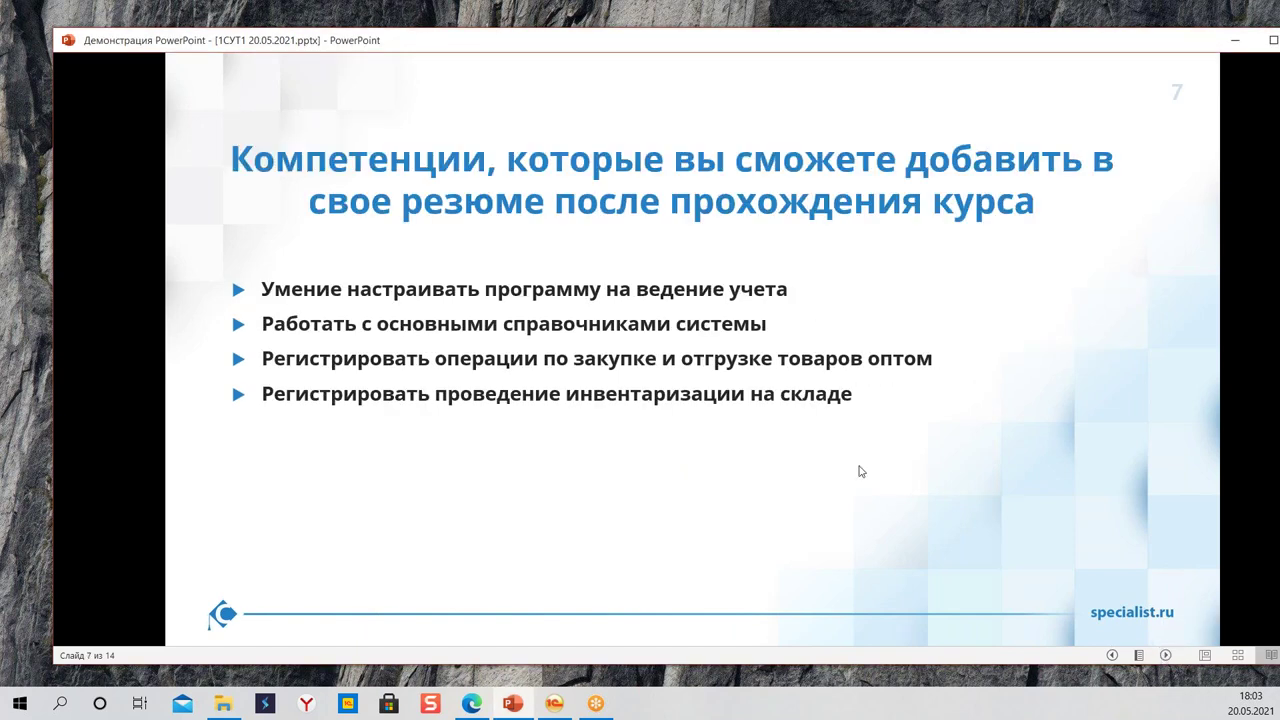
Step: Switch to the 1С:Предприятие trade management program and fit its window over the presentation
left_click(566, 706)
left_click_drag(674, 116, 679, 43)
left_click_drag(1144, 538, 1213, 680)
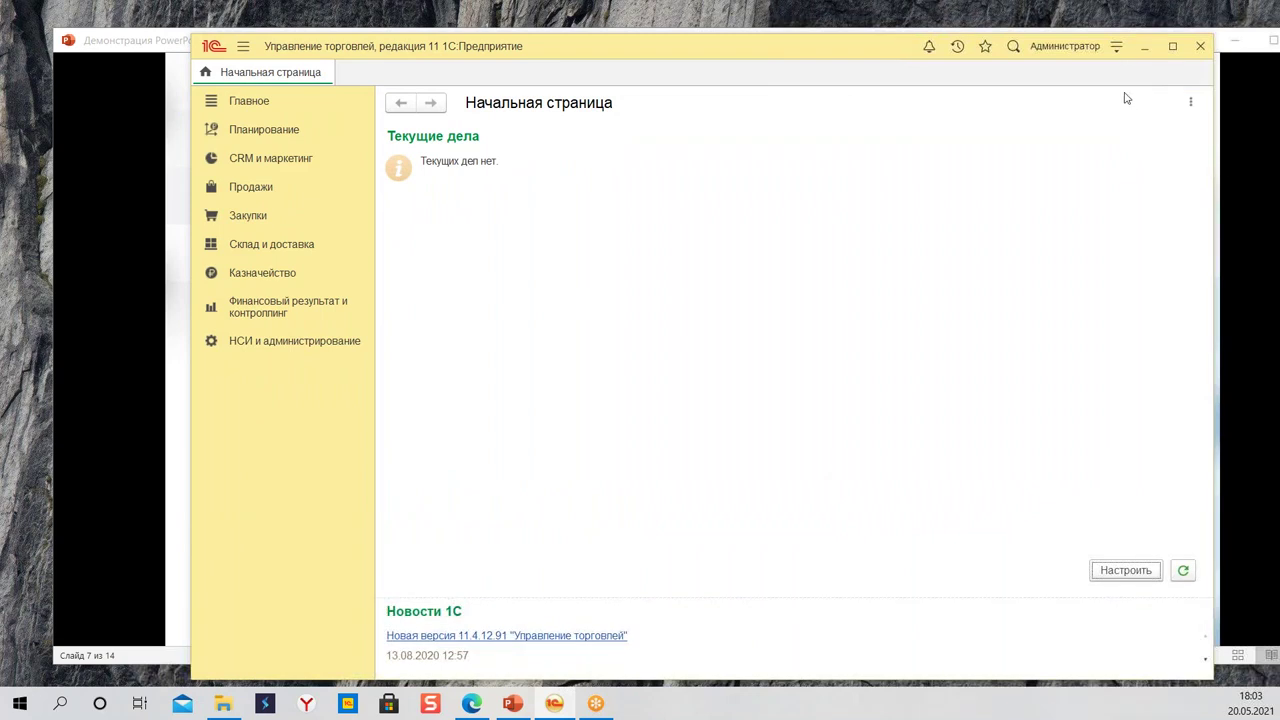
Step: Enlarge the display scale of the start page (Начальная страница) to about 140%
left_click(1117, 46)
left_click(1118, 179)
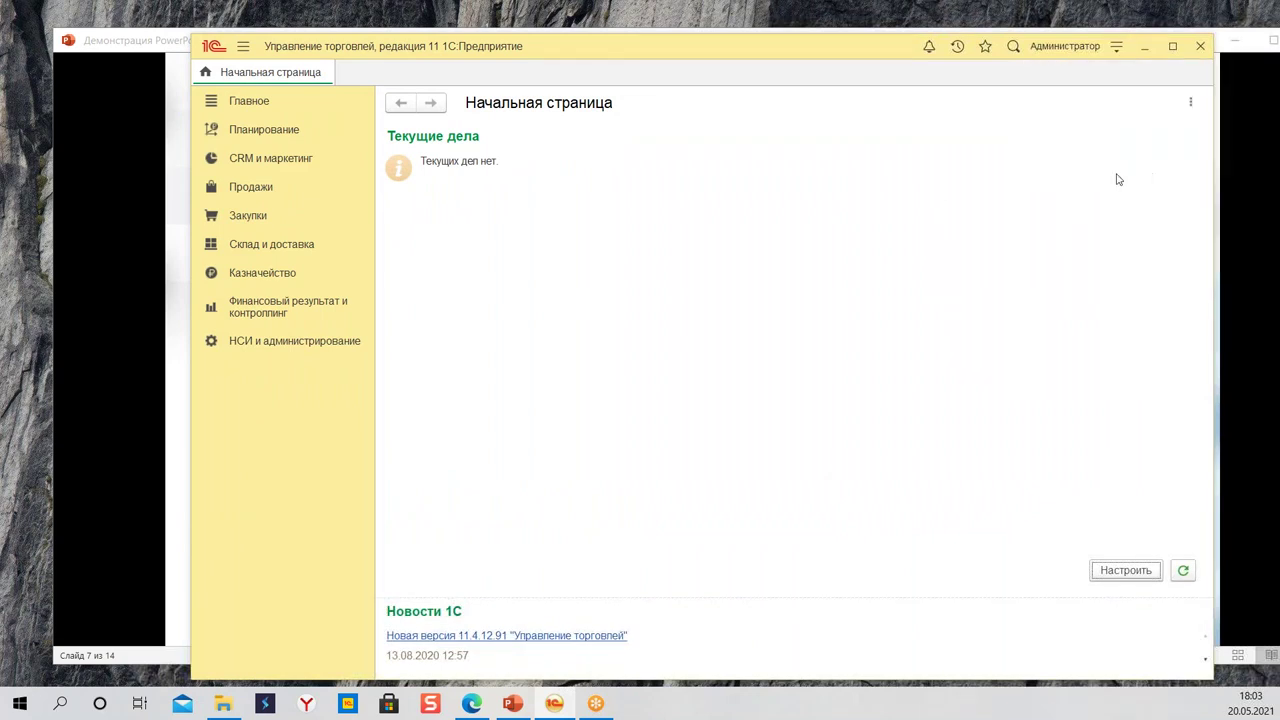
left_click(1190, 103)
left_click(1178, 127)
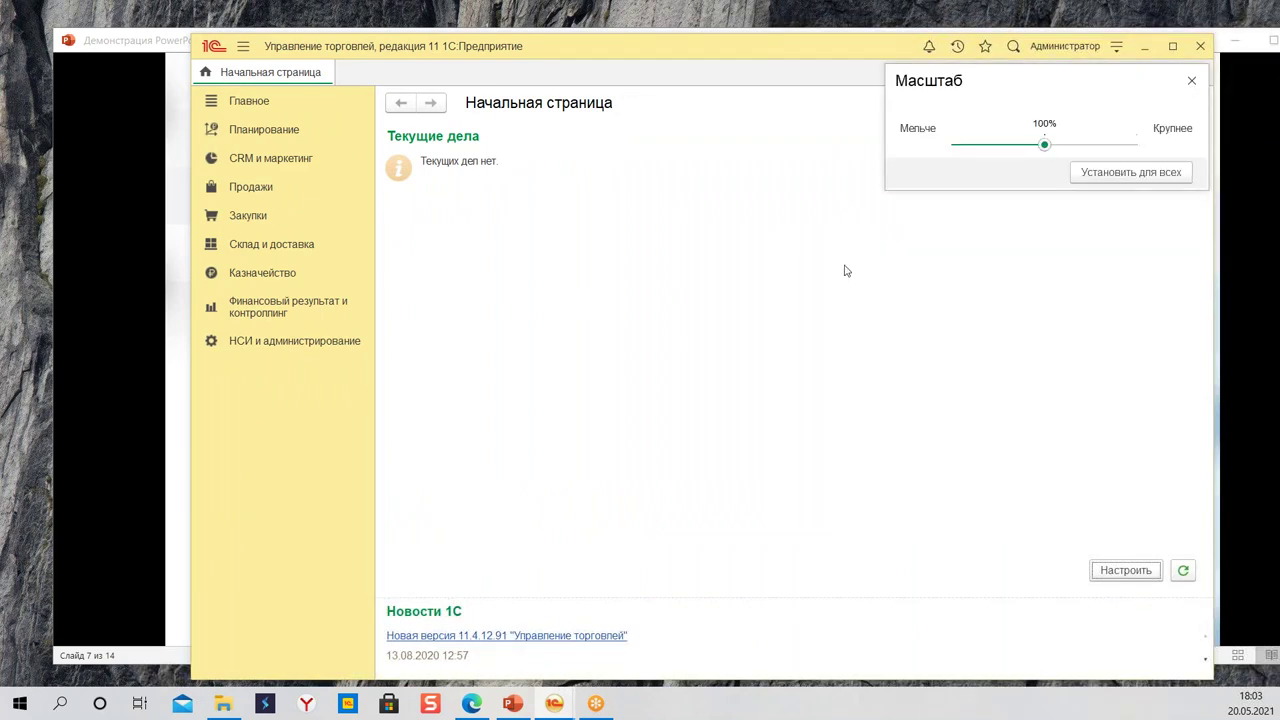
left_click(1073, 151)
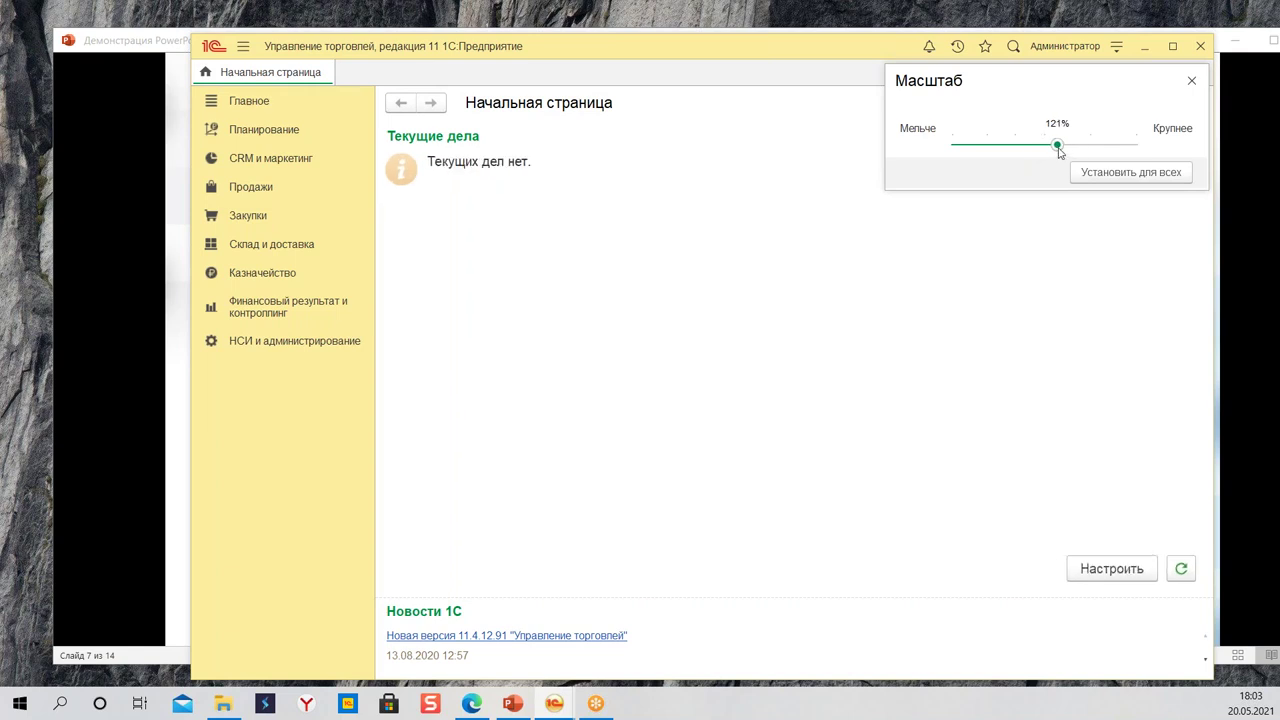
left_click(1071, 148)
left_click(1070, 148)
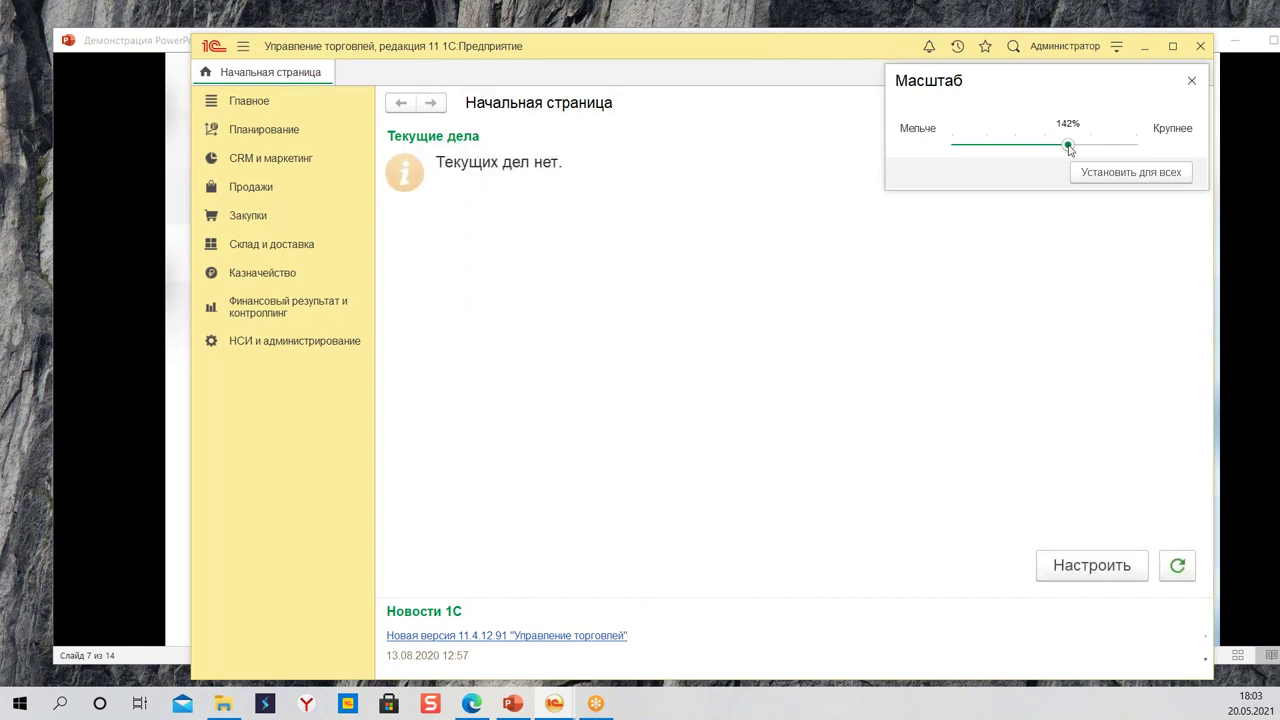
left_click(1191, 81)
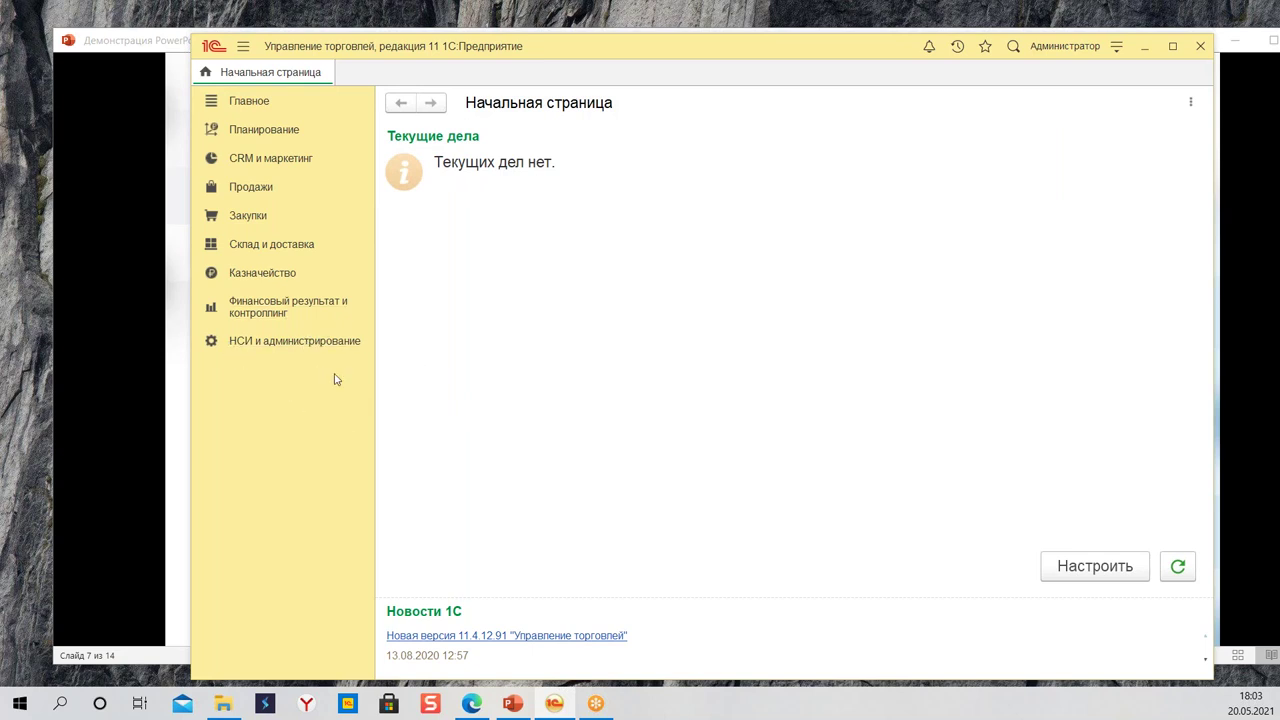
Step: Open the Обслуживание page from НСИ и администрирование and expand its Корректировка данных section
left_click(303, 350)
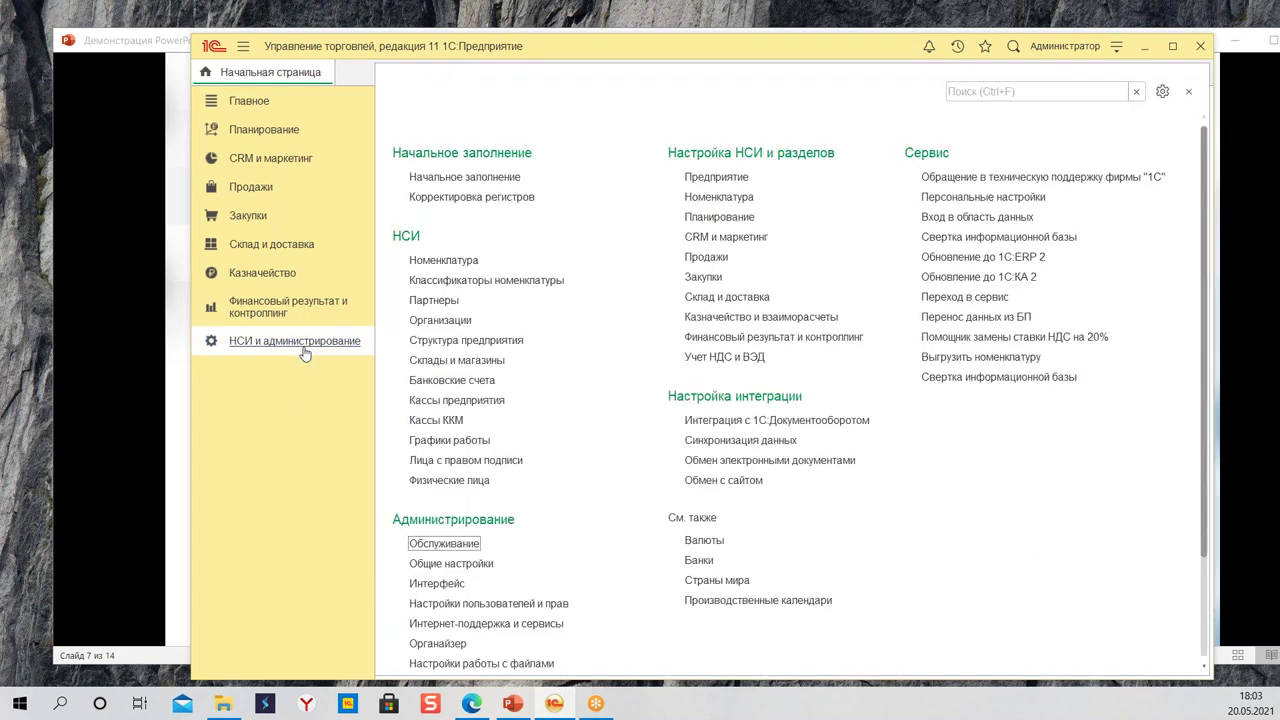
scroll(549, 197, "down", 3)
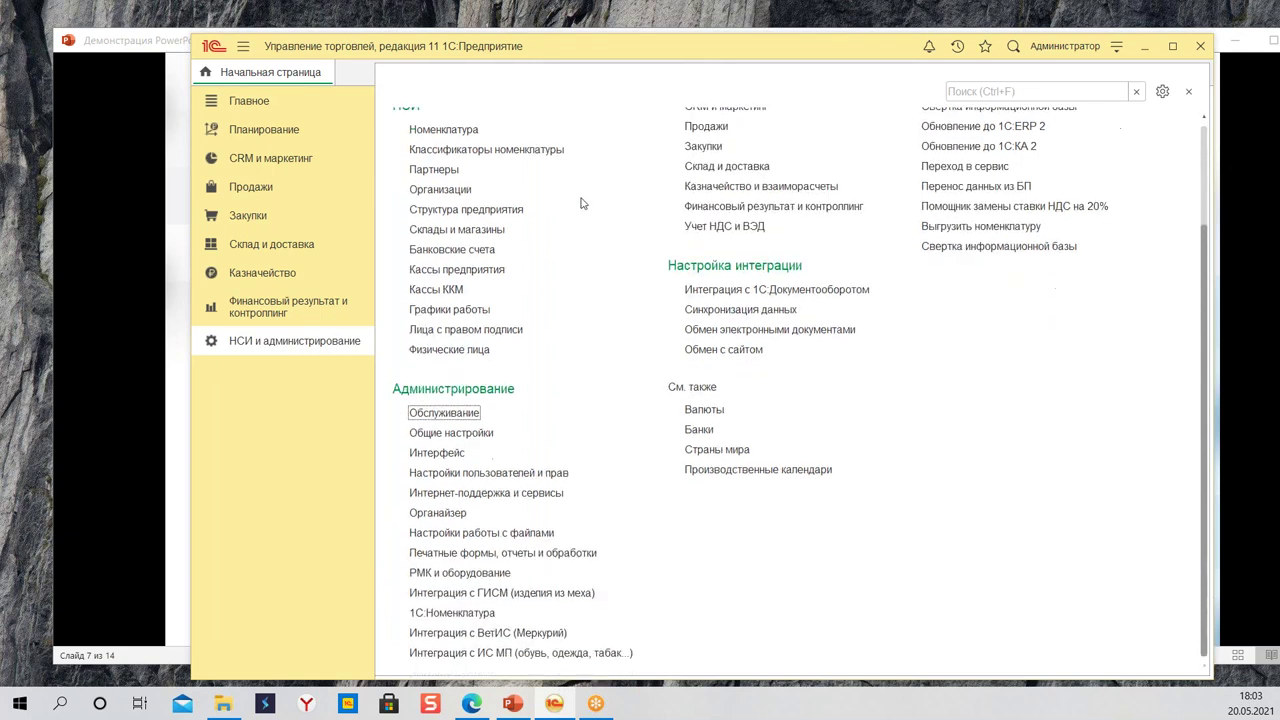
left_click(400, 632)
left_click(443, 415)
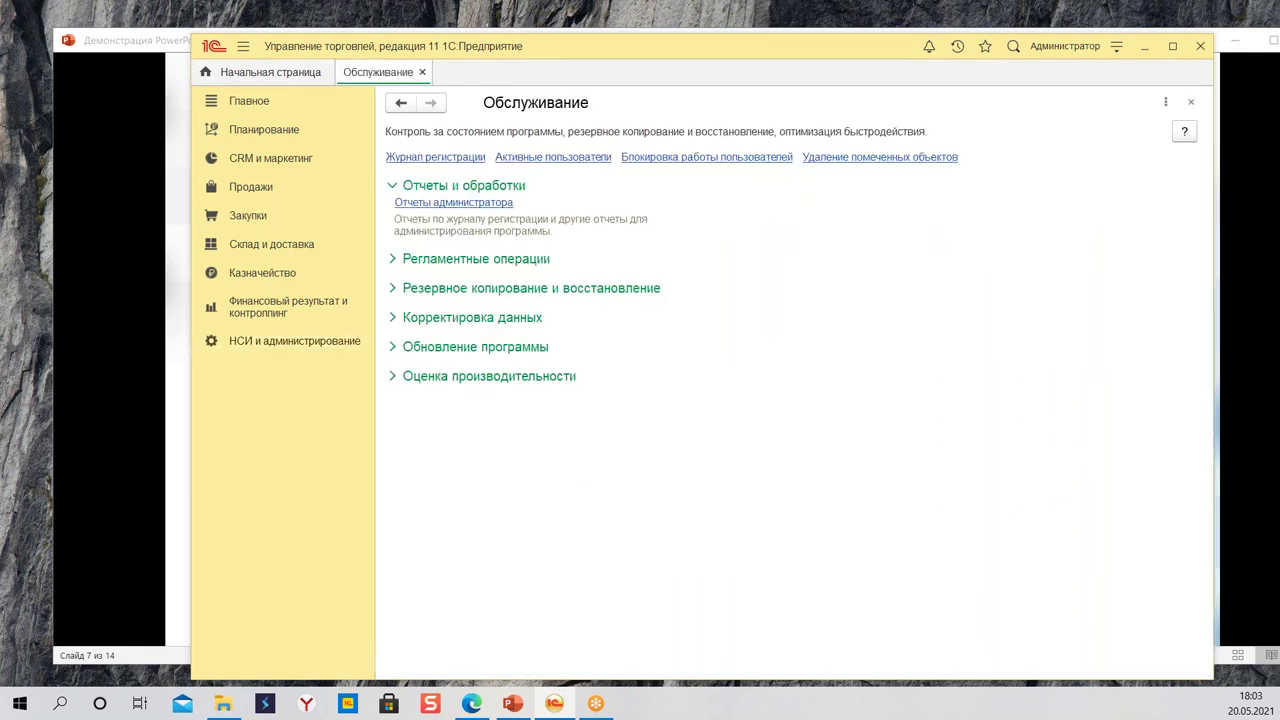
left_click(440, 320)
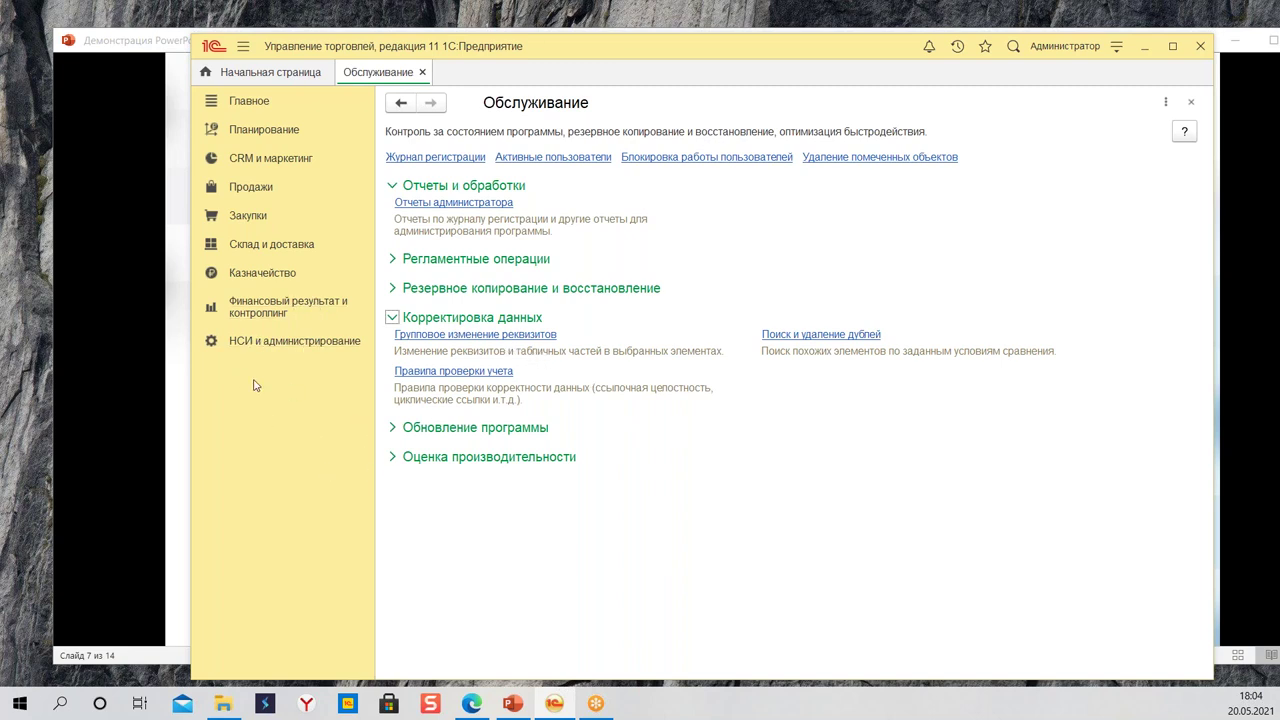
Step: Return to Обслуживание through НСИ и администрирование and open the Групповое изменение реквизитов tool
left_click(277, 343)
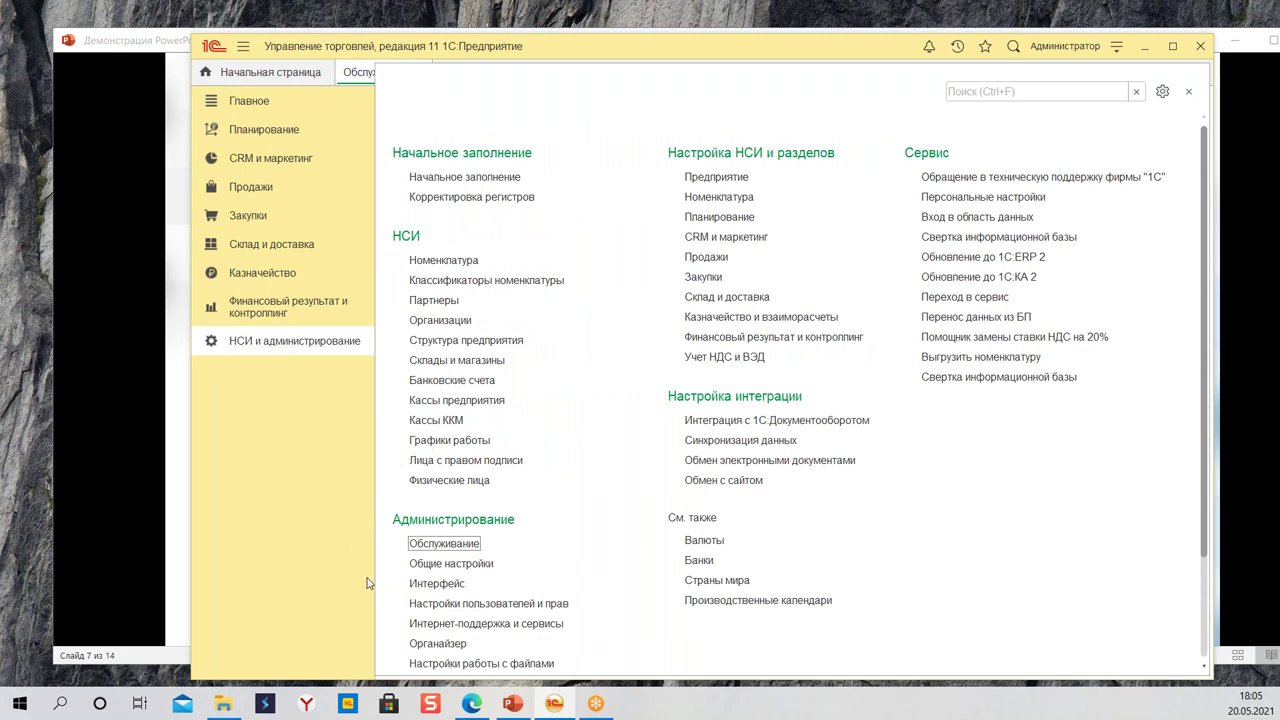
left_click(453, 542)
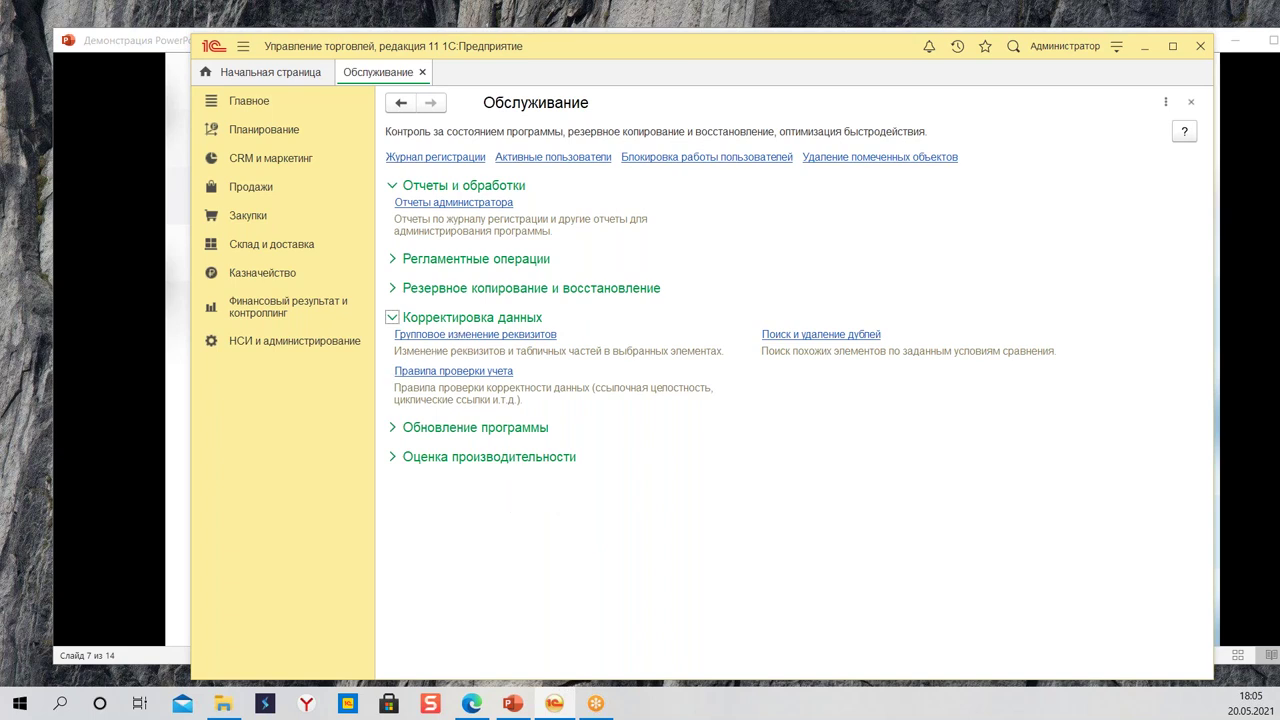
left_click(467, 336)
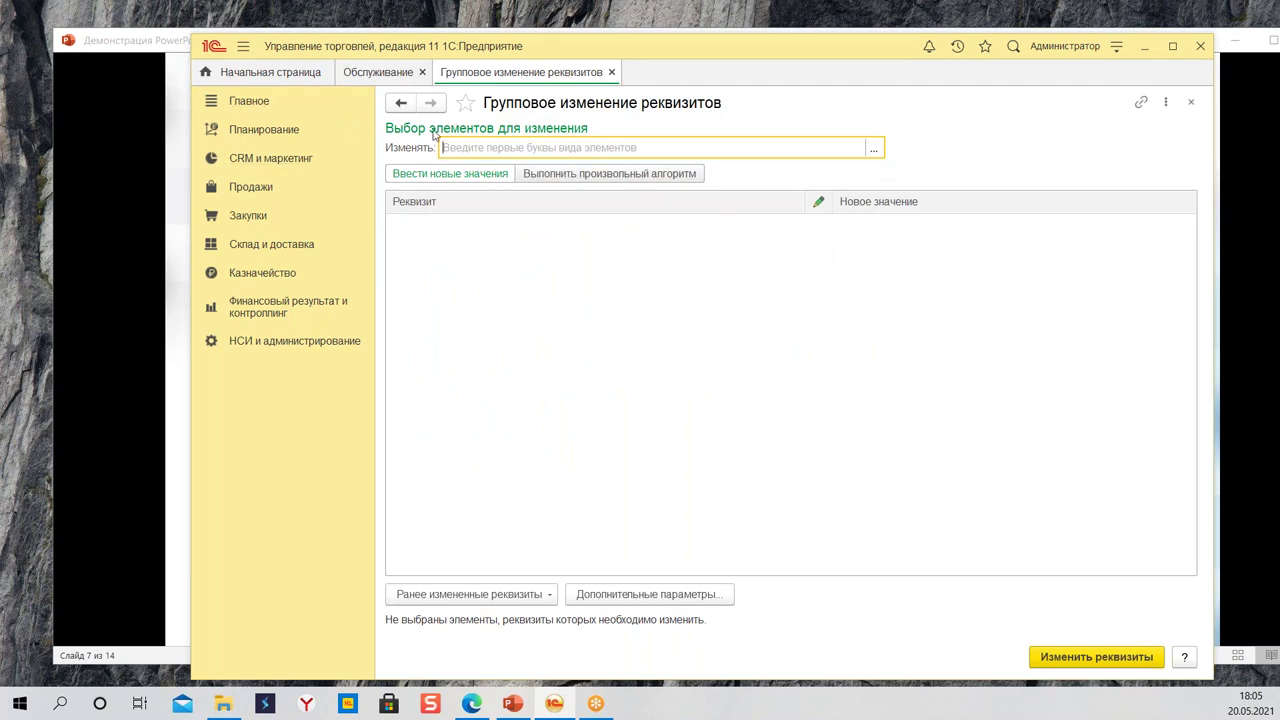
Step: Look through the list of element types that can be chosen for group attribute changes
left_click(873, 150)
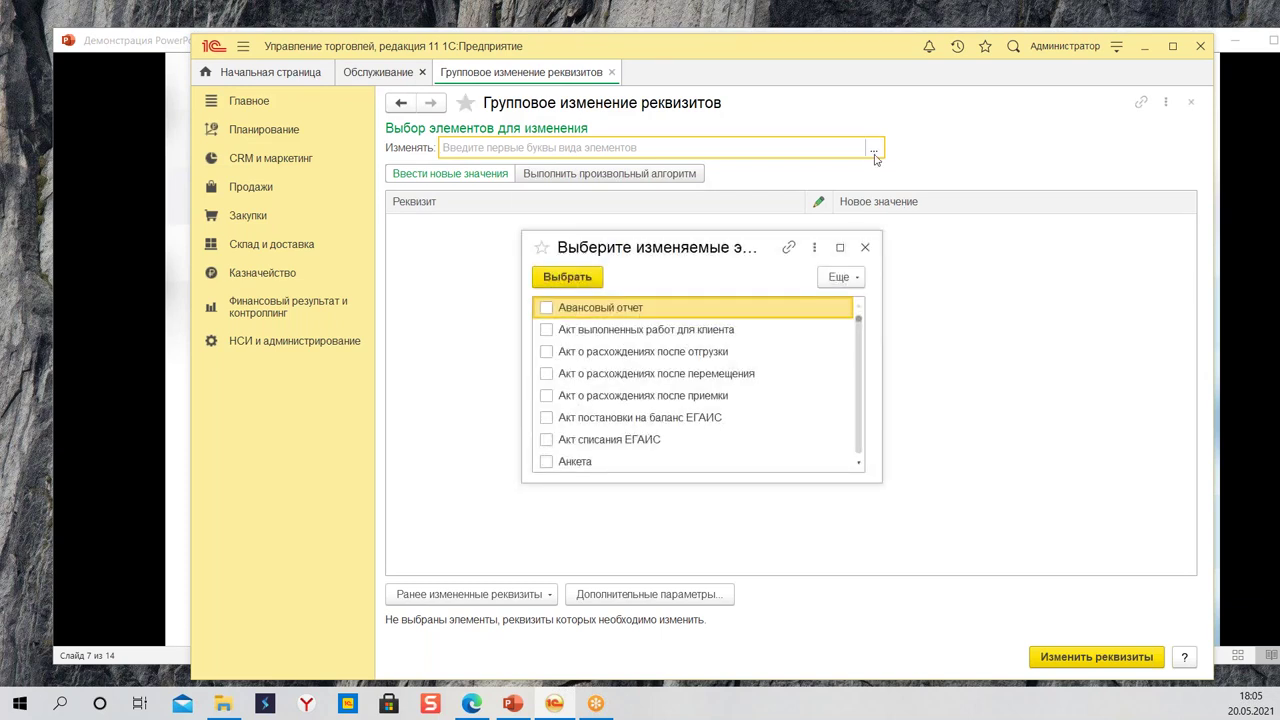
scroll(644, 388, "down", 5)
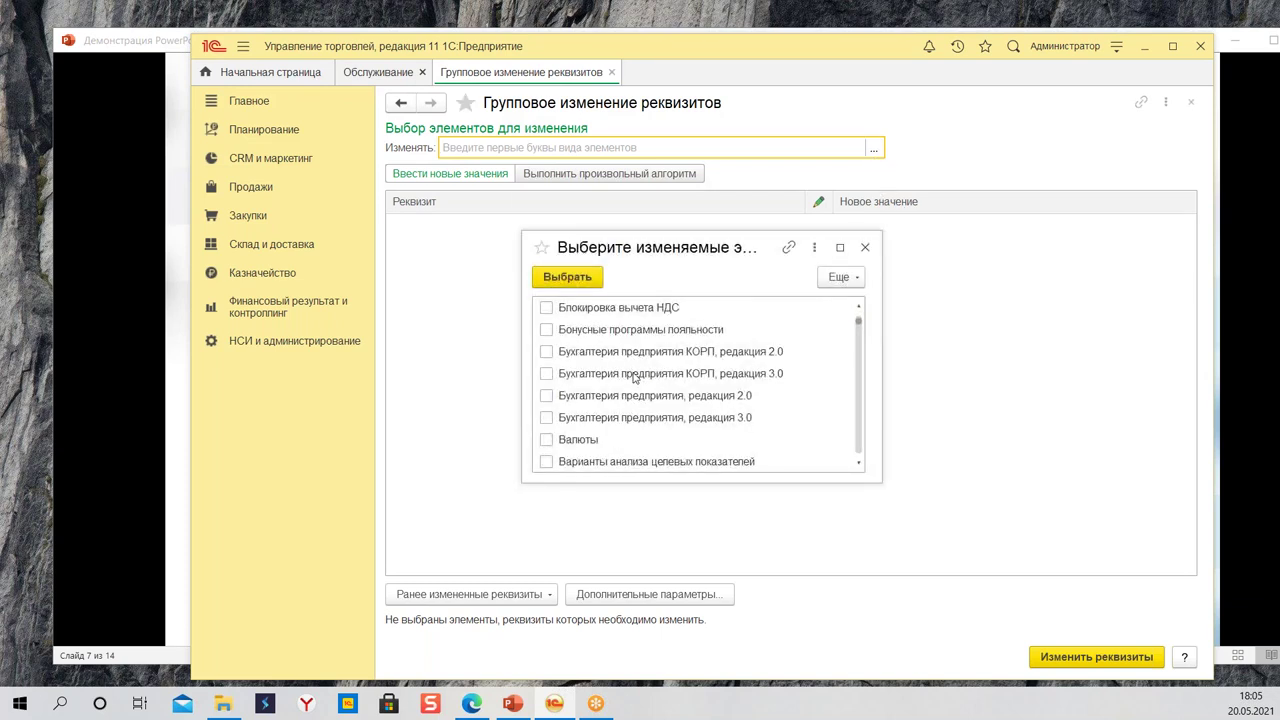
scroll(646, 395, "down", 8)
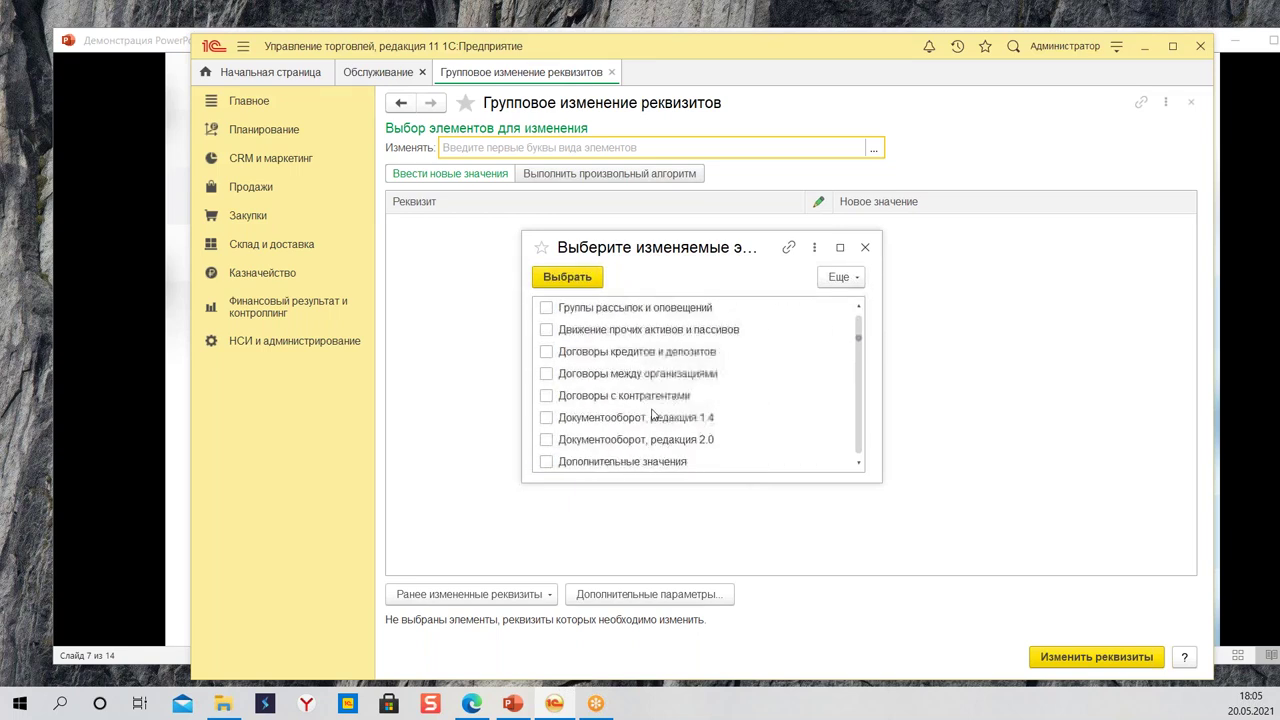
scroll(662, 405, "up", 3)
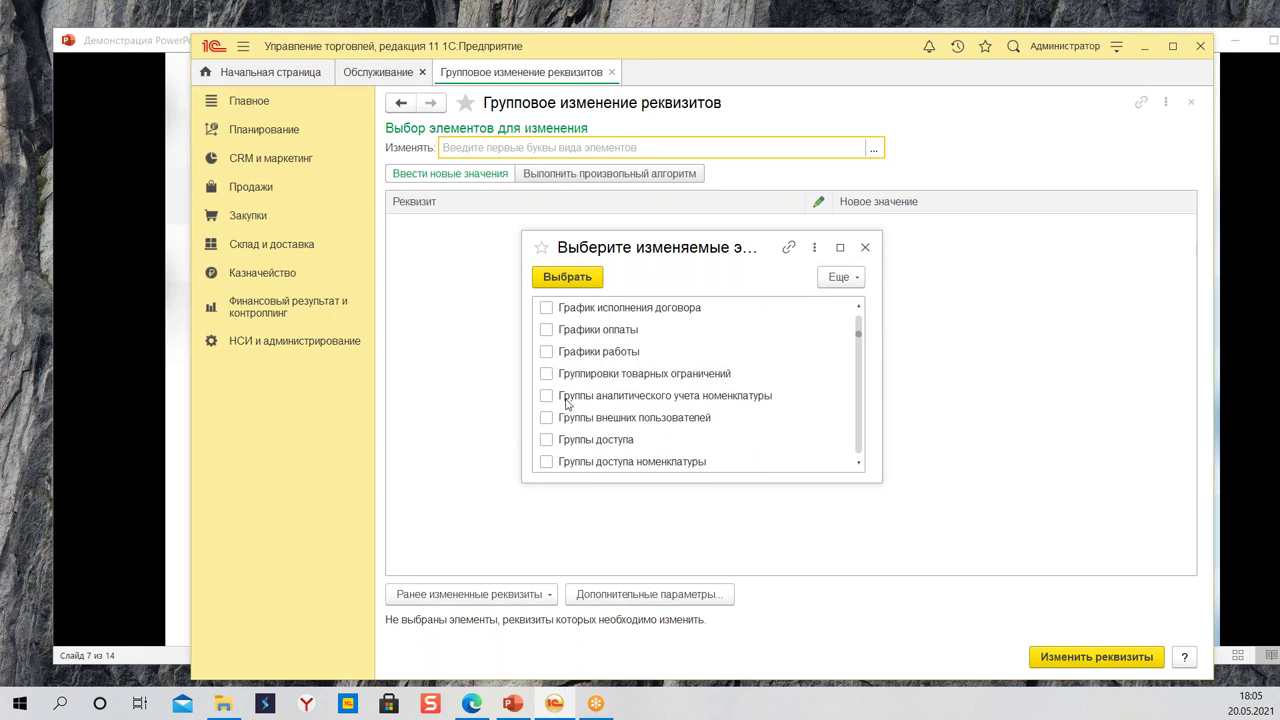
scroll(600, 350, "down", 6)
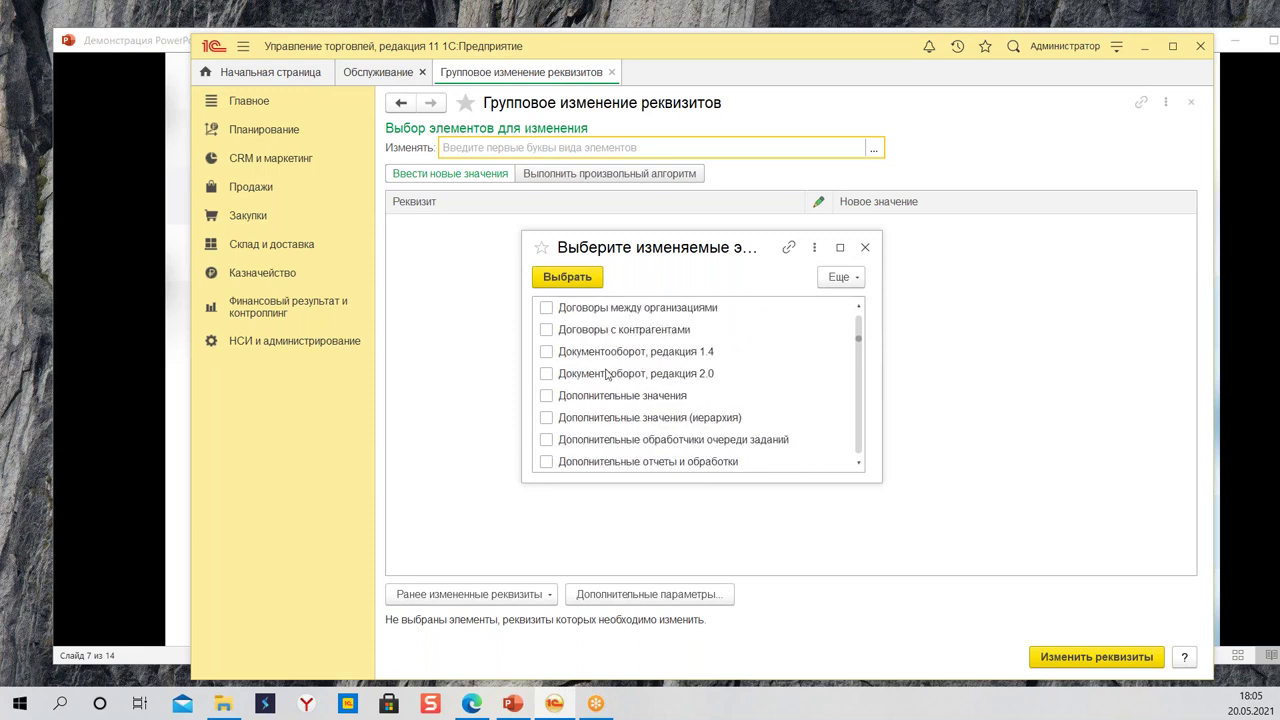
scroll(613, 390, "down", 10)
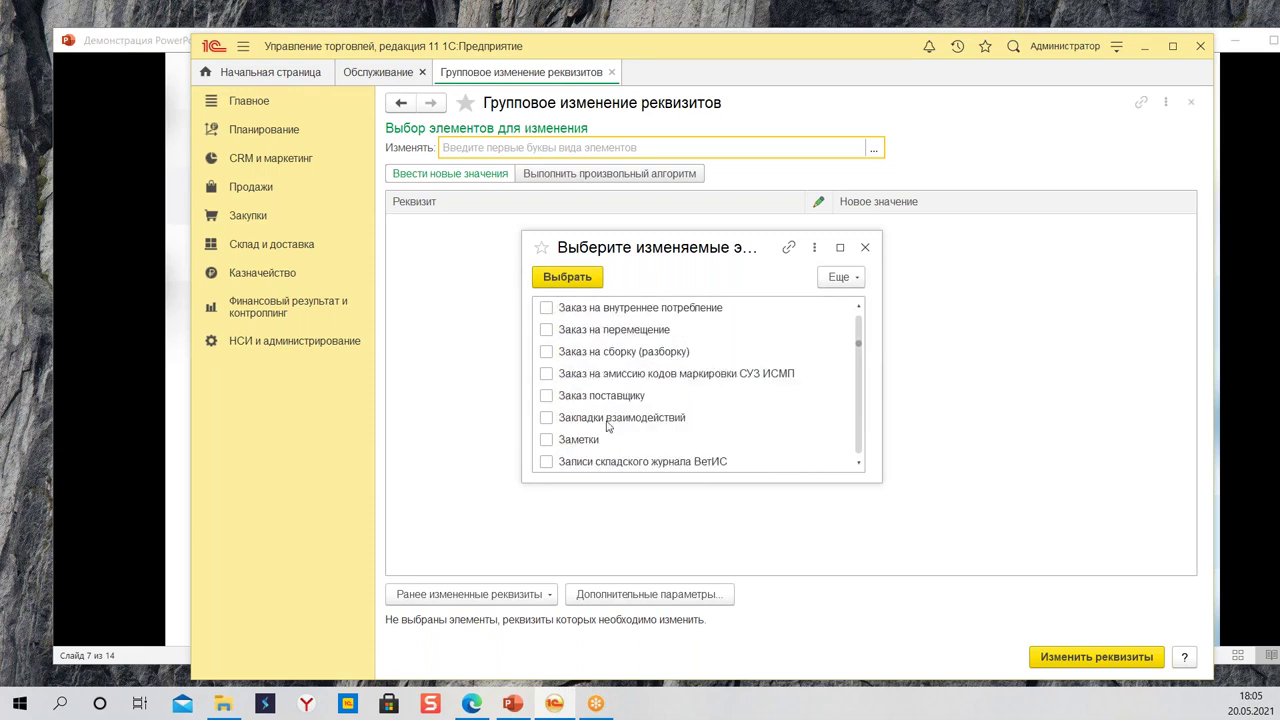
scroll(613, 431, "down", 10)
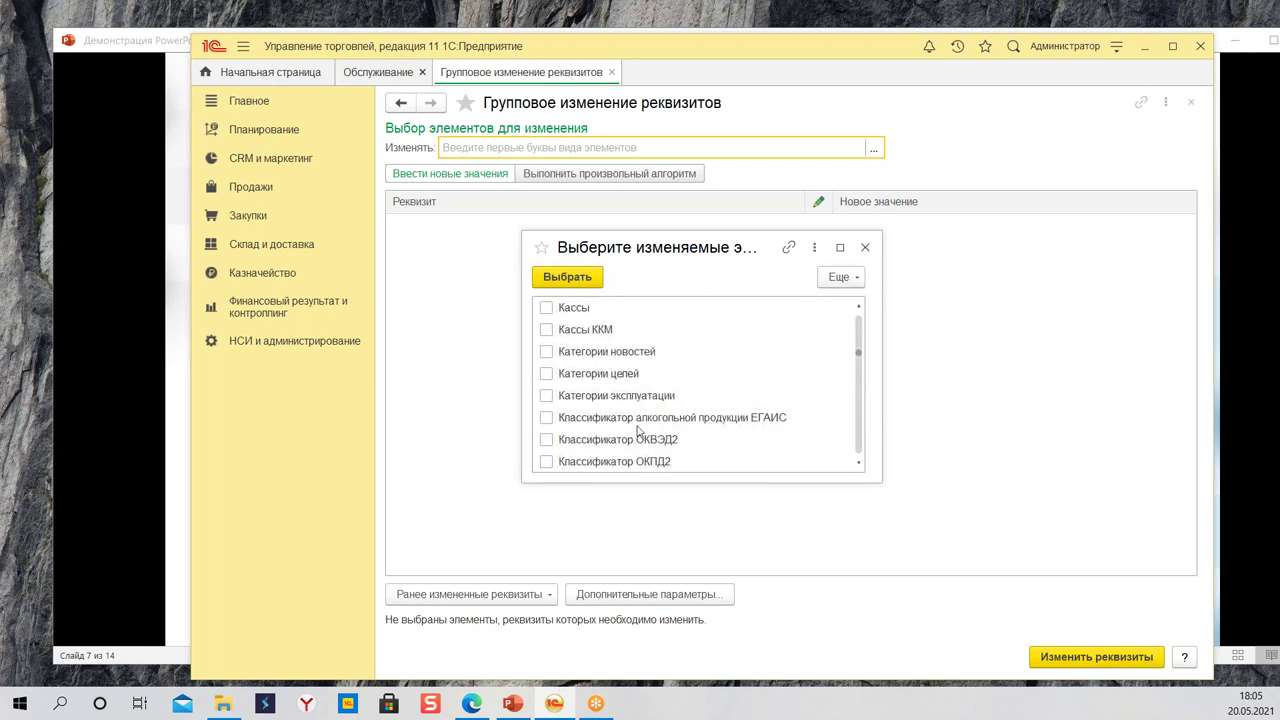
scroll(660, 441, "down", 4)
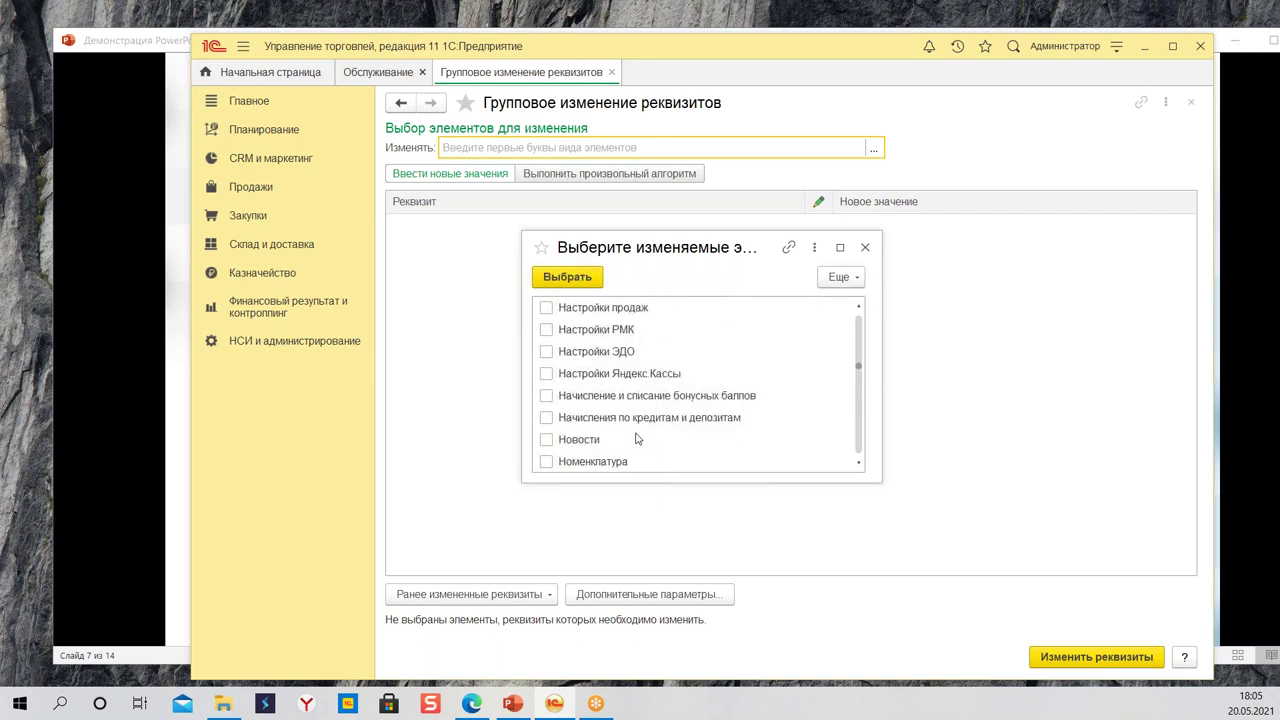
scroll(637, 434, "down", 5)
scroll(651, 443, "down", 10)
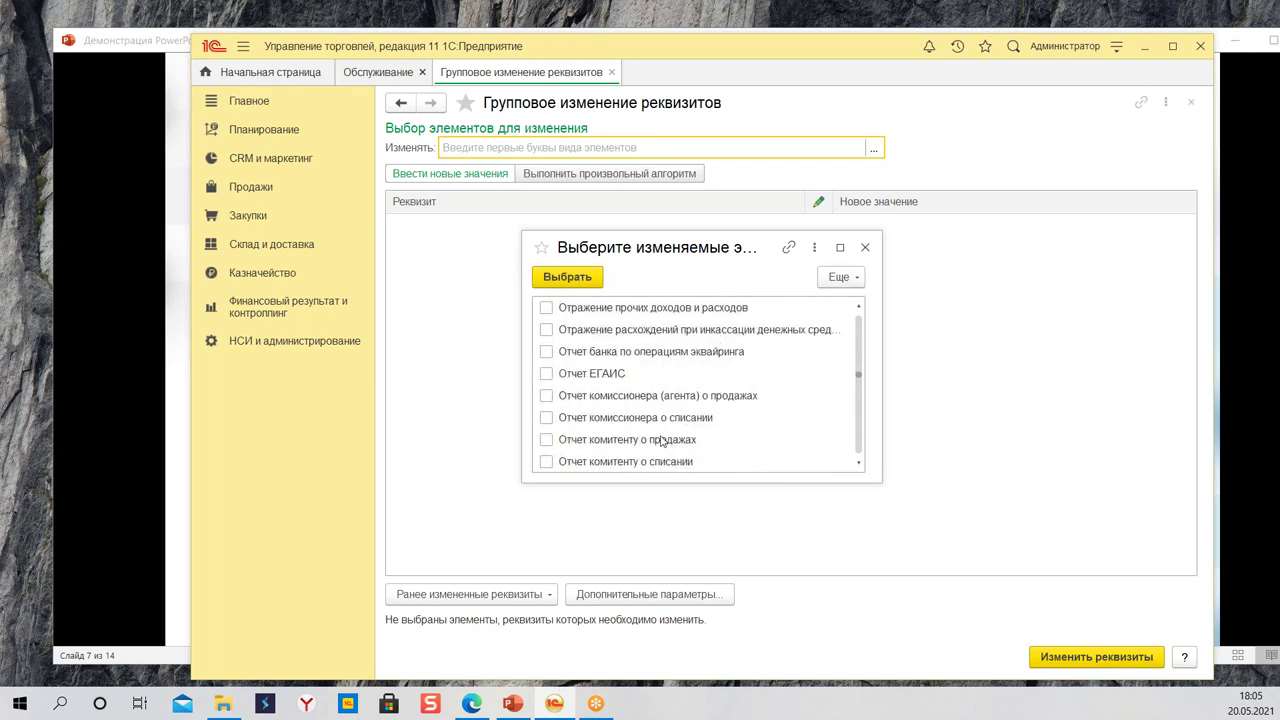
scroll(668, 444, "down", 10)
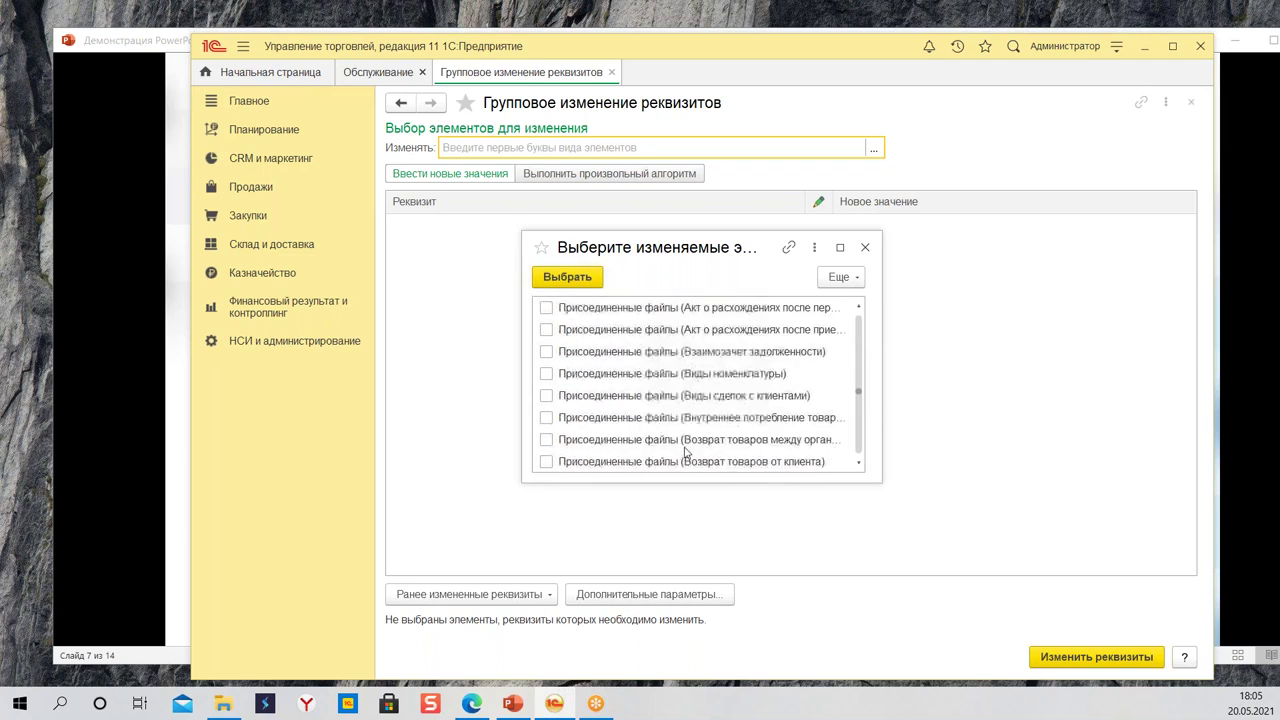
scroll(760, 330, "up", 3)
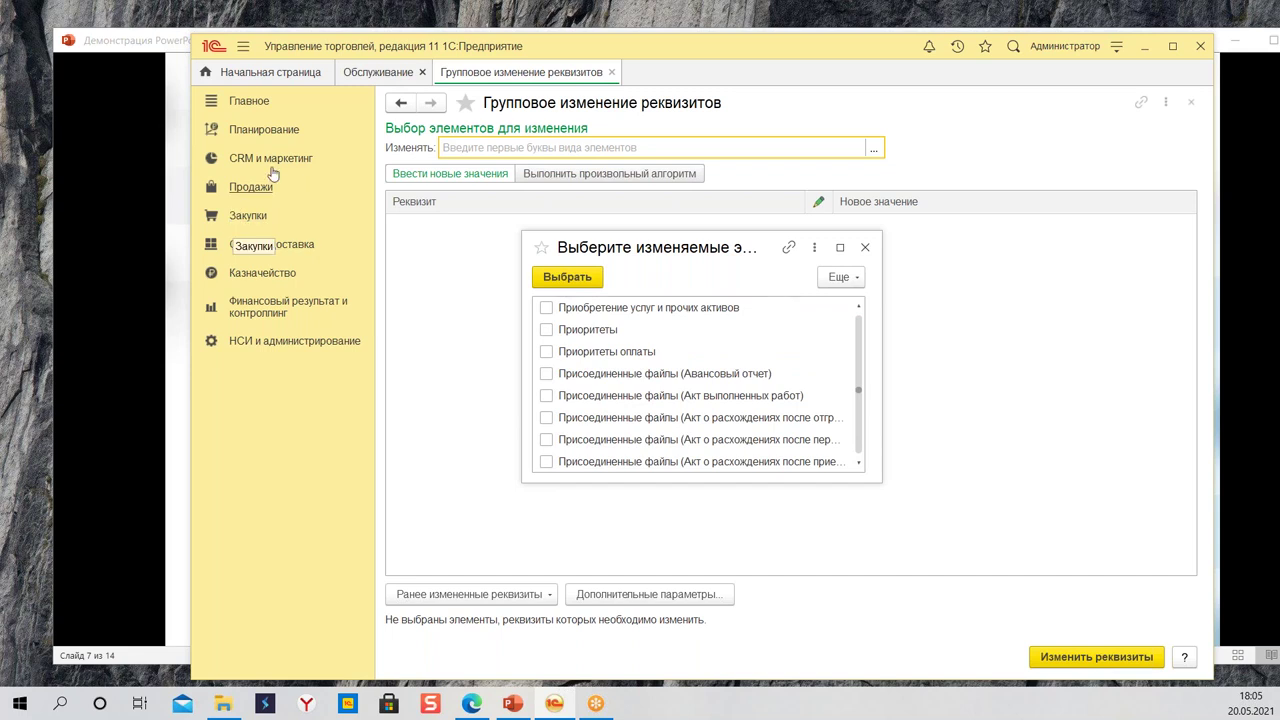
Step: Open Документы закупки (все) from the Закупки section and look through the listed purchase documents
left_click(250, 215)
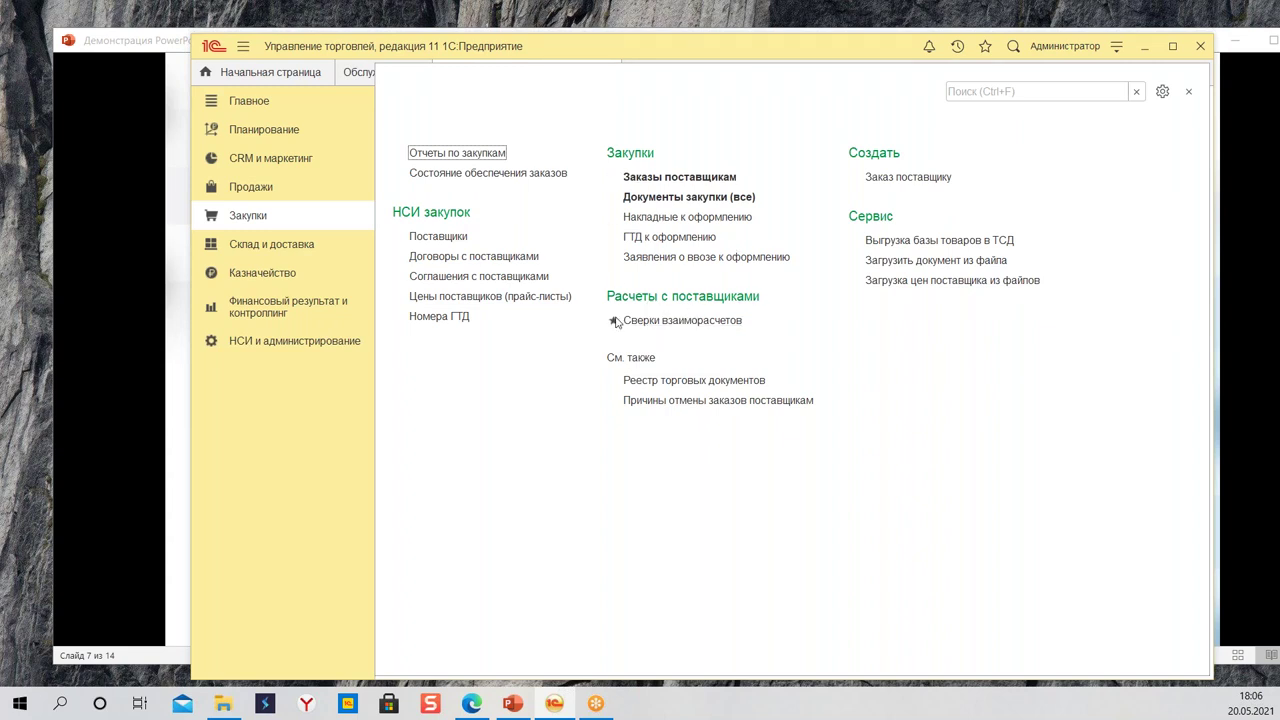
left_click(697, 199)
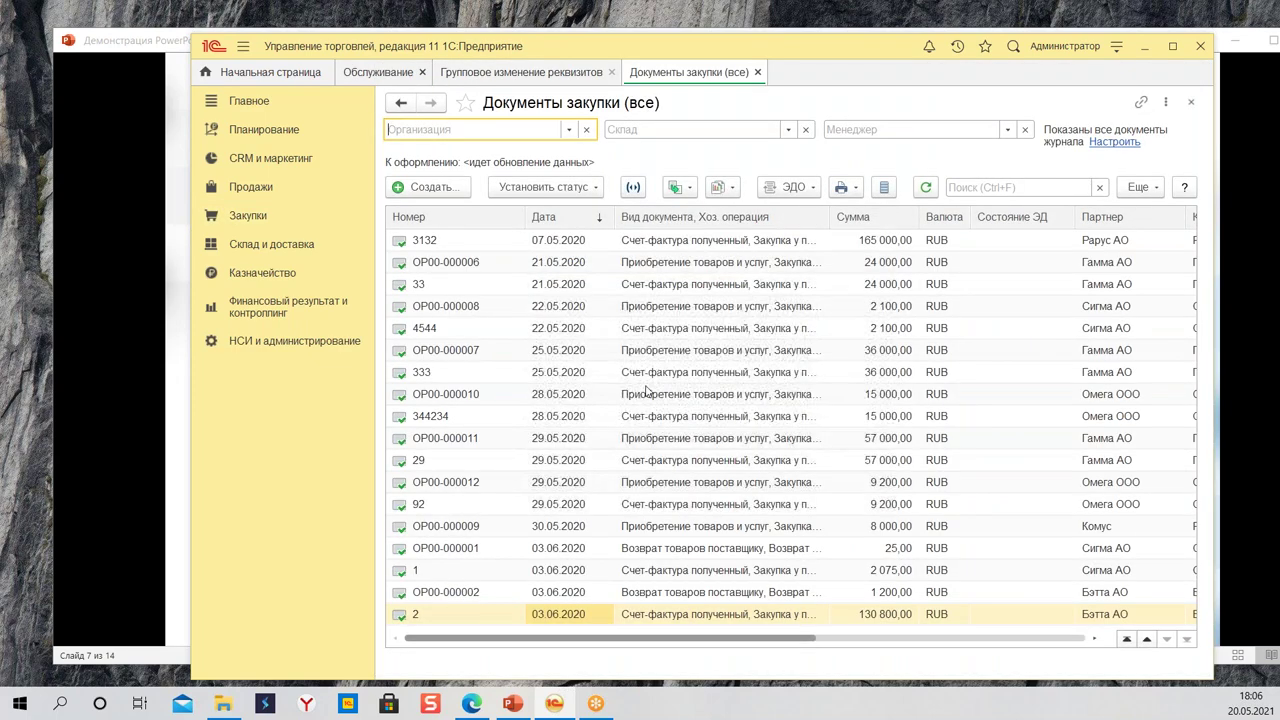
scroll(637, 374, "up", 3)
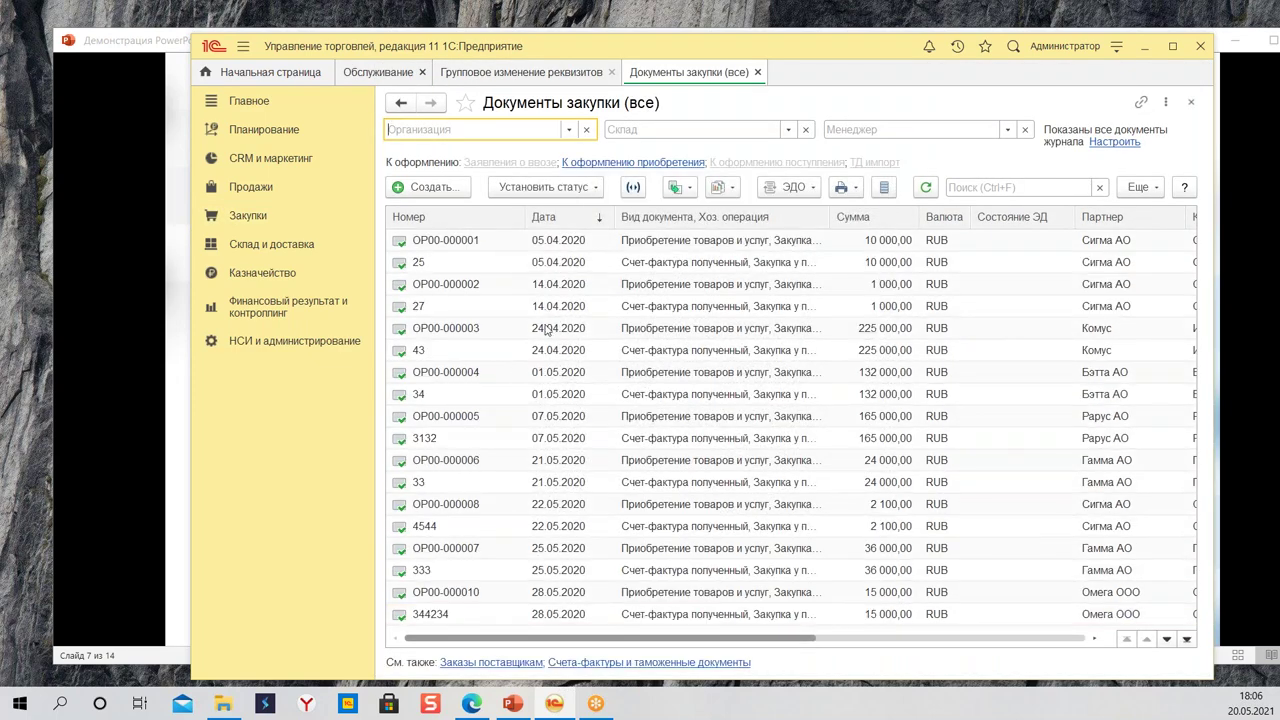
scroll(549, 331, "down", 3)
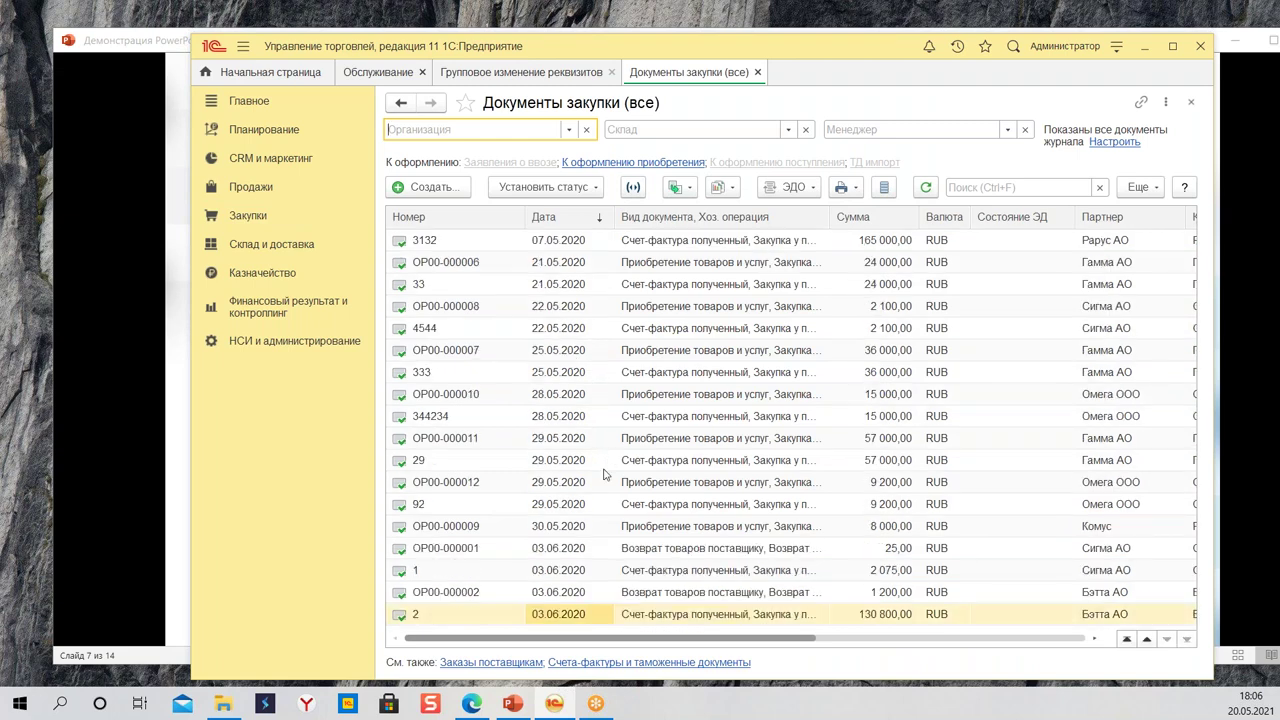
scroll(604, 474, "up", 3)
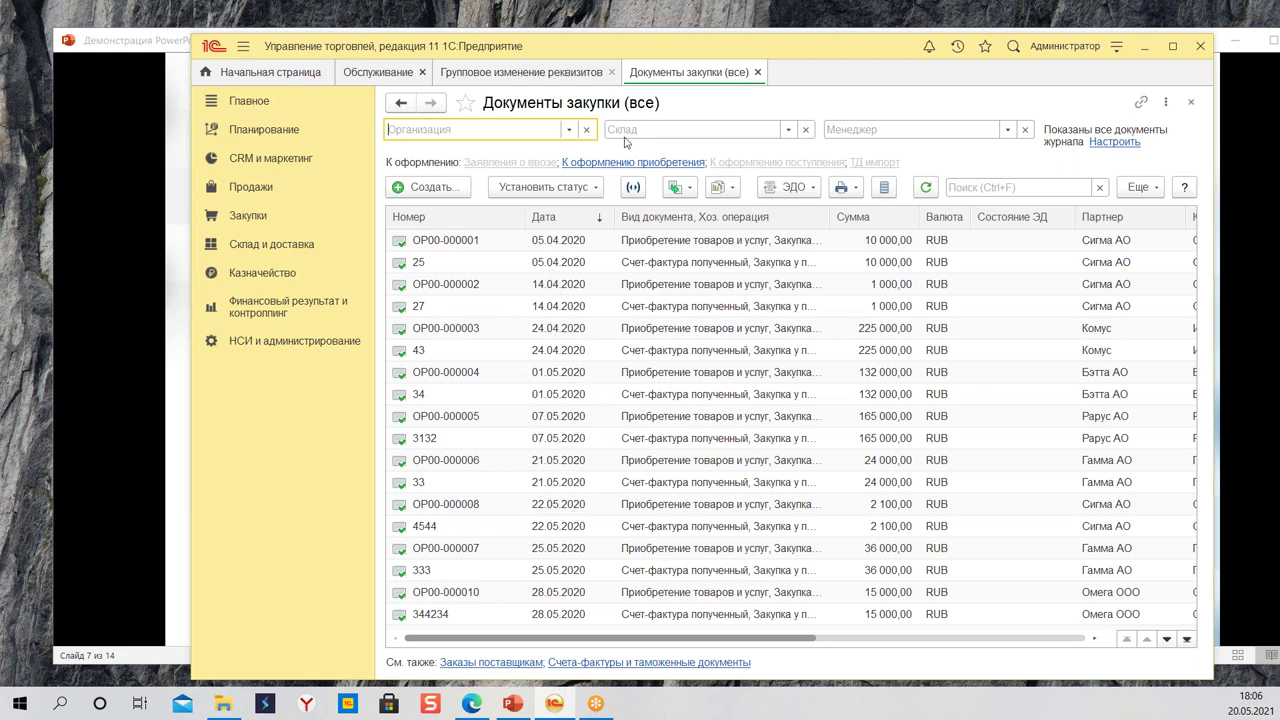
left_click(672, 249)
left_click(700, 262)
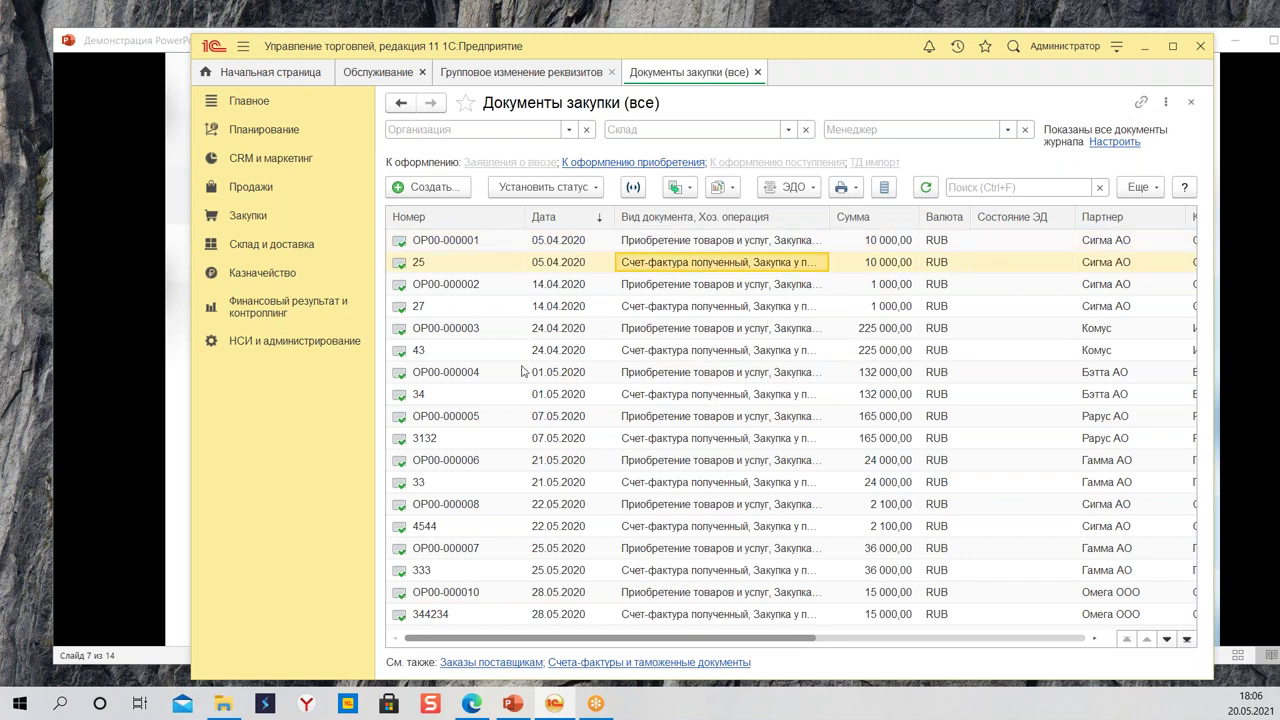
scroll(521, 372, "down", 3)
scroll(667, 437, "up", 3)
Step: Try to change the date of purchase document ОР00-000001 to 20.05.2021, decline the correction entry, and close the document without saving
left_click(644, 245)
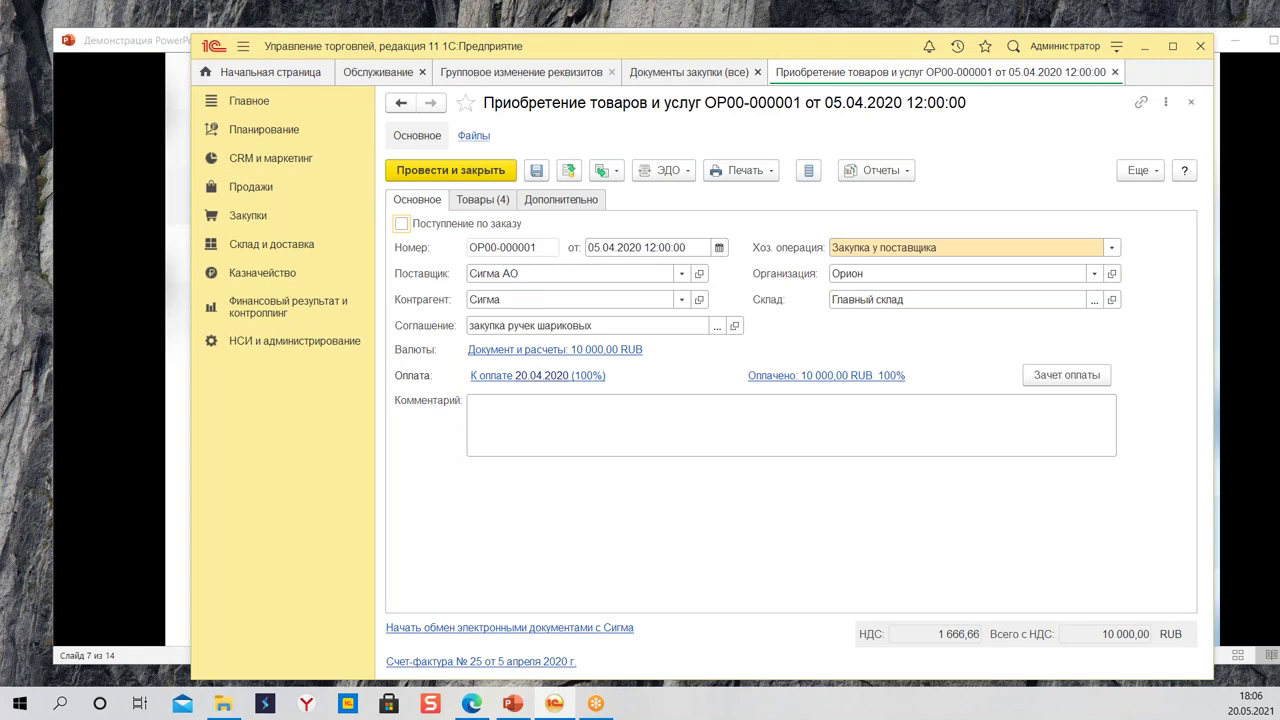
left_click(718, 247)
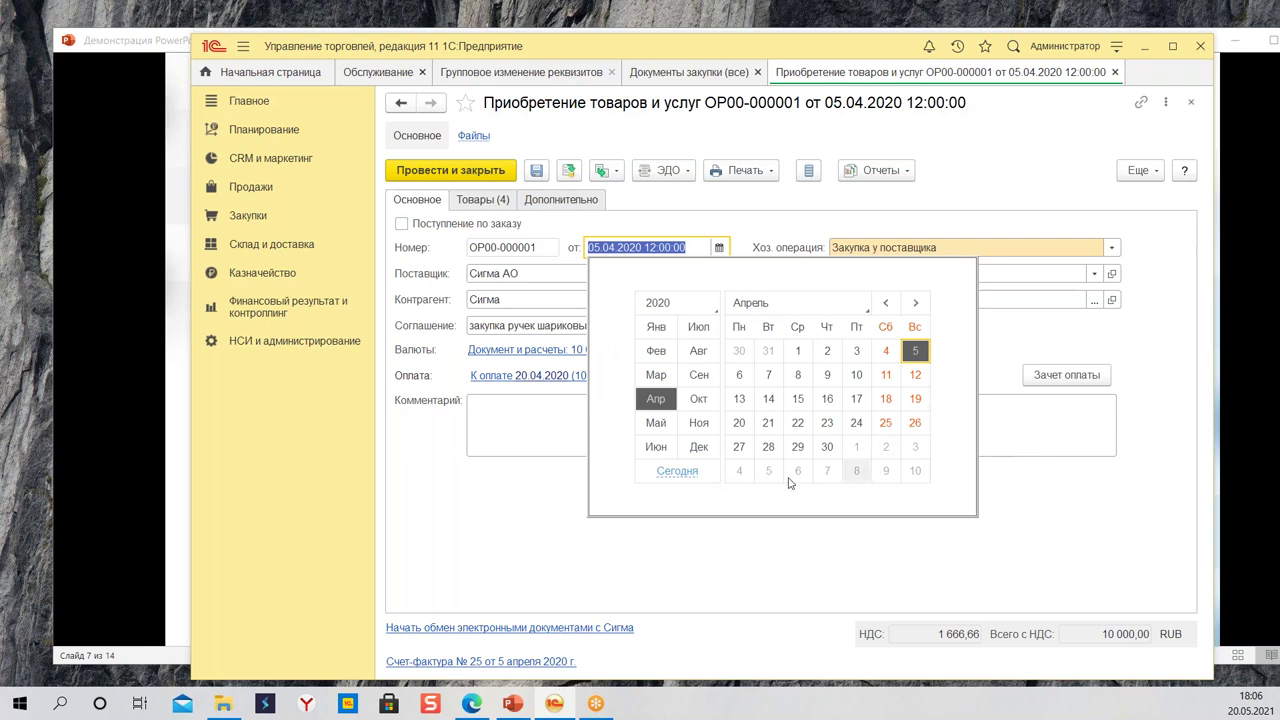
left_click(658, 305)
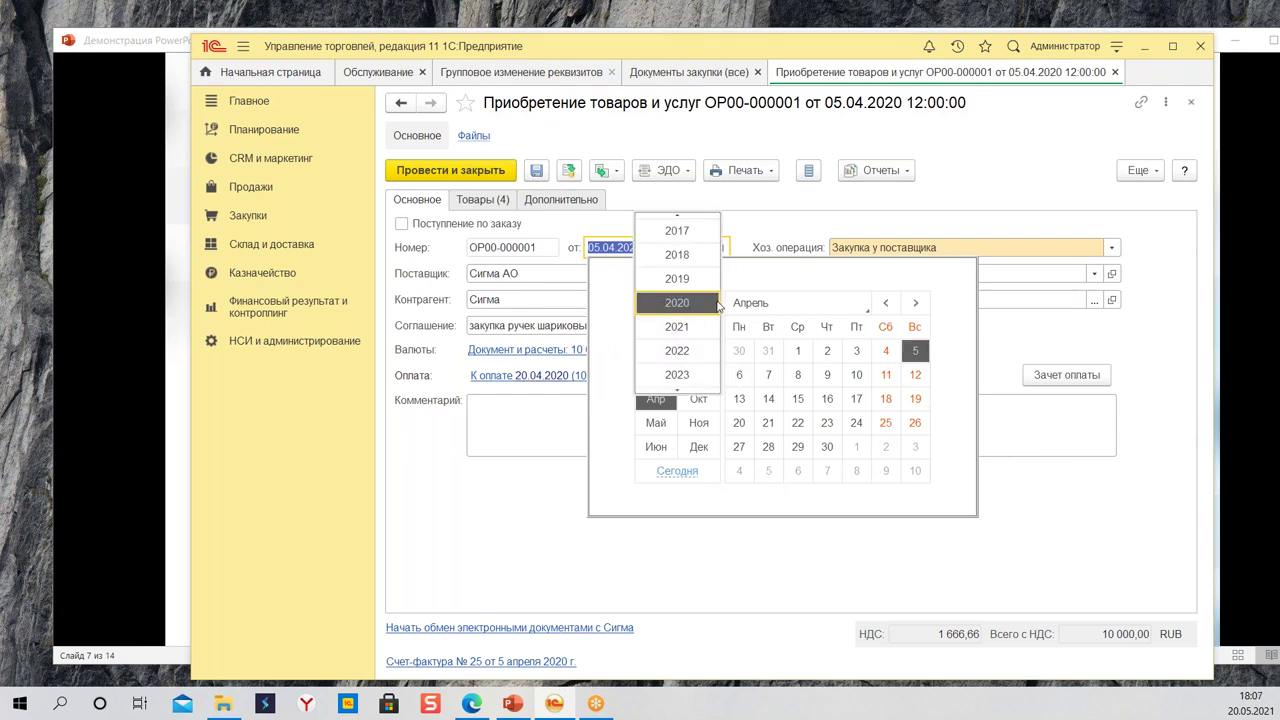
left_click(683, 327)
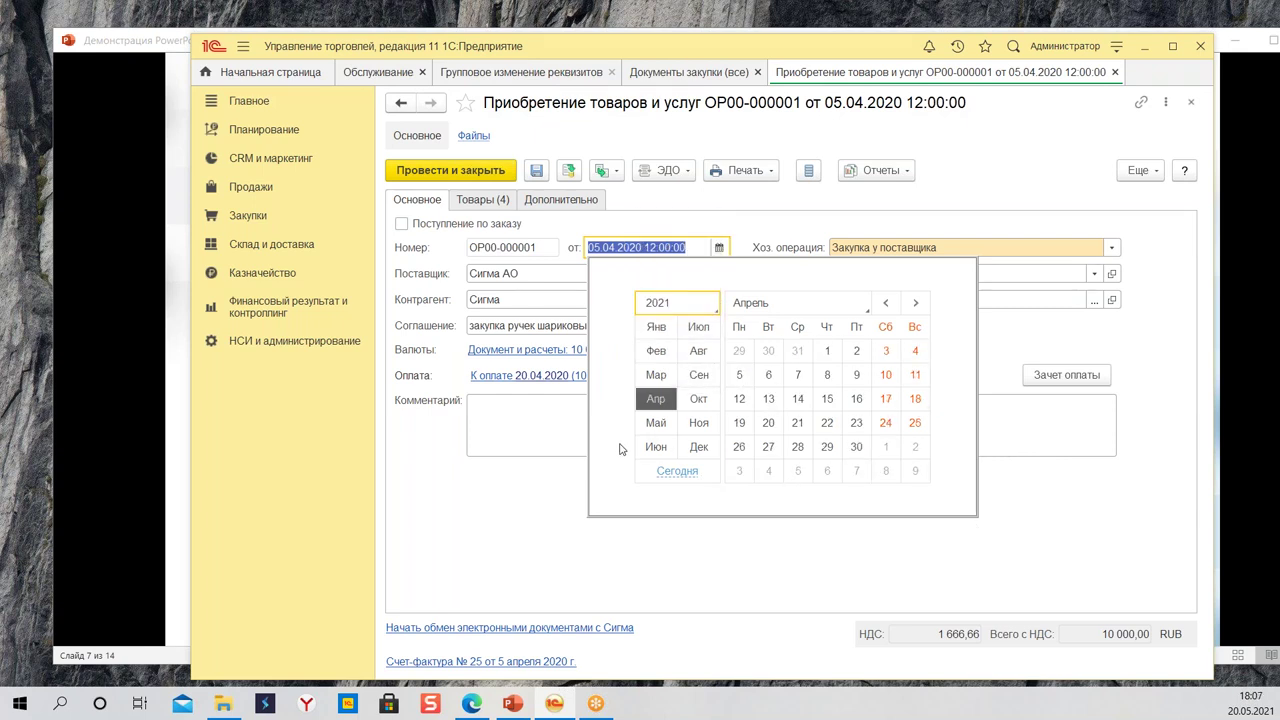
left_click(656, 422)
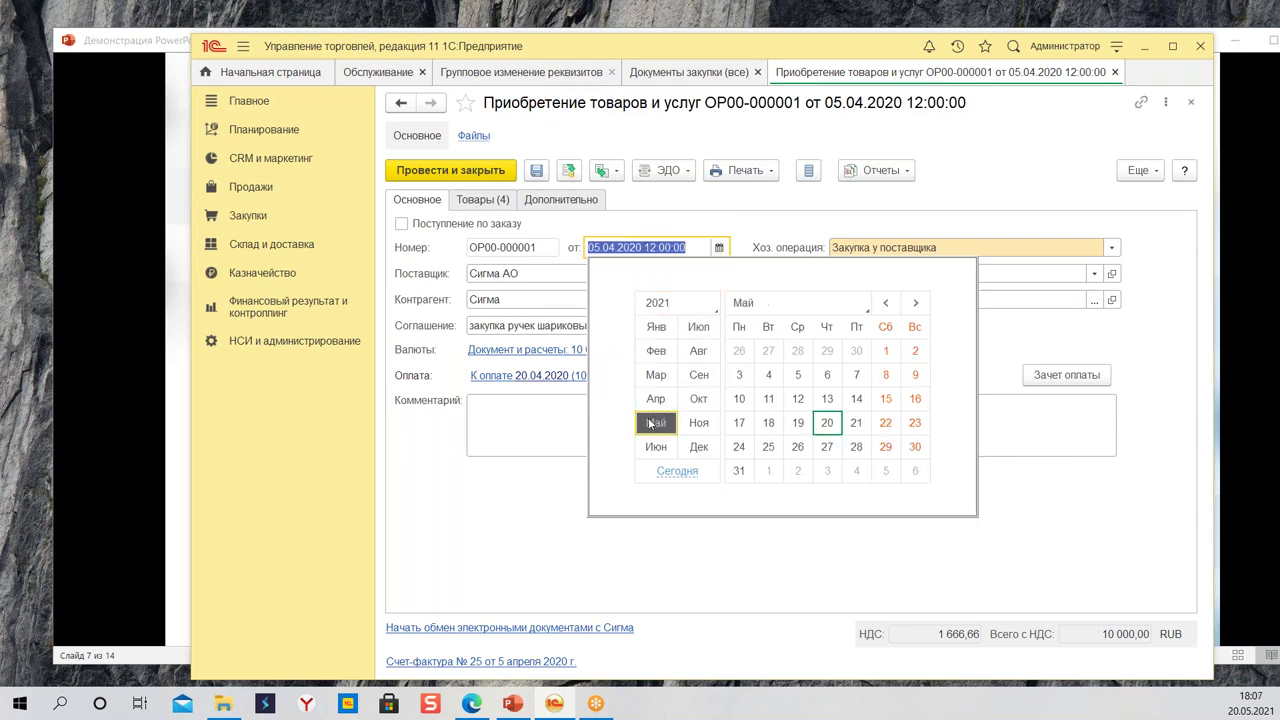
left_click(827, 422)
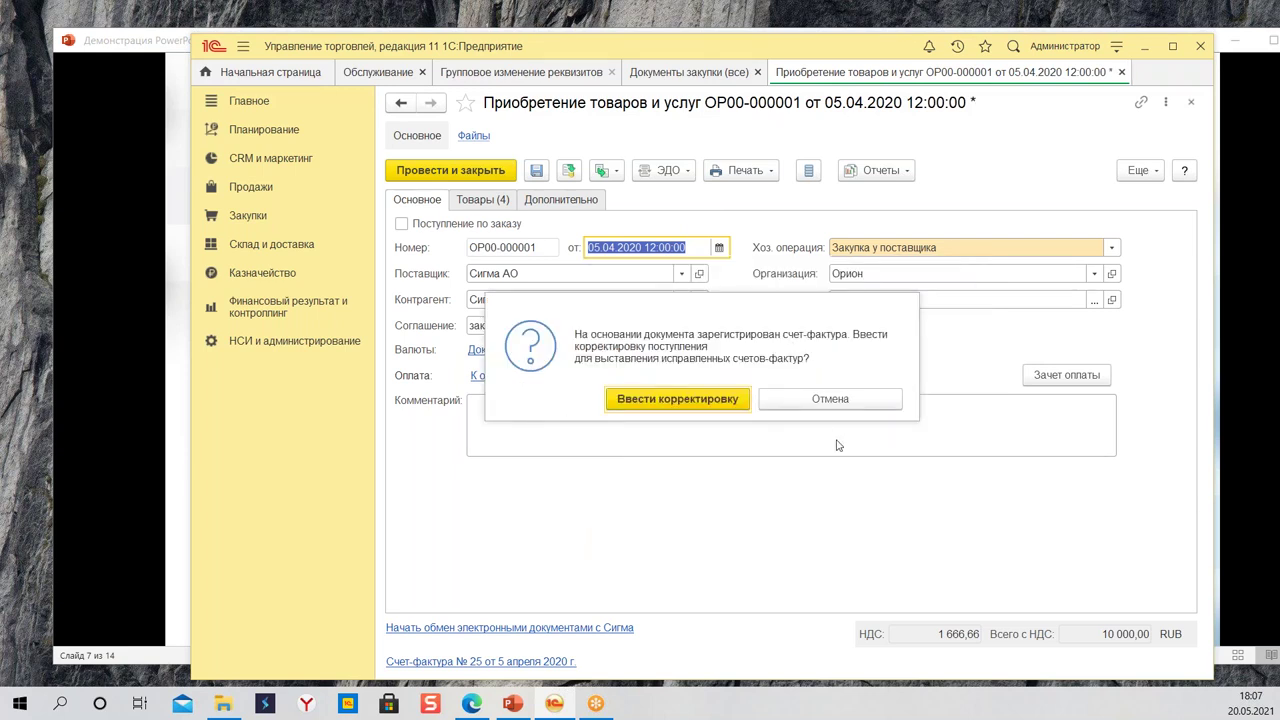
left_click(858, 398)
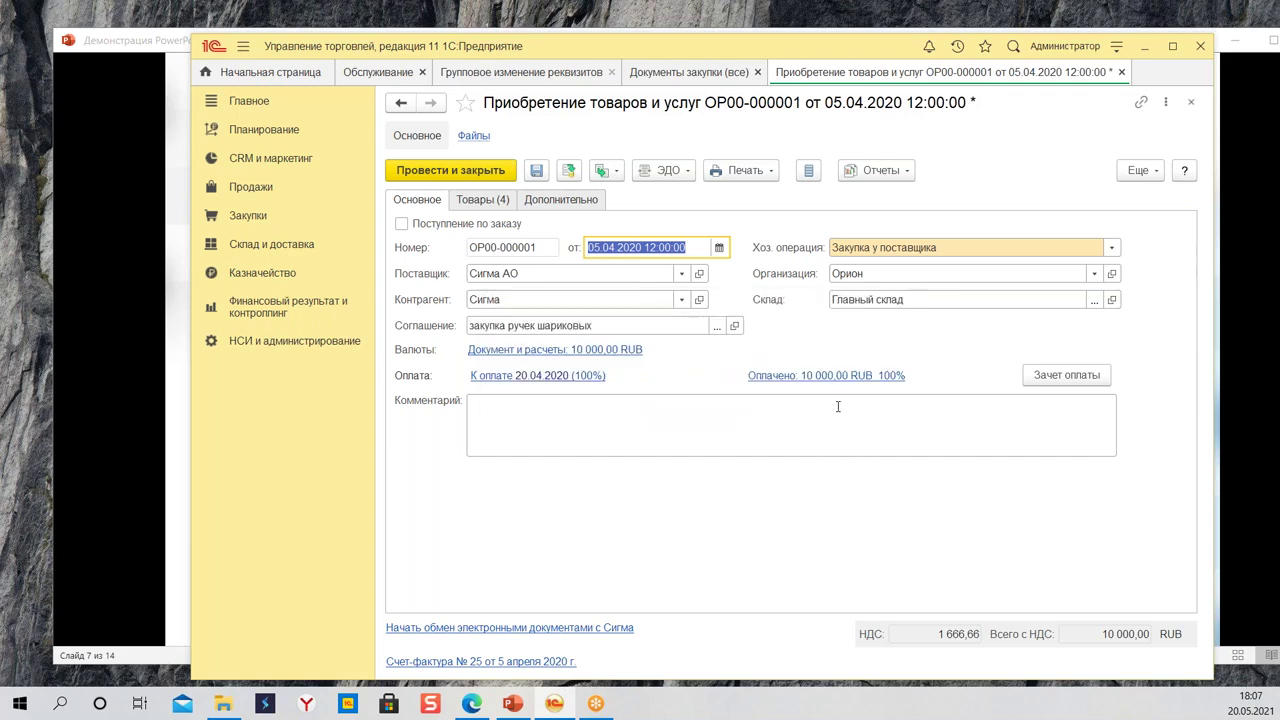
left_click(1121, 72)
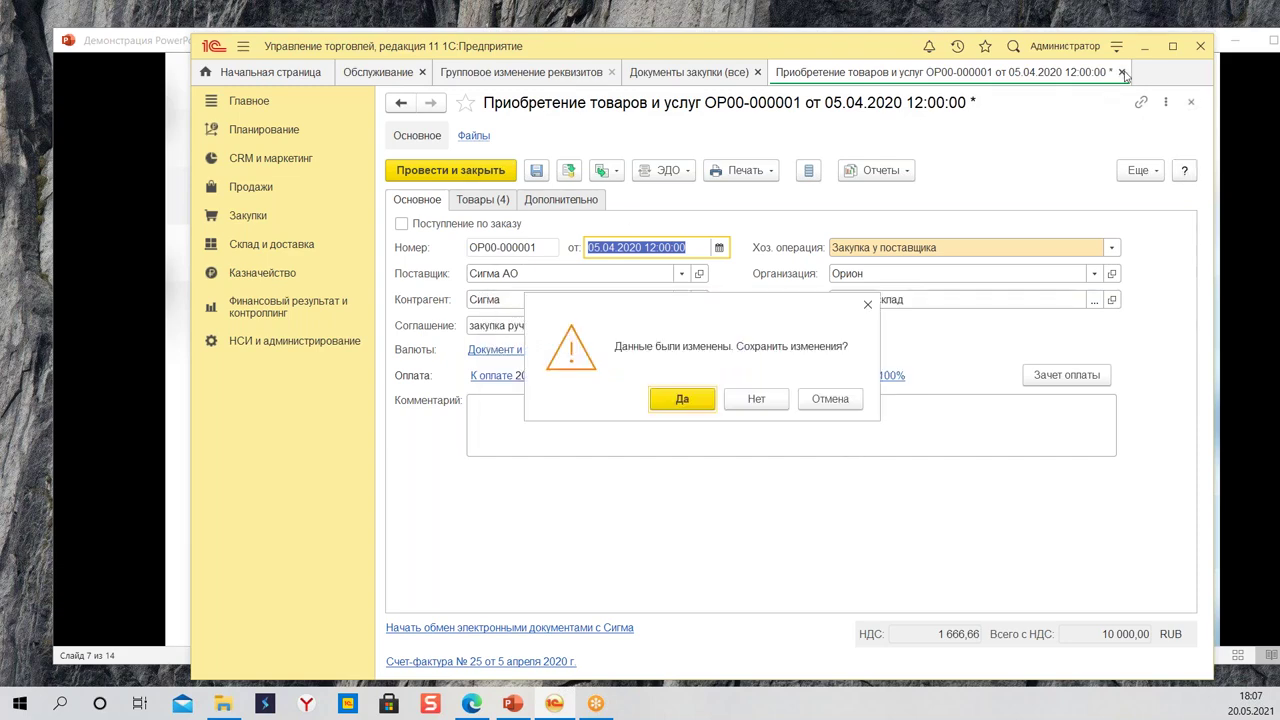
left_click(756, 399)
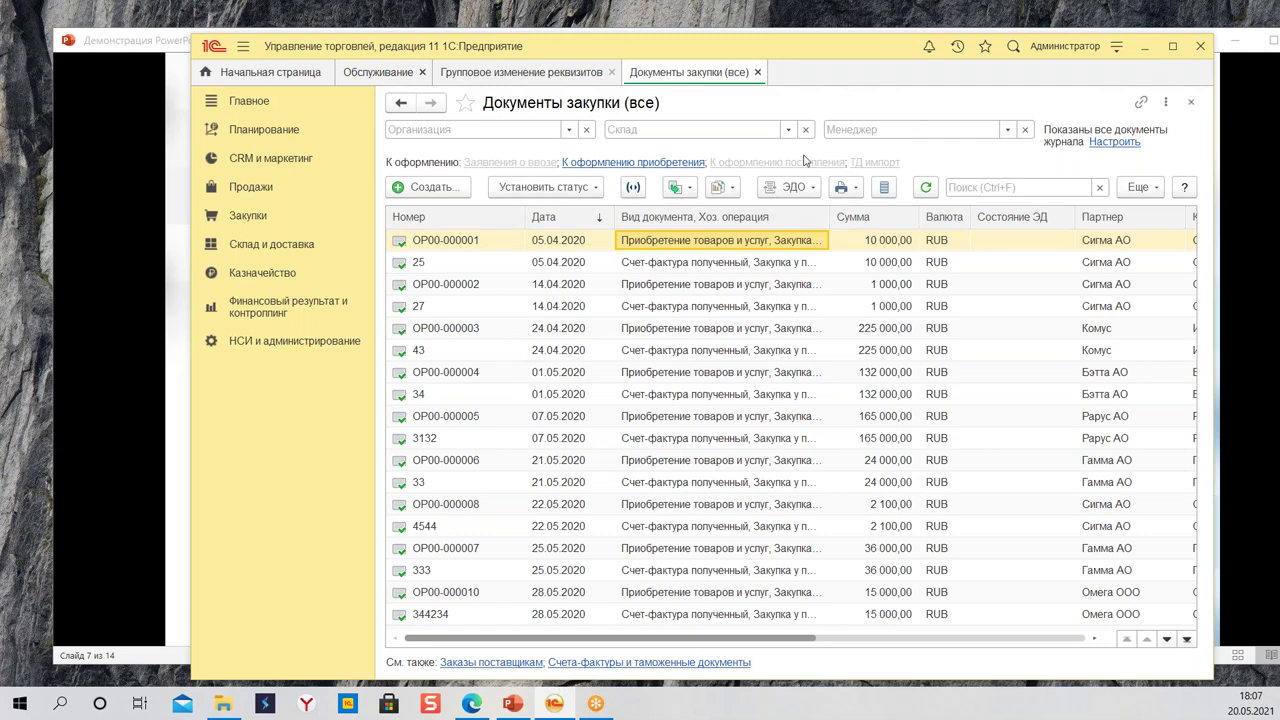
Step: Open received invoice 25 from the purchase documents list and set its date to 21.05.2020
left_click(689, 264)
double_click(688, 270)
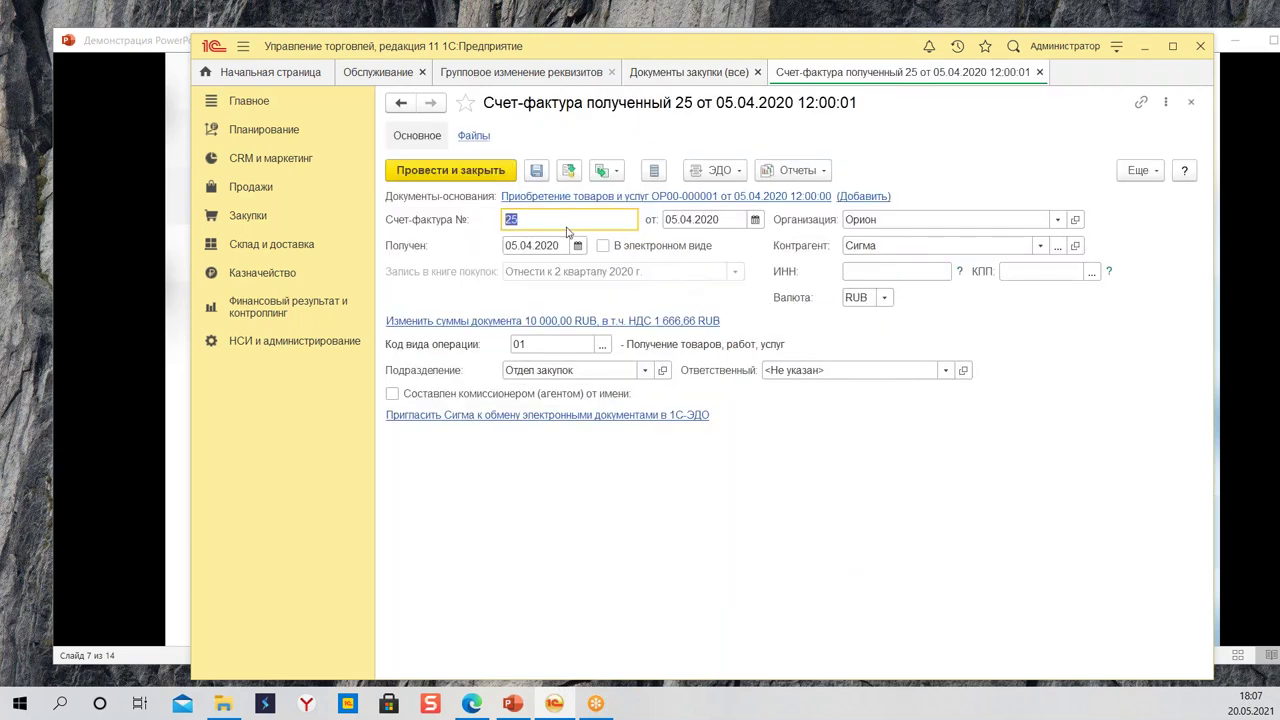
left_click(755, 219)
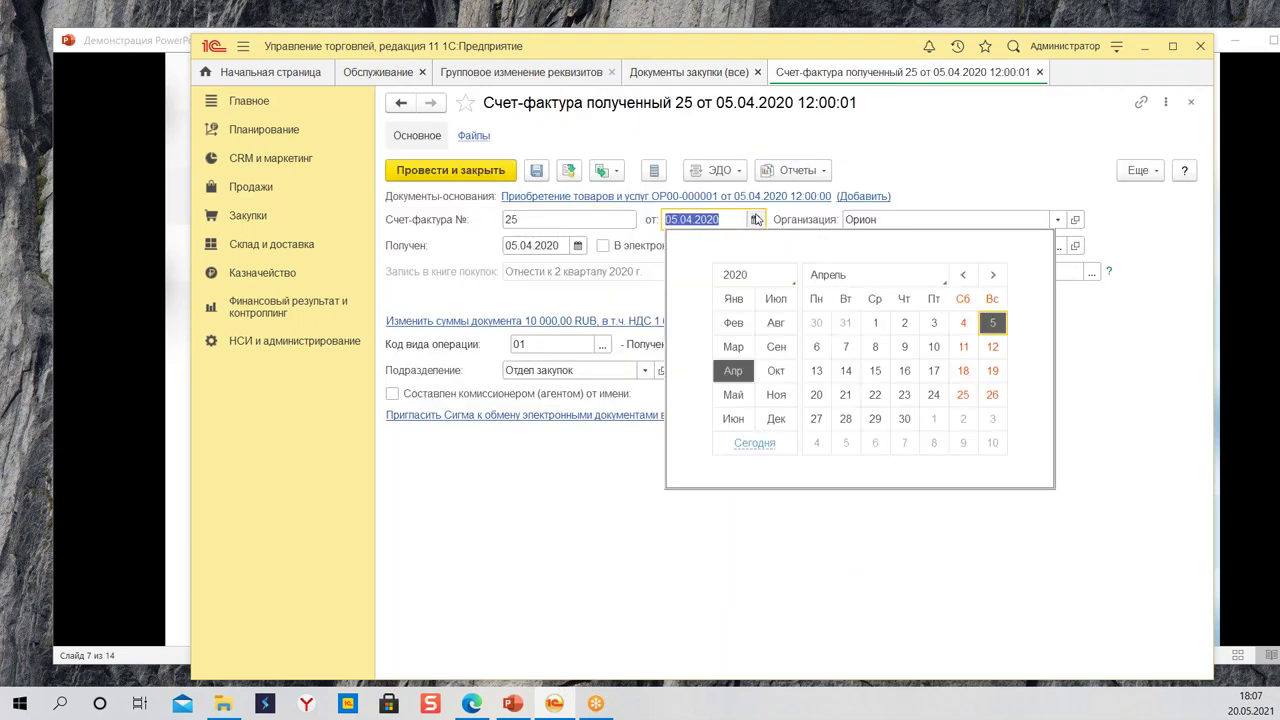
left_click(733, 394)
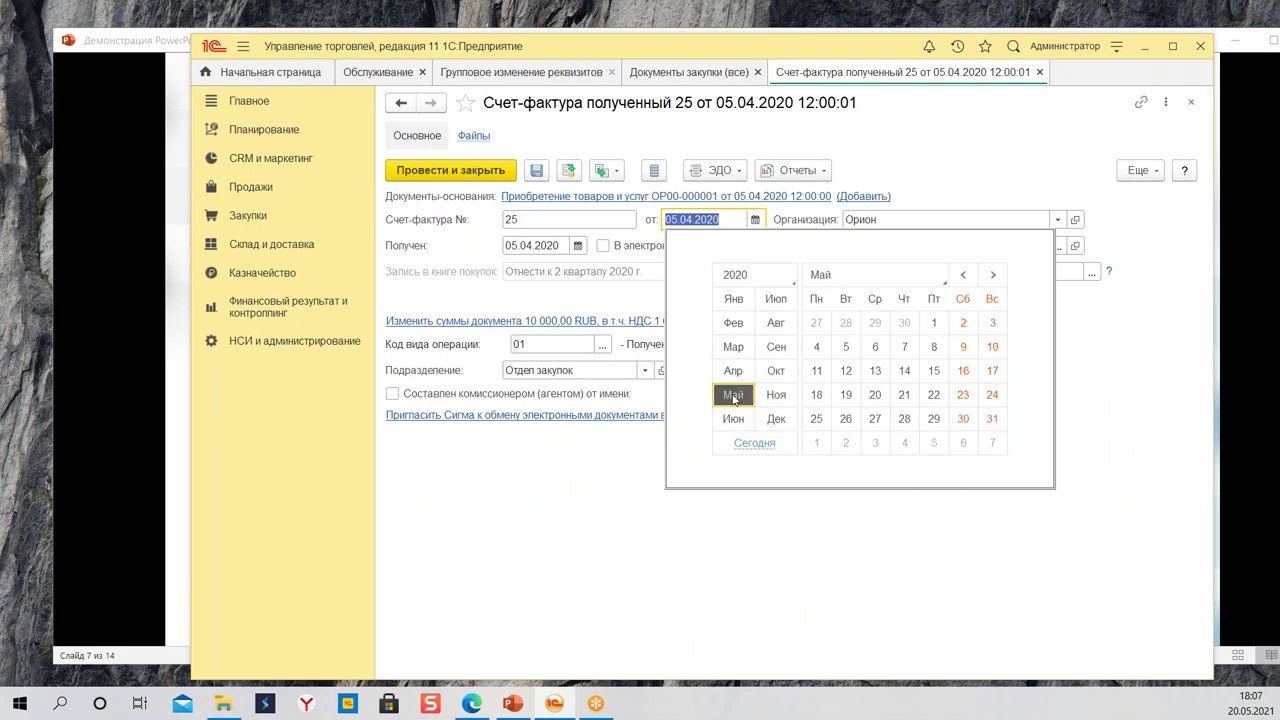
left_click(904, 394)
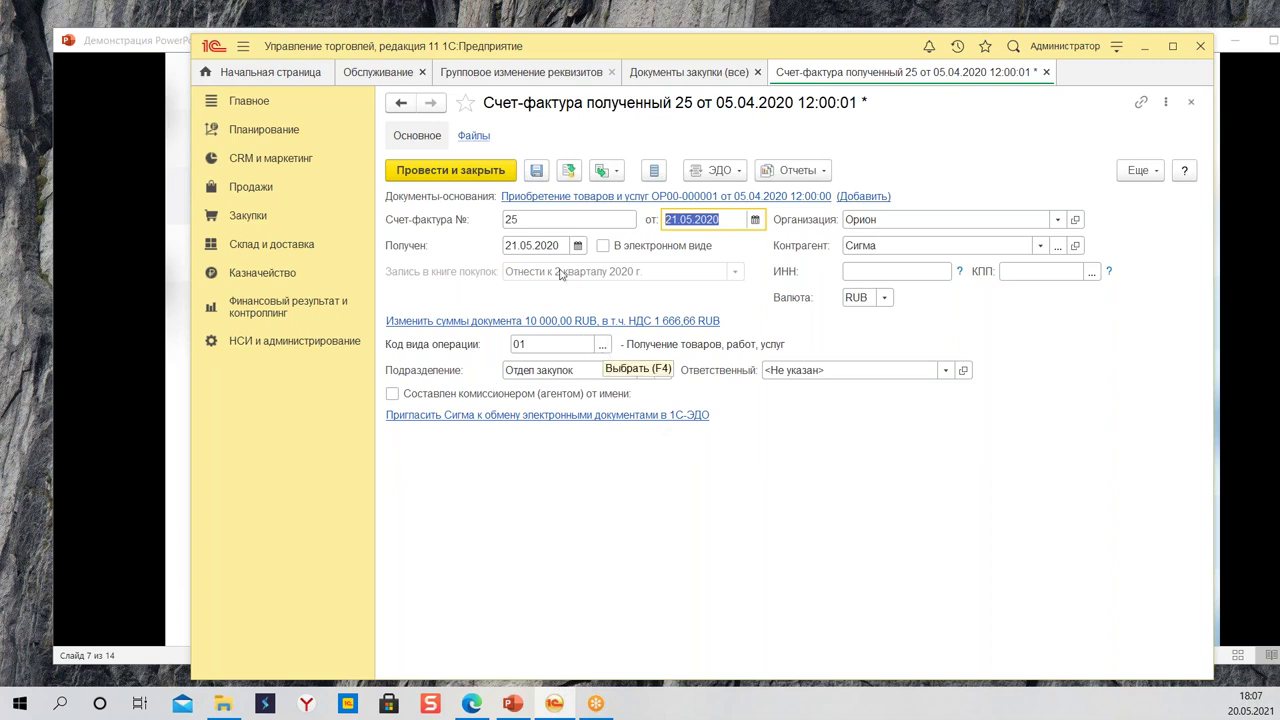
Step: Set the date of received invoice 25 to 13.11.2020 and close the invoice without saving
left_click(755, 219)
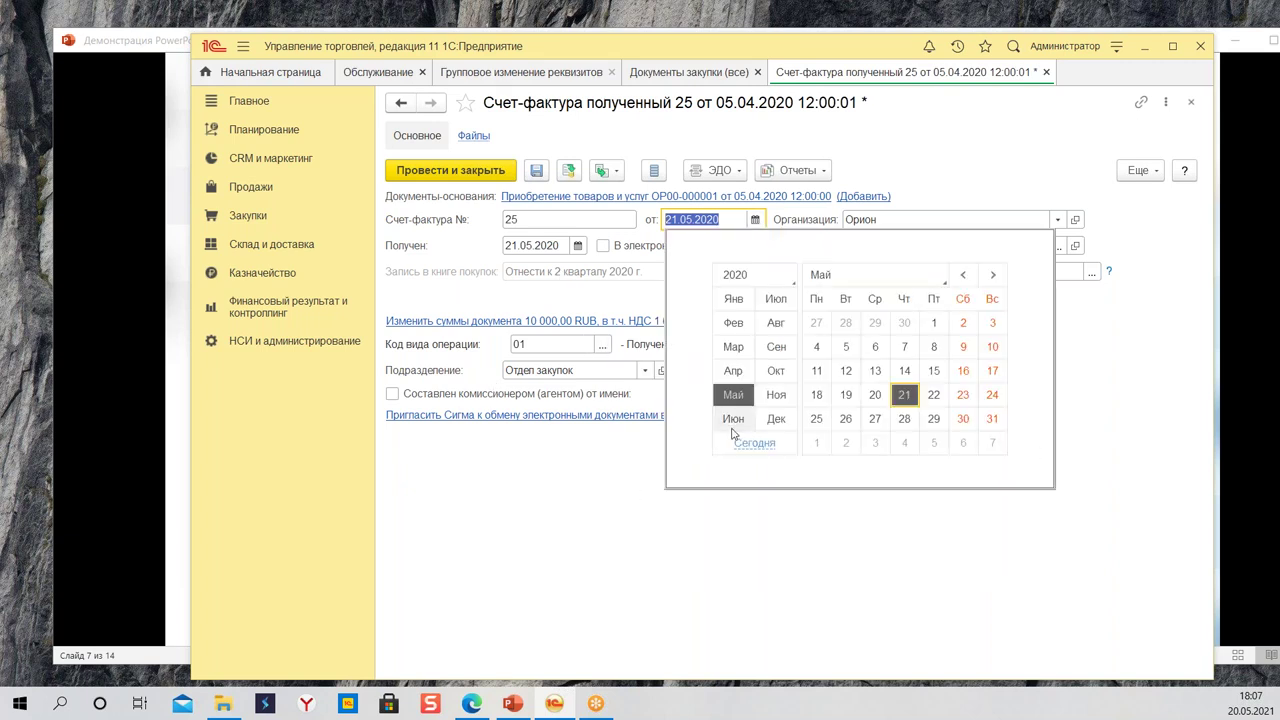
left_click(776, 394)
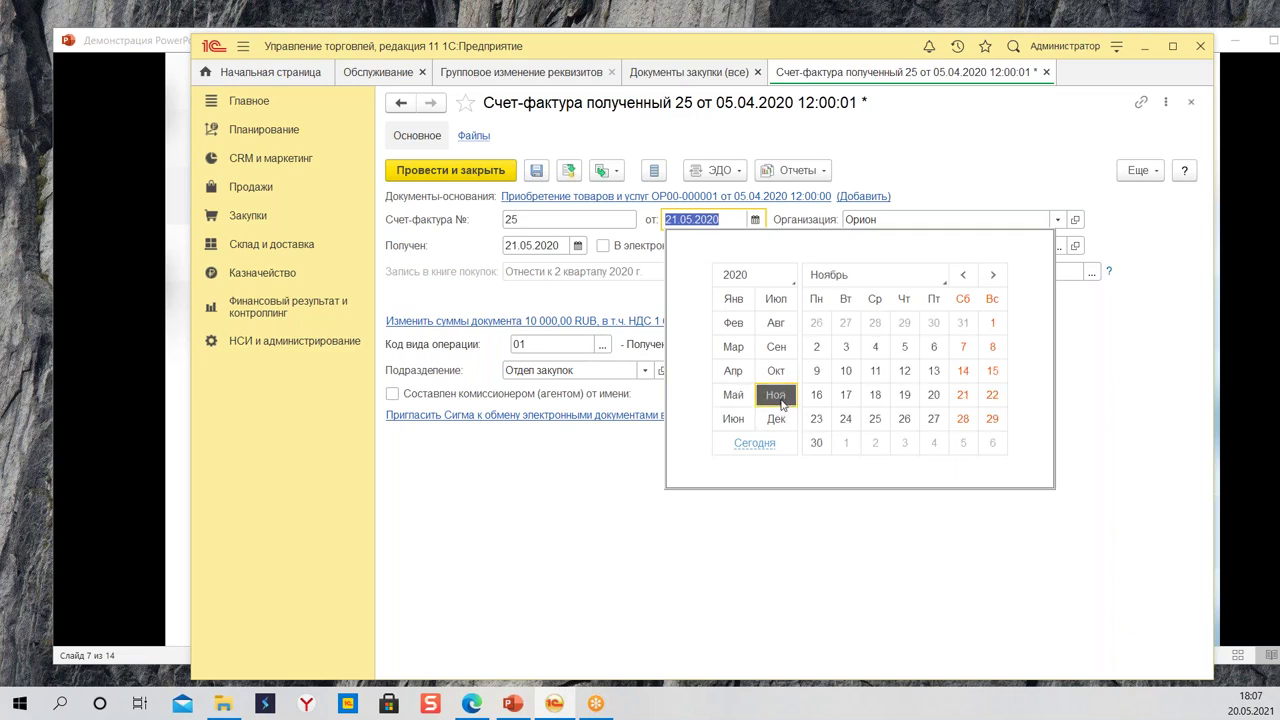
left_click(940, 370)
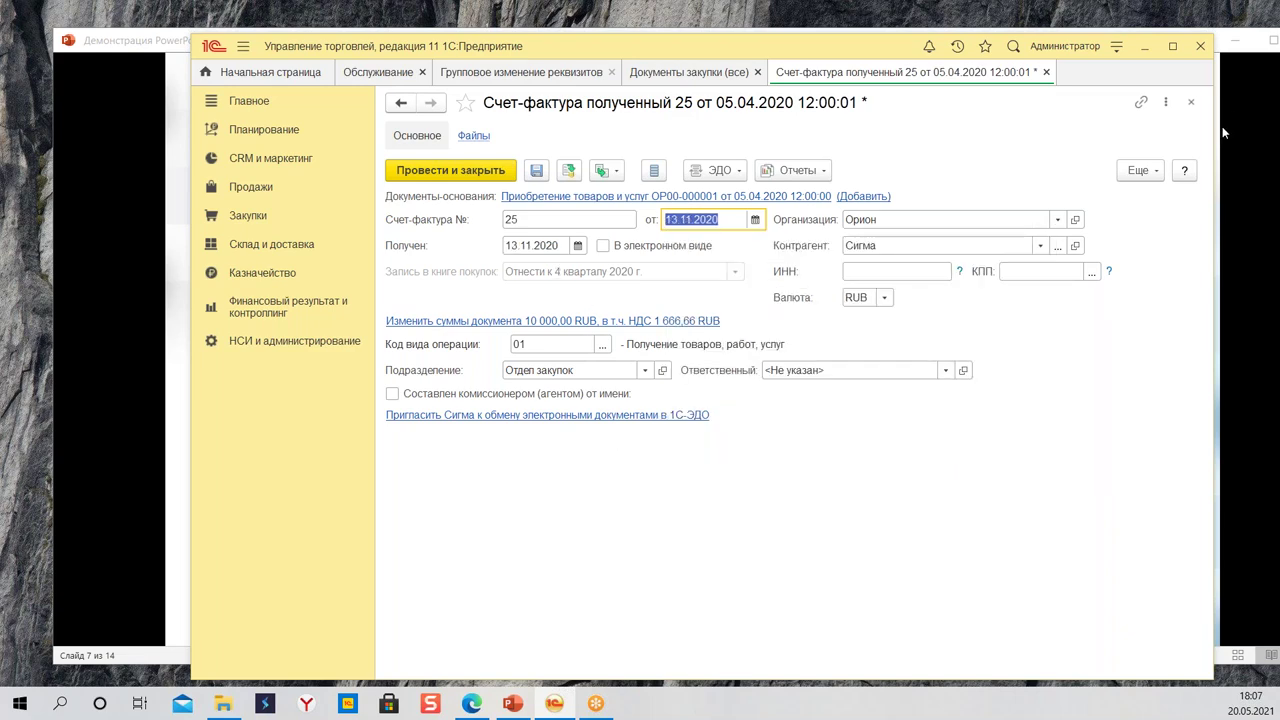
left_click(1190, 102)
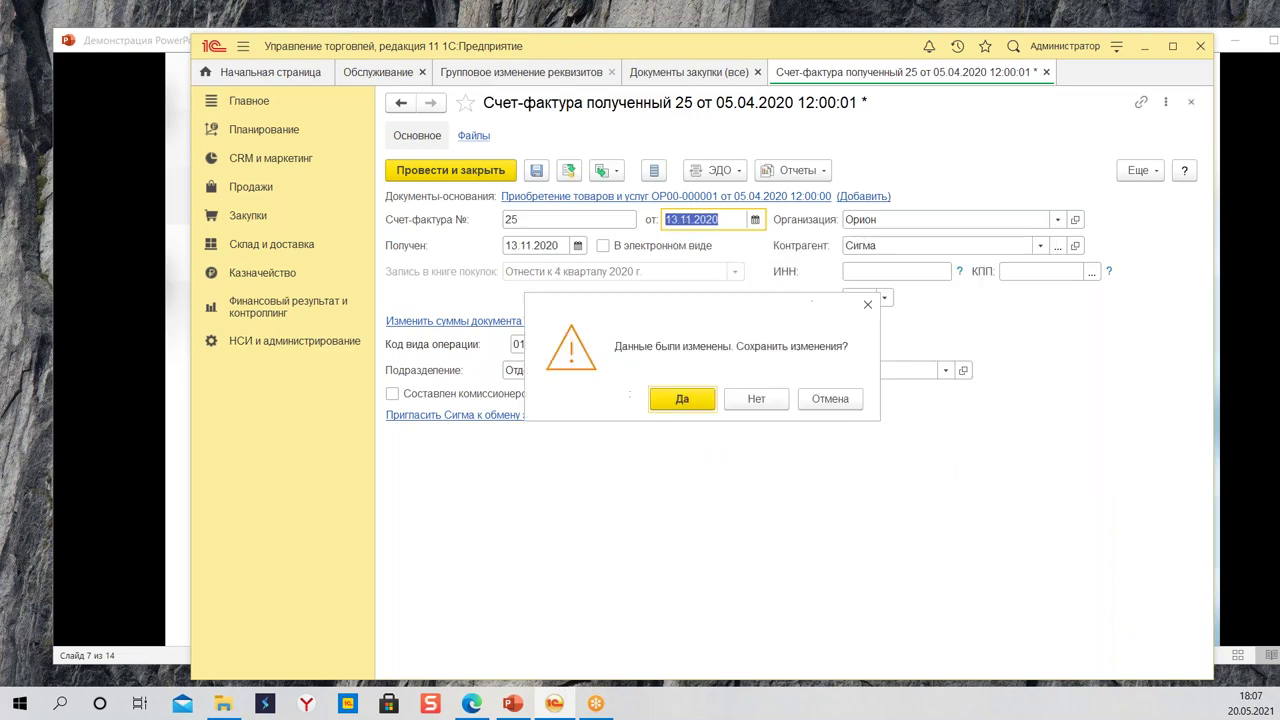
left_click(757, 399)
Step: Close the purchase documents list and choose Счет-фактура полученный as the element type for the group attribute change
scroll(600, 460, "down", 5)
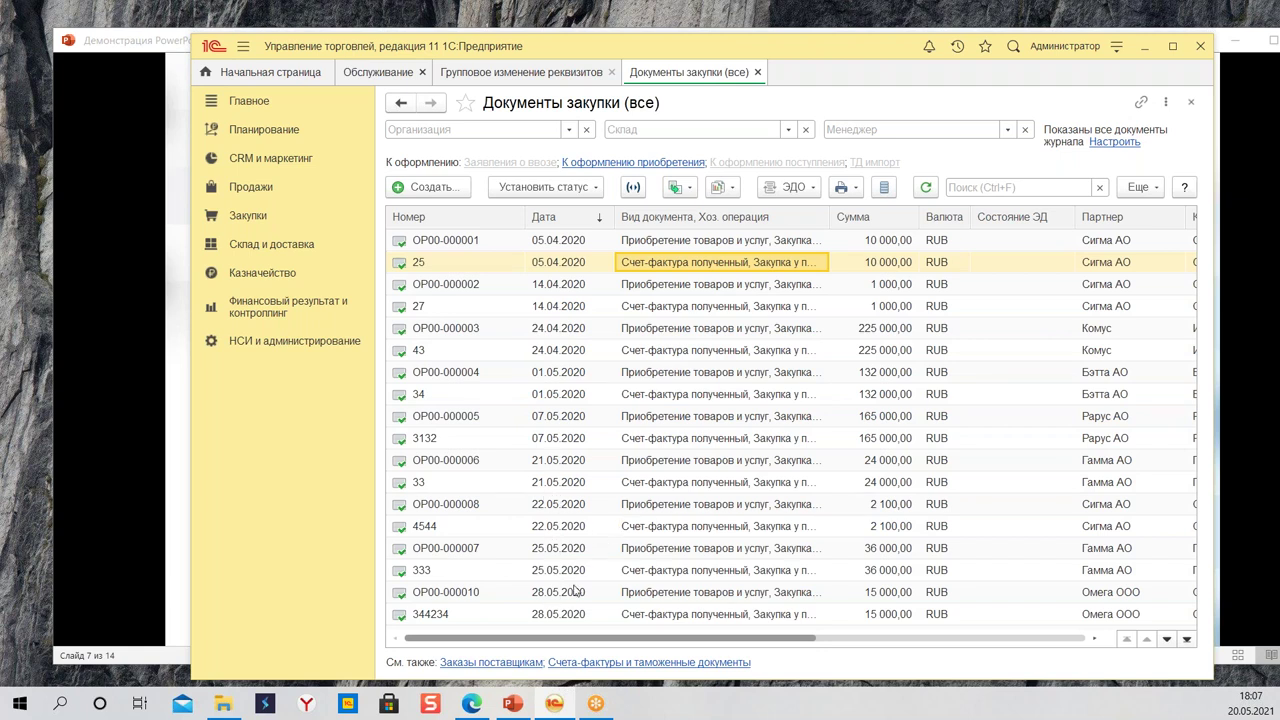
left_click(757, 72)
scroll(657, 390, "down", 3)
scroll(657, 390, "down", 15)
scroll(637, 419, "down", 15)
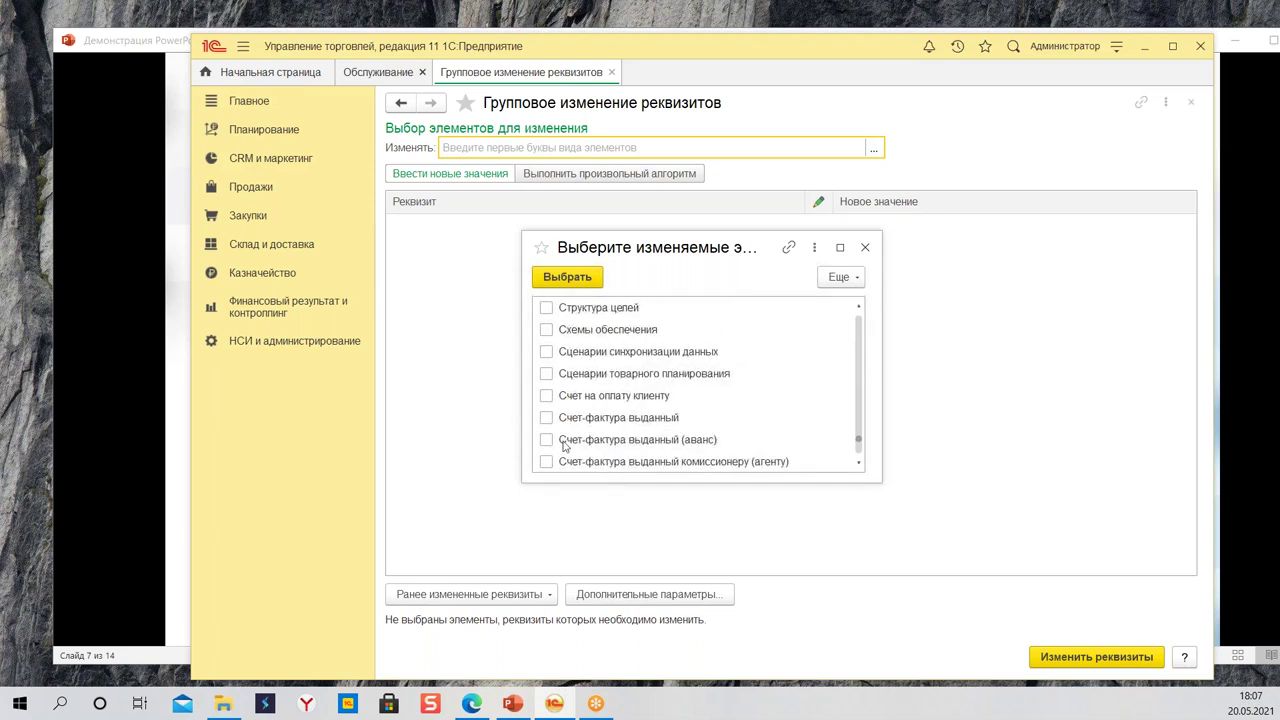
scroll(603, 420, "down", 3)
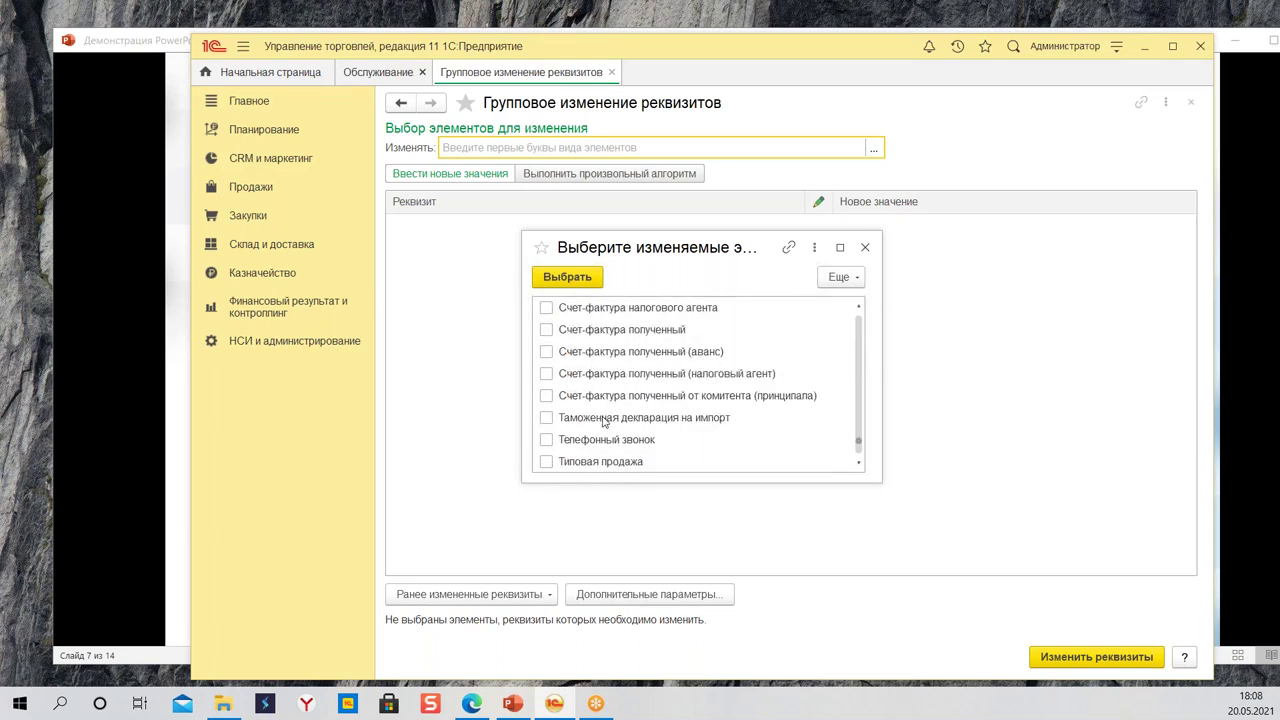
left_click(546, 330)
scroll(620, 370, "up", 1)
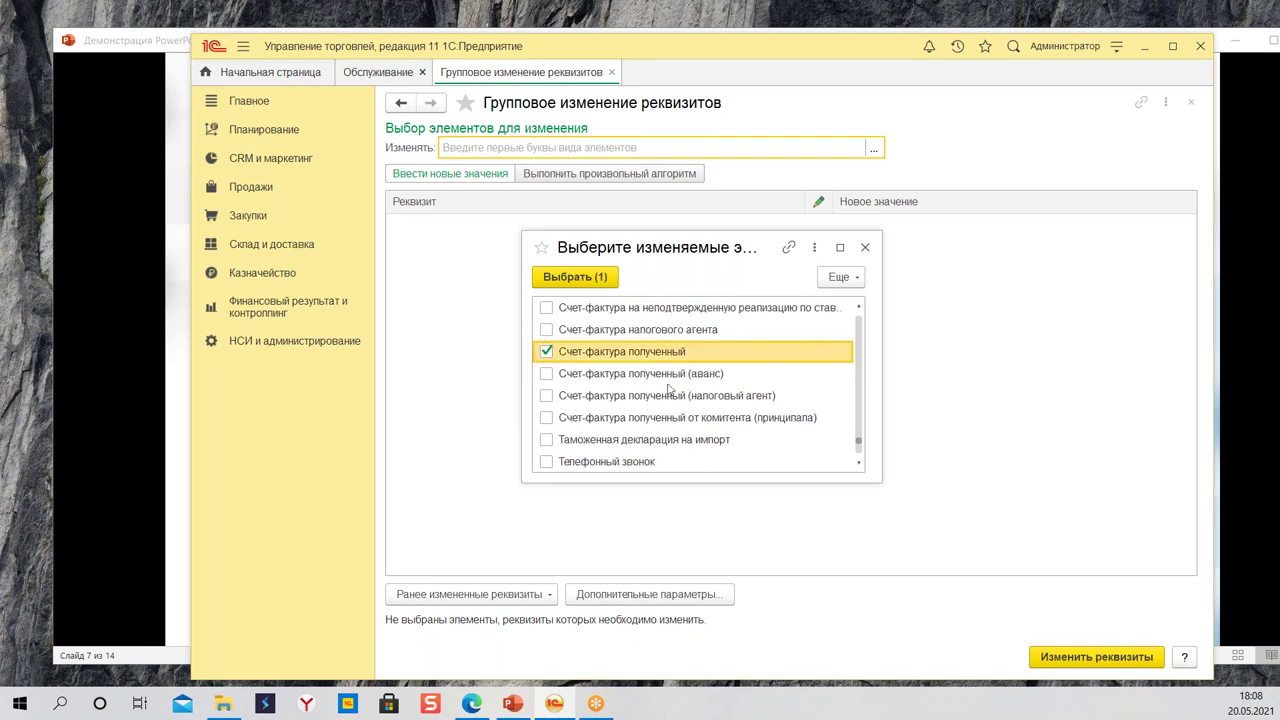
left_click(577, 279)
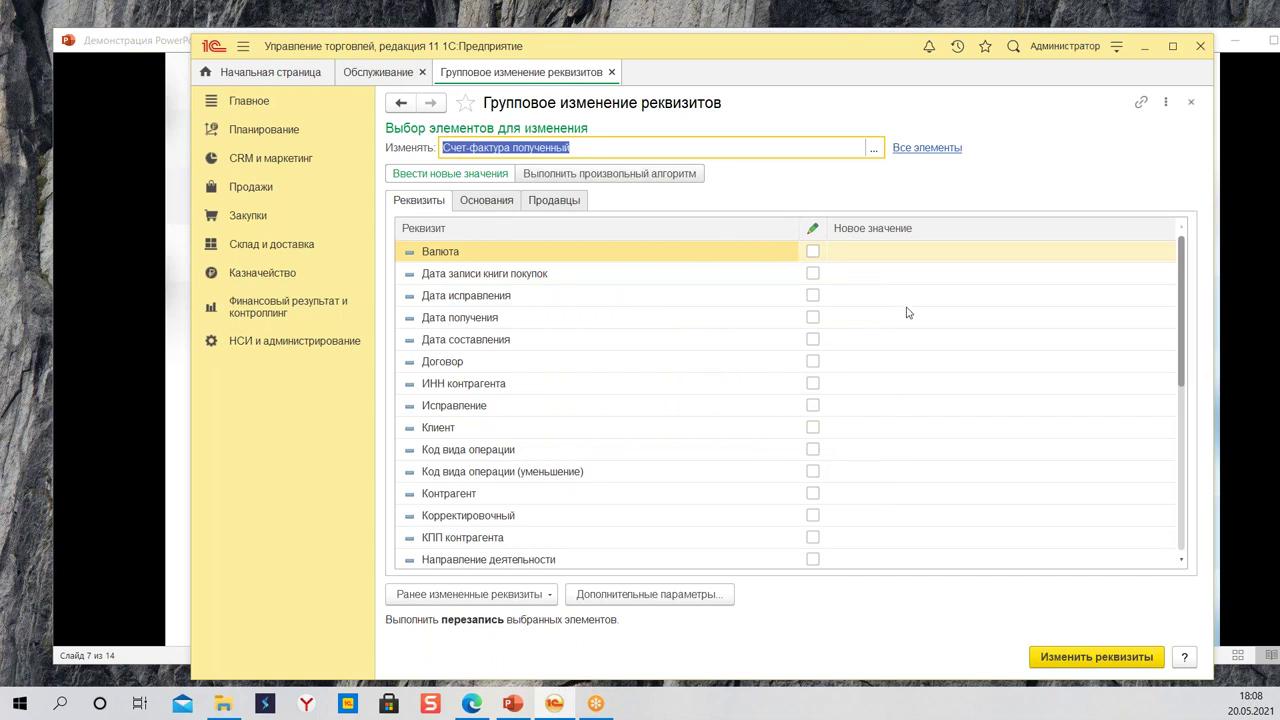
Step: Examine the date attributes and the rest of the attribute list available for changing in Счет-фактура полученный
left_click(513, 315)
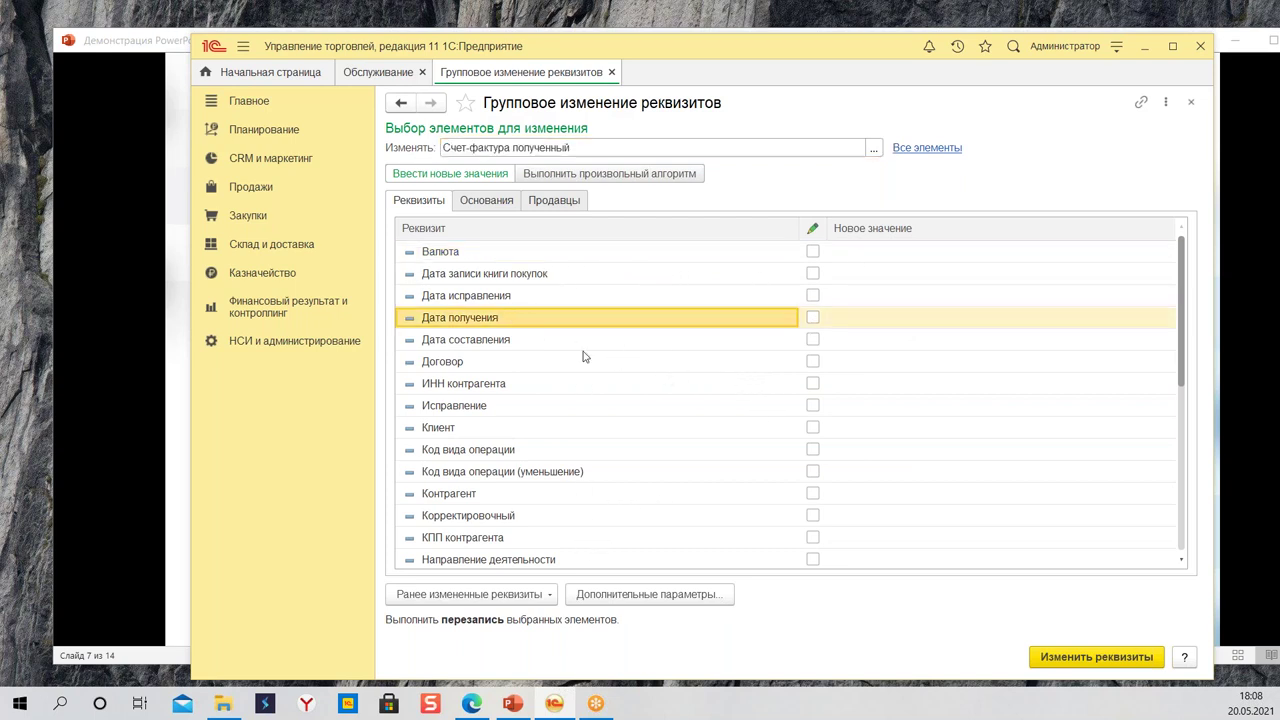
left_click(684, 342)
scroll(560, 430, "down", 5)
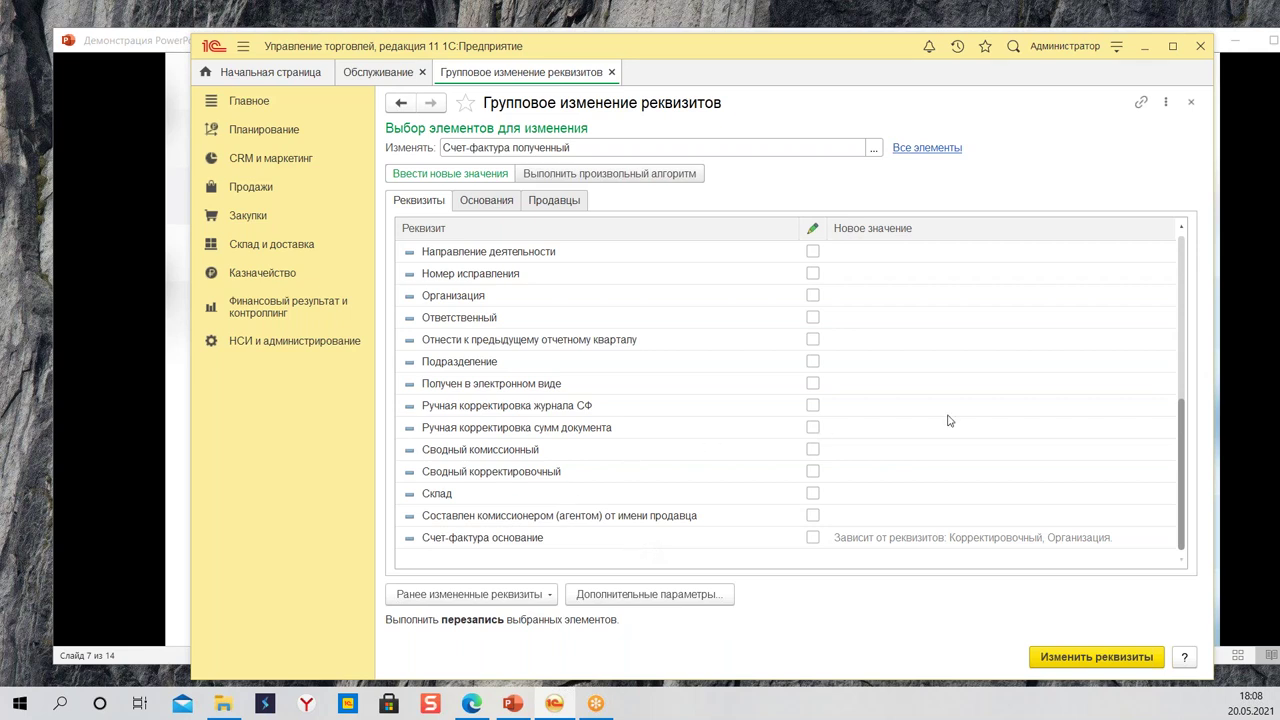
scroll(763, 396, "up", 5)
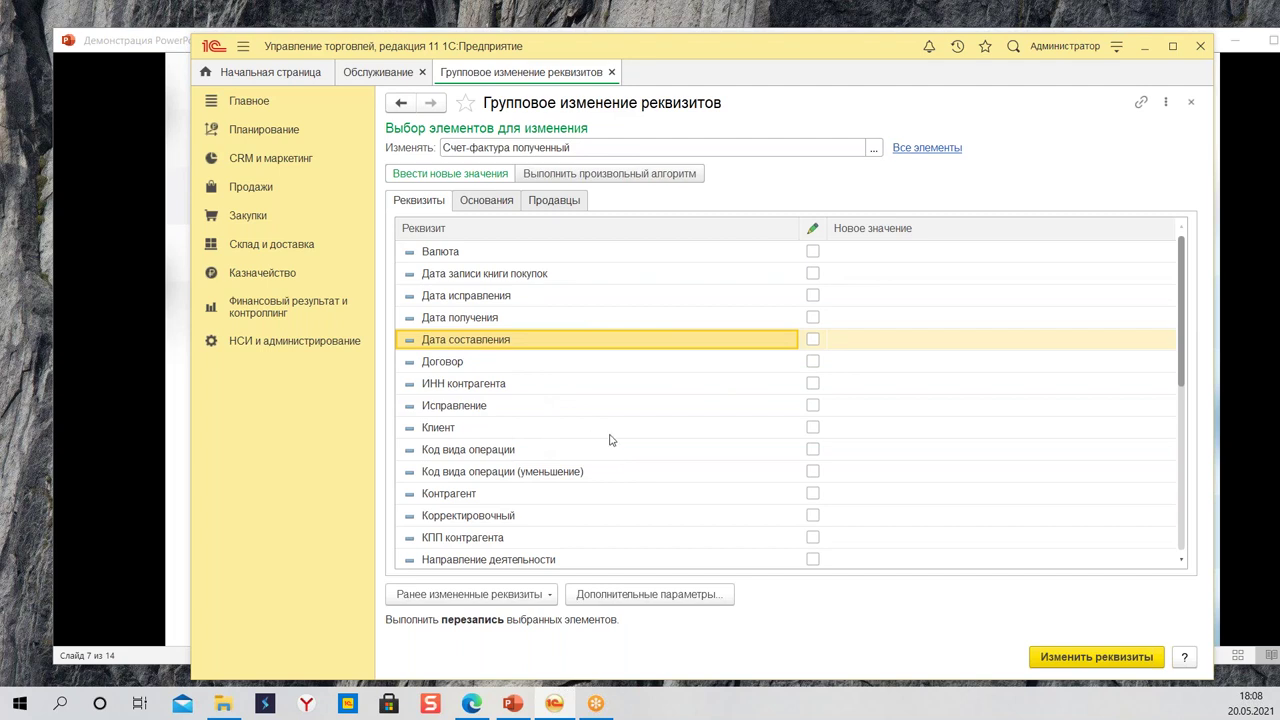
scroll(533, 322, "down", 5)
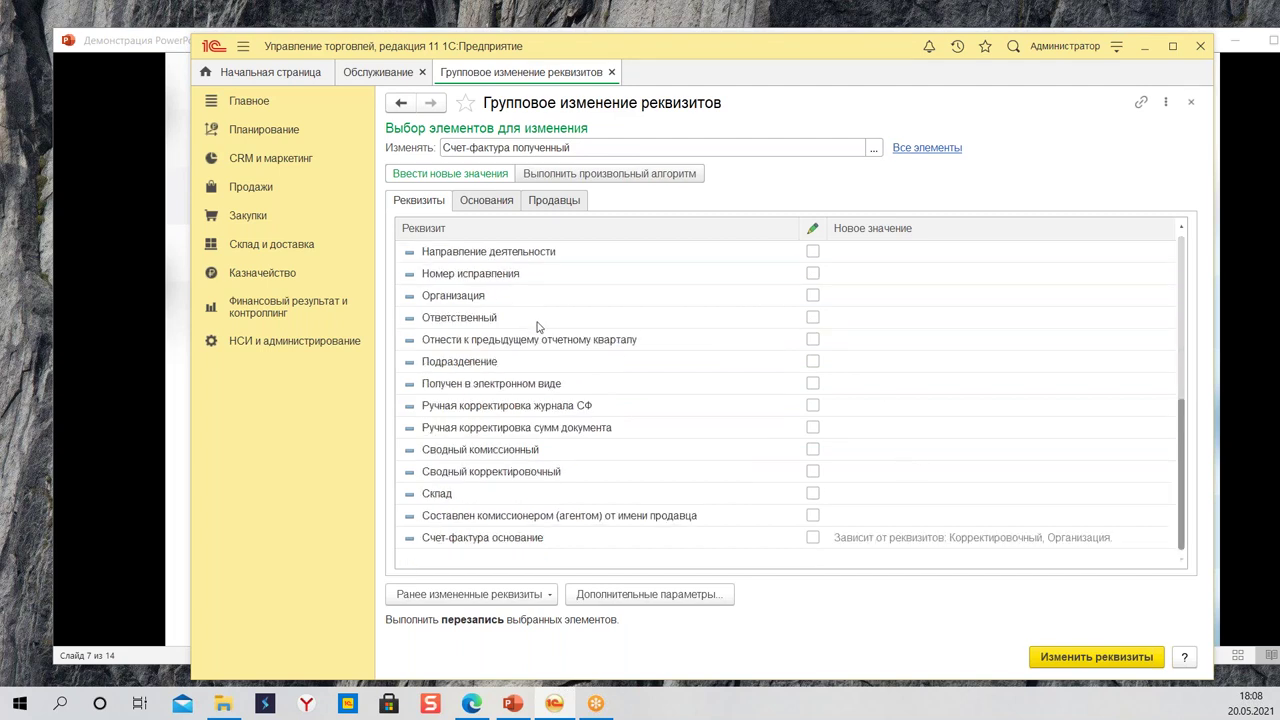
scroll(545, 428, "up", 5)
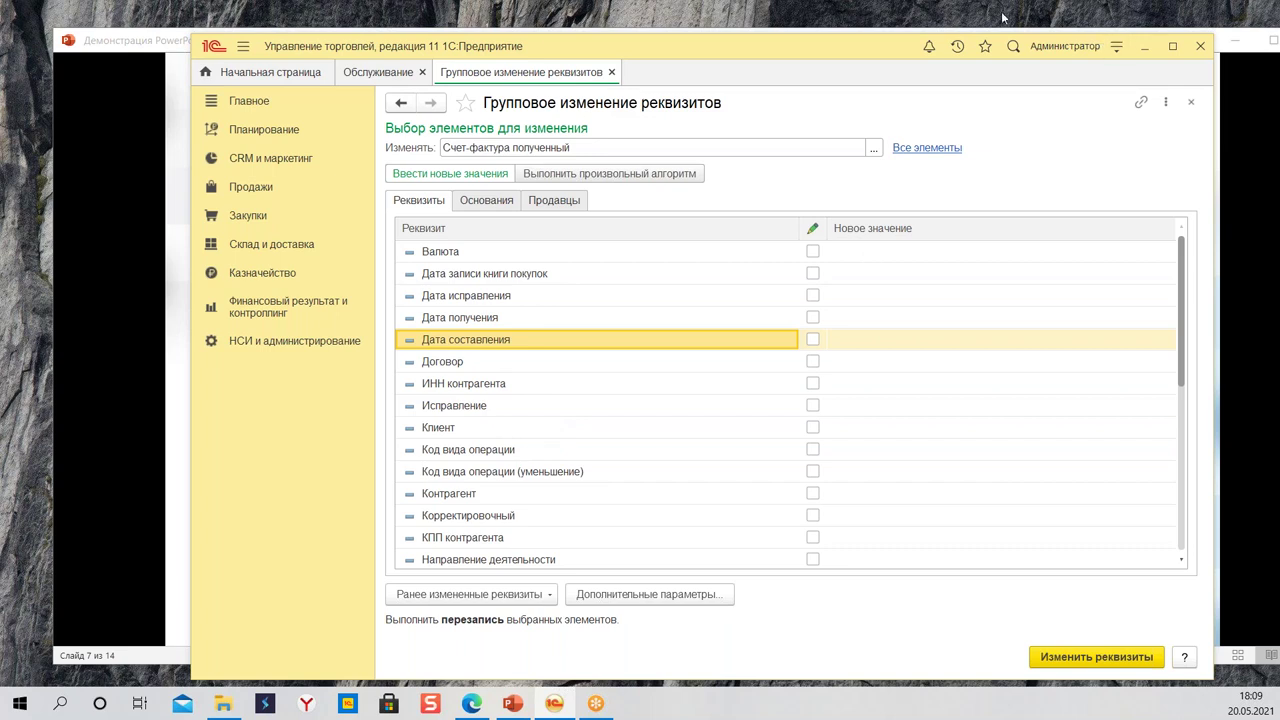
left_click(1057, 47)
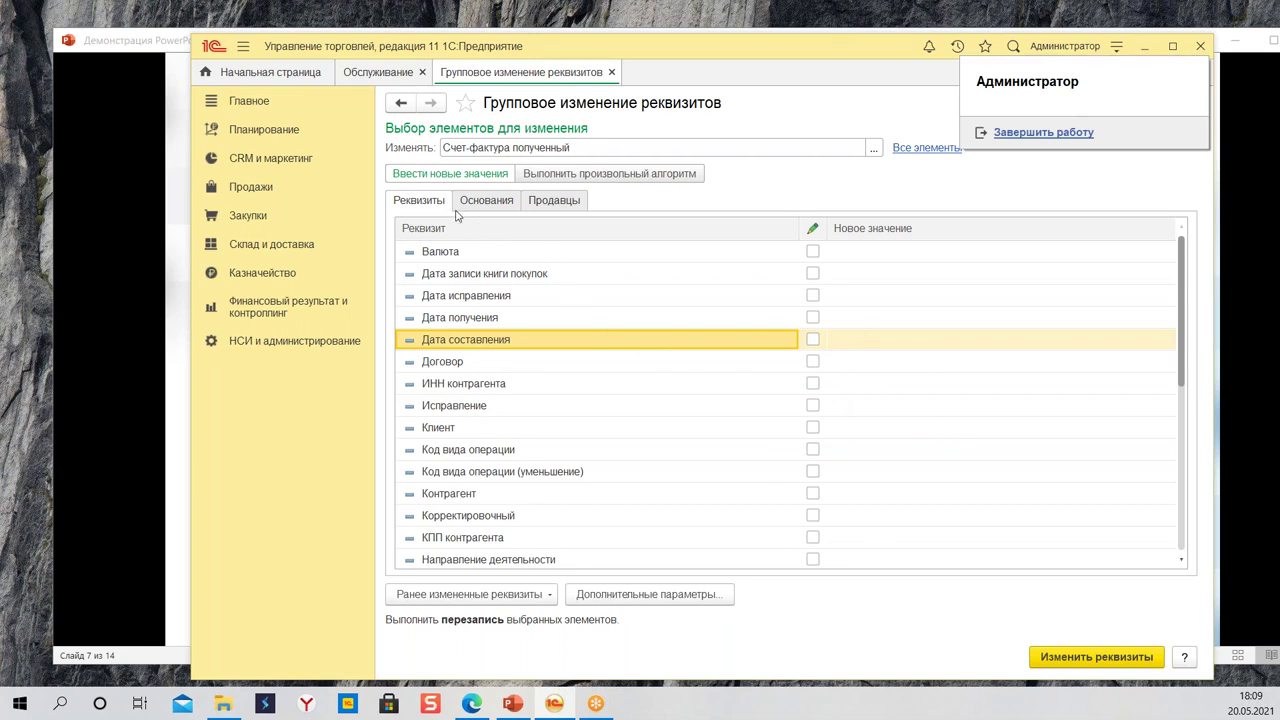
left_click(813, 345)
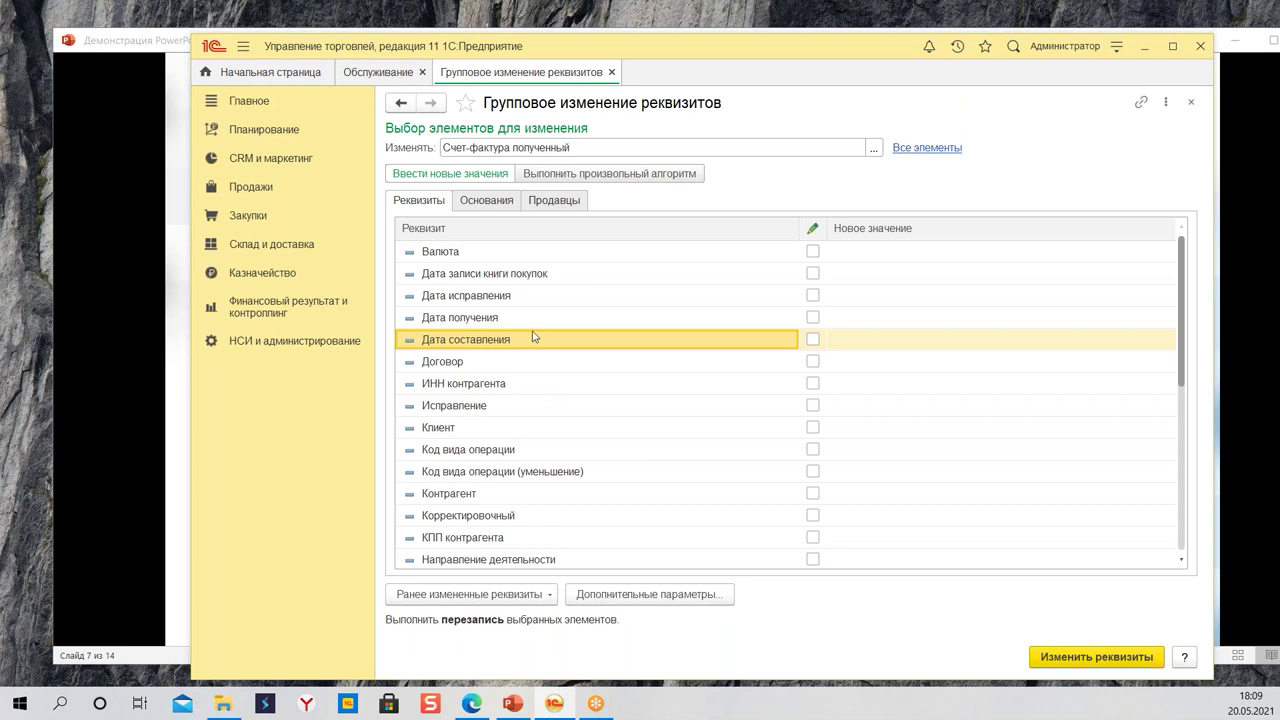
Step: Mark the Дата получения attribute for change and set its new value to 20.05.2021
left_click(813, 318)
left_click(857, 318)
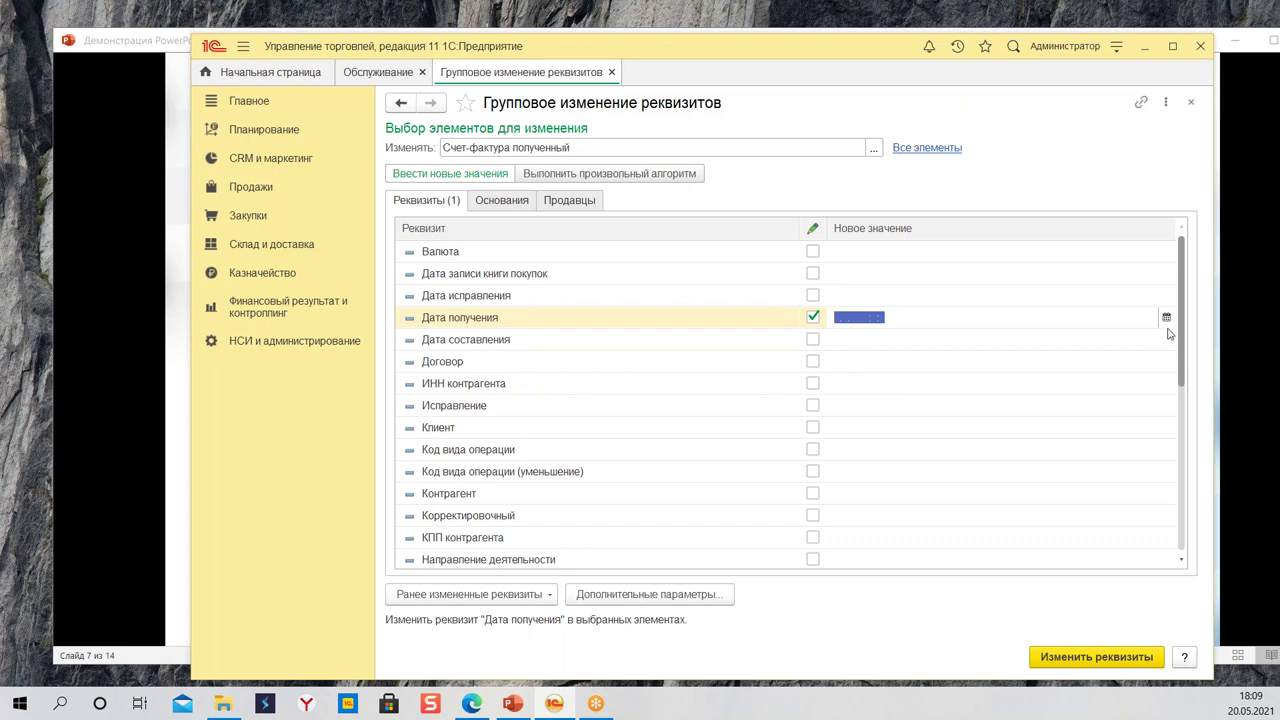
left_click(1166, 318)
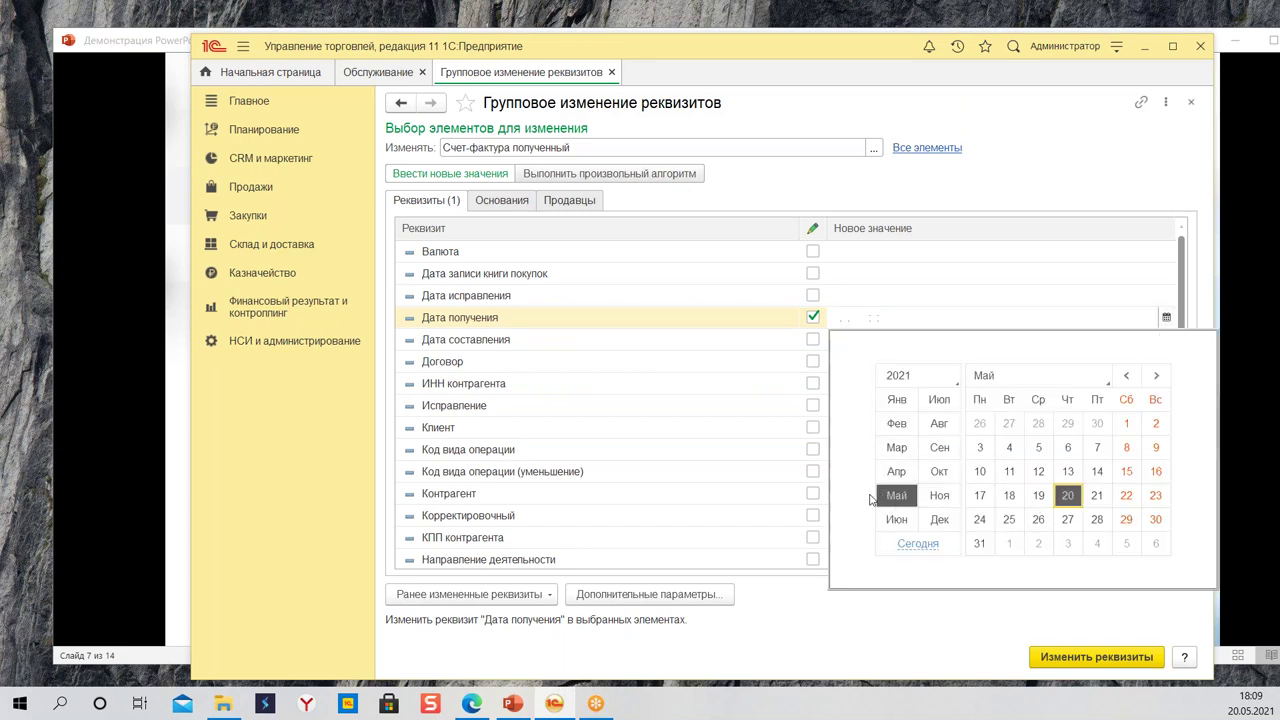
left_click(1080, 496)
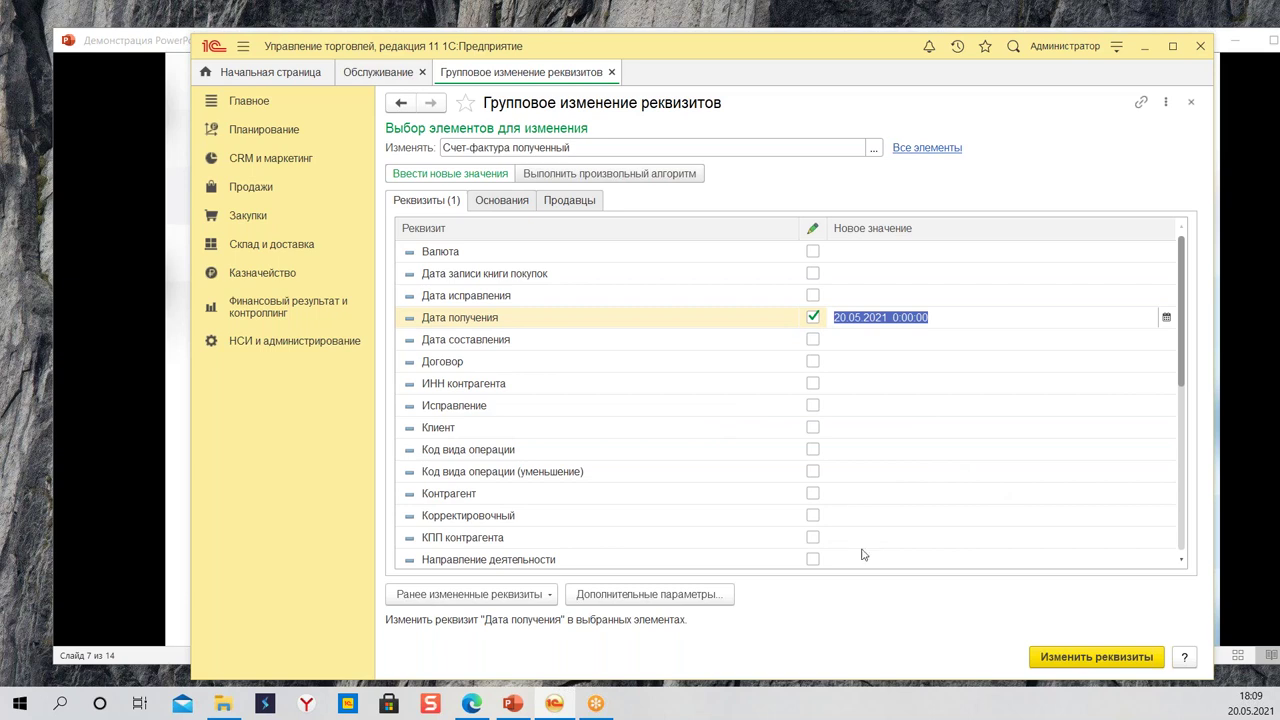
Step: Cancel changing all elements without a filter, and review the full list of received invoices in the enlarged Выбранные элементы window
left_click(1068, 656)
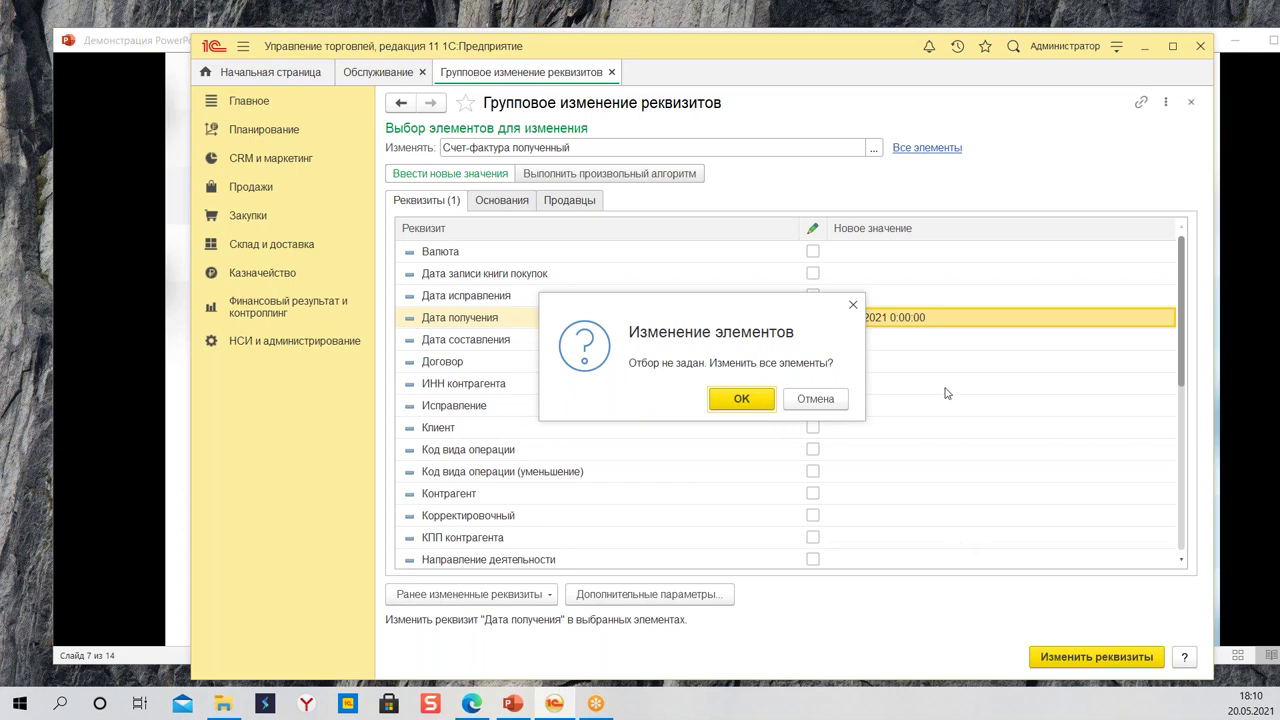
left_click(827, 402)
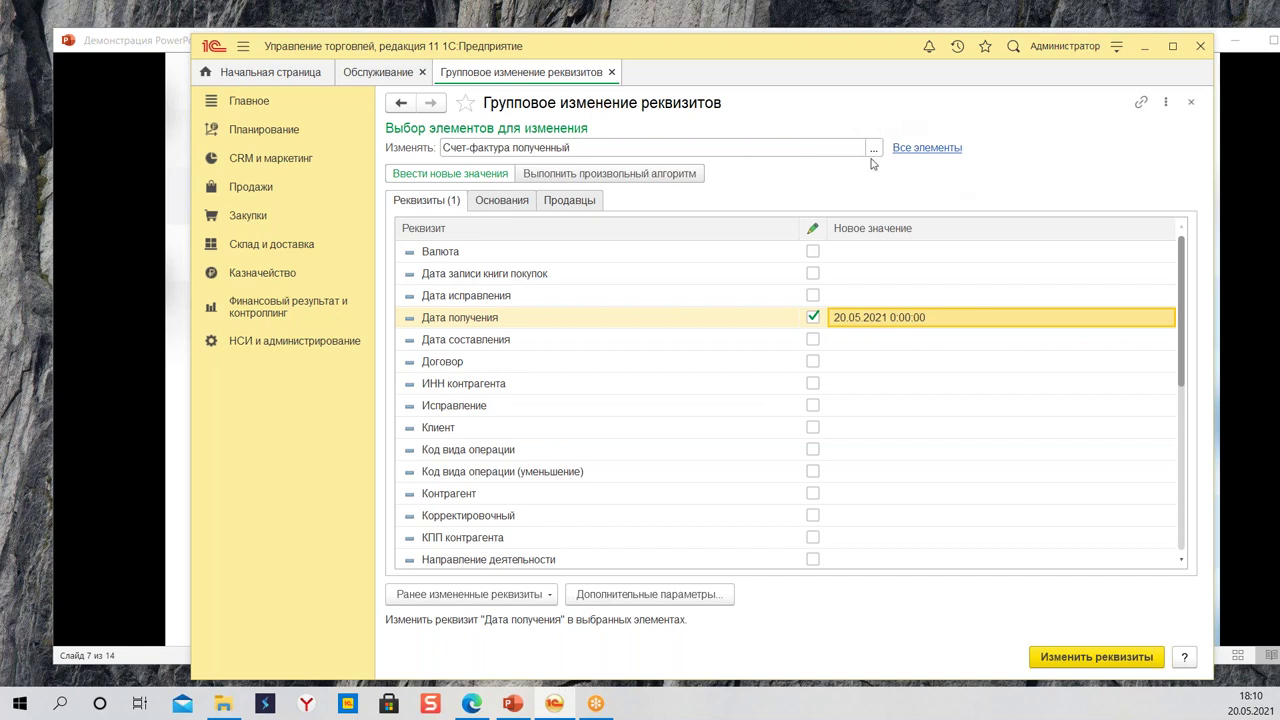
left_click(927, 148)
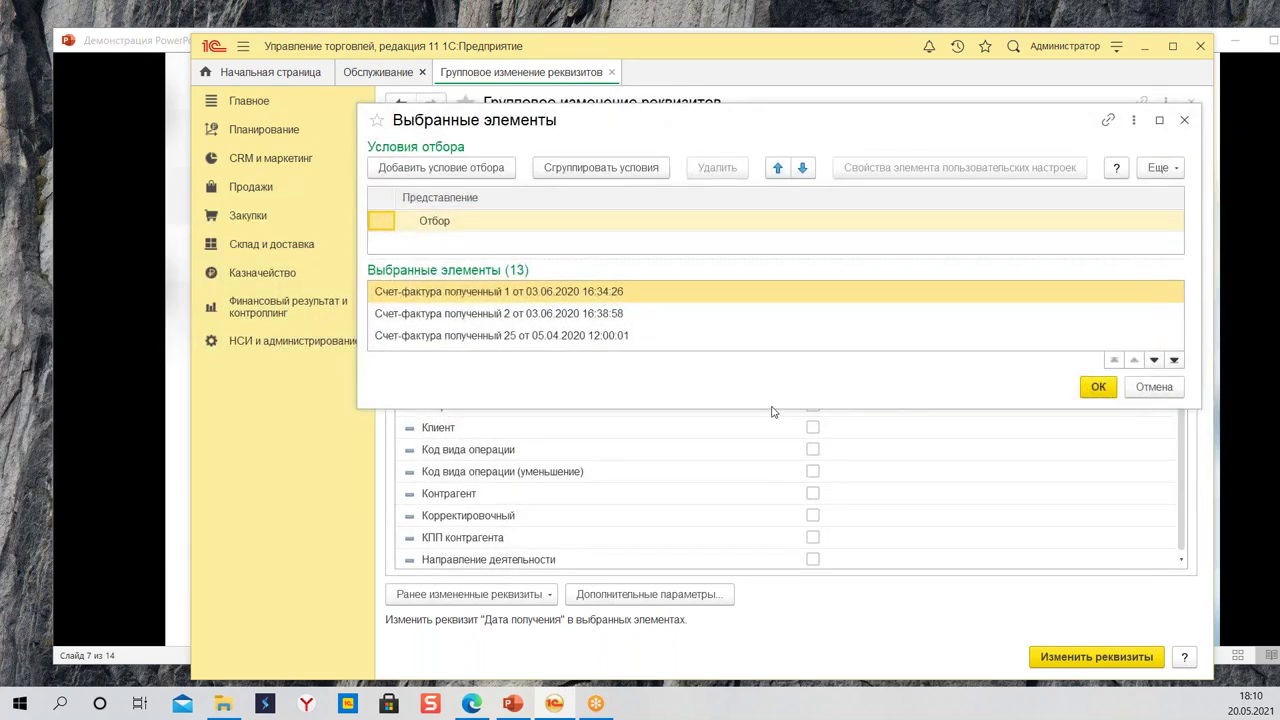
left_click_drag(766, 412, 766, 607)
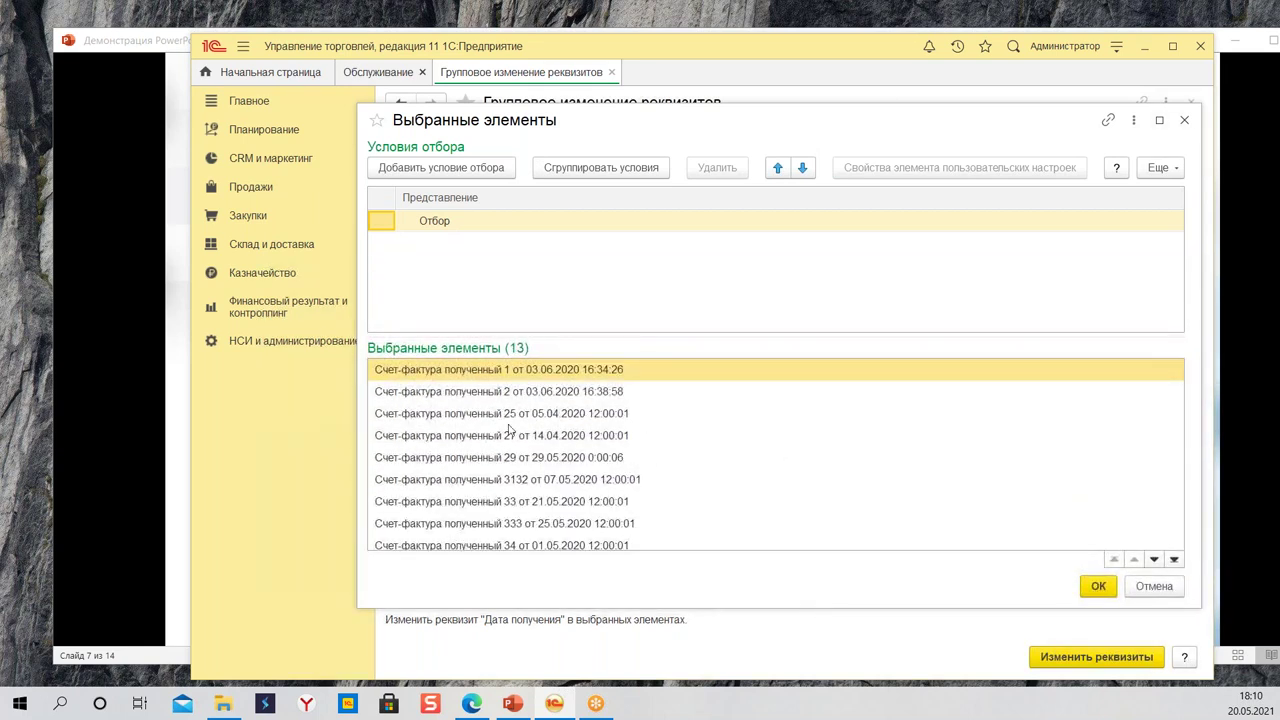
scroll(540, 465, "down", 2)
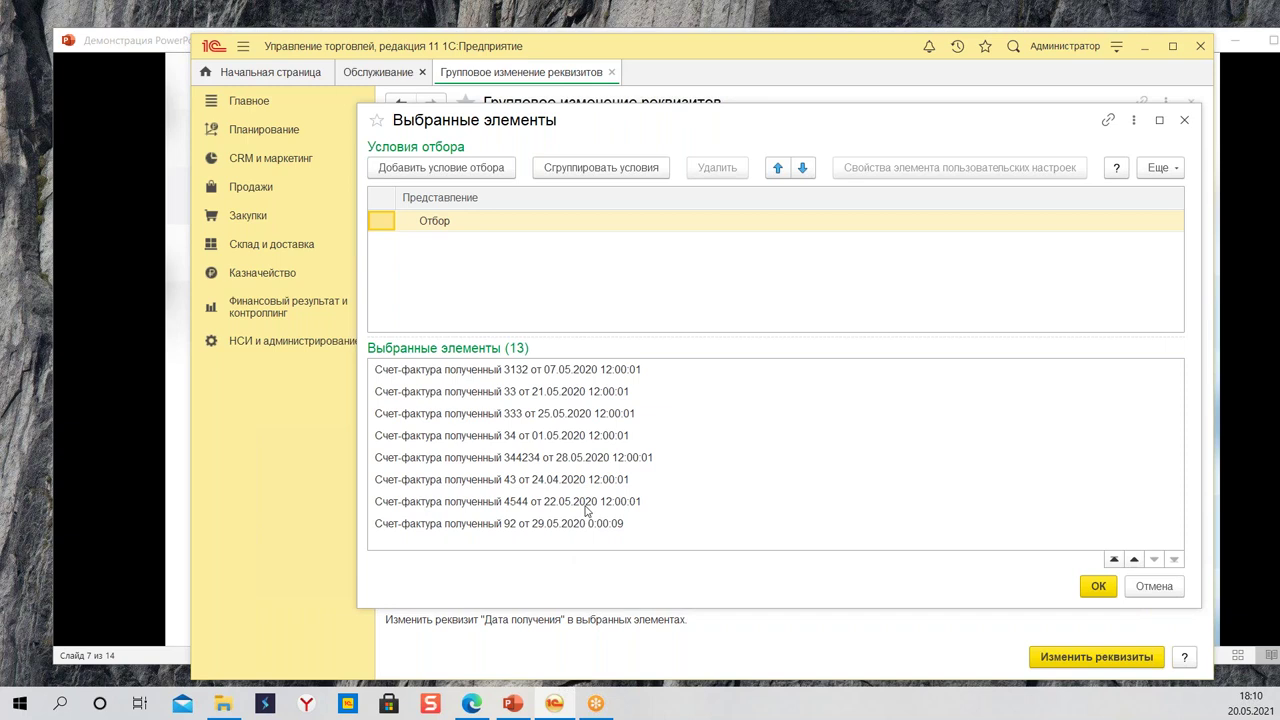
scroll(587, 510, "up", 2)
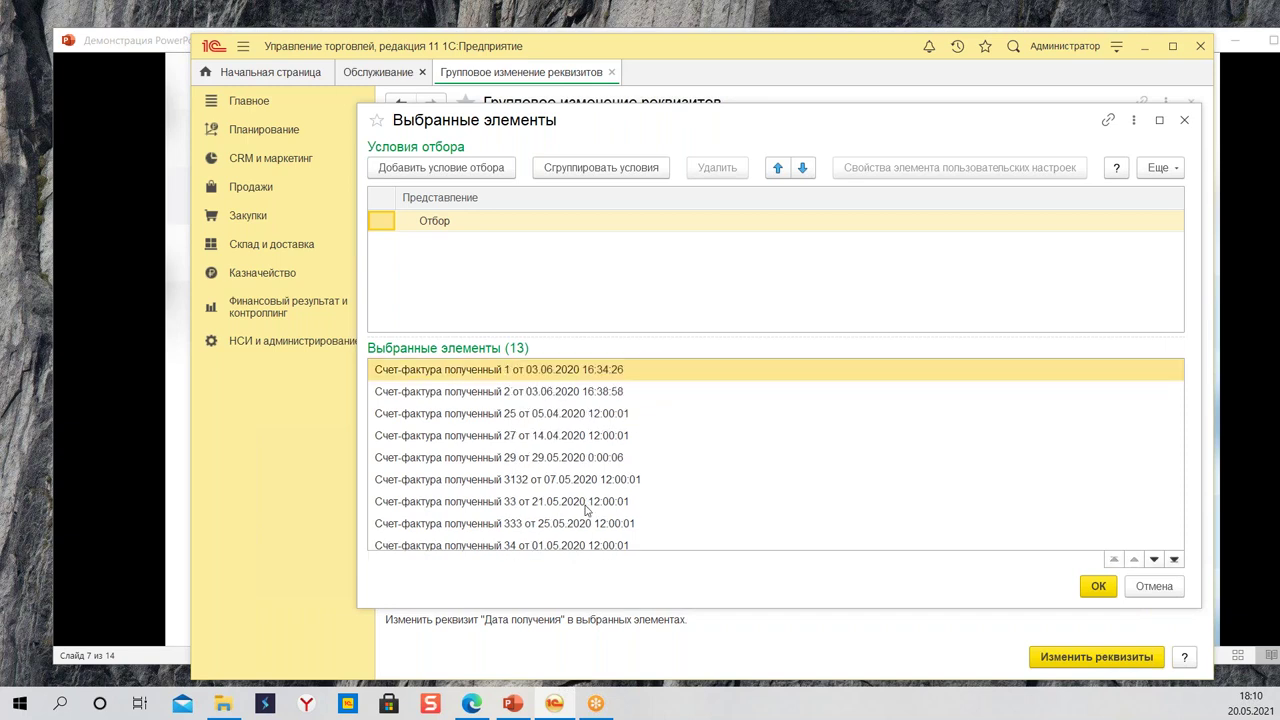
scroll(505, 475, "down", 2)
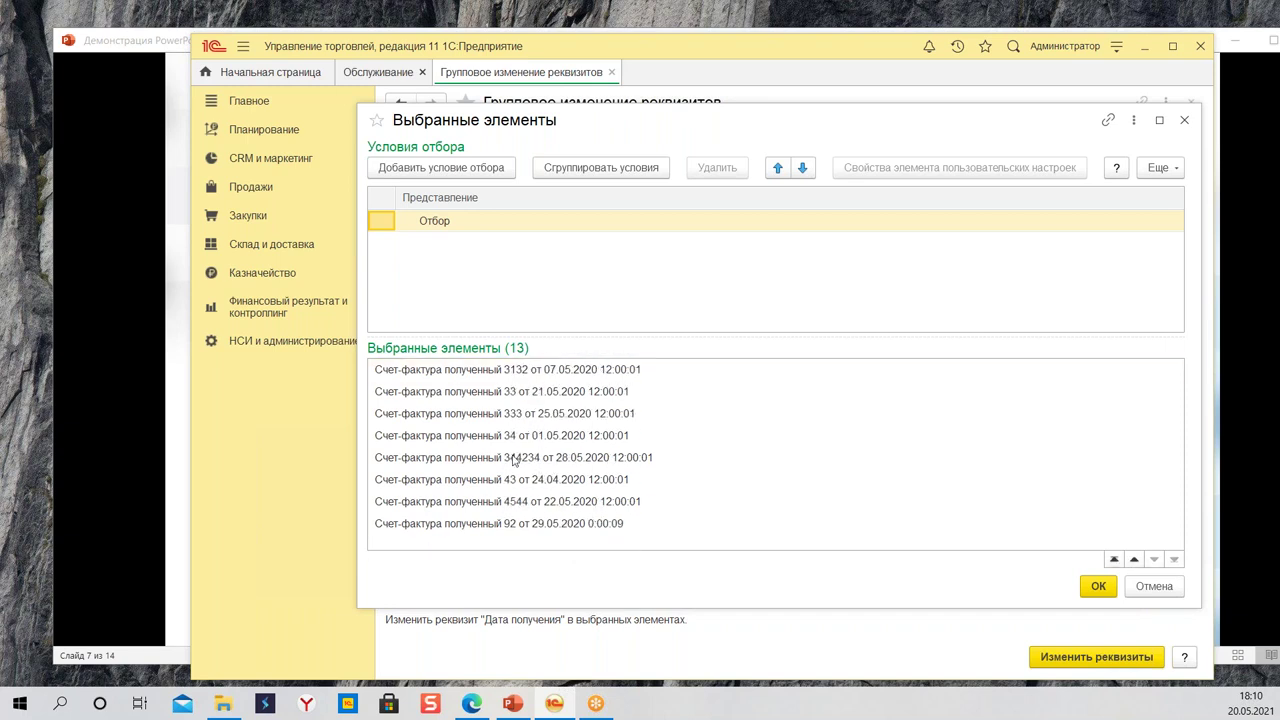
scroll(567, 416, "up", 2)
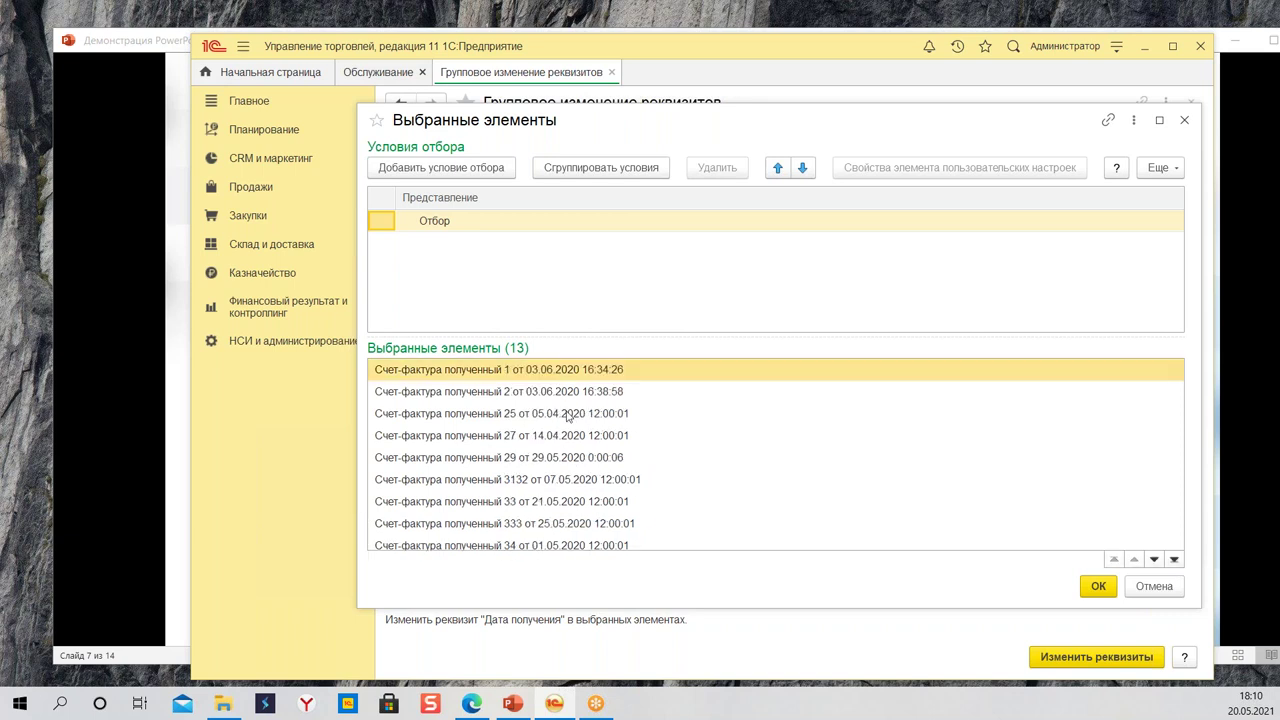
Step: Add a selection condition on Дата получения with the comparison Меньше или равно and the value Начало этого месяца
left_click(443, 168)
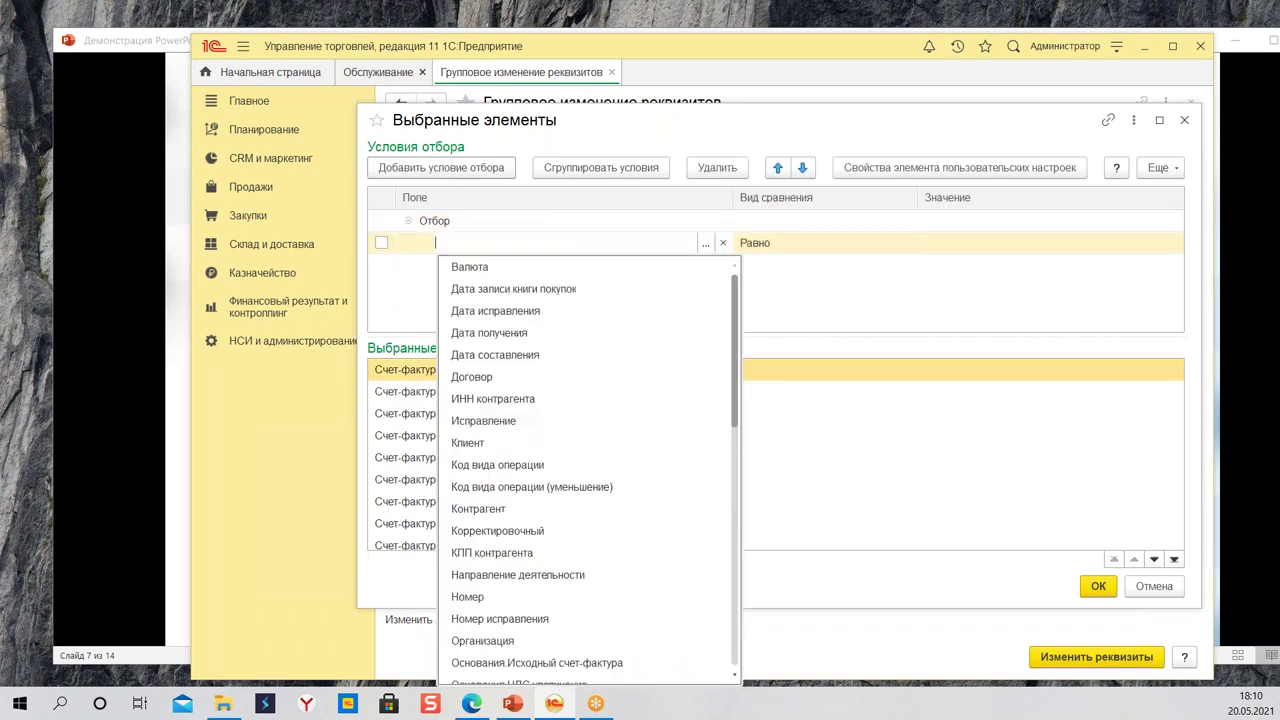
left_click(585, 333)
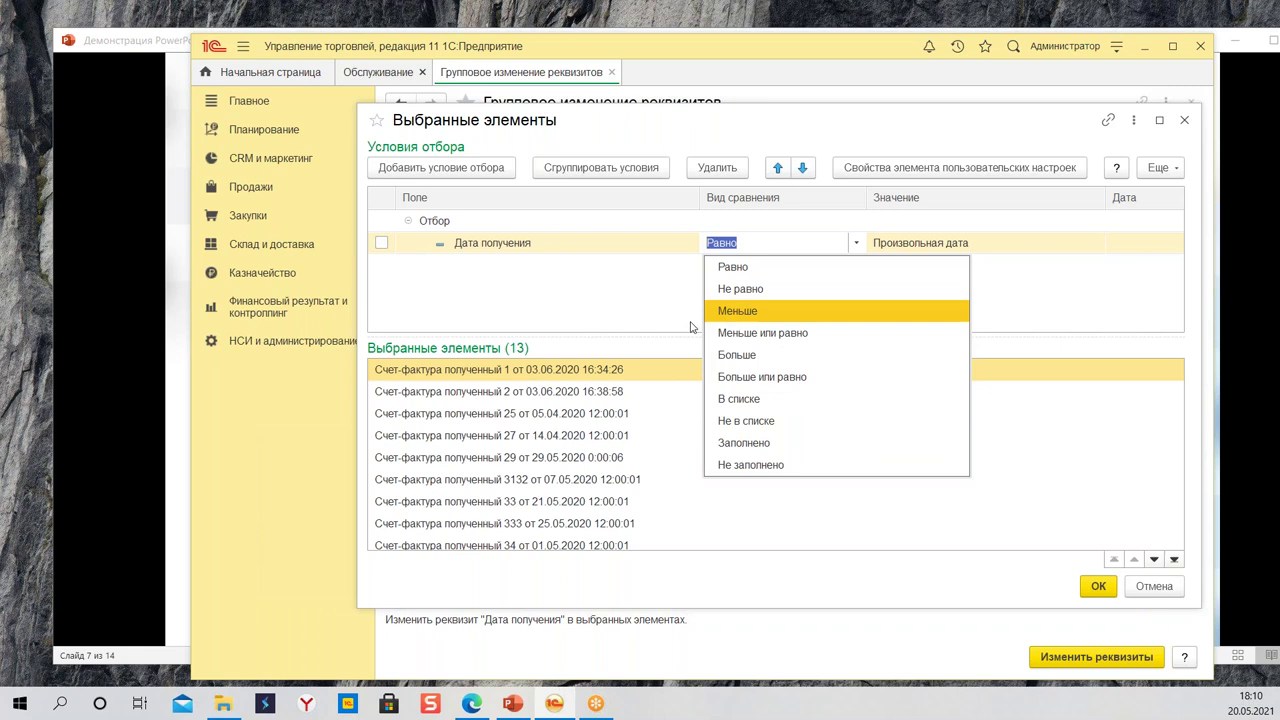
left_click(800, 333)
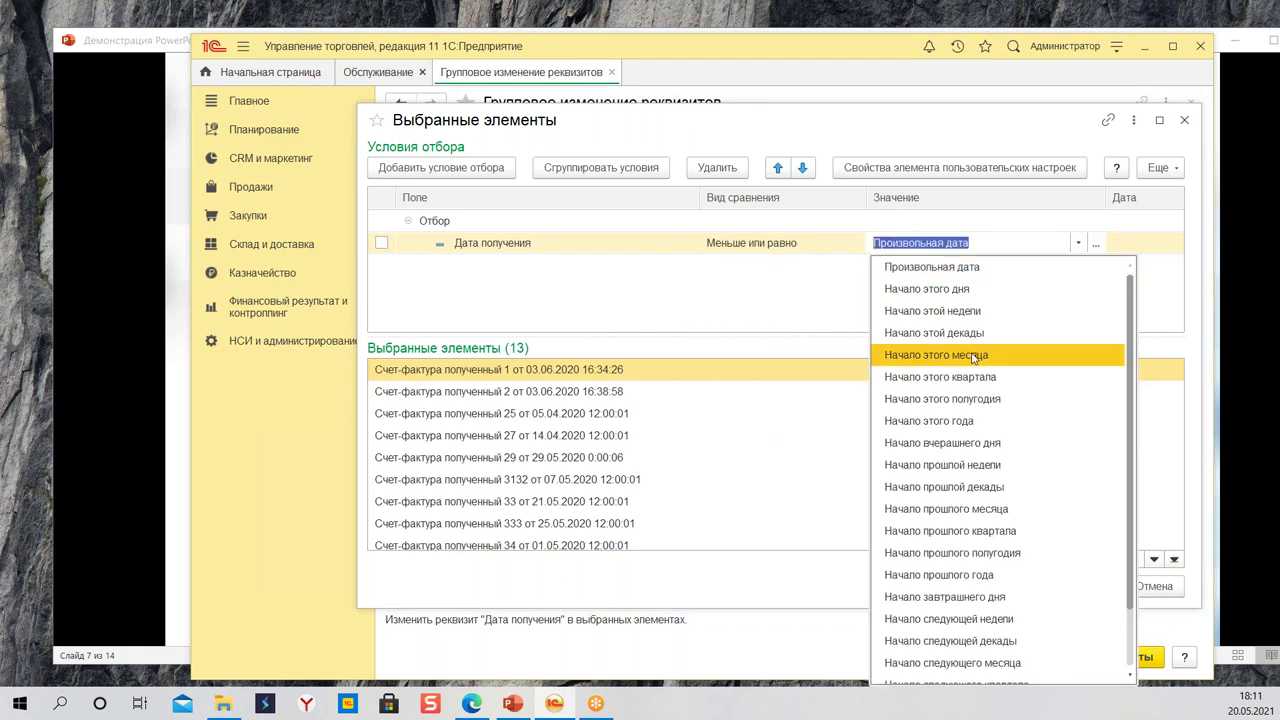
left_click(1094, 249)
left_click(1080, 247)
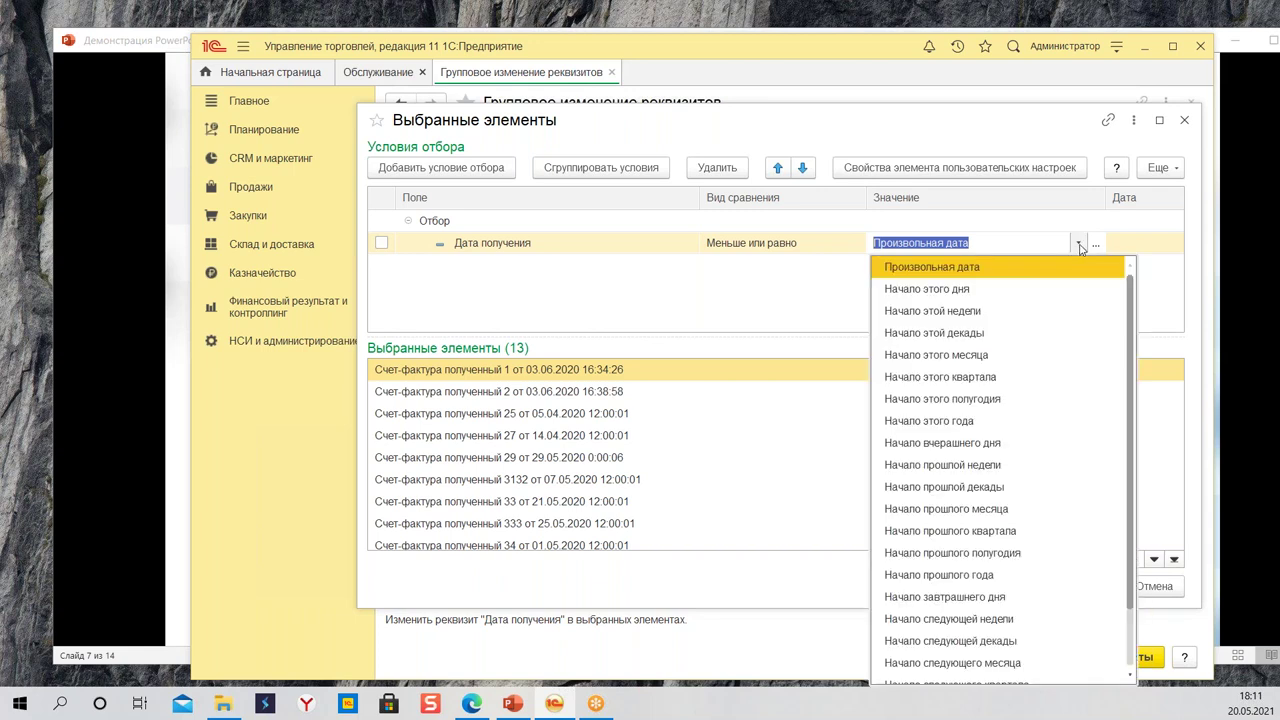
left_click(966, 355)
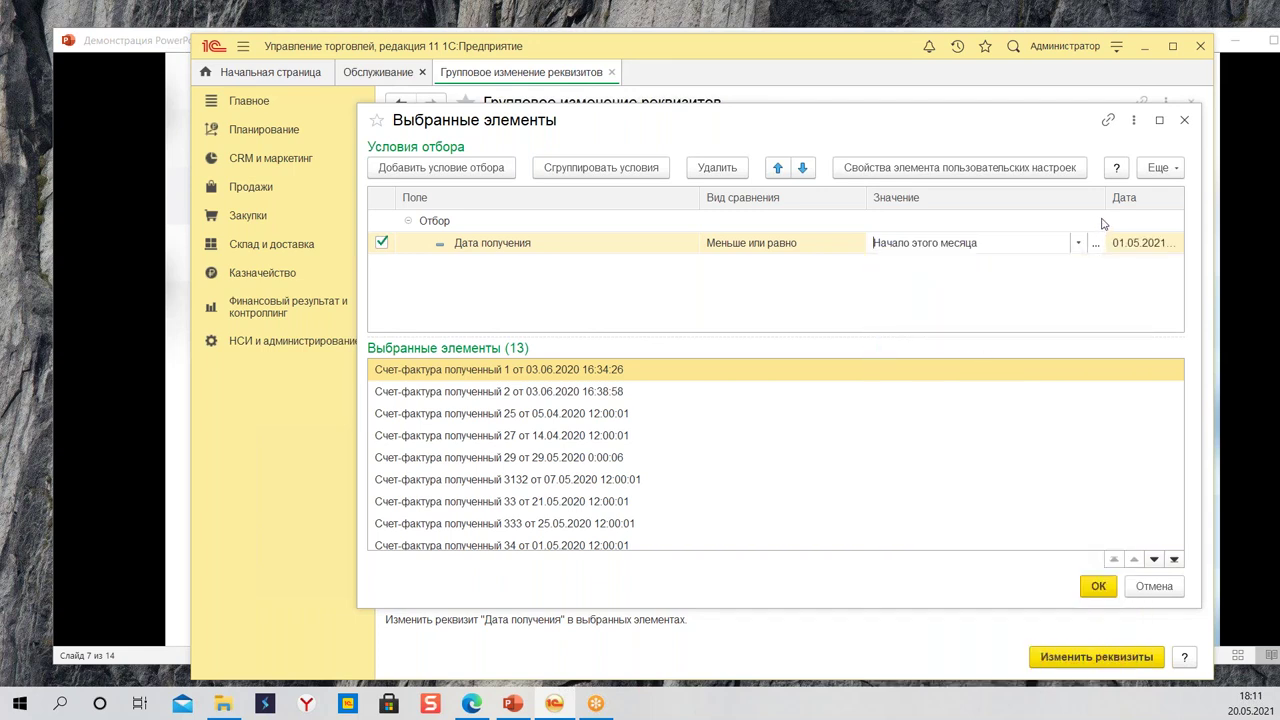
Step: Switch the condition's value to Произвольная дата and set its date to 20.05.2020
left_click(1080, 247)
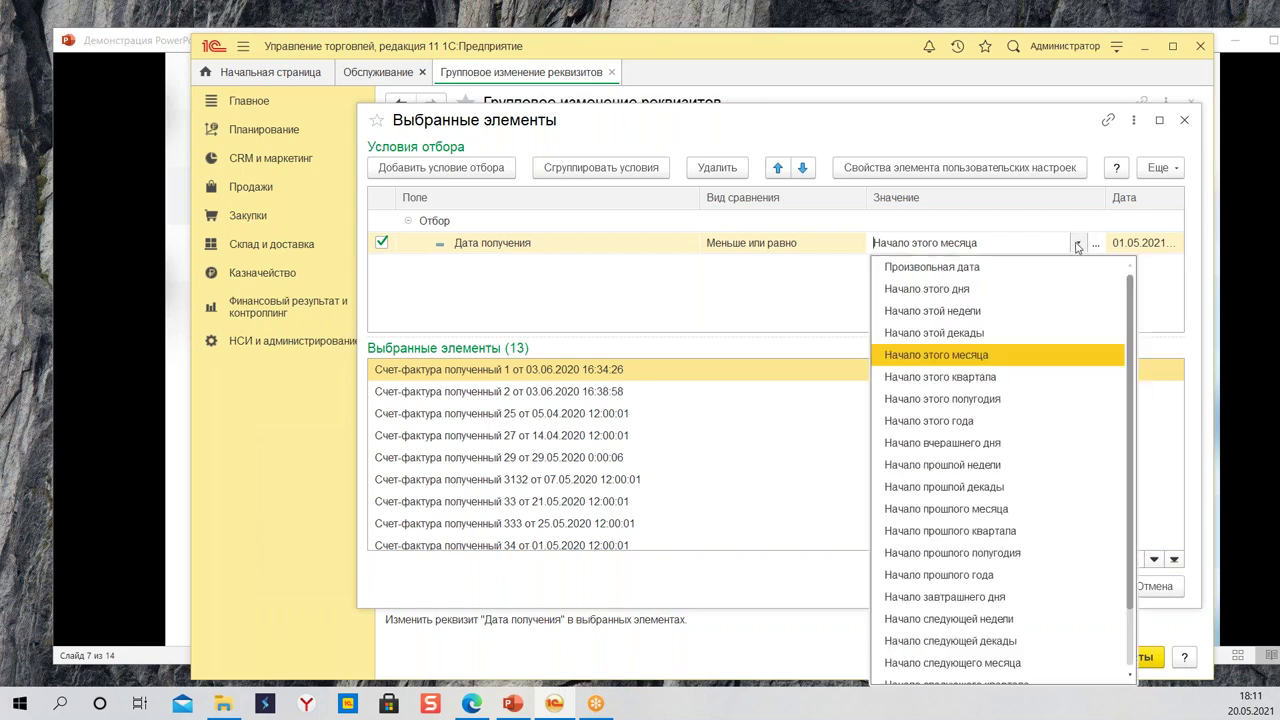
left_click(996, 258)
left_click(1140, 253)
left_click(1140, 253)
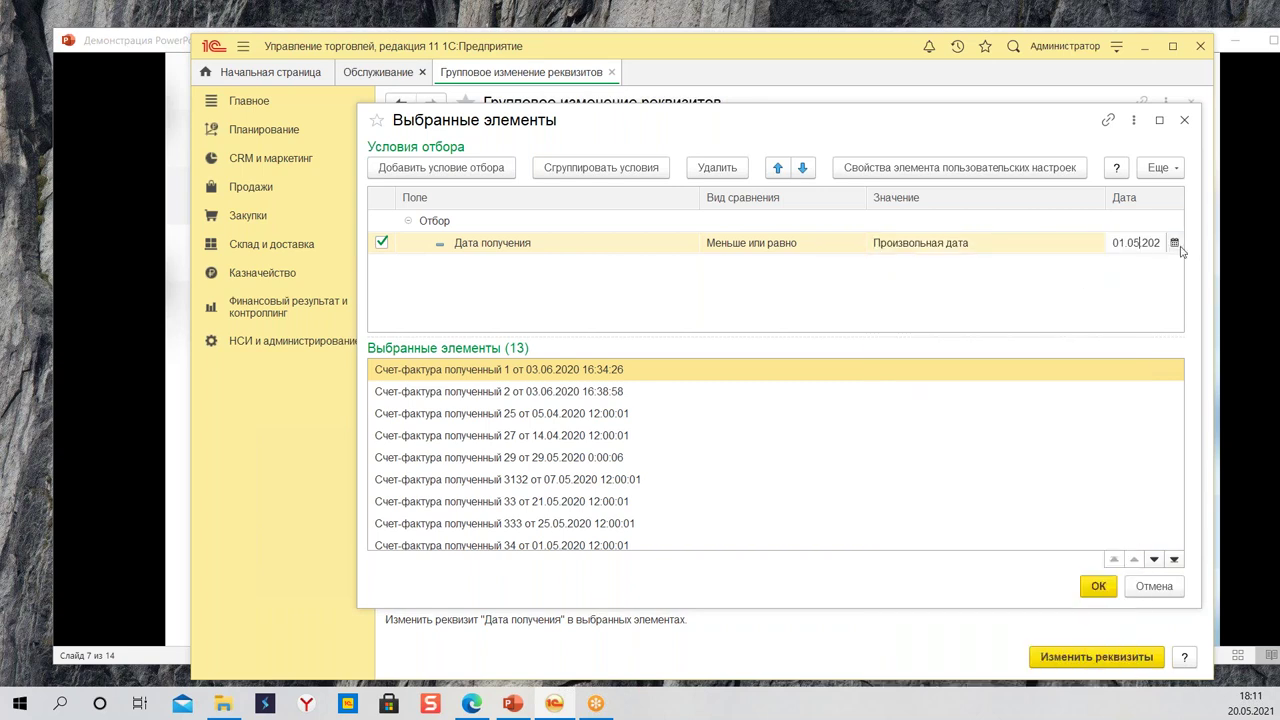
left_click(1174, 243)
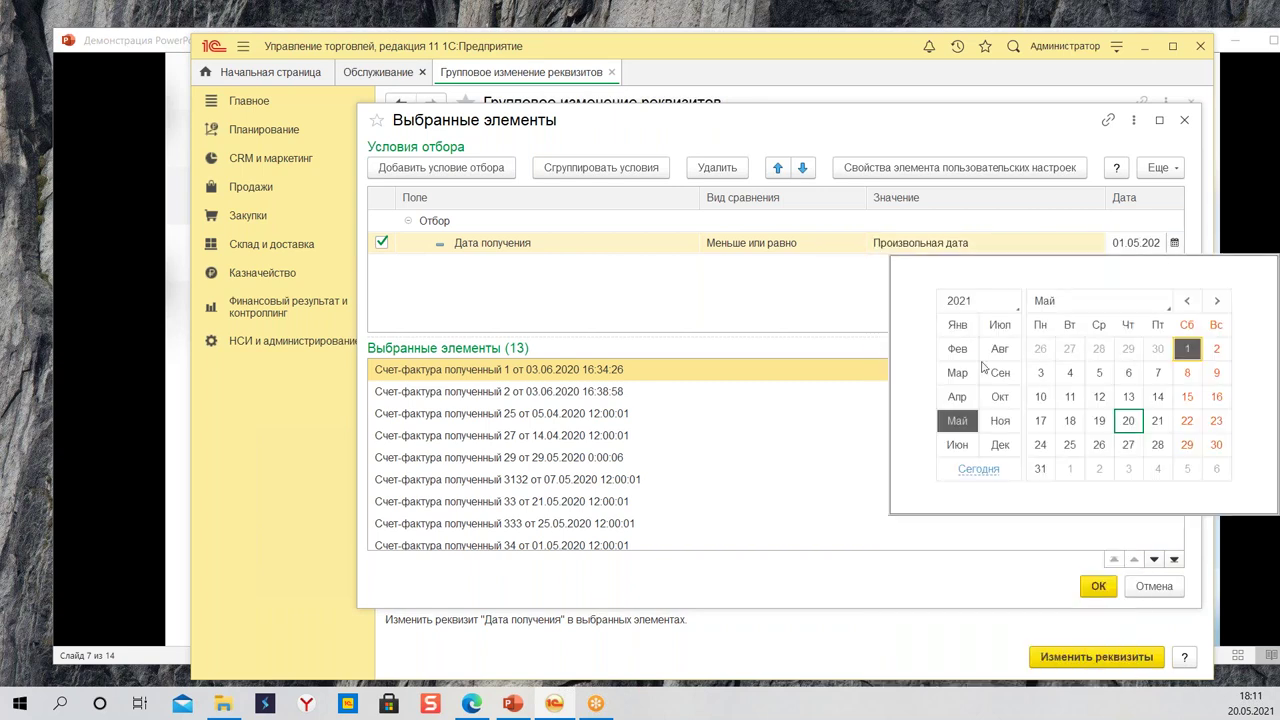
left_click(962, 300)
left_click(979, 278)
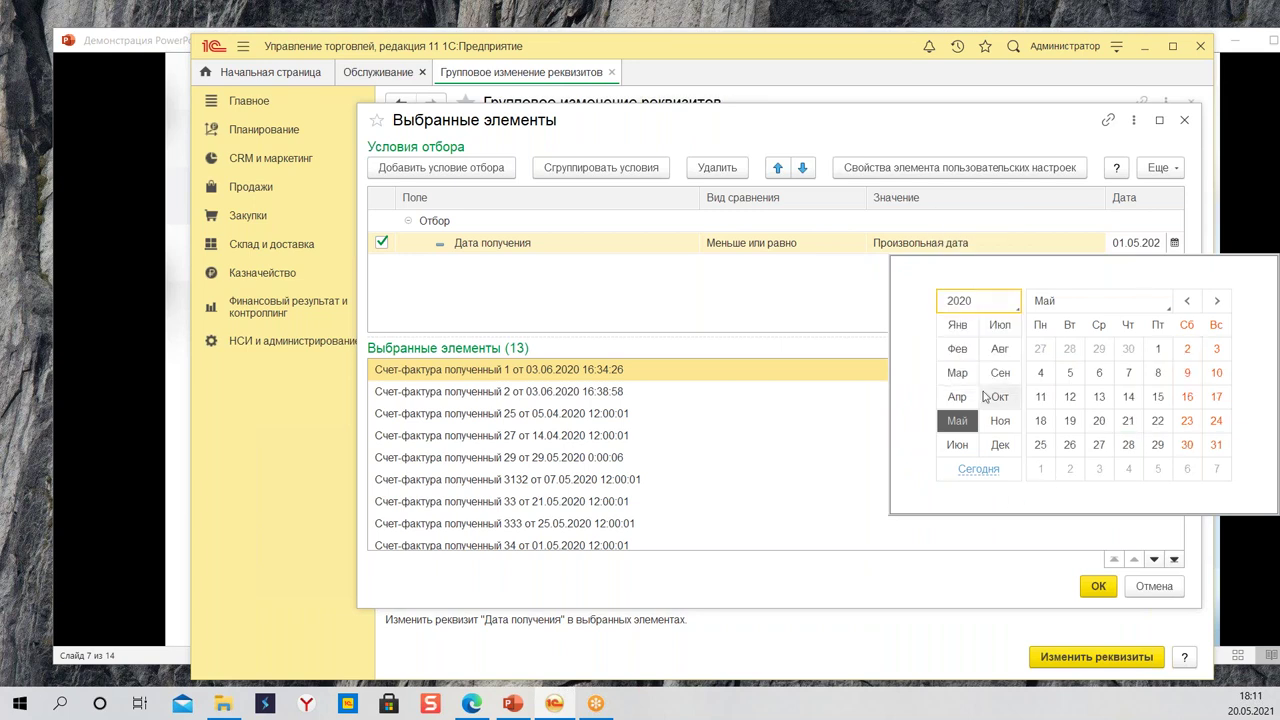
left_click(957, 423)
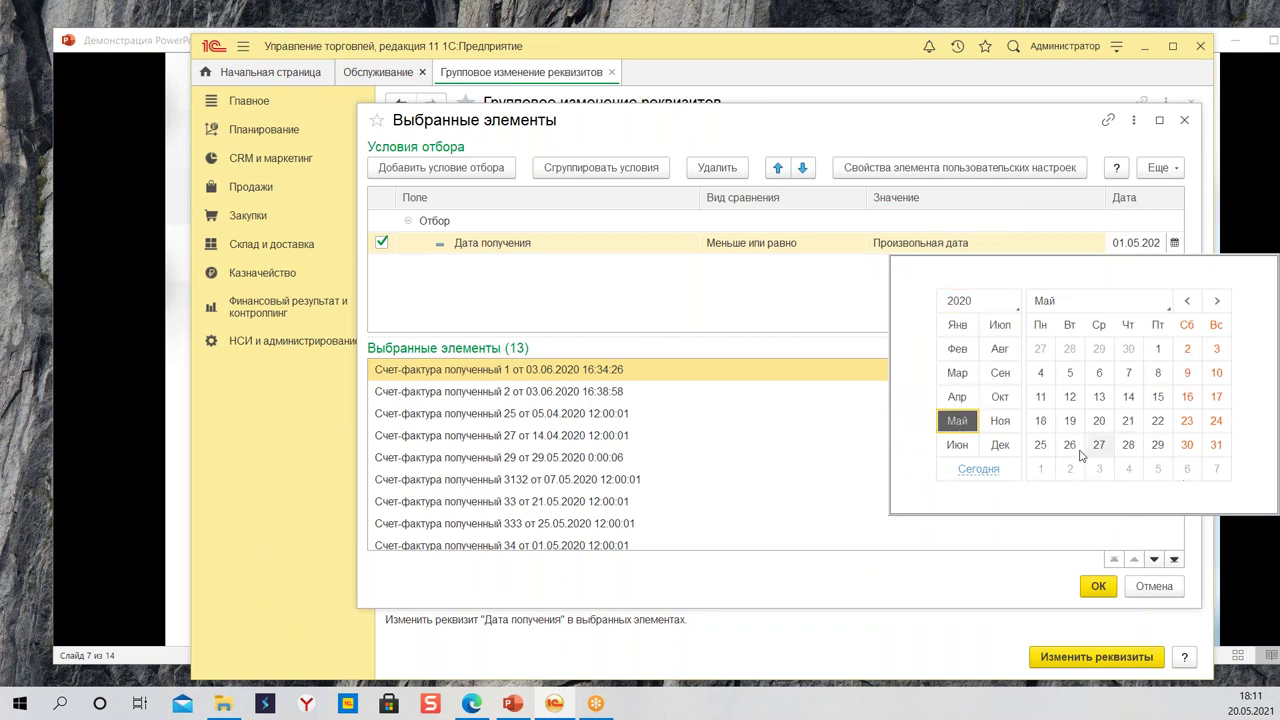
left_click(1101, 422)
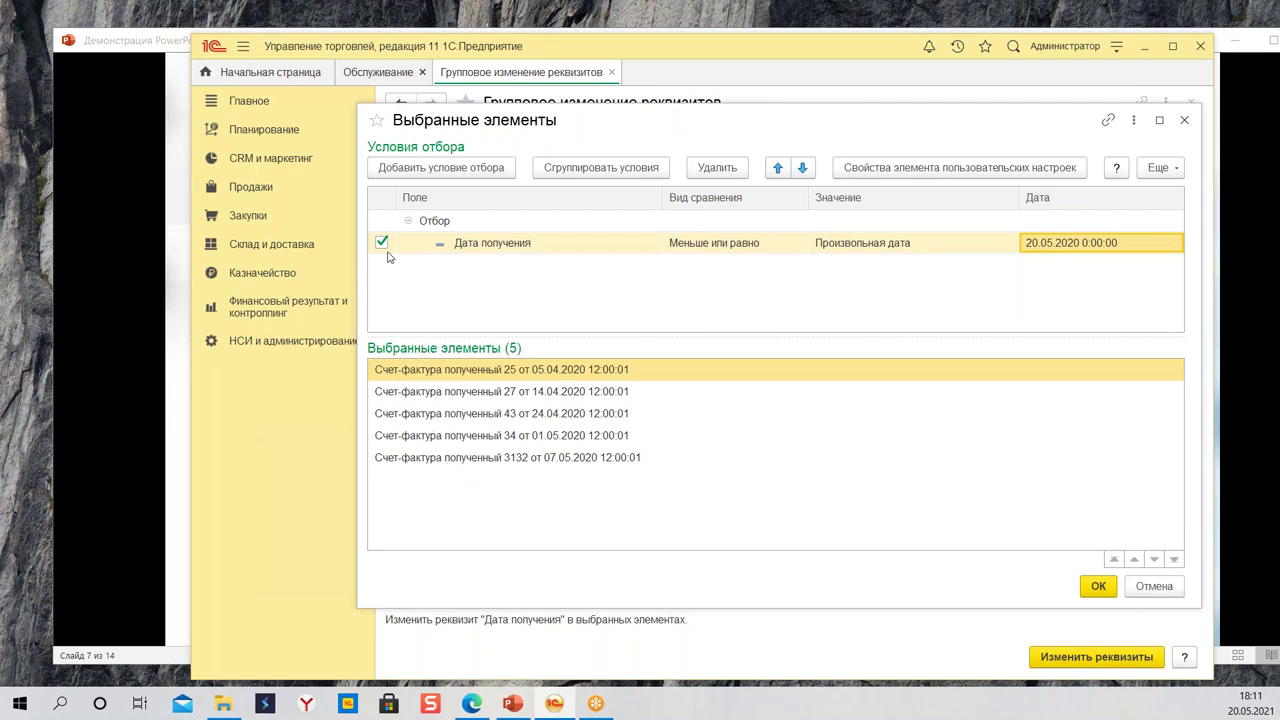
Step: Disable the Дата получения condition, look through the unfiltered invoice list, and enable the condition again
left_click(381, 243)
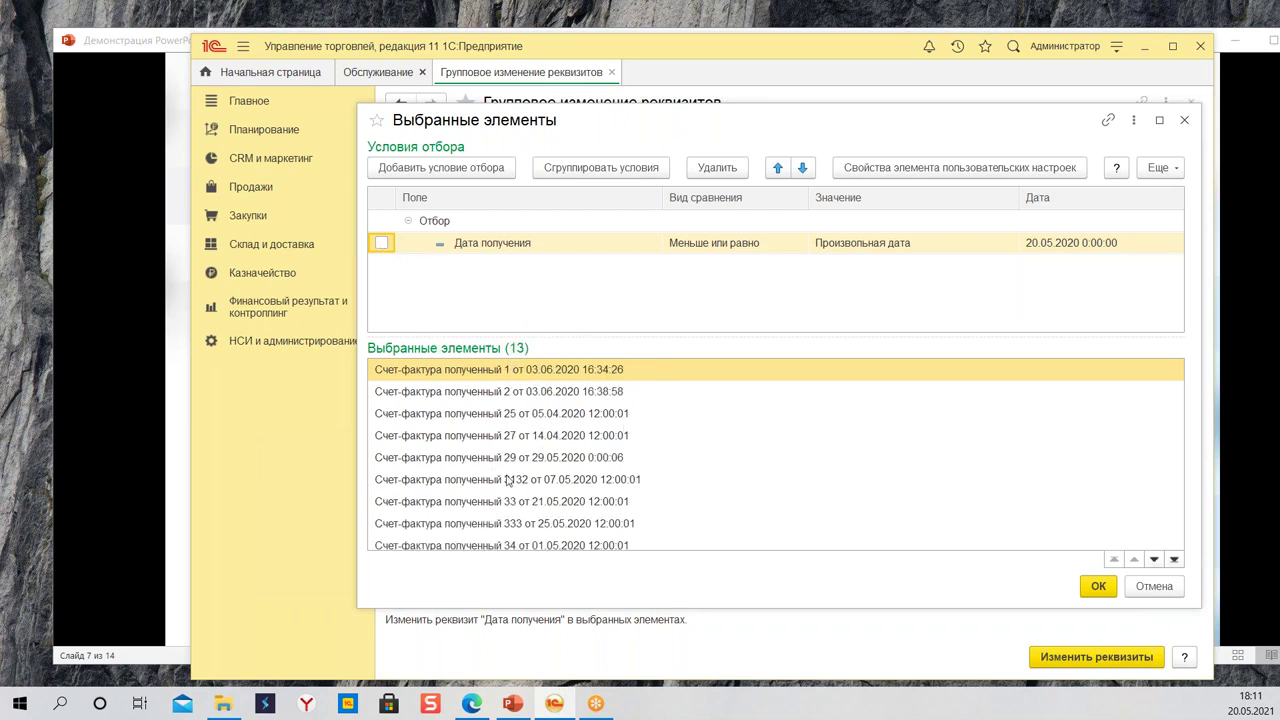
scroll(572, 447, "down", 3)
scroll(571, 447, "up", 3)
left_click(381, 242)
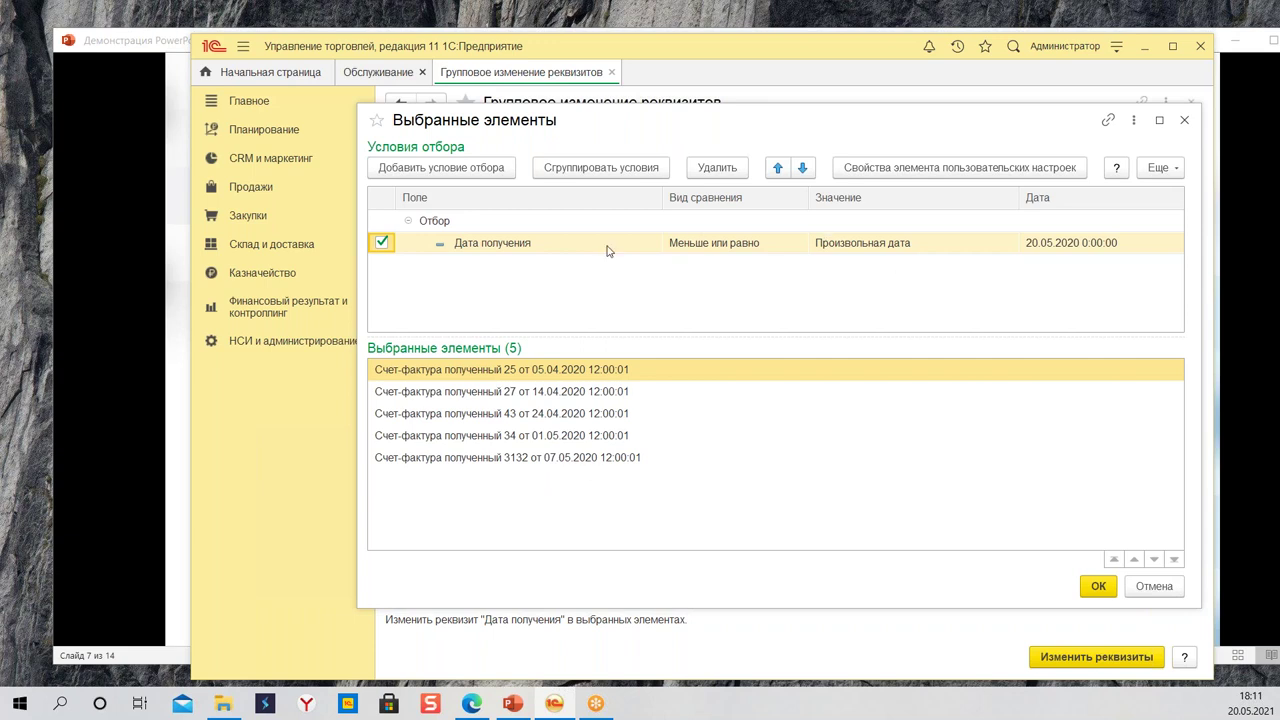
left_click(482, 170)
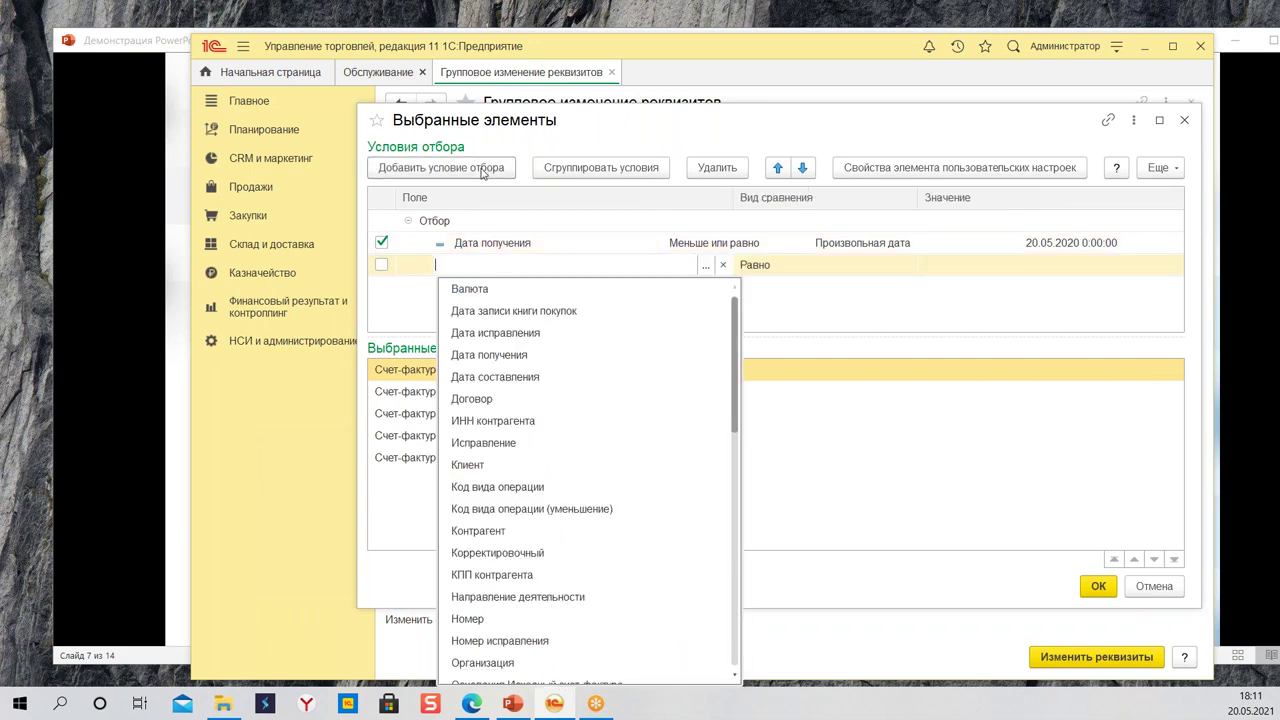
left_click(391, 305)
right_click(419, 270)
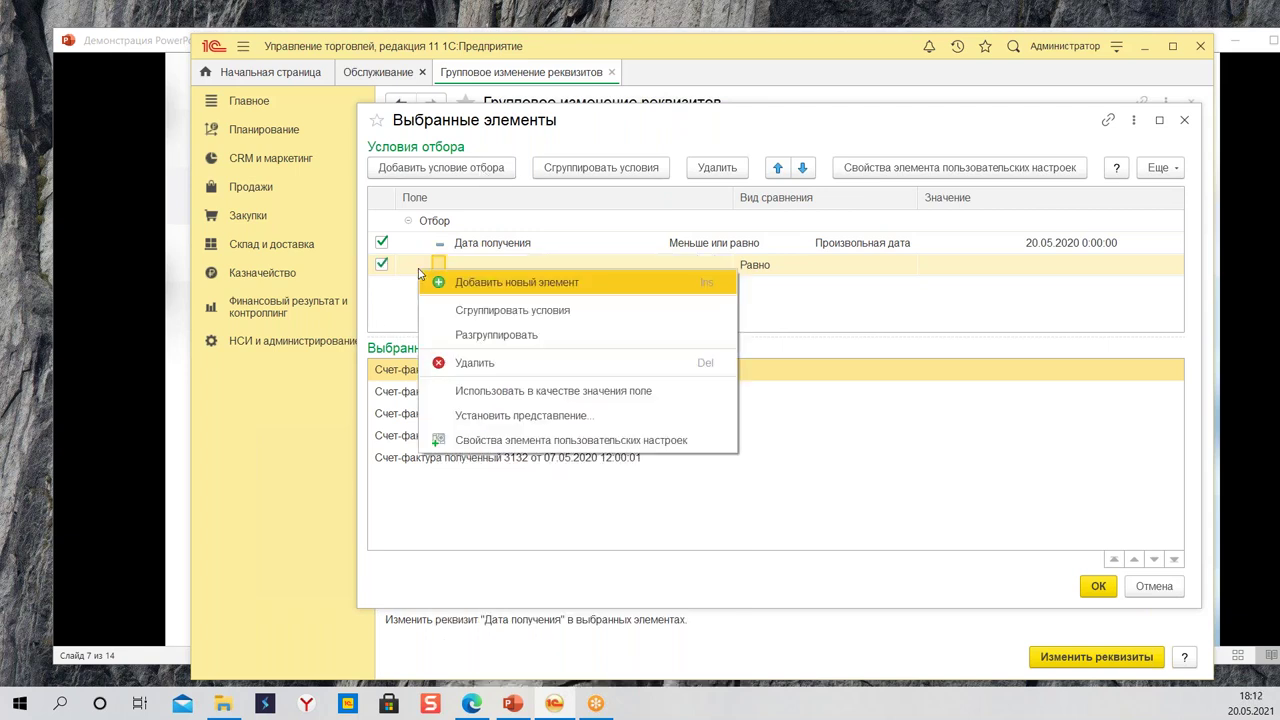
left_click(492, 363)
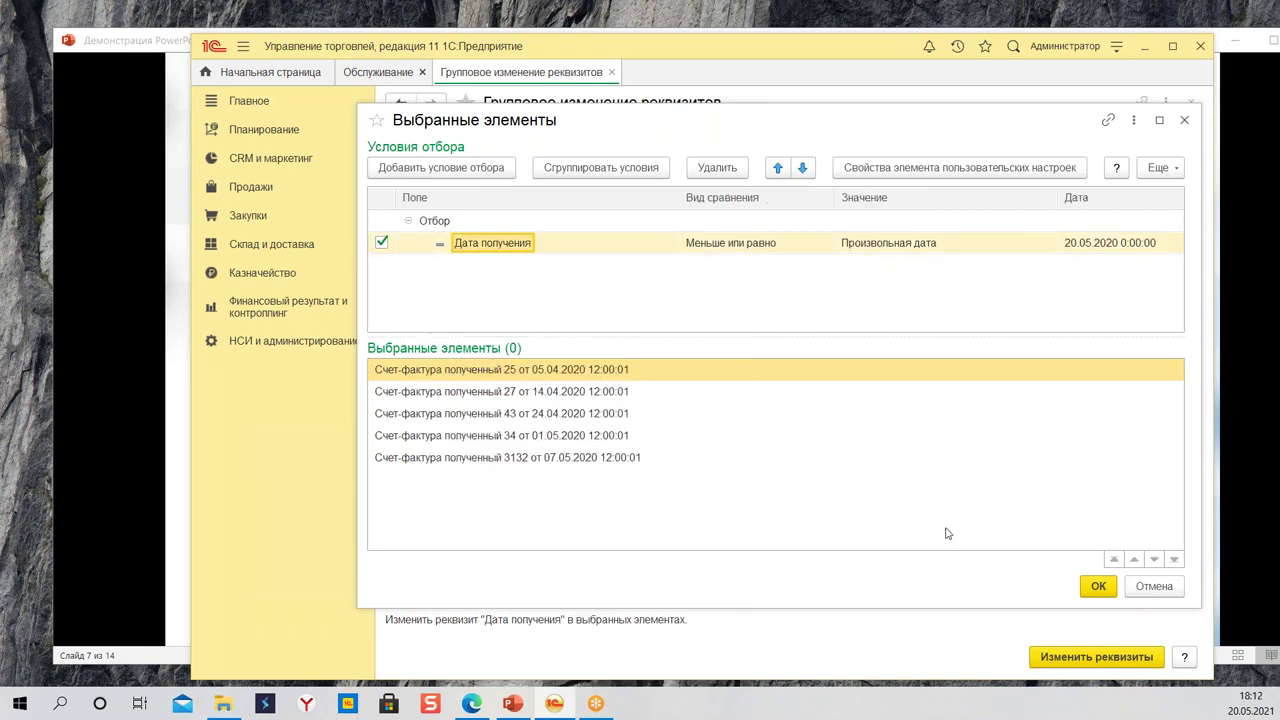
Step: Apply the selection, change the receipt date in the filtered received invoices, and finish the group attribute change
left_click(1098, 587)
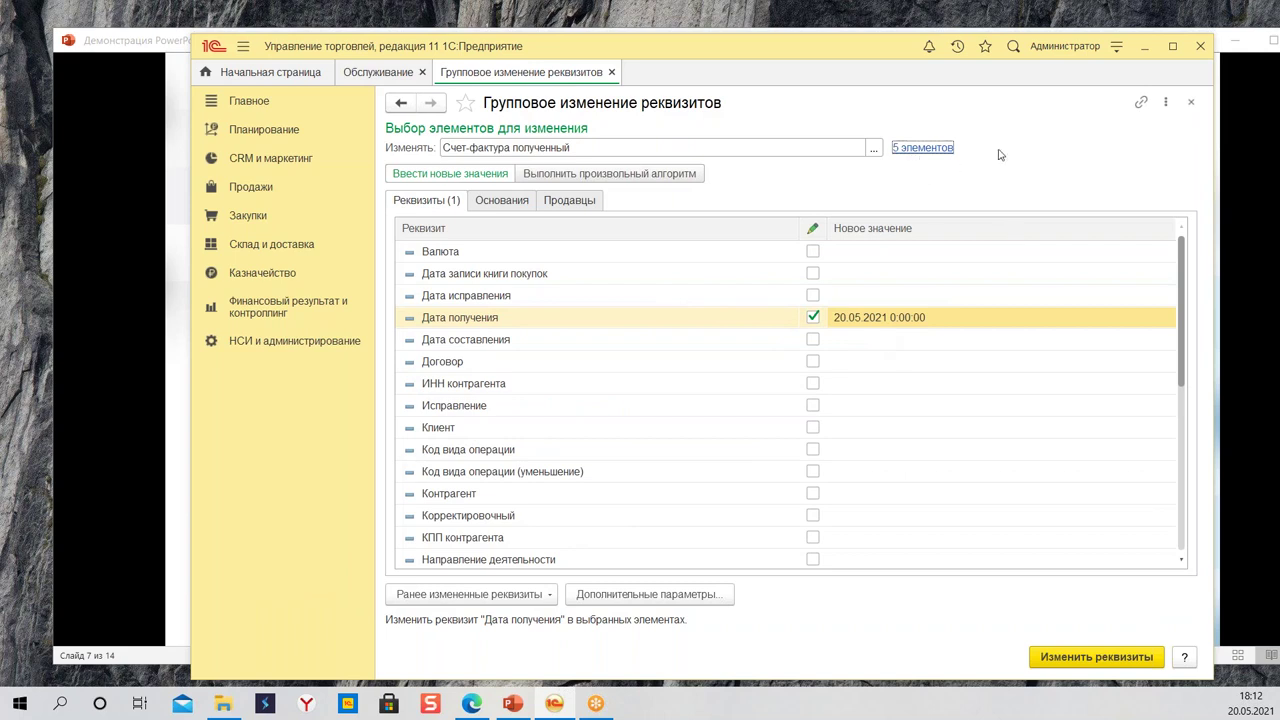
left_click(1082, 660)
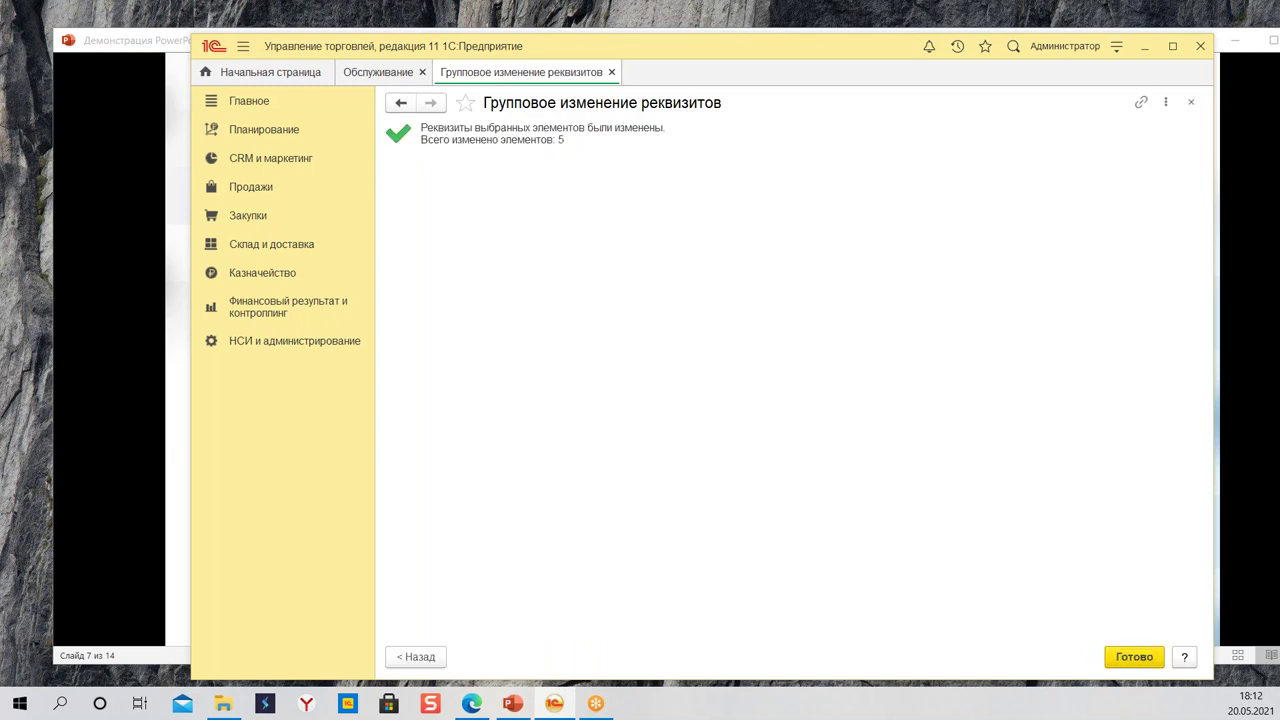
left_click(1140, 660)
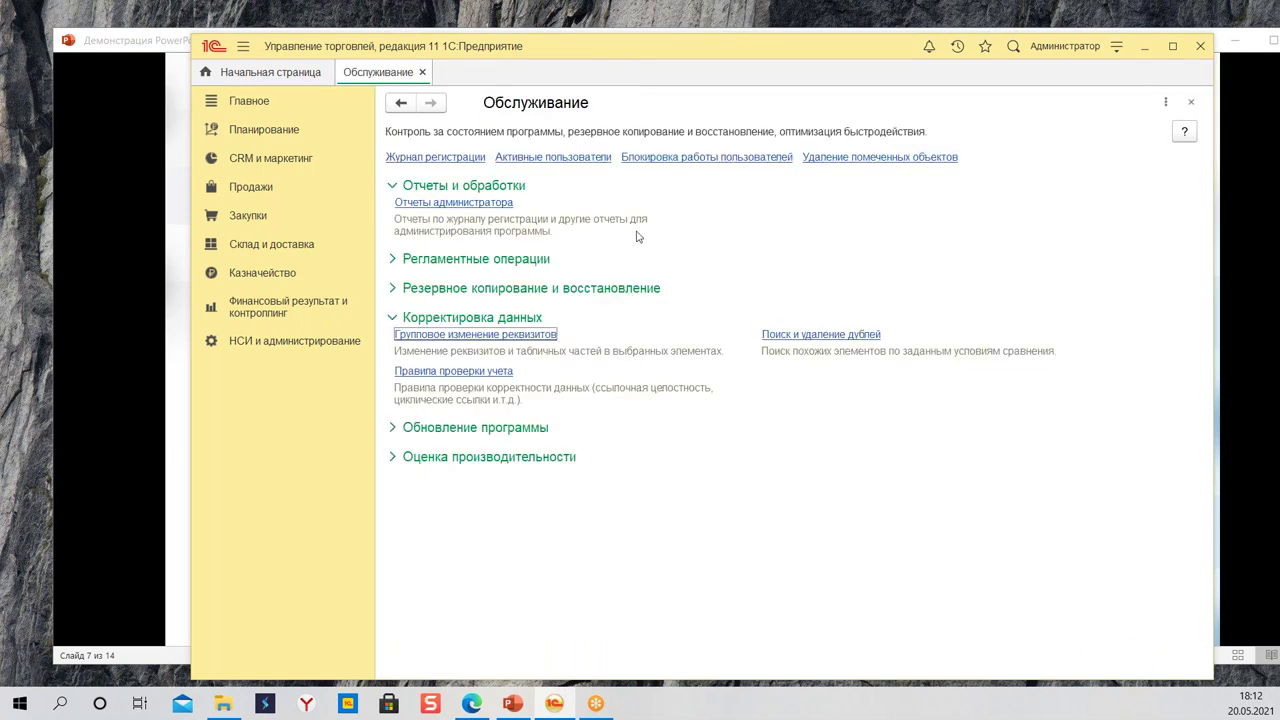
Step: Check the changed received invoices in Документы закупки (все), inspect the dates in invoice 34, and close both the invoice and the list
left_click(248, 216)
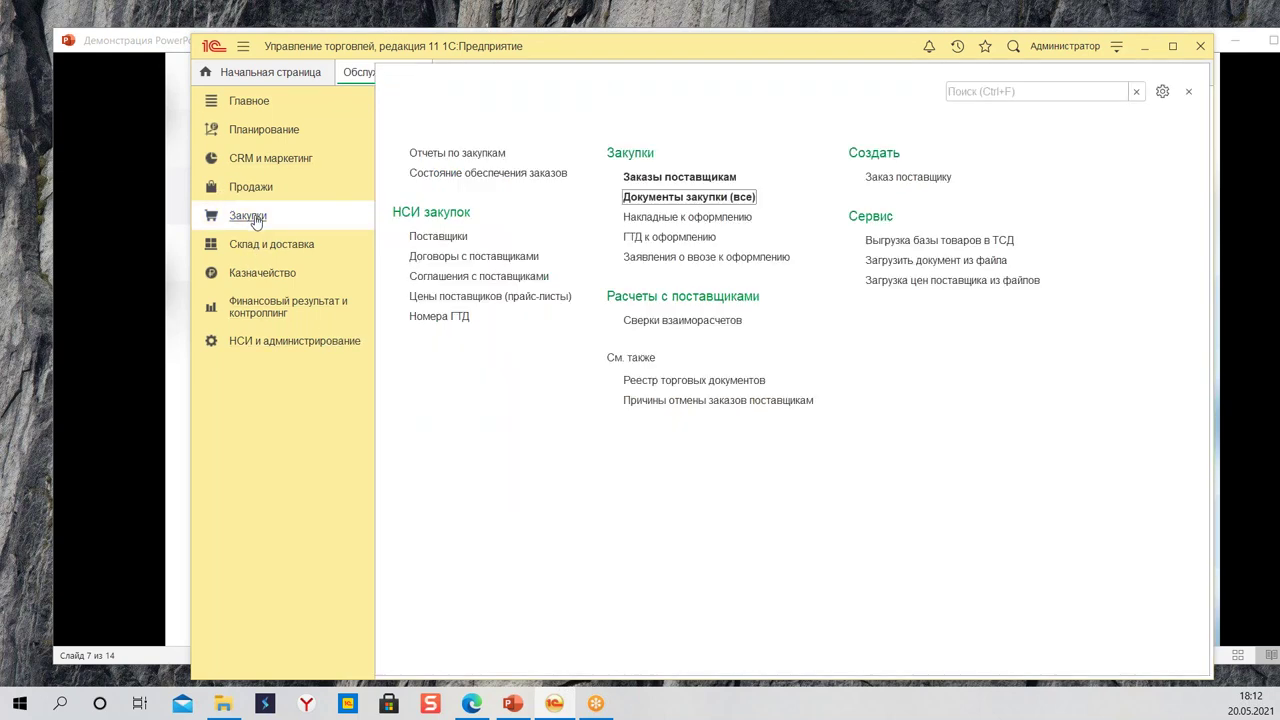
left_click(685, 197)
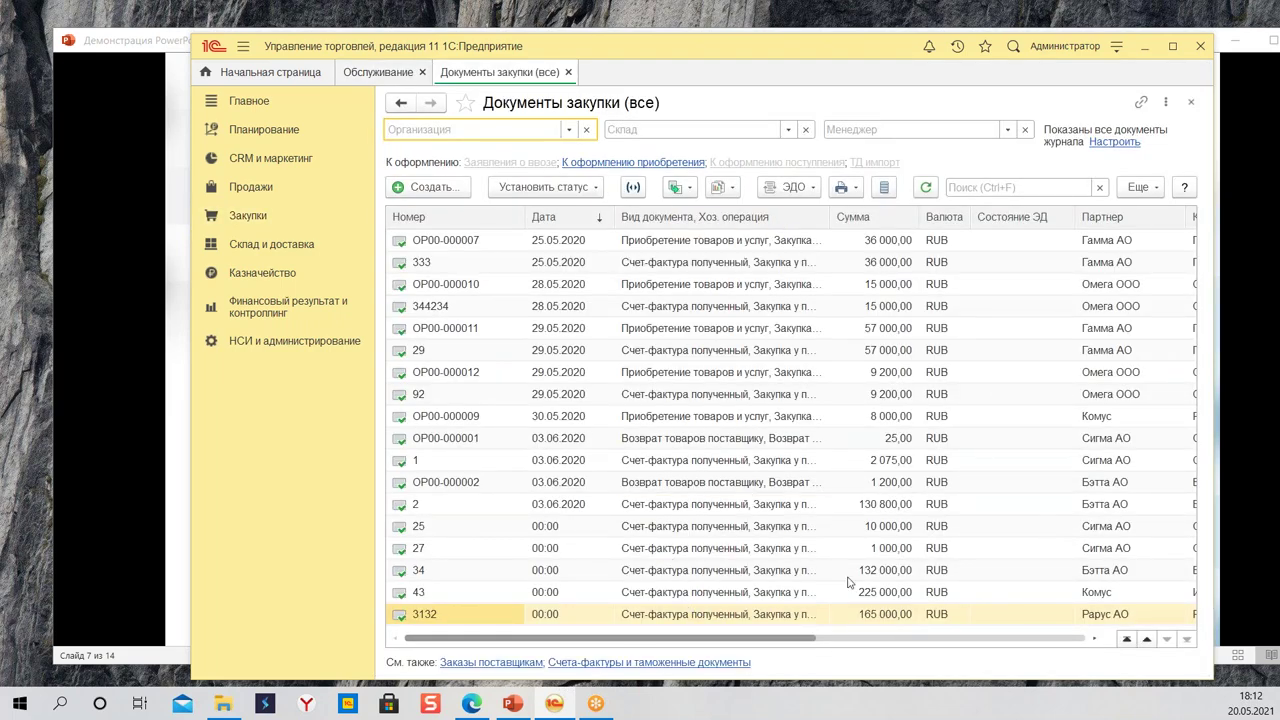
left_click(705, 530)
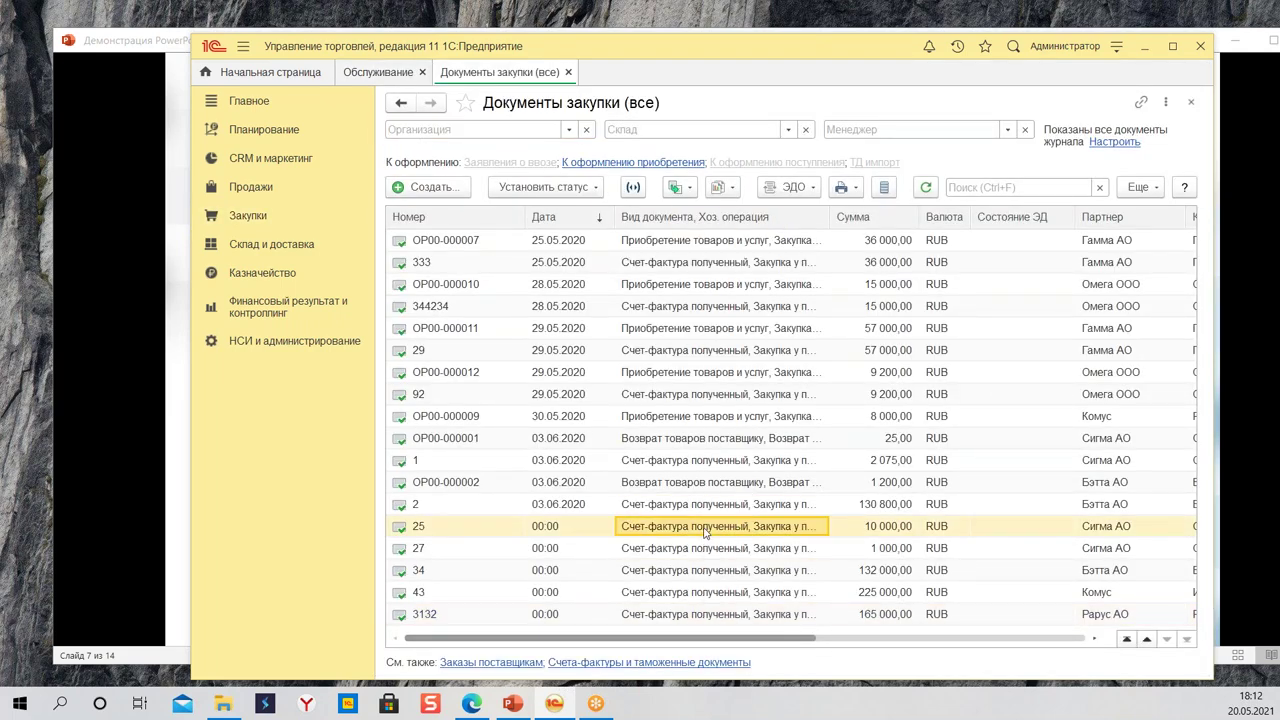
left_click(710, 556)
left_click(713, 590)
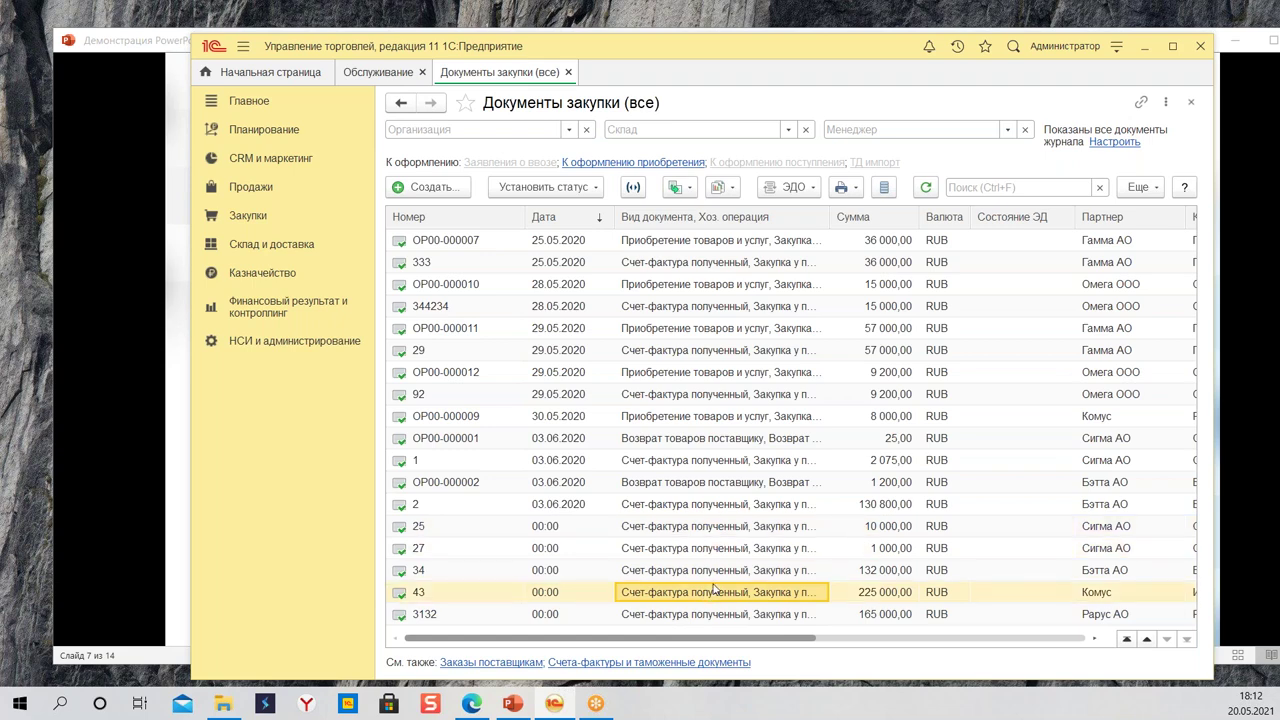
left_click(662, 614)
double_click(730, 570)
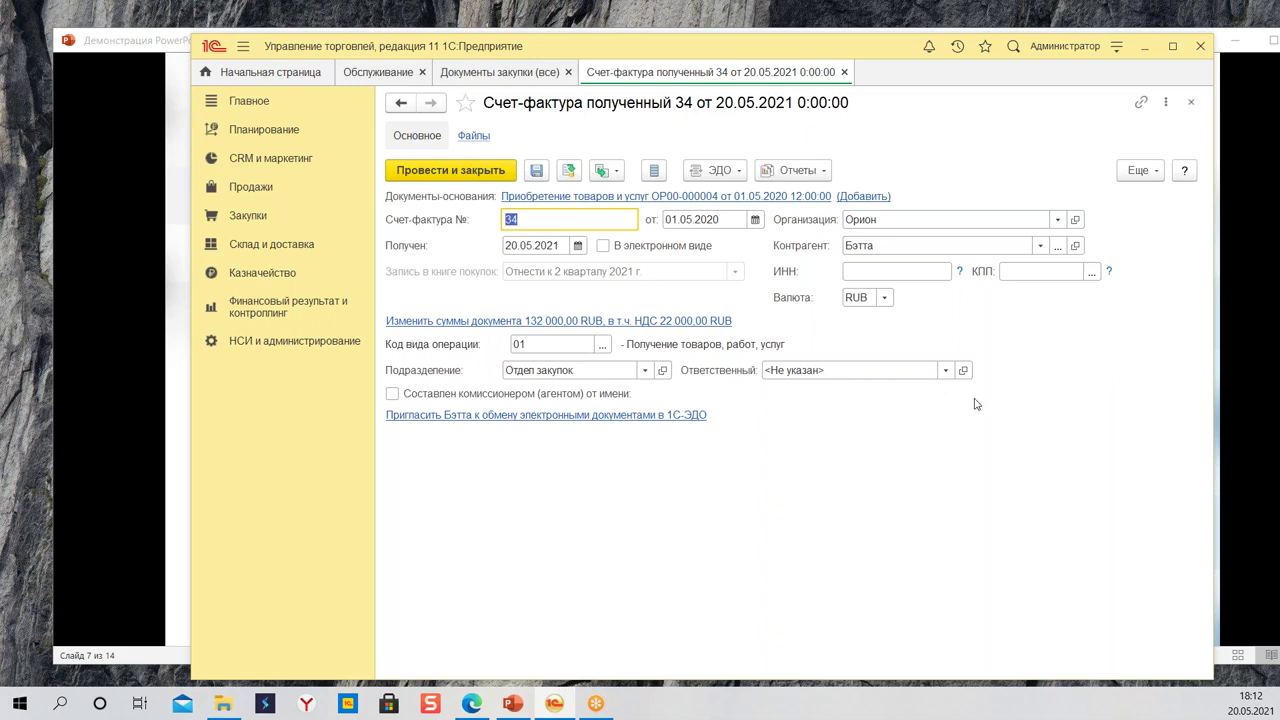
left_click(845, 73)
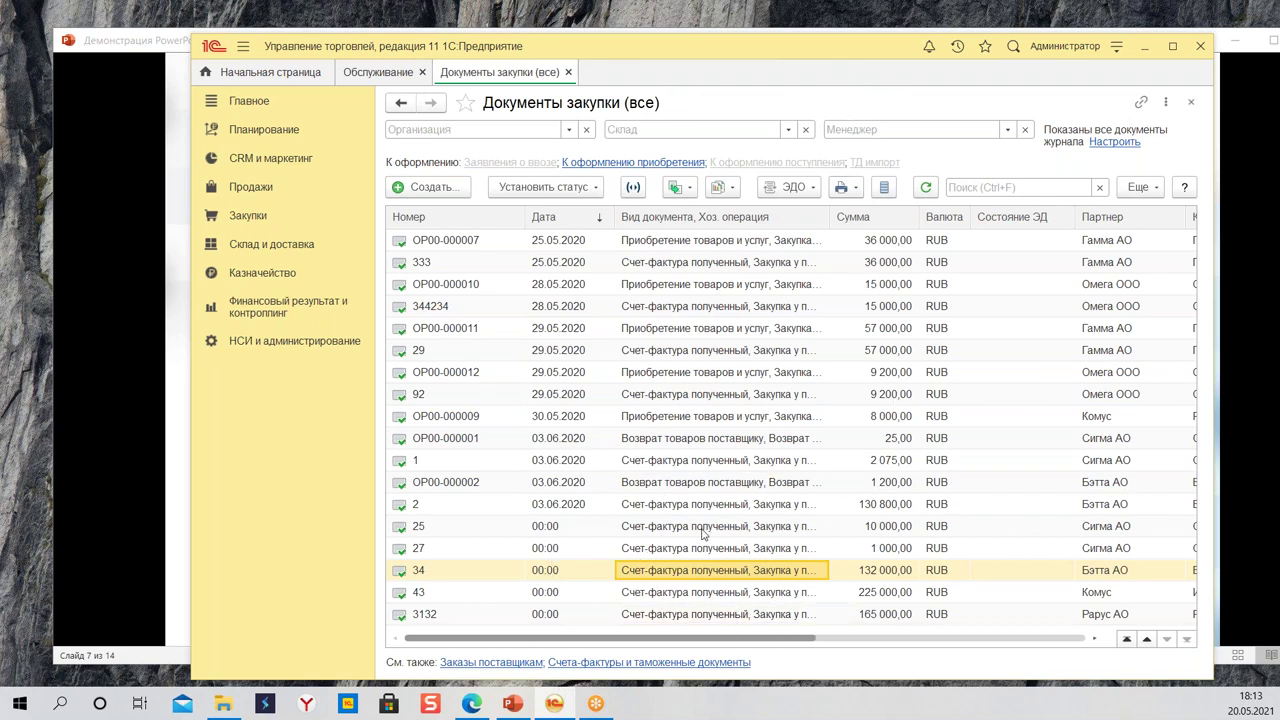
left_click(568, 72)
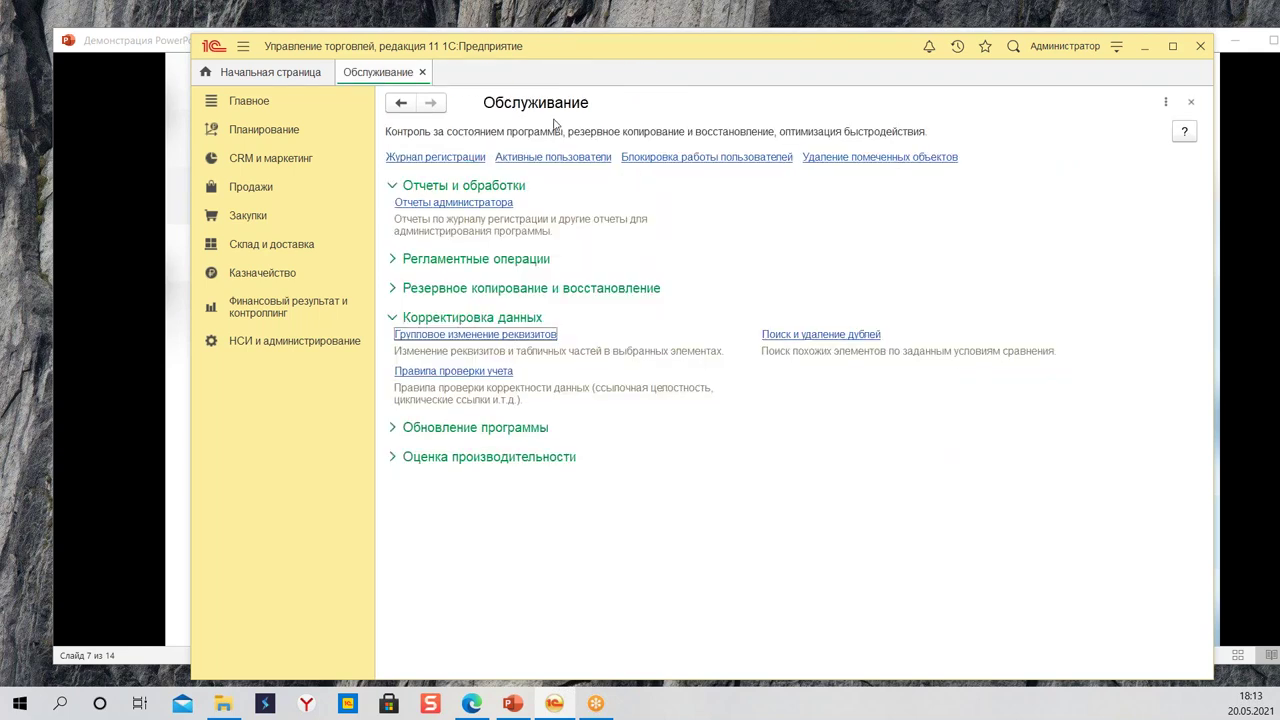
Step: Start Групповое изменение реквизитов, choose Номенклатура as the element type to change, and open its selection of elements
left_click(480, 335)
left_click(875, 148)
scroll(640, 380, "down", 5)
scroll(666, 410, "down", 10)
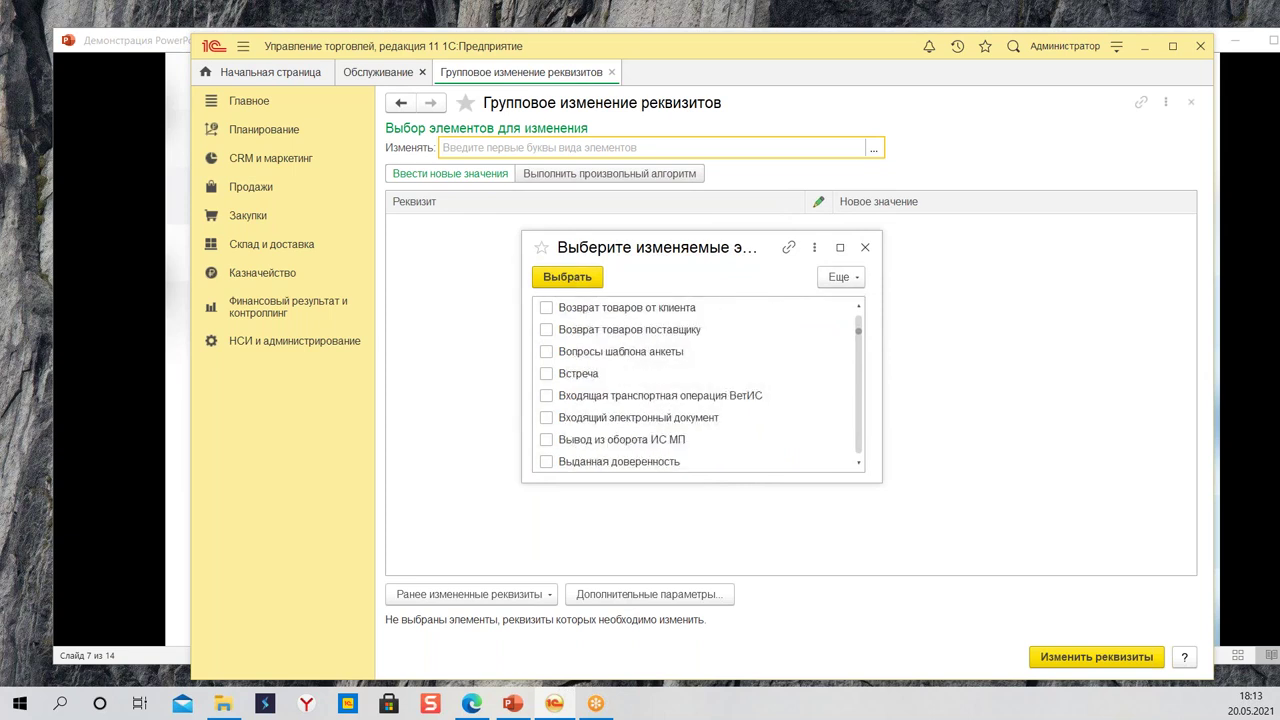
scroll(700, 414, "down", 5)
scroll(697, 413, "down", 5)
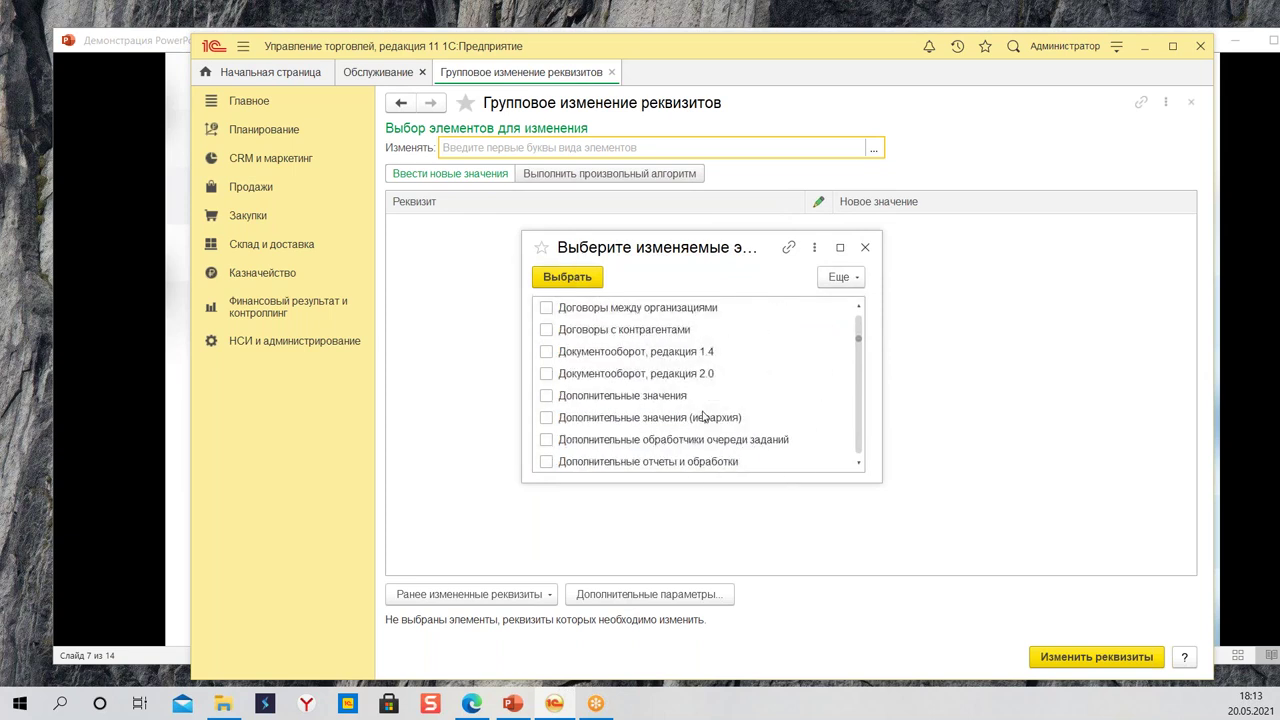
scroll(698, 412, "down", 5)
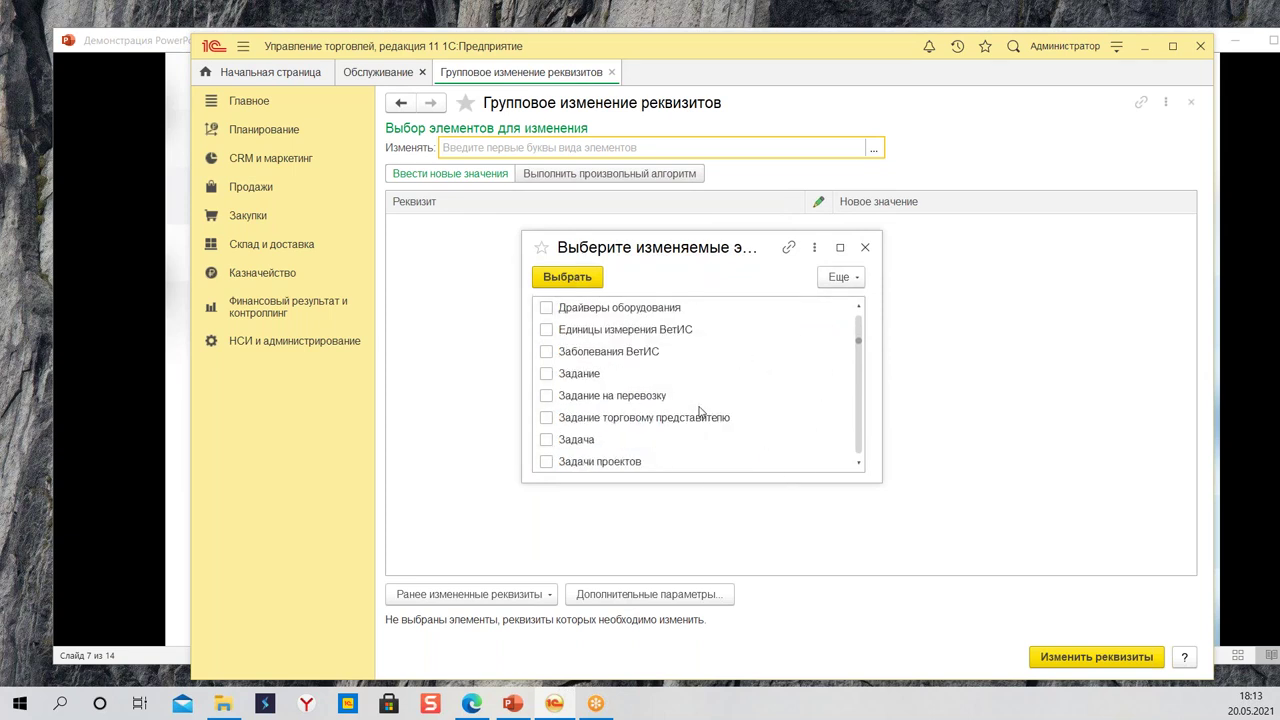
scroll(697, 410, "down", 5)
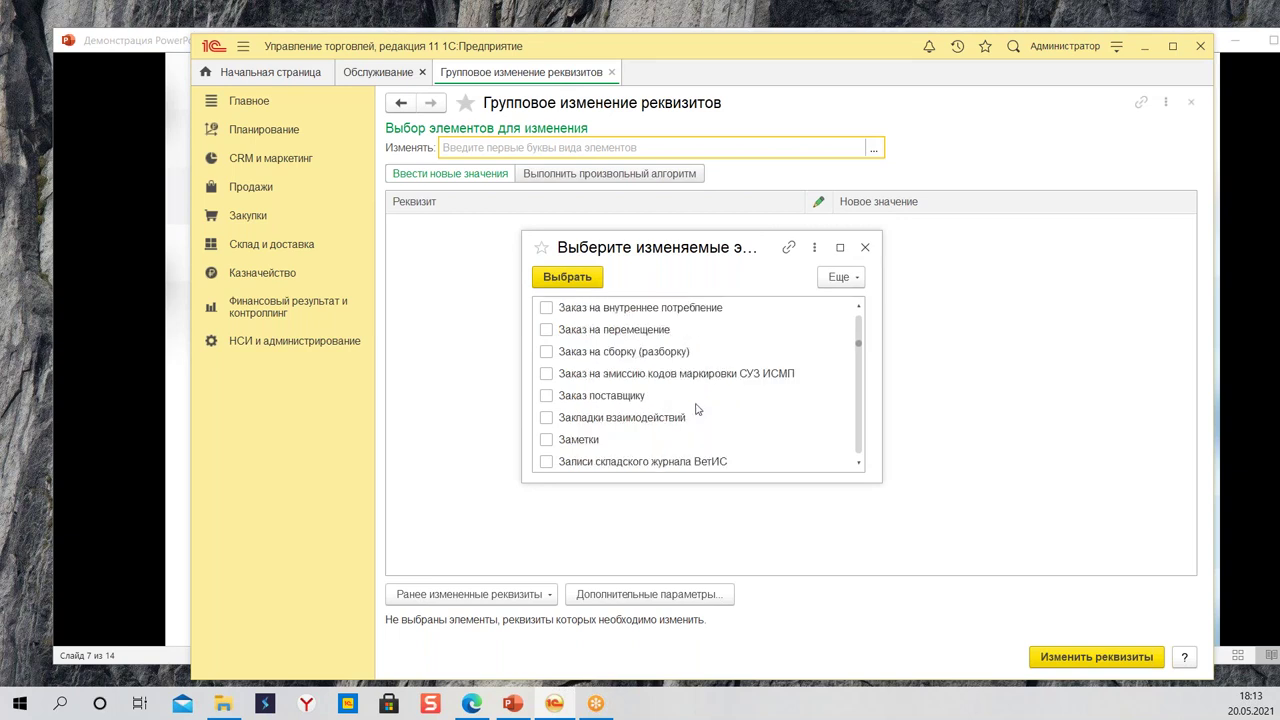
scroll(697, 409, "down", 5)
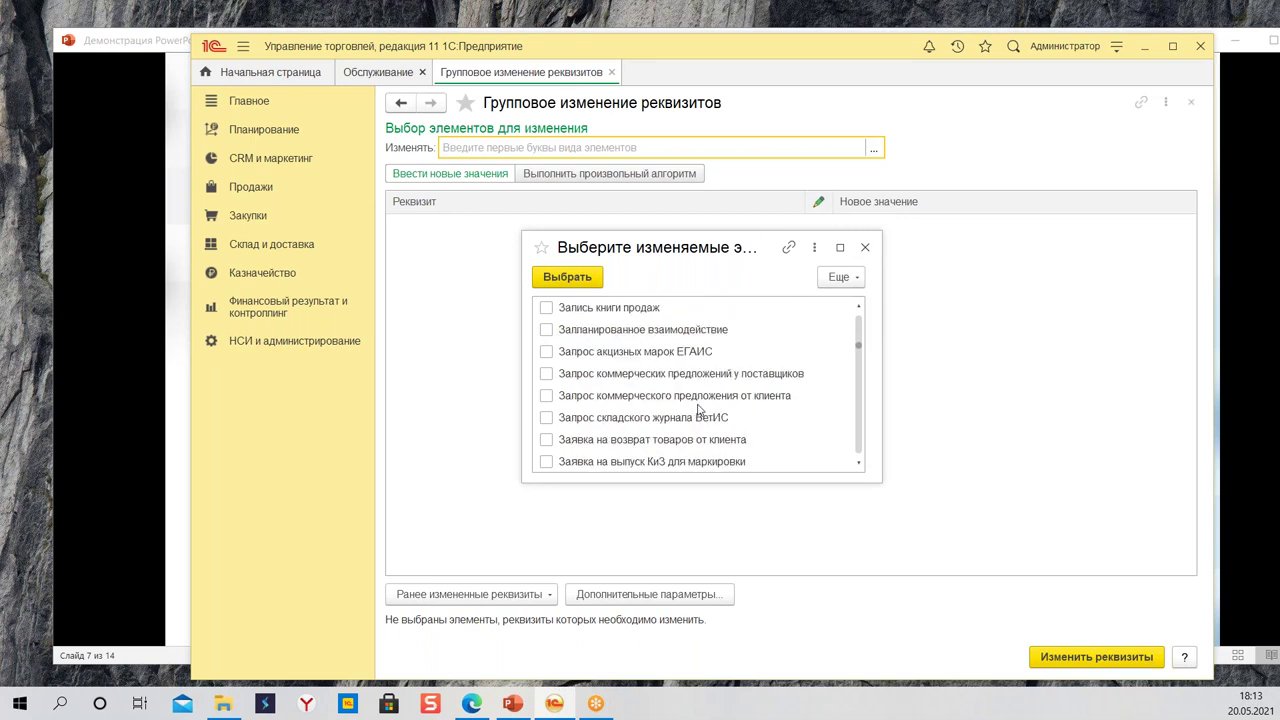
scroll(697, 409, "down", 5)
scroll(699, 410, "down", 5)
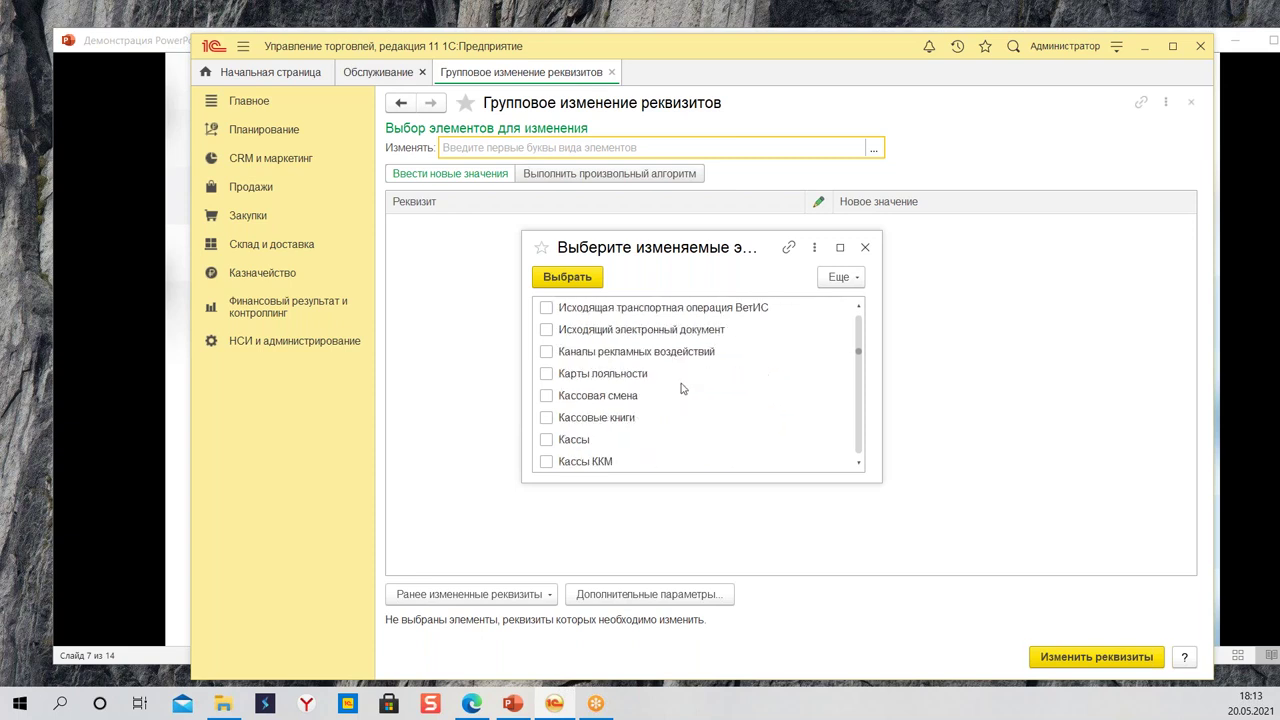
scroll(674, 387, "down", 15)
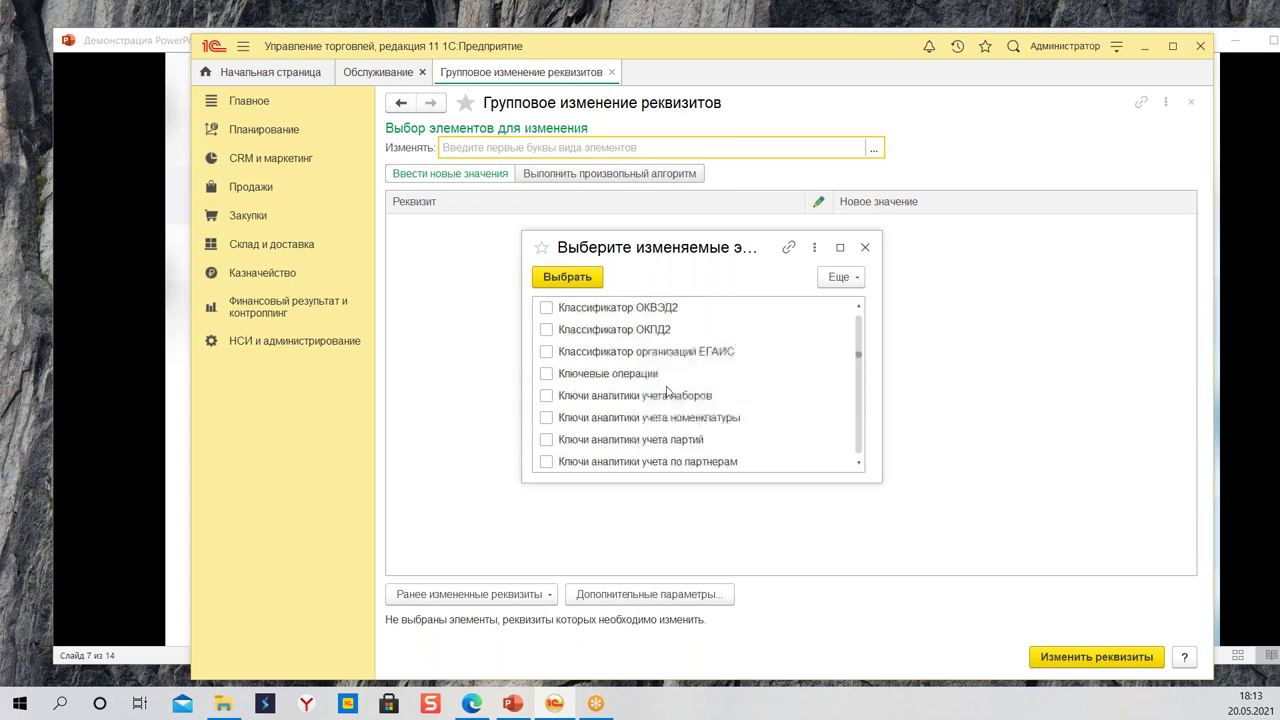
scroll(676, 404, "down", 5)
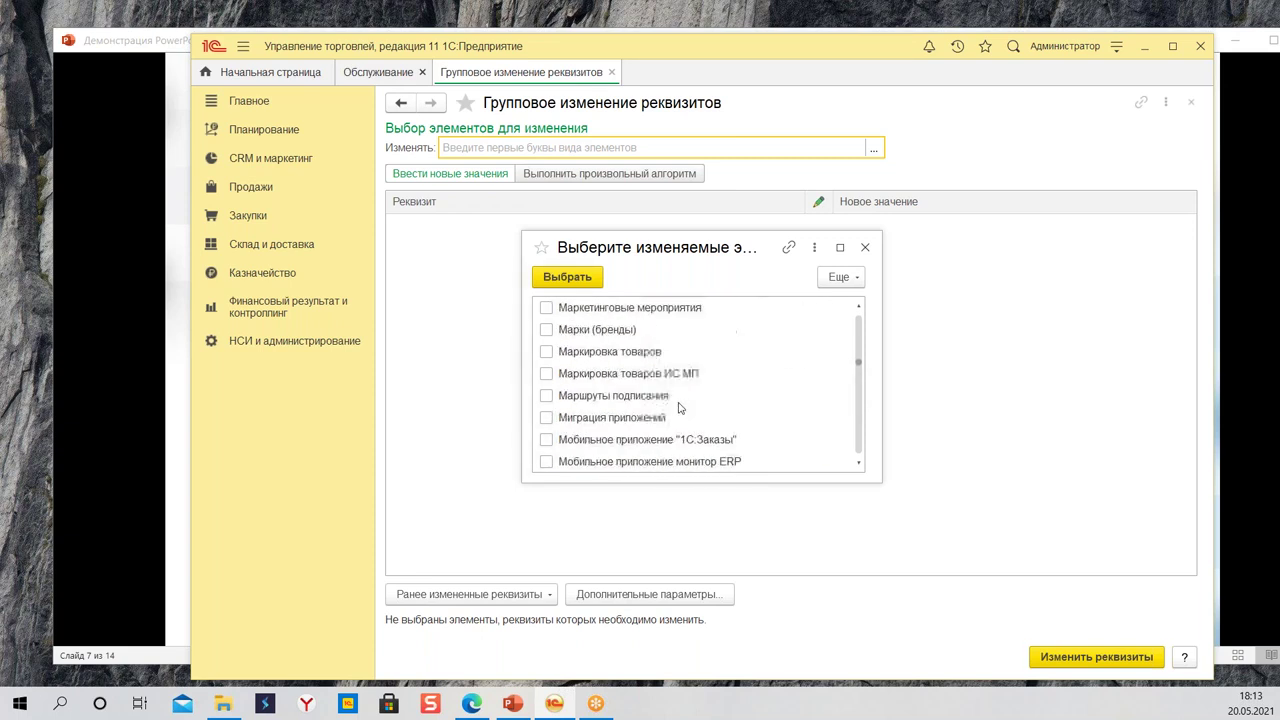
scroll(680, 407, "down", 1)
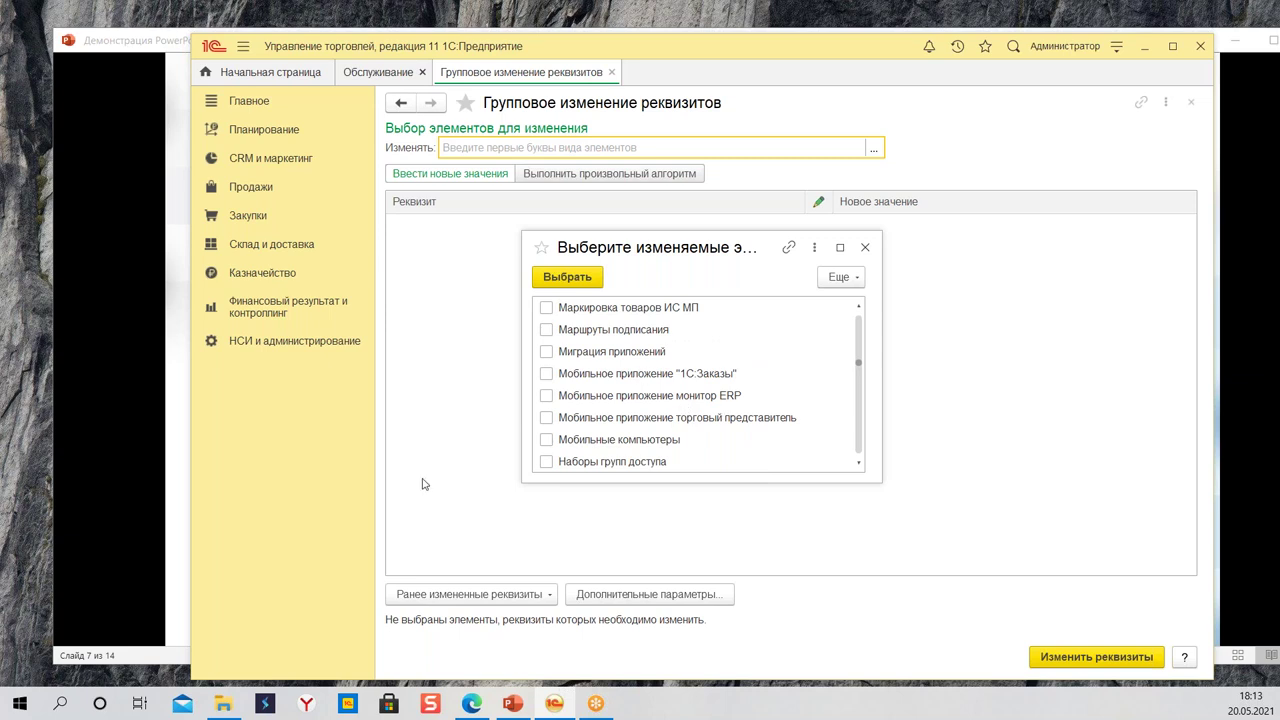
left_click(654, 338)
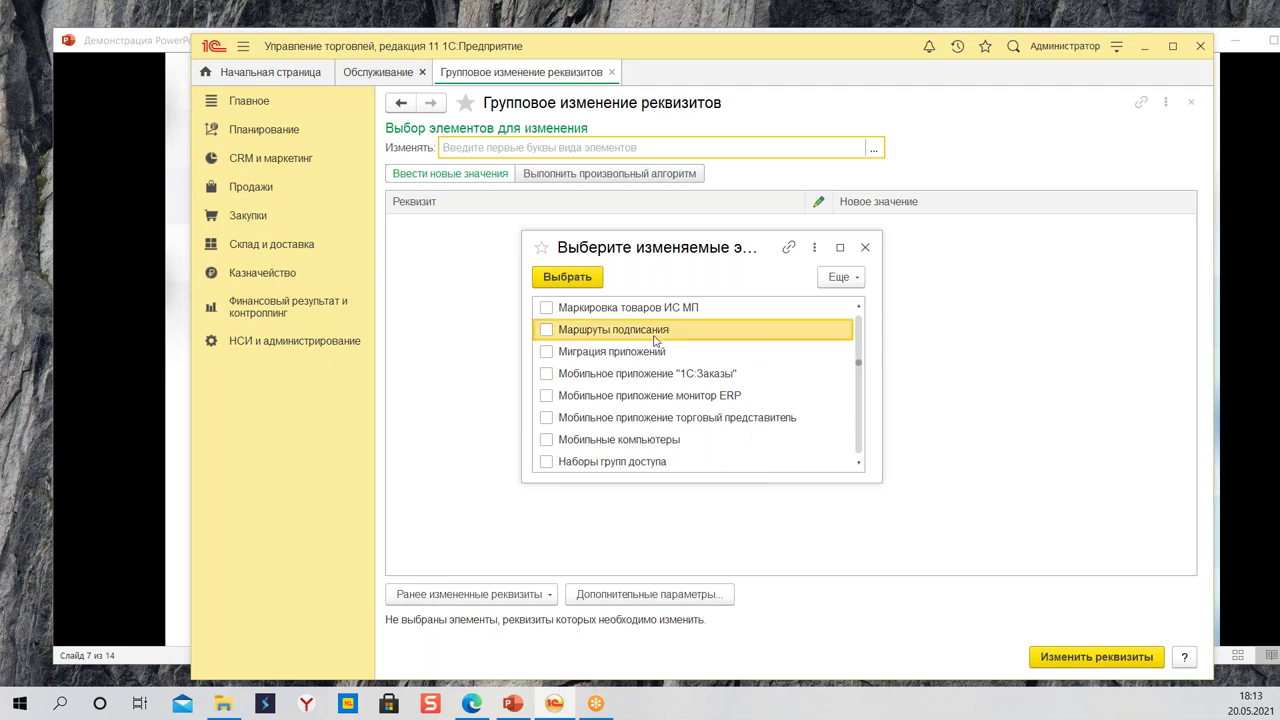
type("ном")
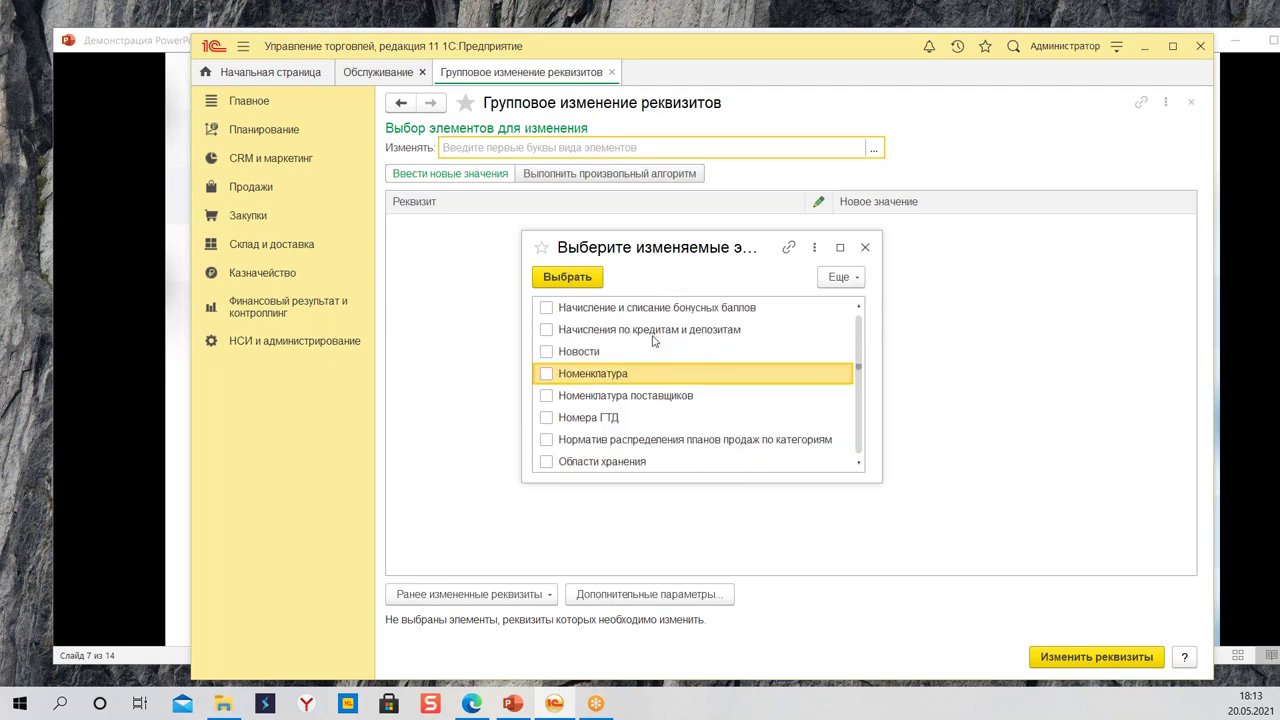
left_click(547, 374)
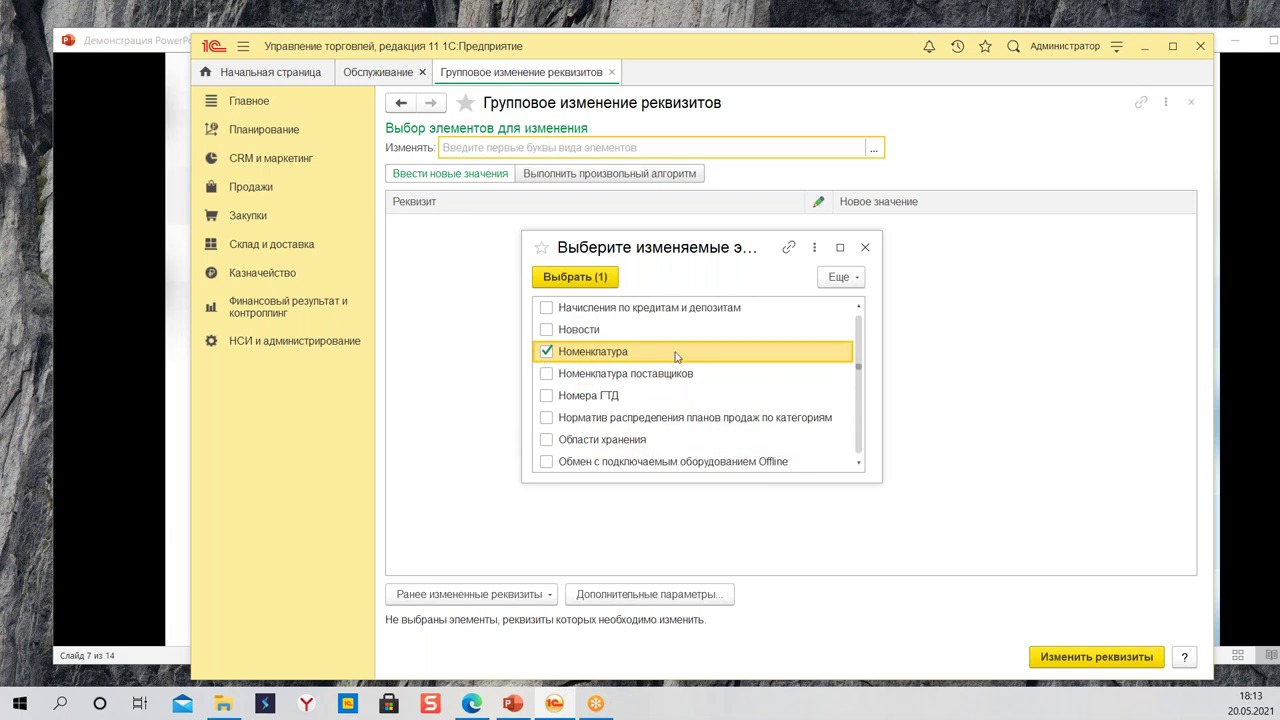
left_click(585, 277)
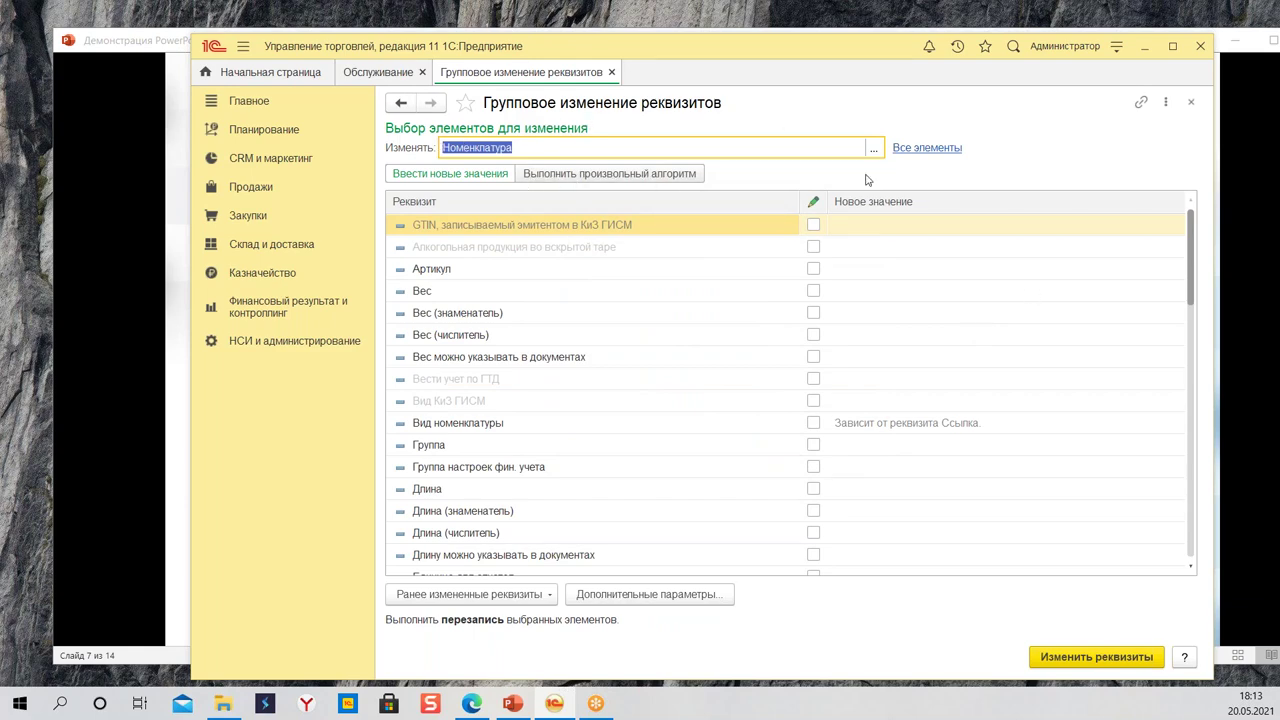
left_click(927, 147)
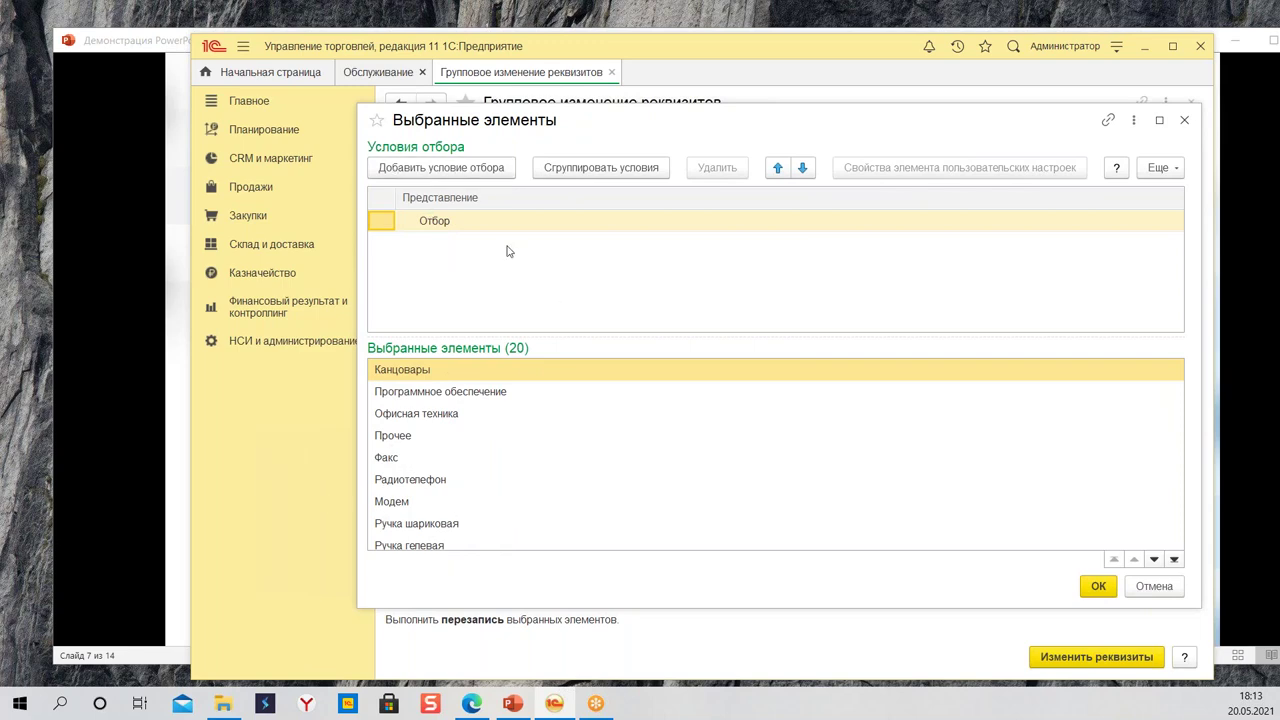
Step: Open the Номенклатура list and examine the article numbers of the items in Офисная техника, Программы and Тетради
left_click(258, 346)
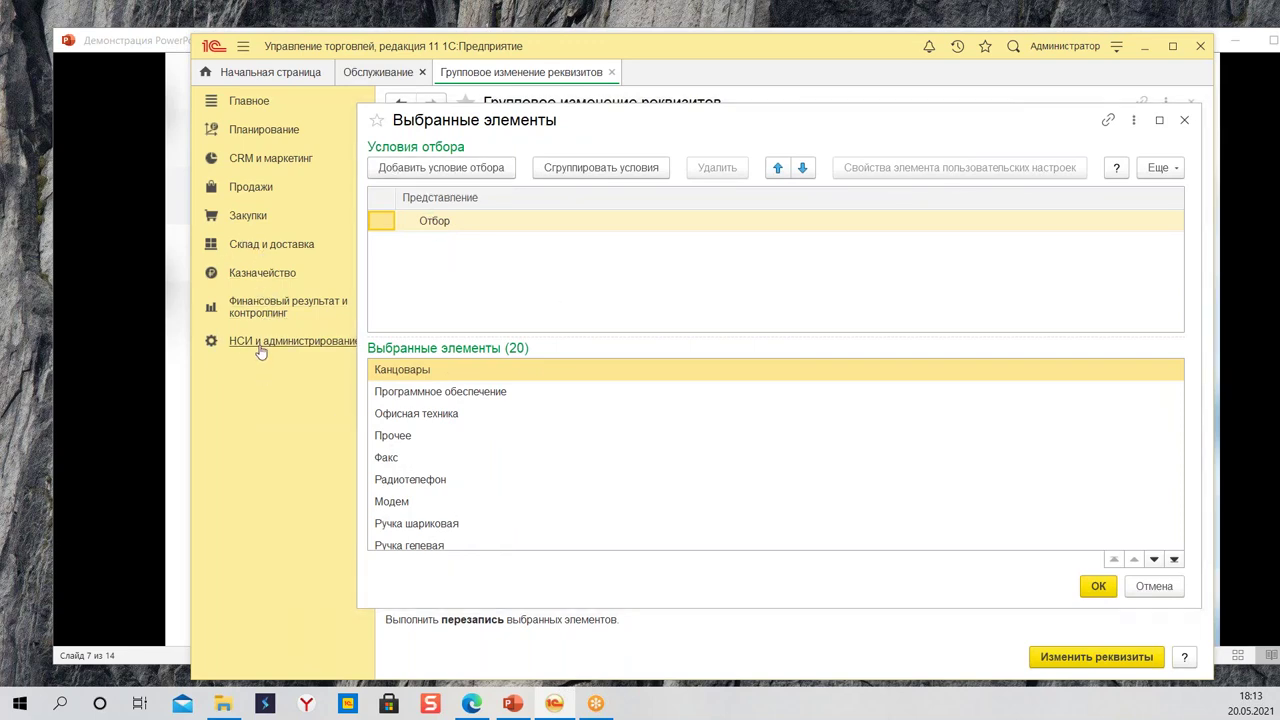
left_click(442, 261)
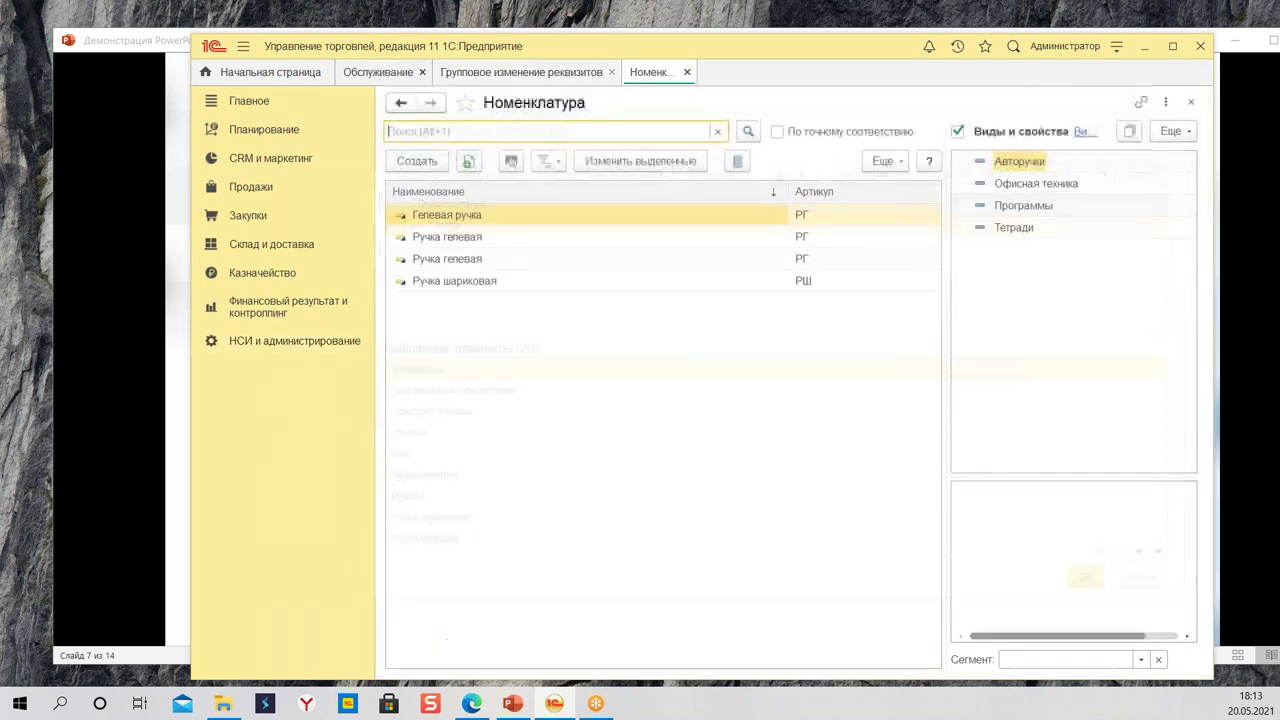
left_click(1046, 187)
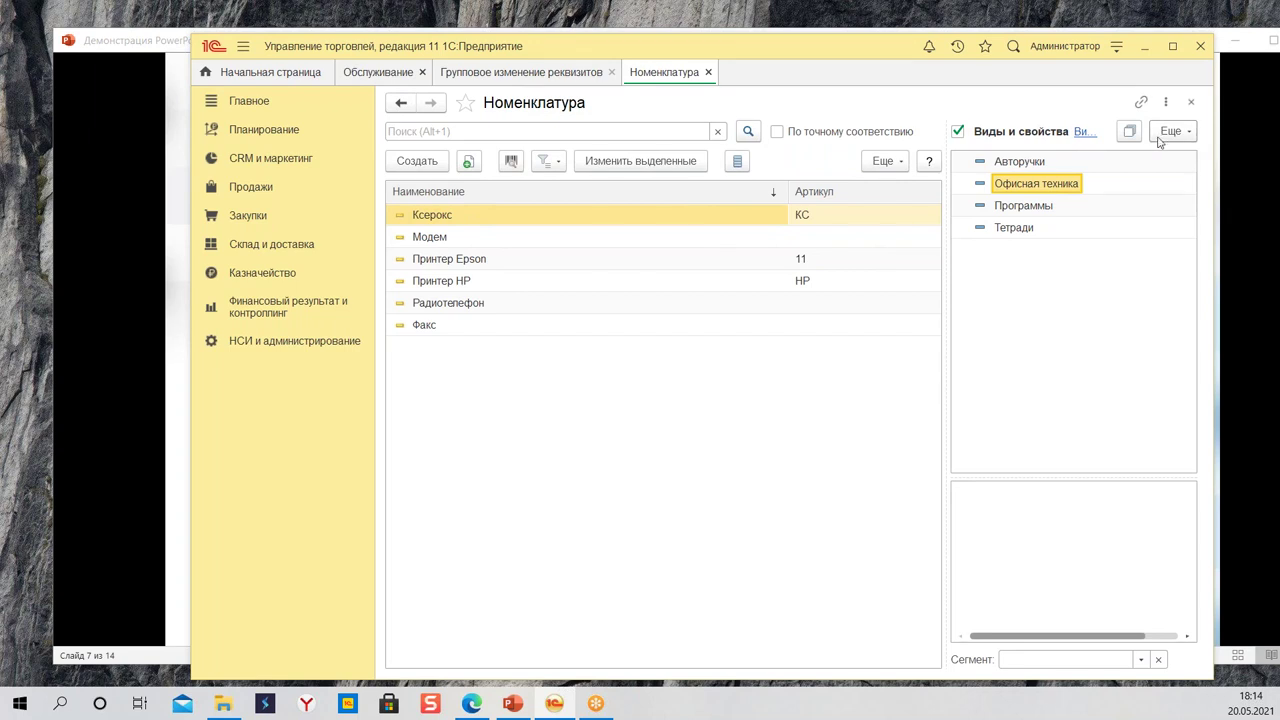
left_click(1014, 209)
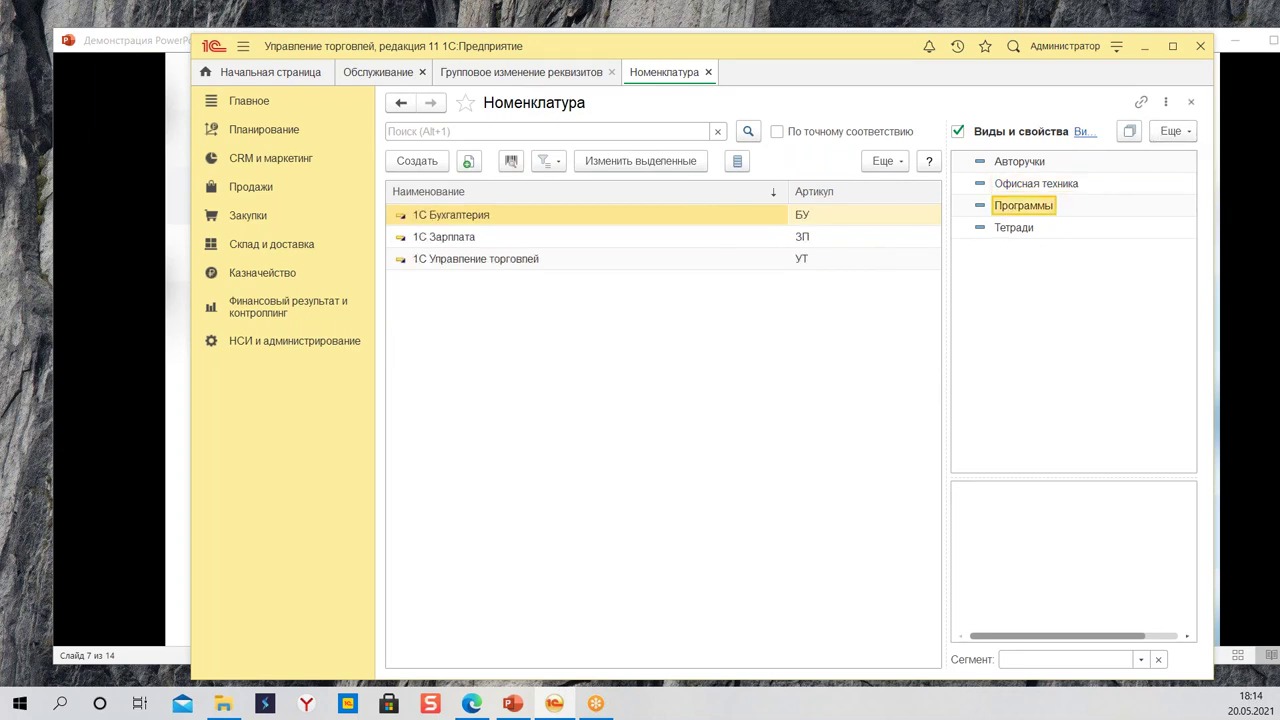
left_click(1016, 230)
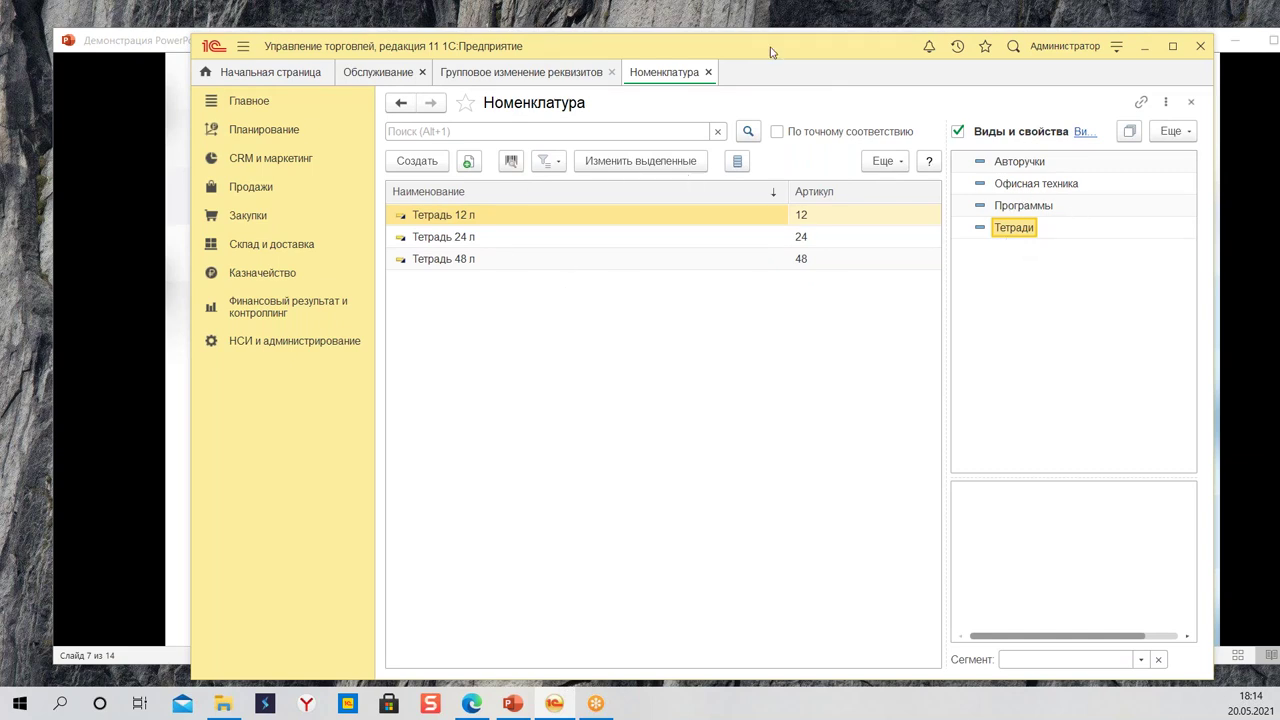
Step: Return to the selected elements of the group change and add a filter condition Артикул – Не заполнено
left_click(495, 73)
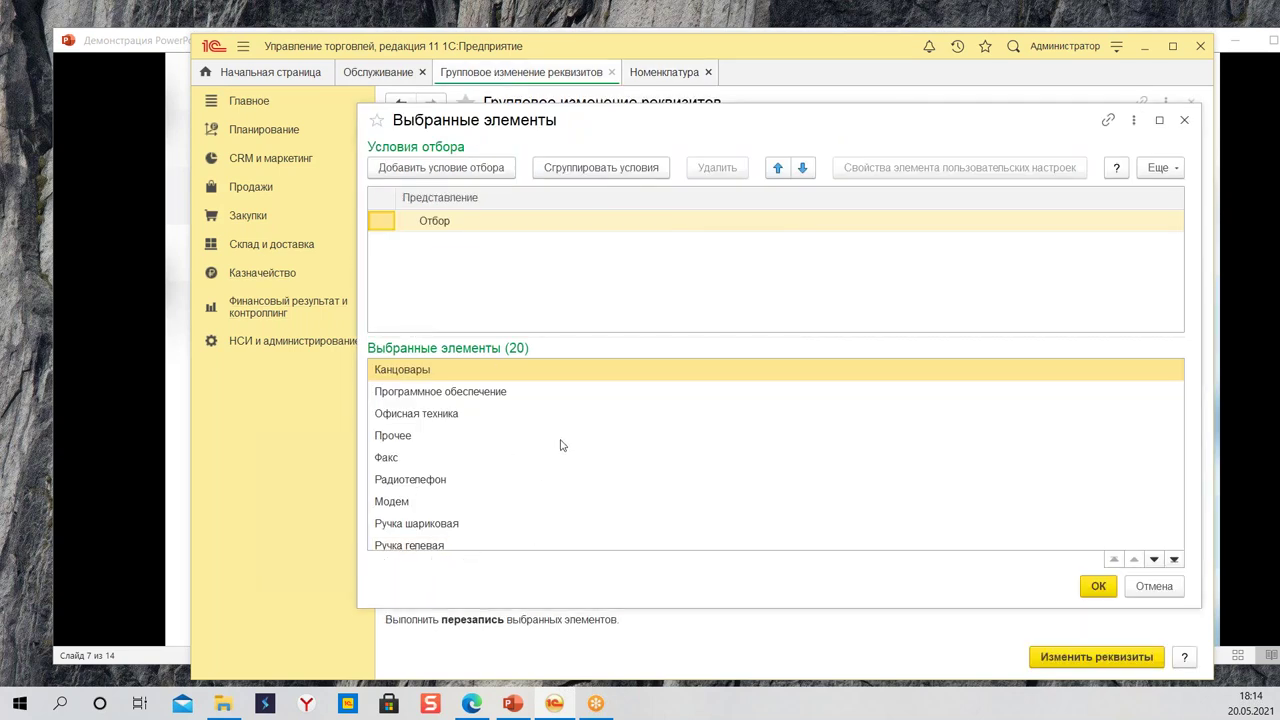
left_click(464, 176)
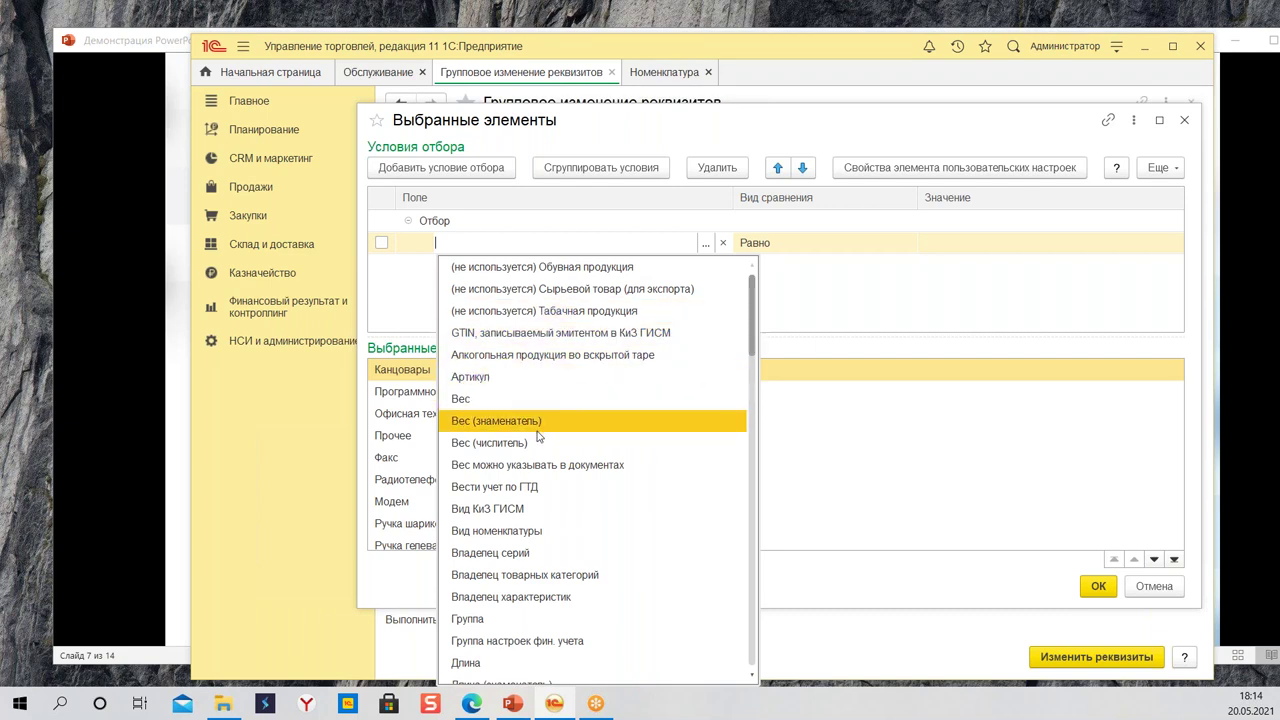
left_click(574, 370)
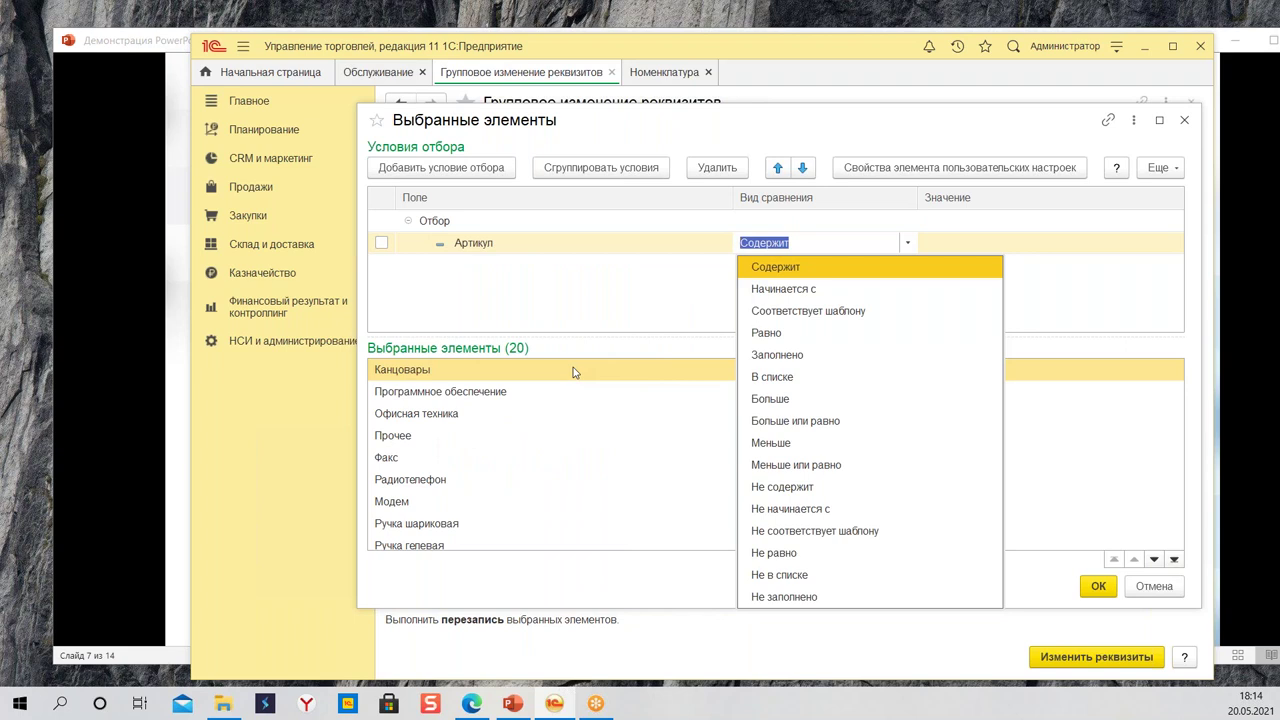
left_click(876, 596)
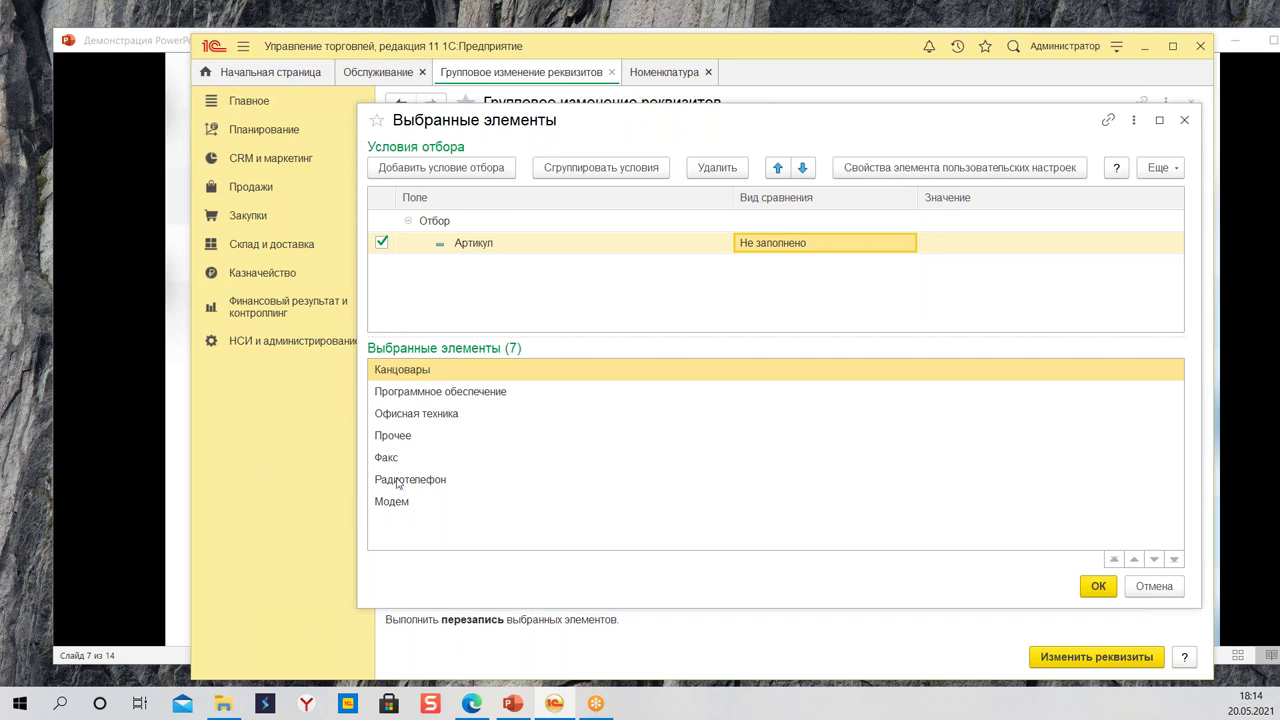
mouse_move(385, 457)
left_mouse_down()
mouse_move(400, 502)
mouse_move(388, 458)
left_mouse_up()
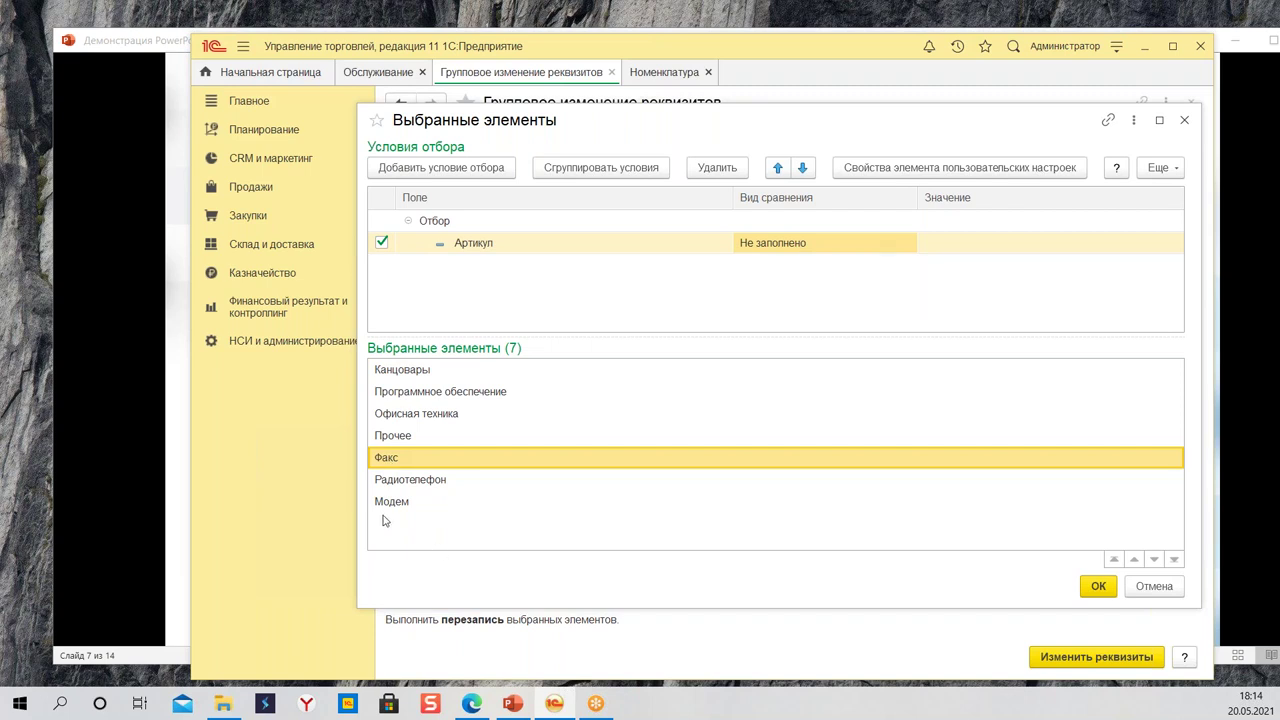
Step: Add a second filter condition, Вид номенклатуры Равно Офисная техника, and apply the selection
left_click(434, 177)
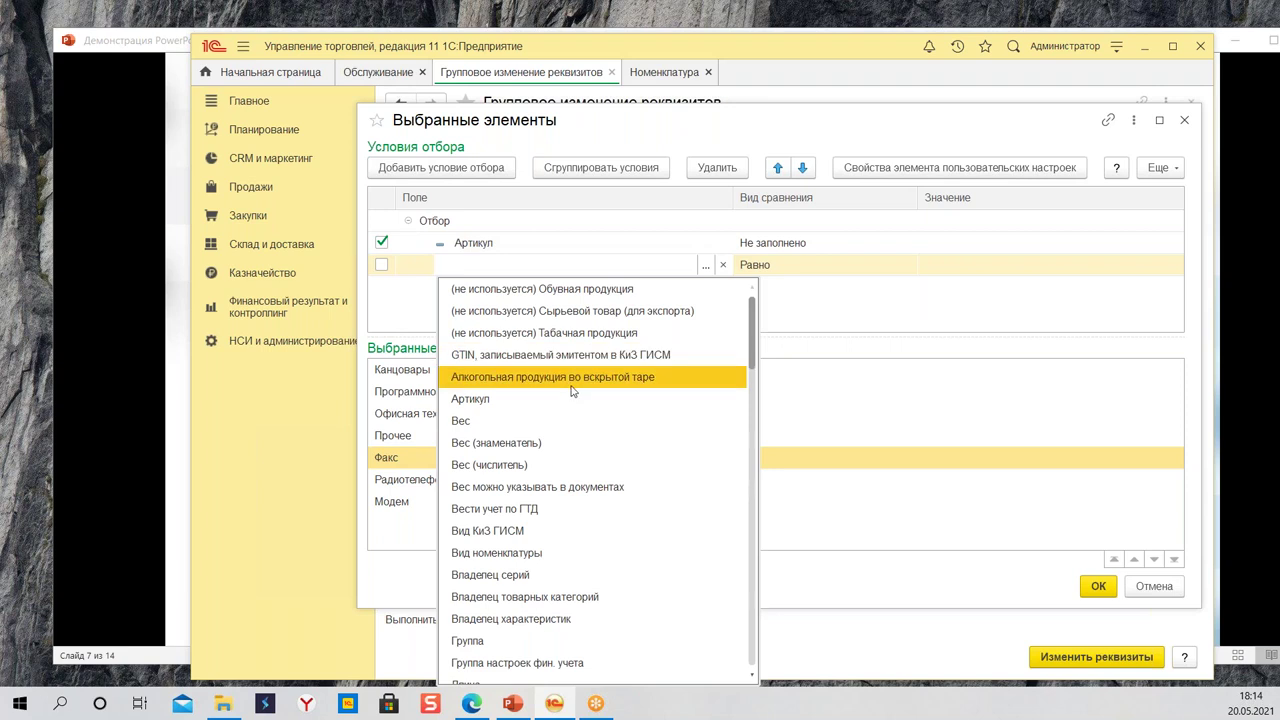
left_click(578, 553)
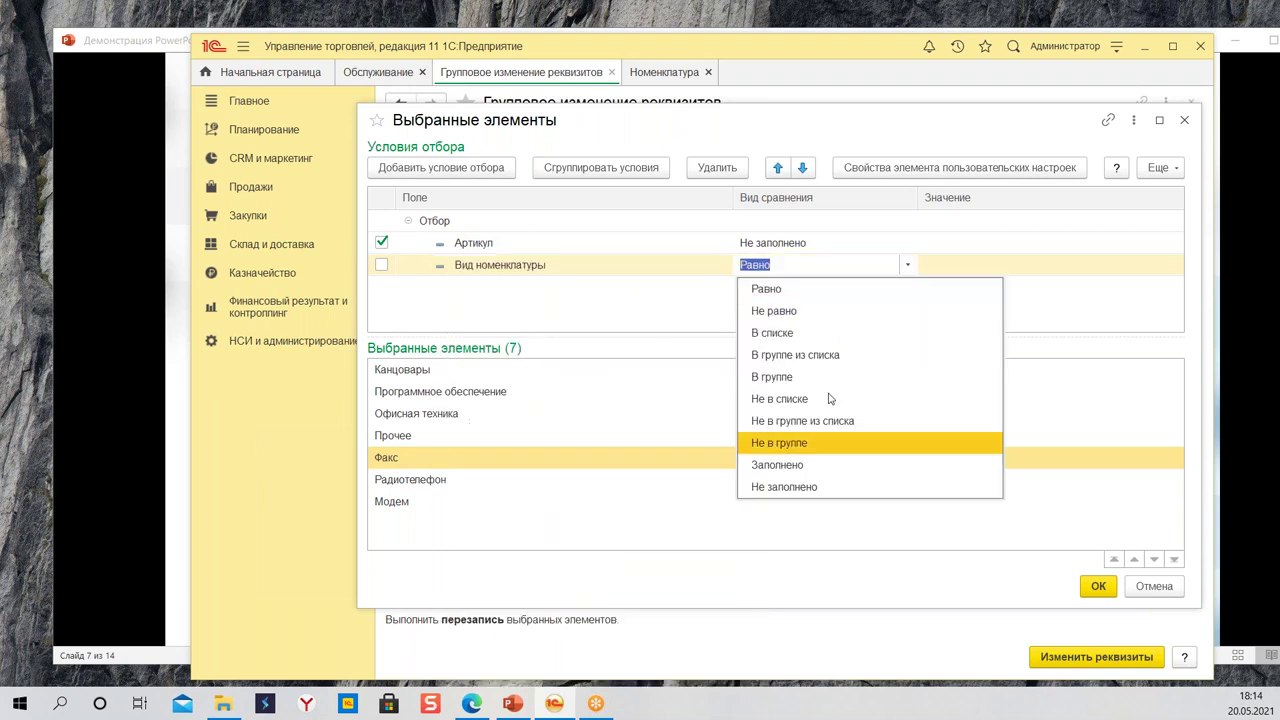
left_click(855, 288)
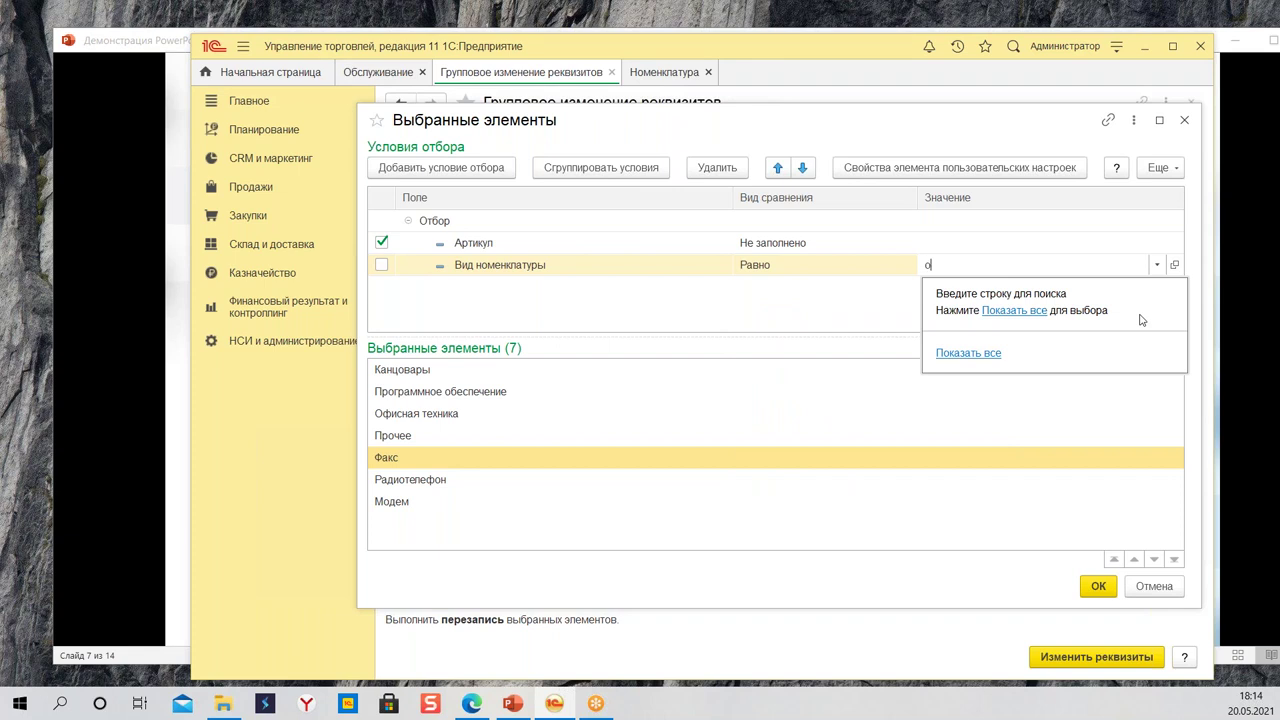
left_click(1073, 297)
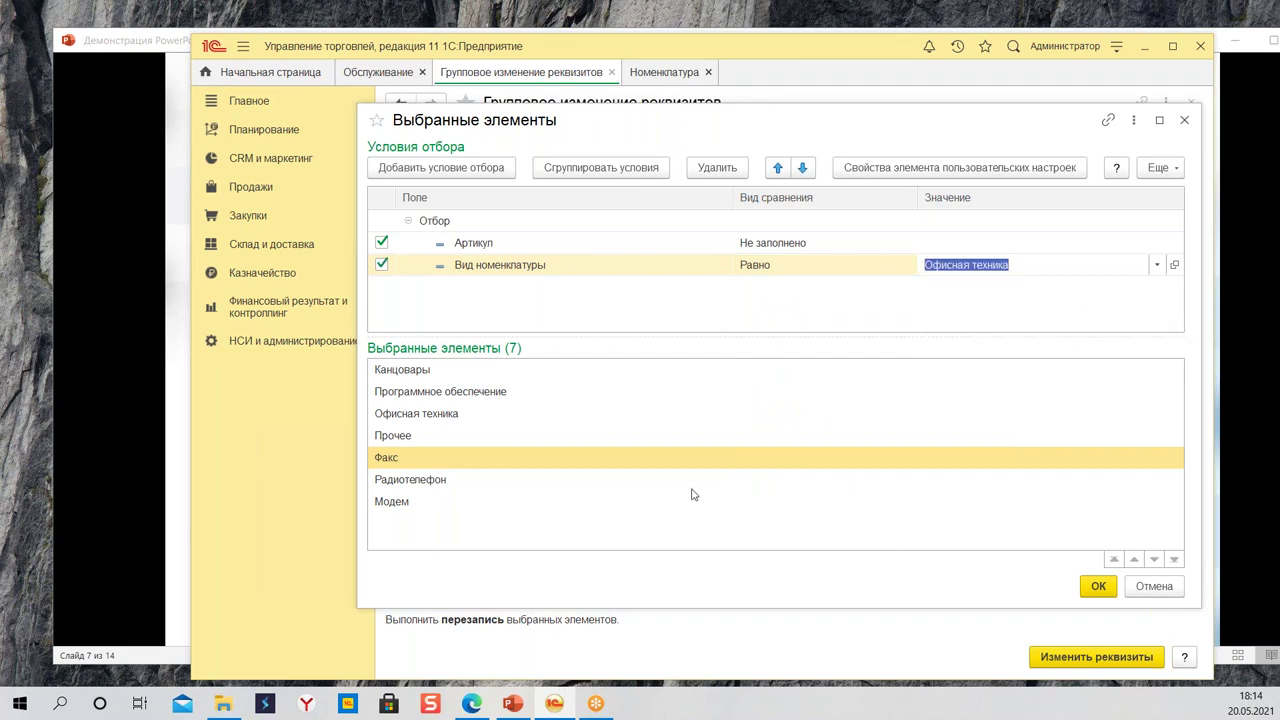
left_click(899, 503)
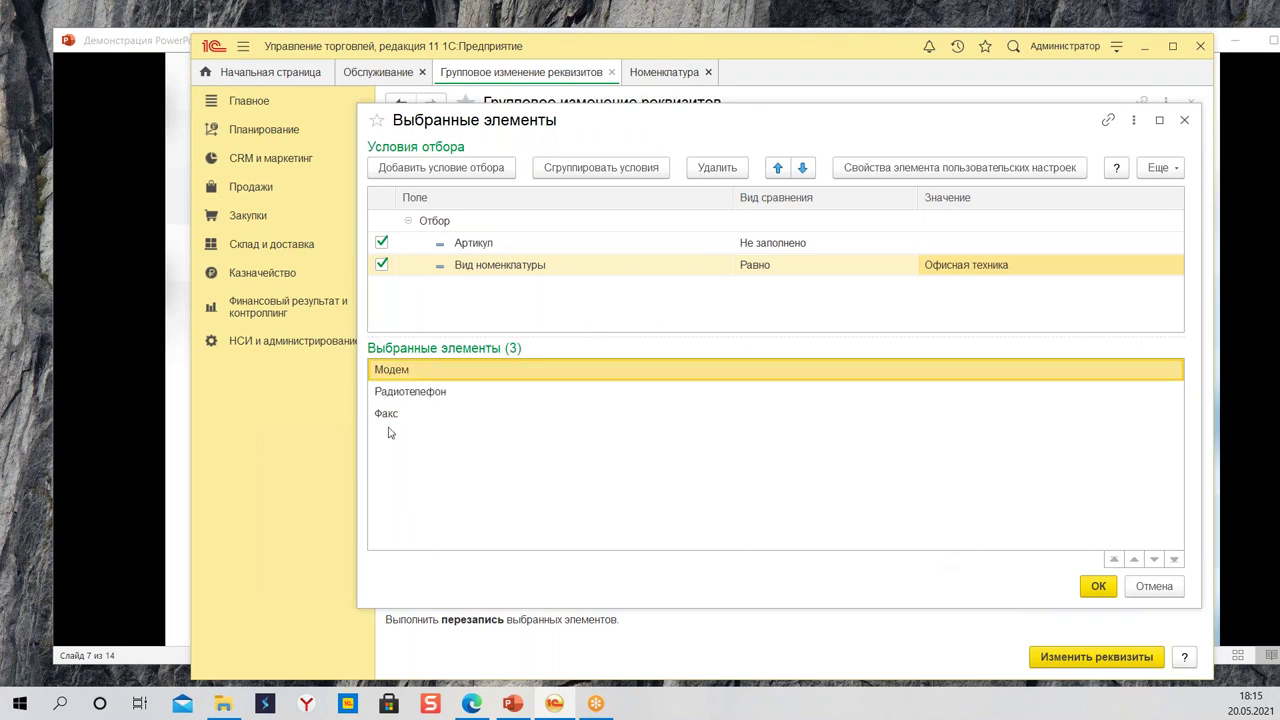
left_click(1093, 584)
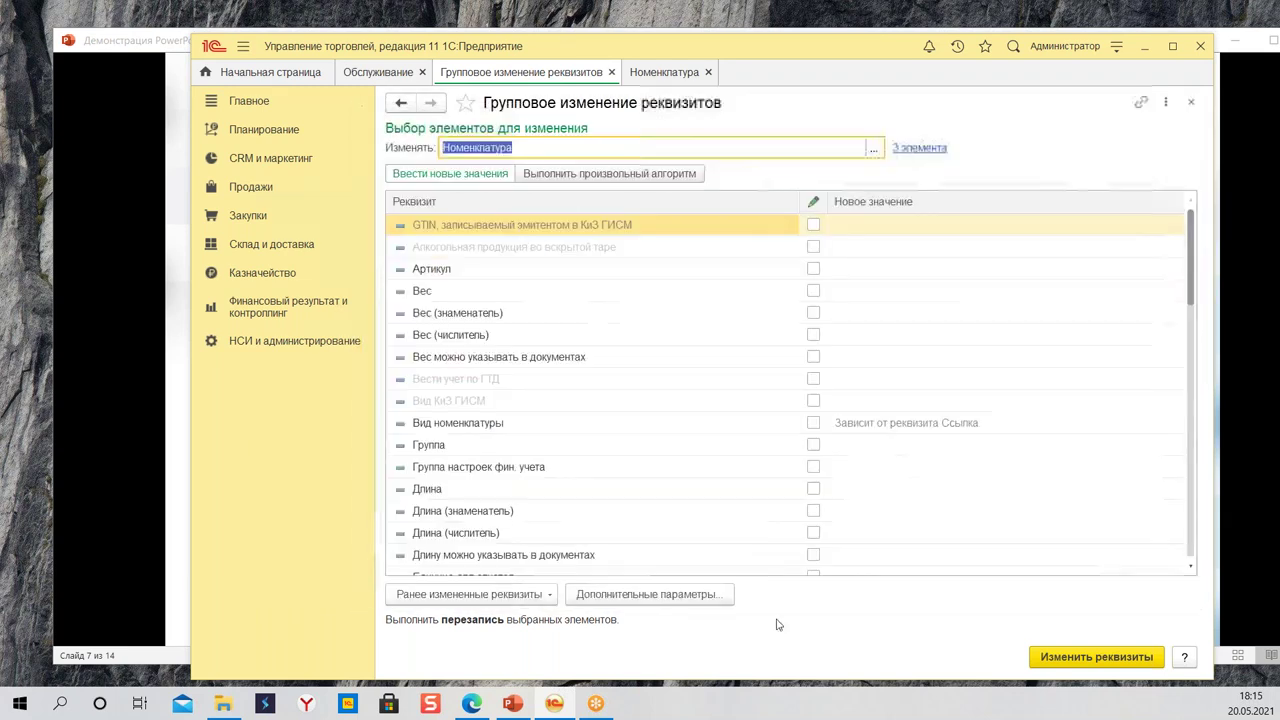
Step: Set a new Артикул value of 1234567 for the selected items, run the attribute change, and close the group change
left_click(814, 270)
left_click(874, 270)
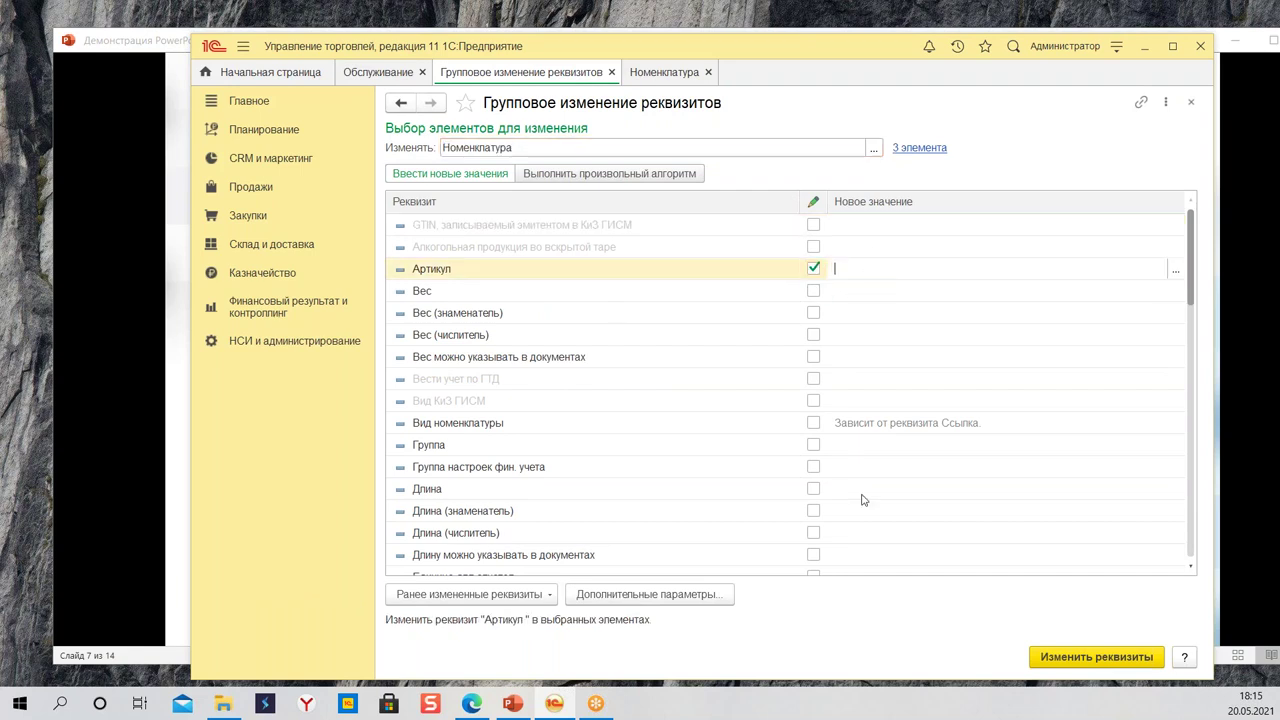
type("1234567")
left_click(1120, 657)
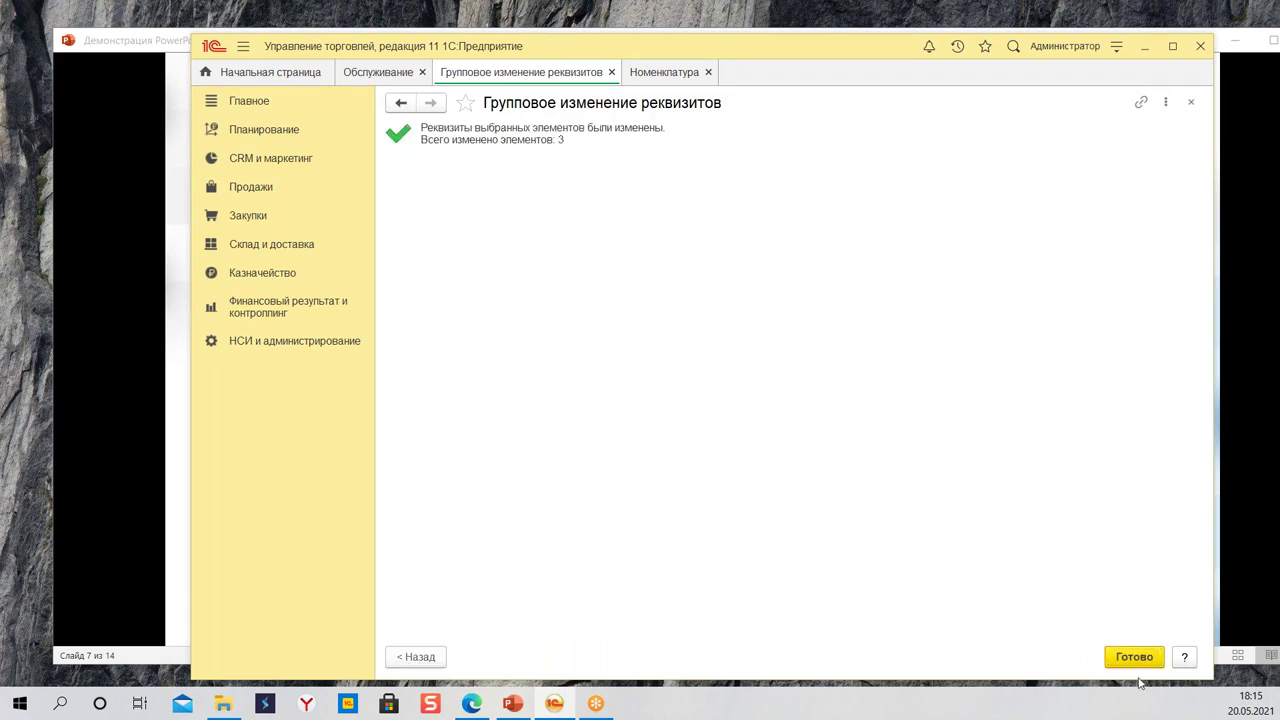
left_click(612, 72)
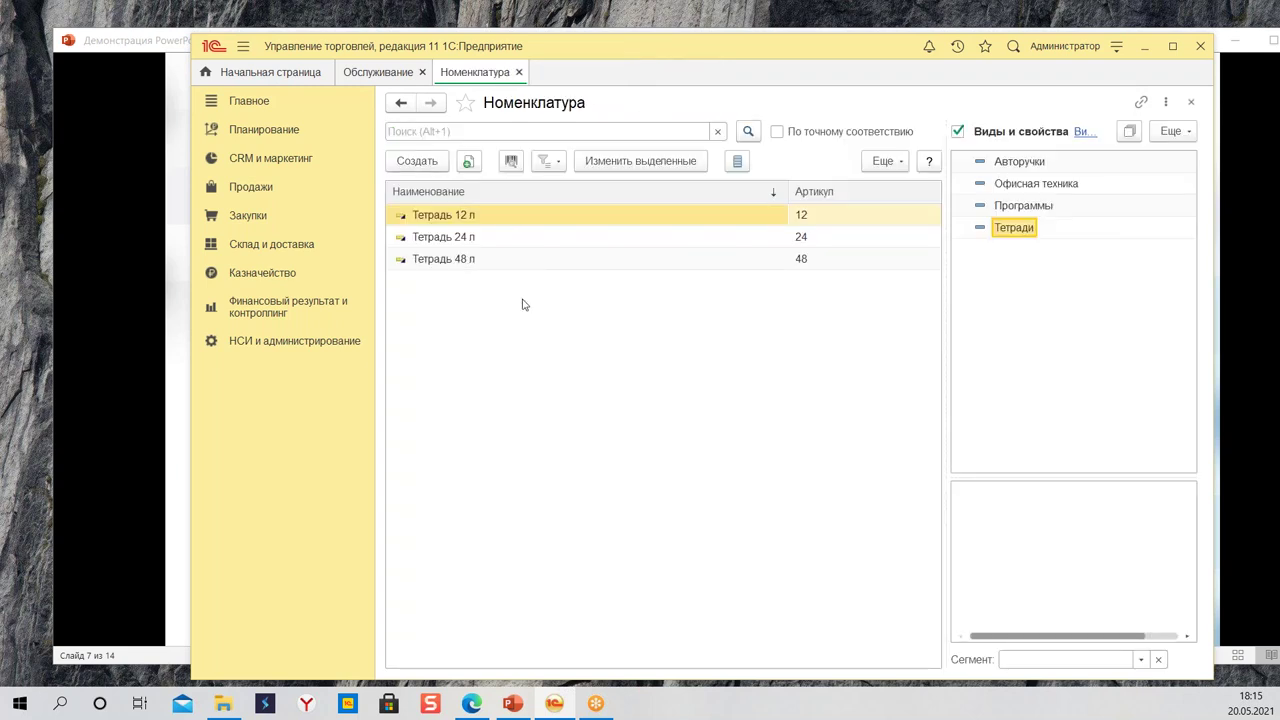
Step: Check the article numbers of the items in Офисная техника, including the Факс item card
left_click(1068, 189)
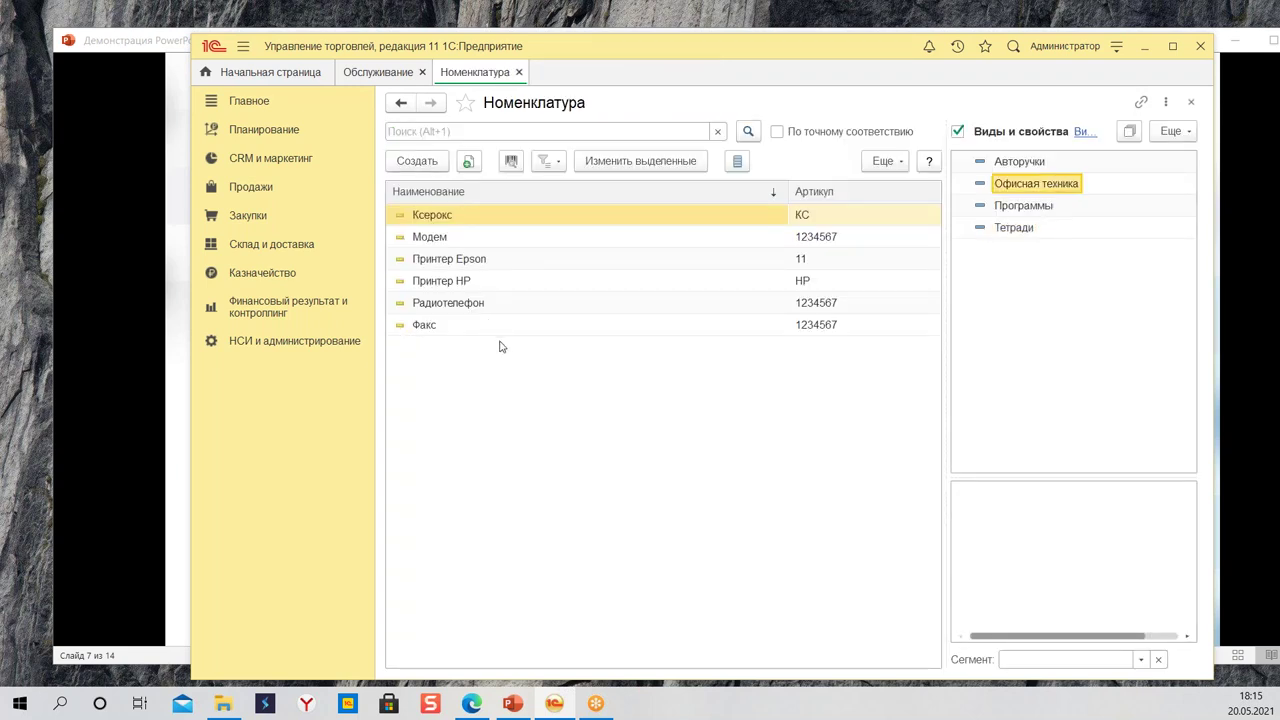
left_click(407, 326)
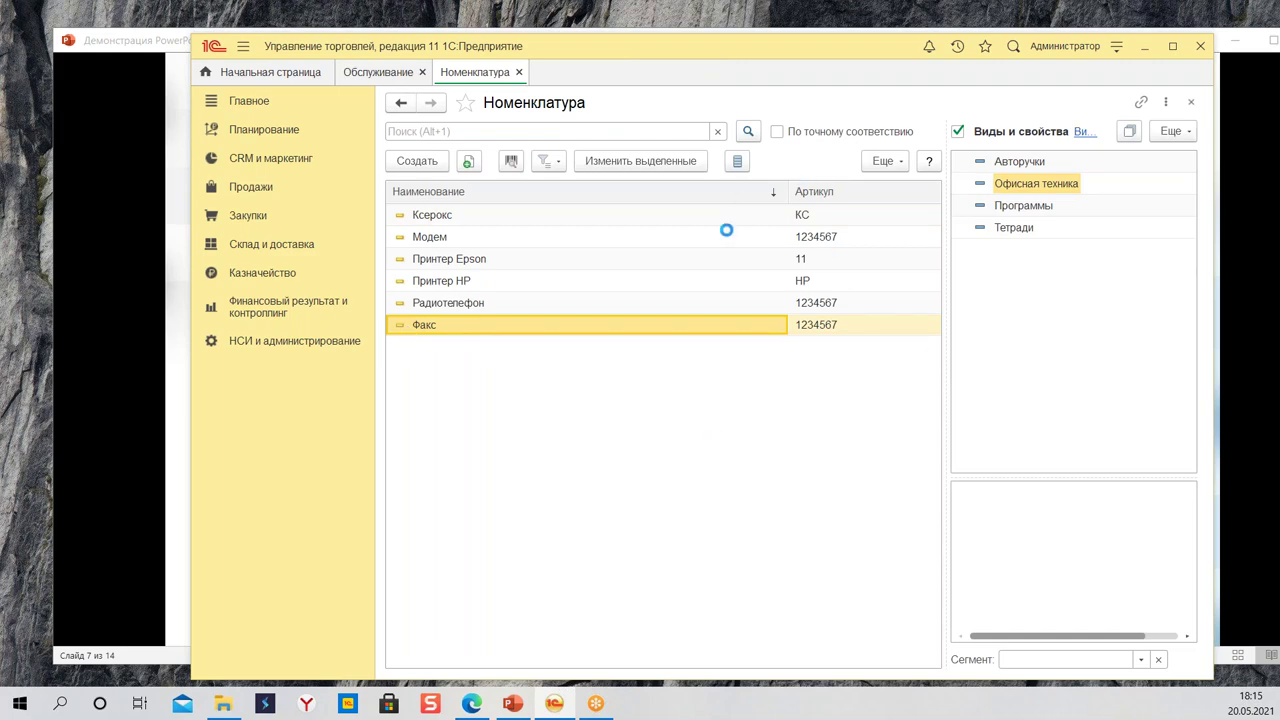
key("Return")
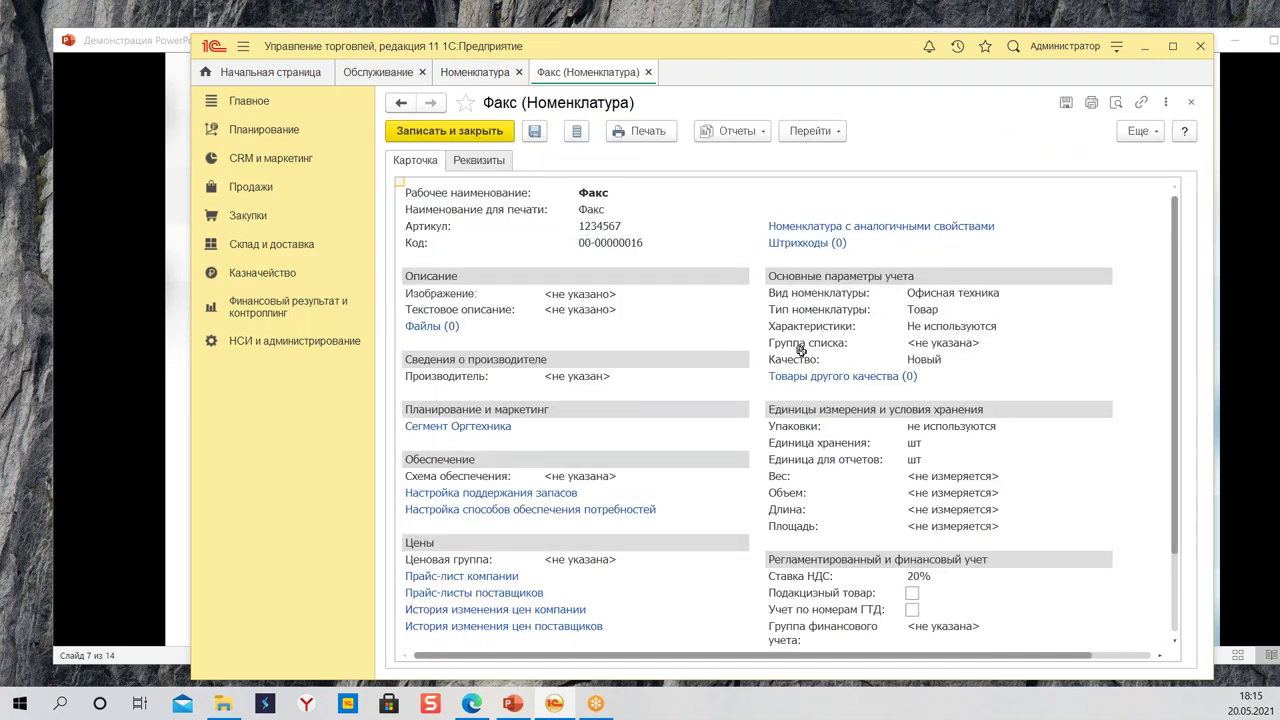
left_click(645, 73)
left_click(818, 328)
left_click(818, 302)
left_click(840, 234)
left_click(829, 309)
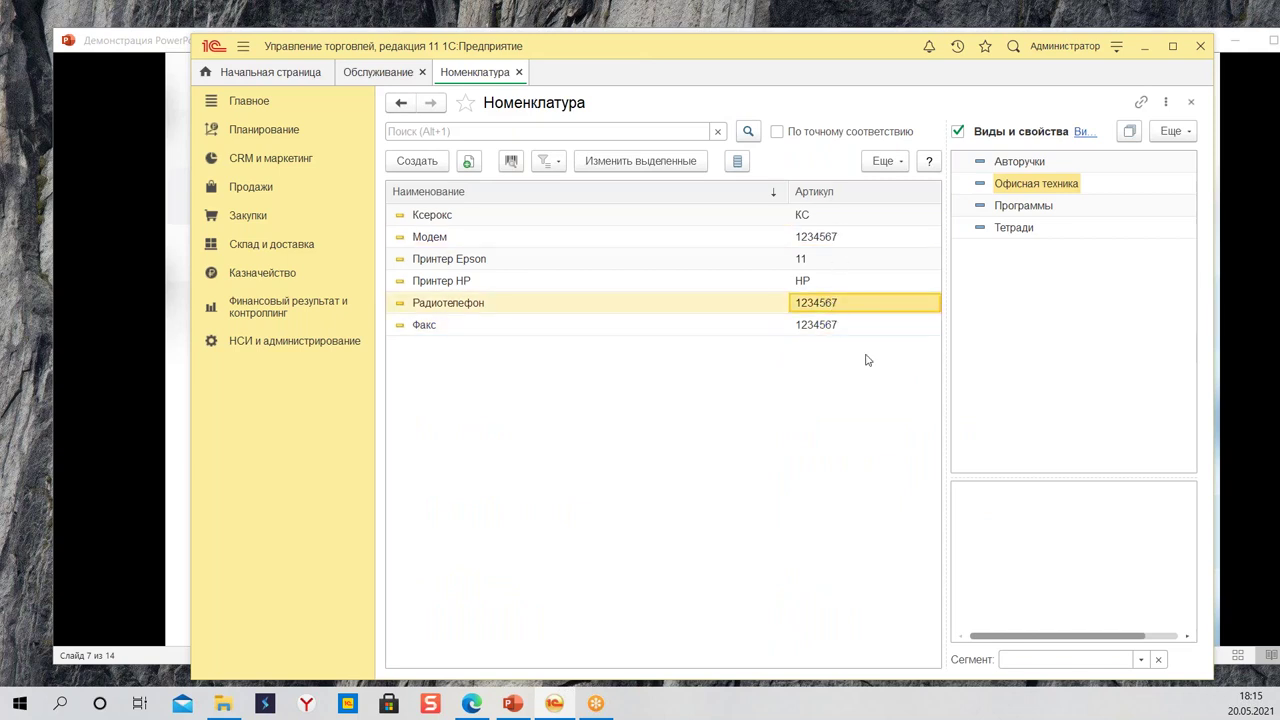
left_click(855, 326)
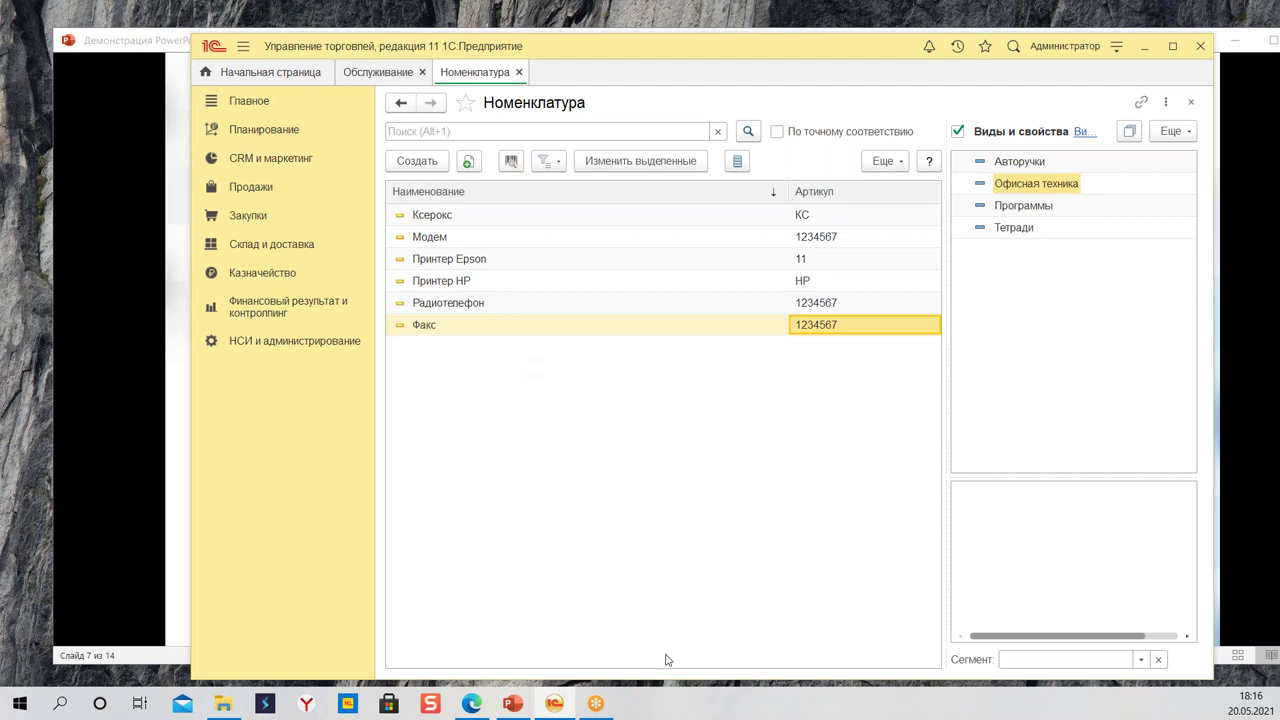
Step: Open the CRM и маркетинг settings and review Настройки CRM, switching the Бизнес-регионы option off and on again
left_click(273, 342)
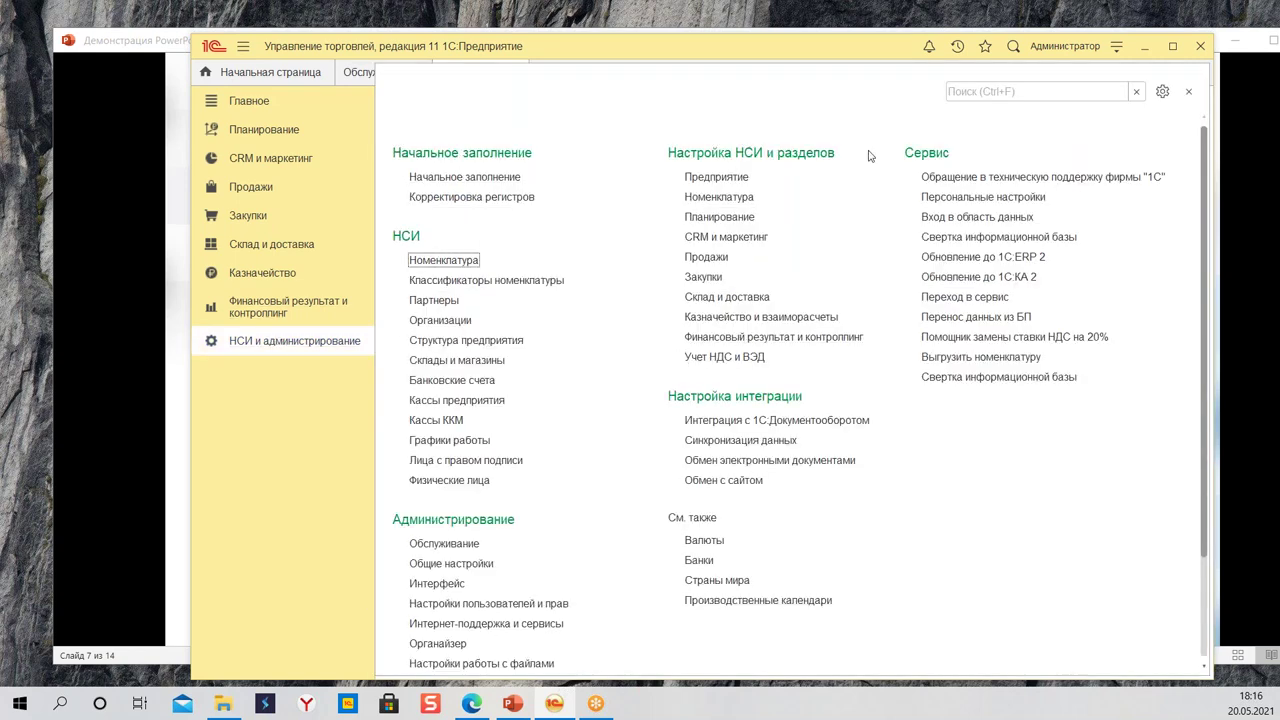
left_click(728, 237)
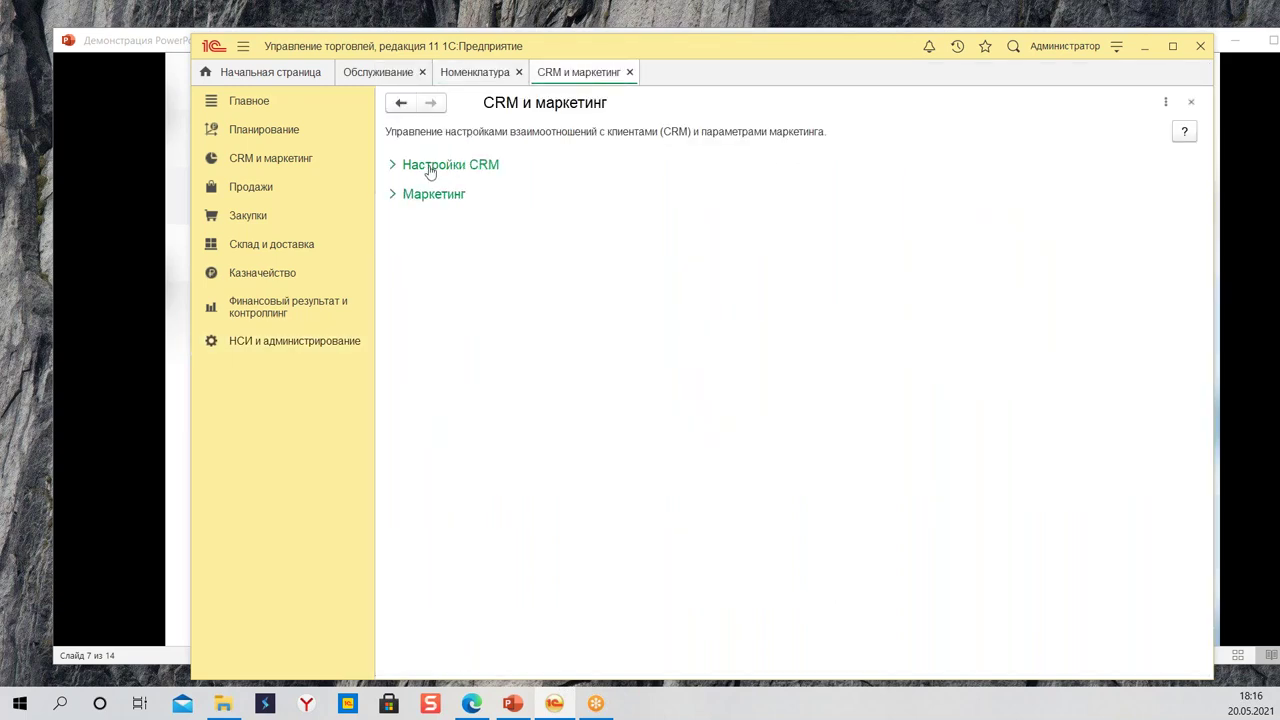
left_click(430, 168)
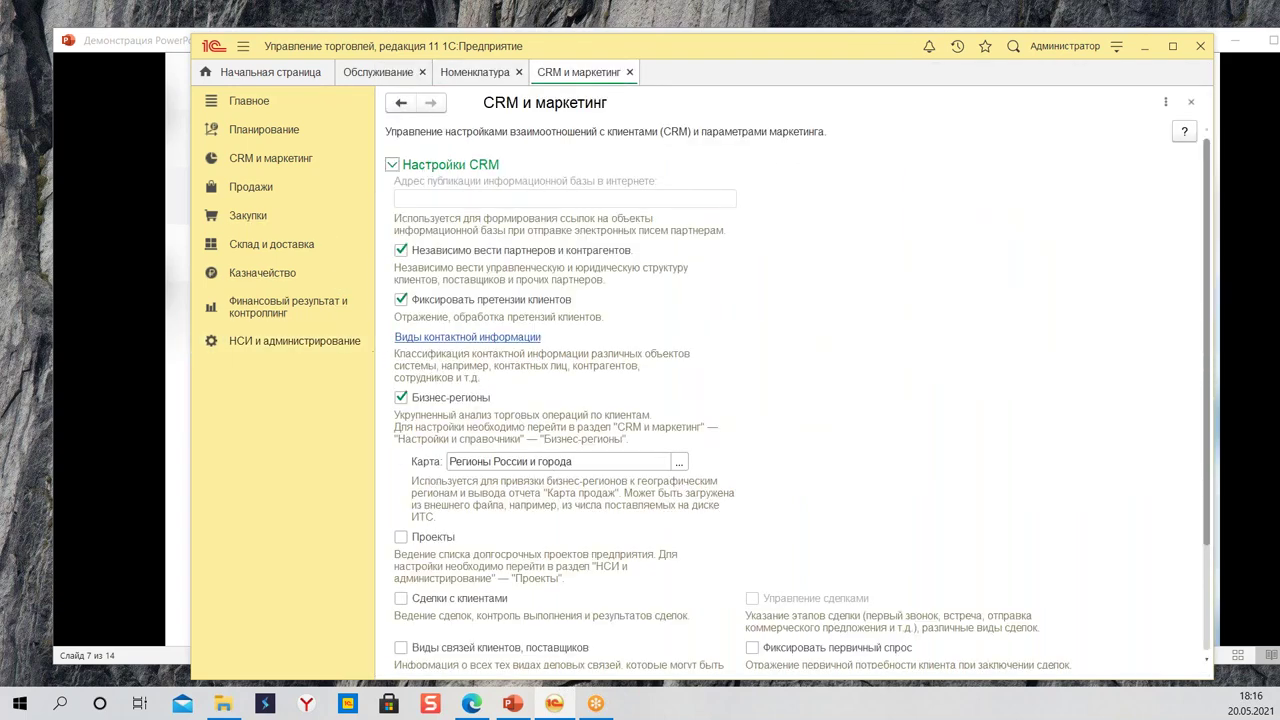
left_click(401, 398)
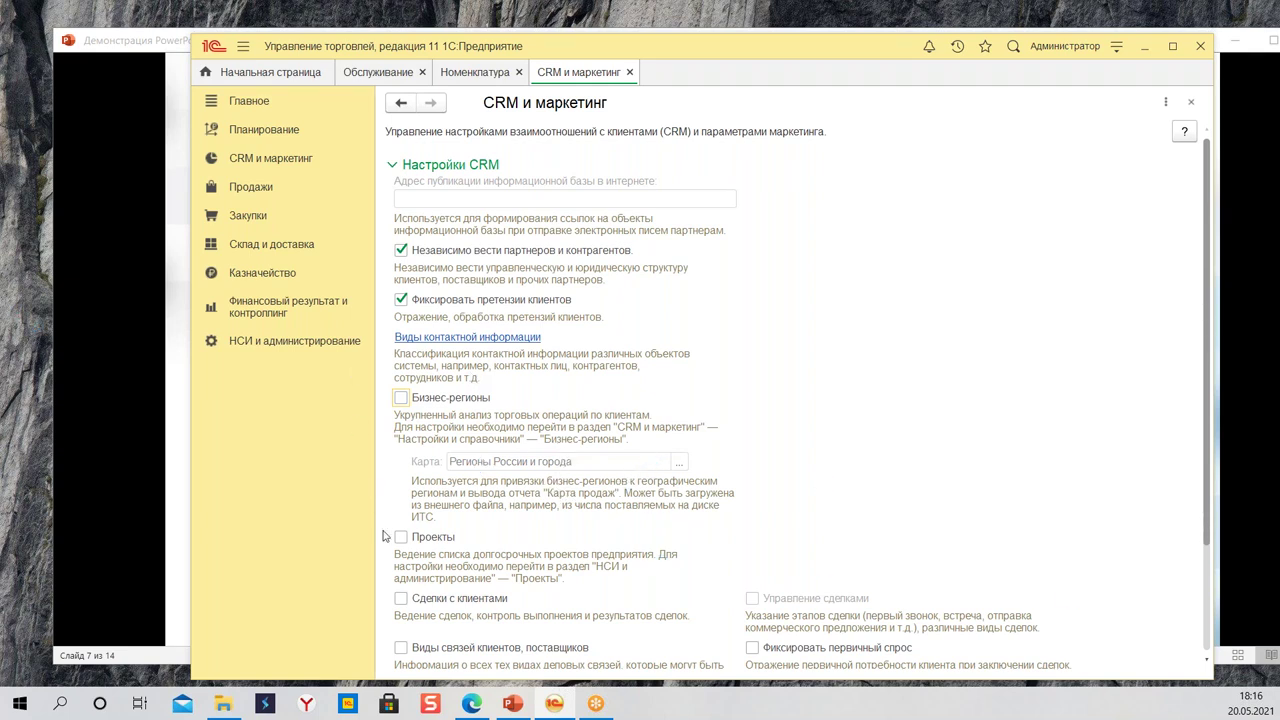
left_click(399, 399)
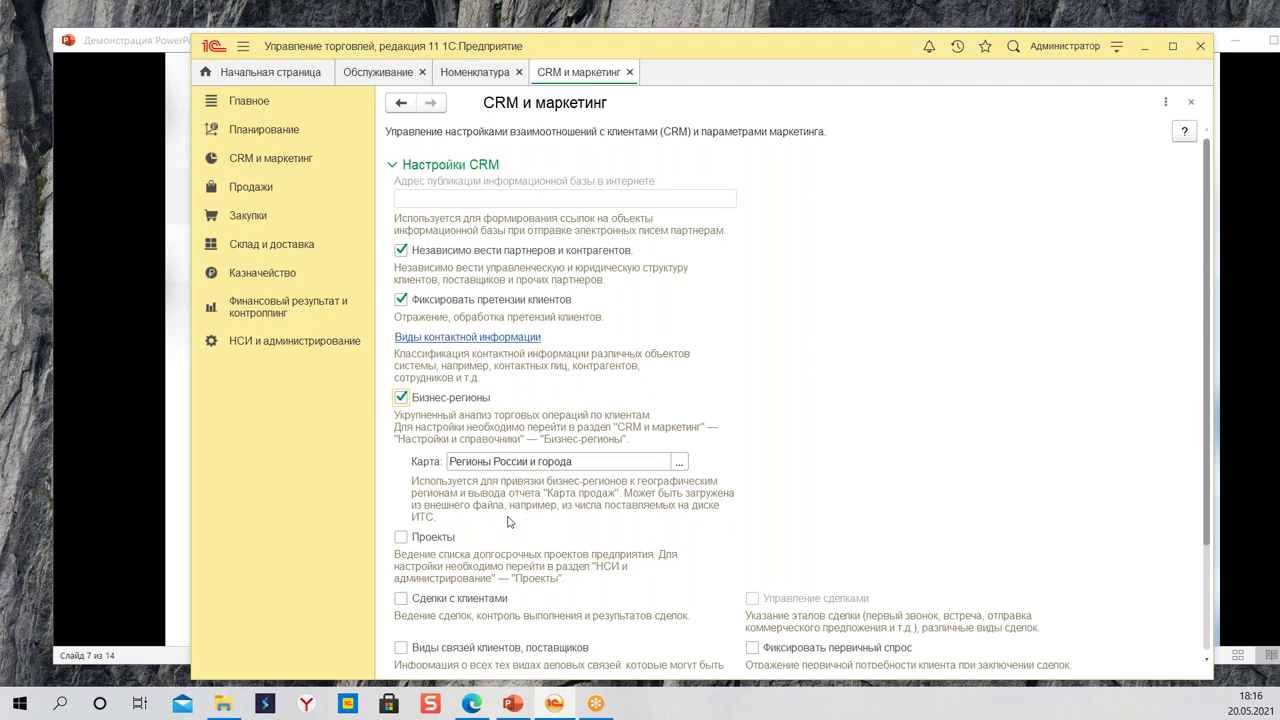
scroll(728, 394, "down", 3)
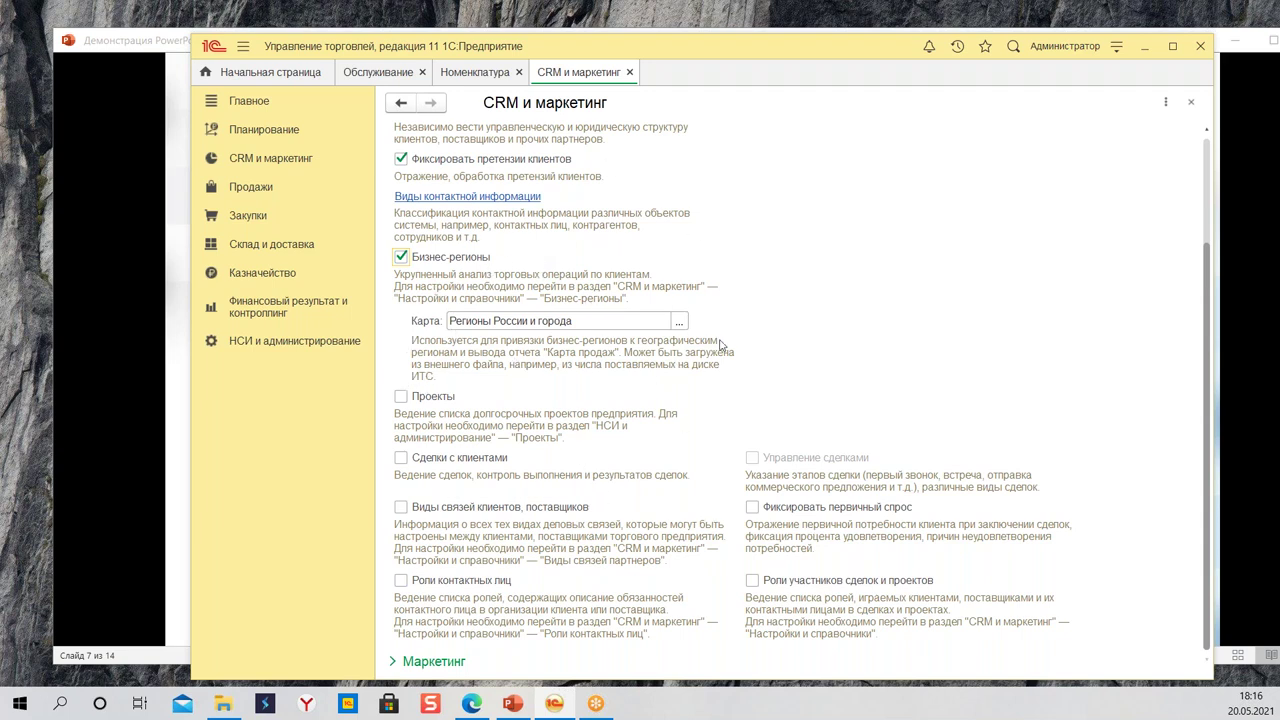
Step: Close the CRM и маркетинг, Номенклатура and Обслуживание pages
left_click(630, 72)
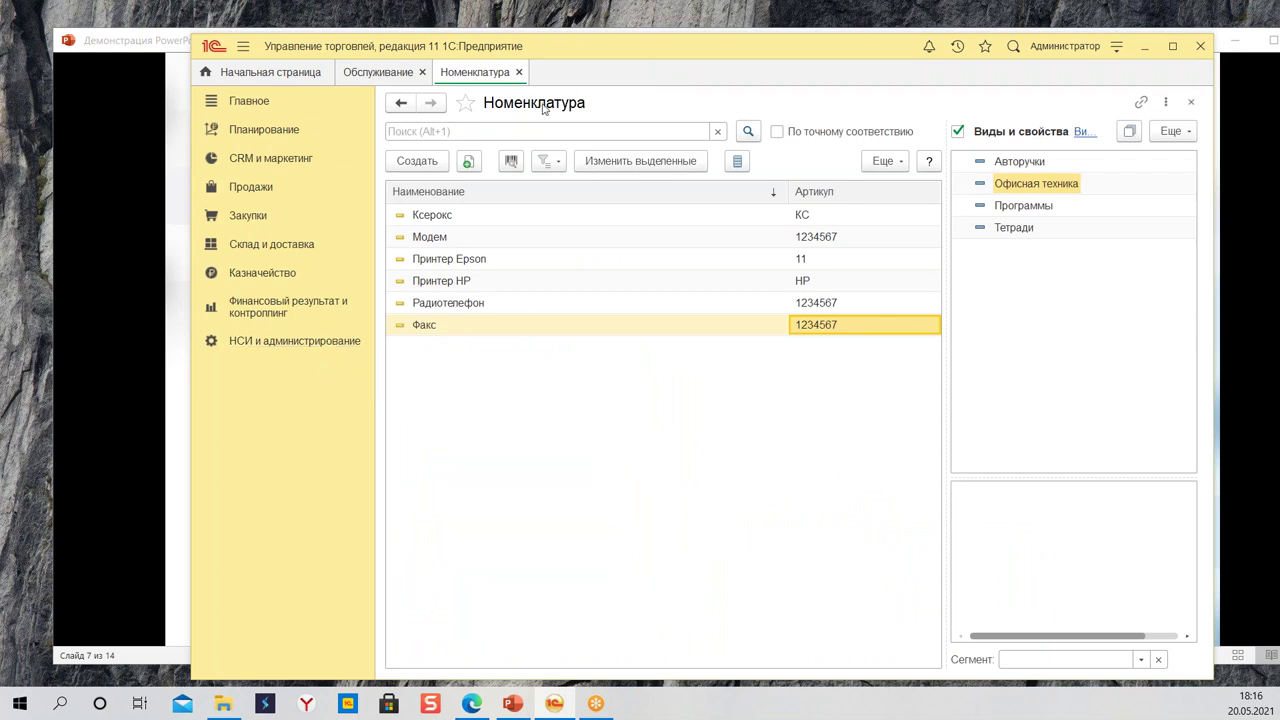
left_click(519, 72)
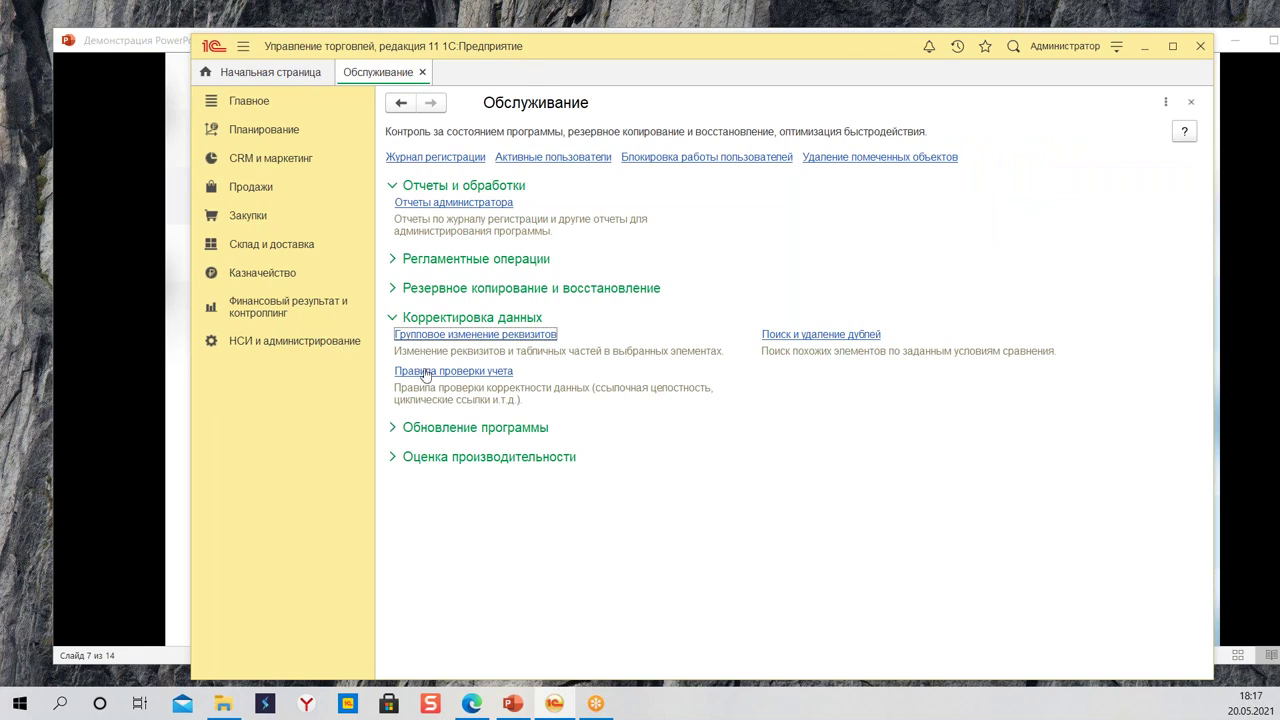
left_click(423, 73)
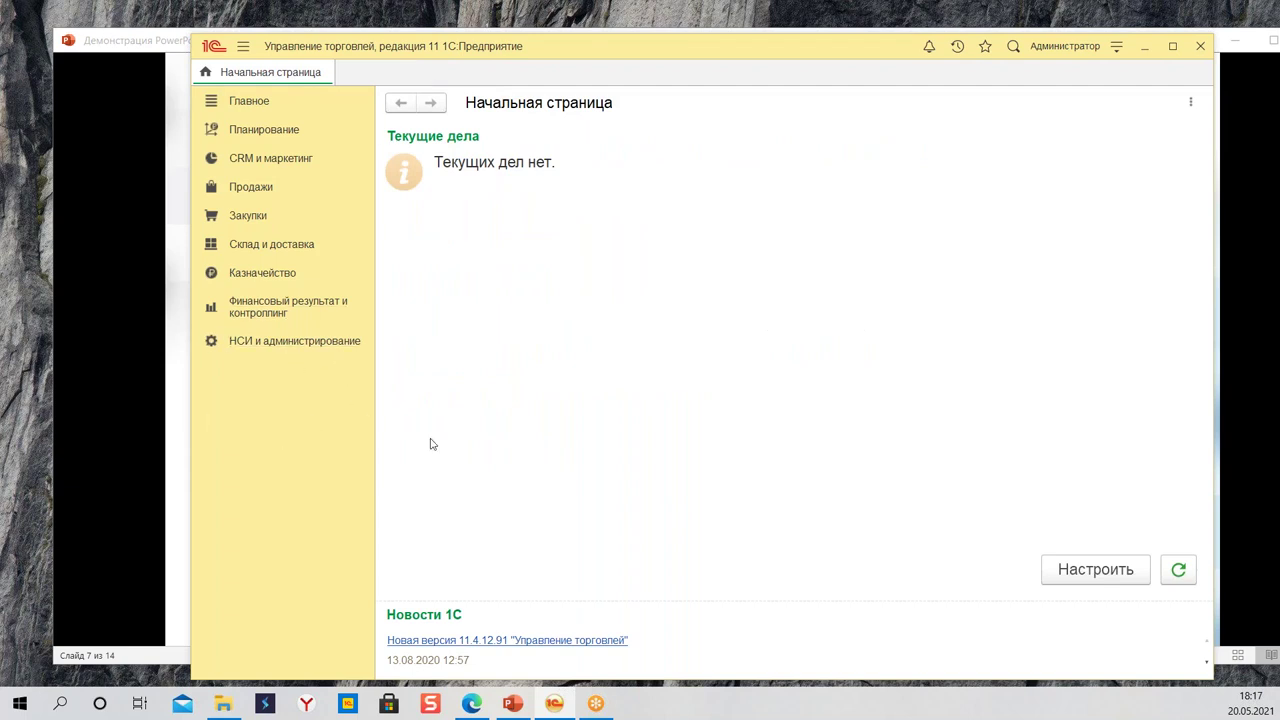
Step: Open the Партнеры list, examine the Бизнес-регион field and its choices in the АБС partner card, and close the card unchanged
left_click(280, 343)
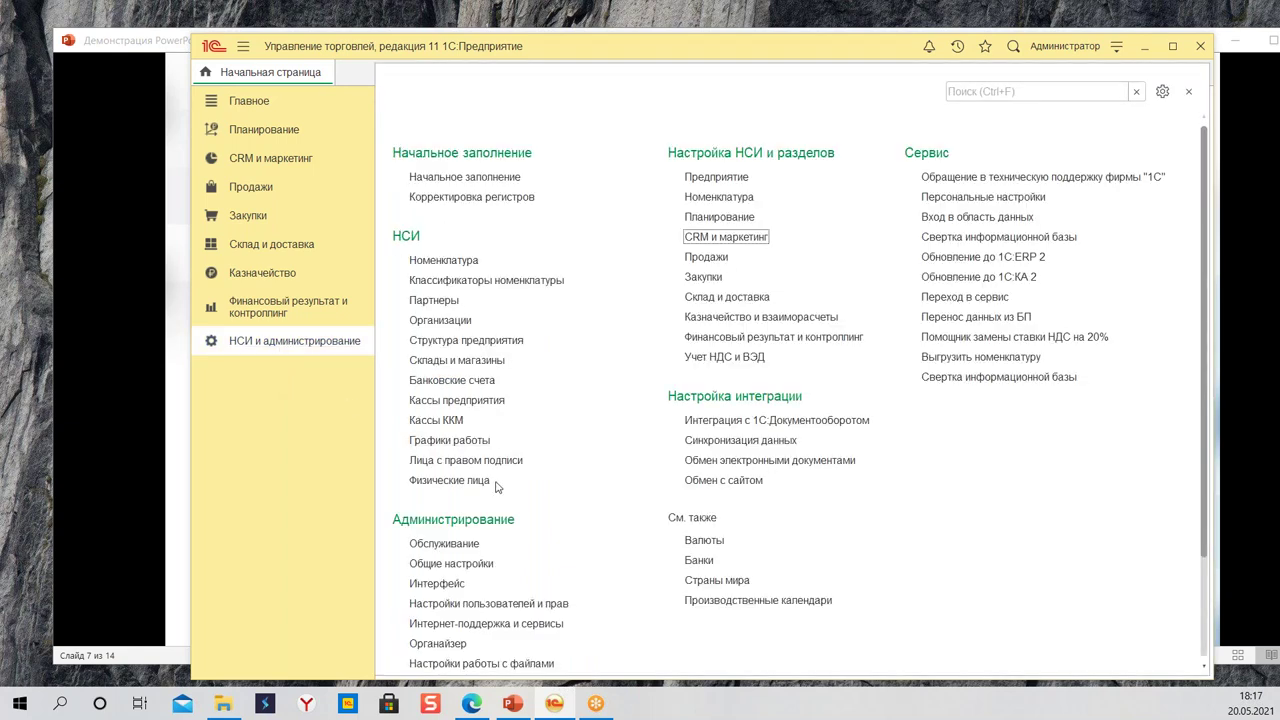
left_click(435, 300)
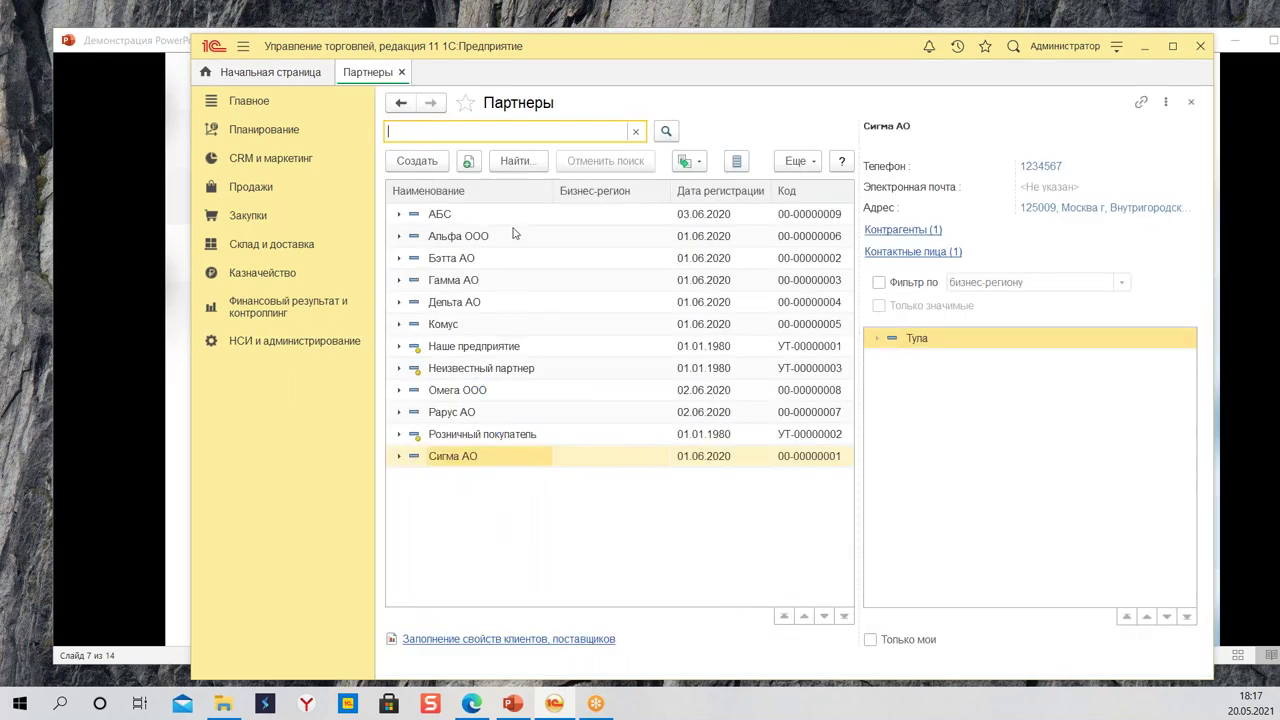
left_click(494, 214)
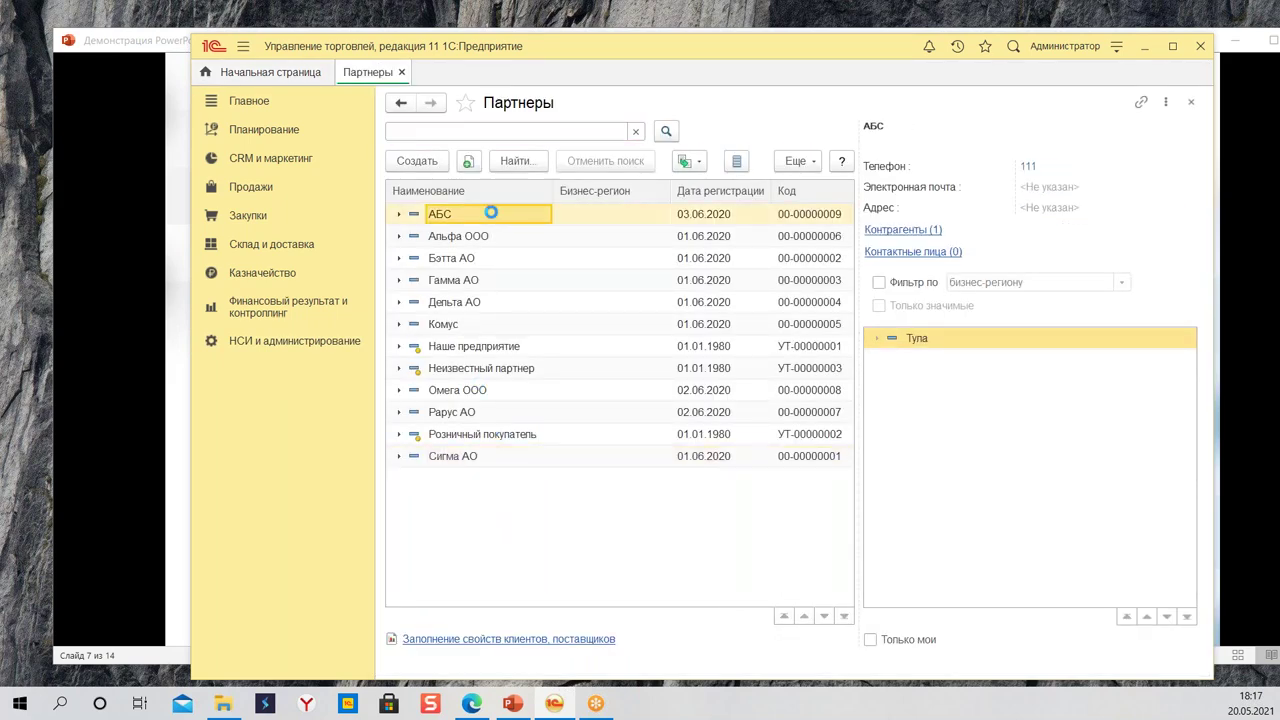
double_click(491, 213)
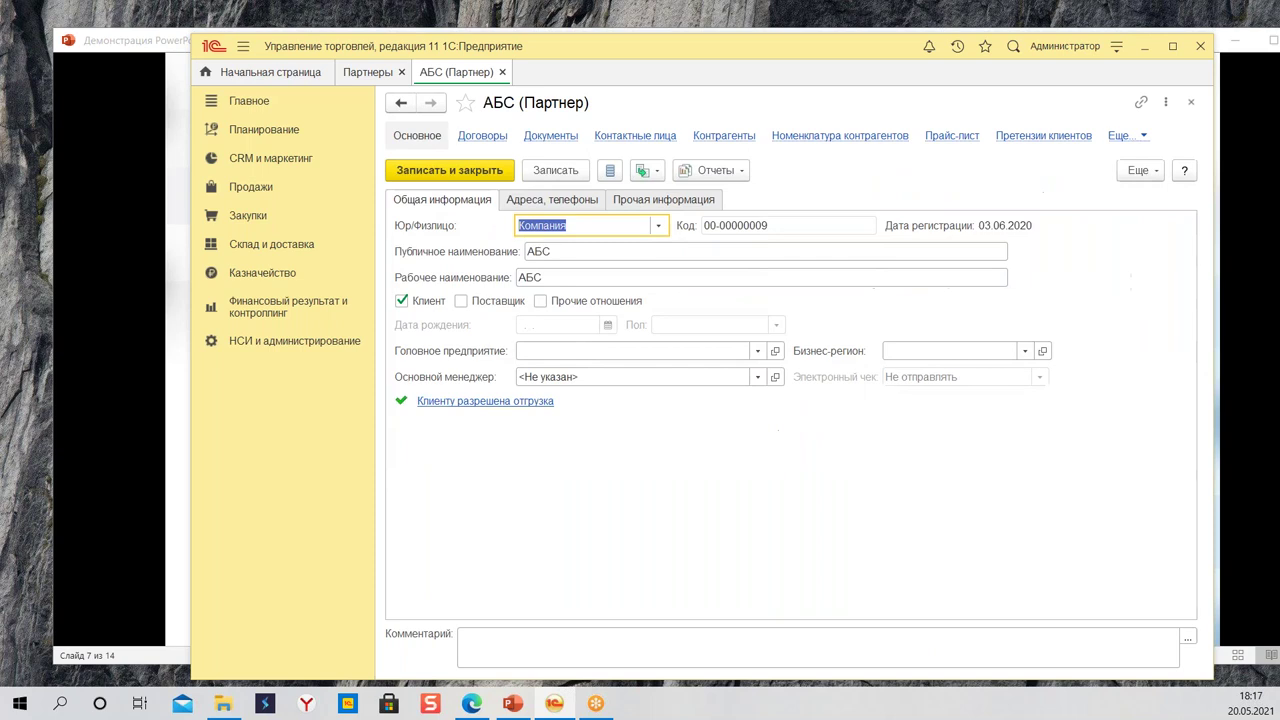
left_click(910, 351)
key("Escape")
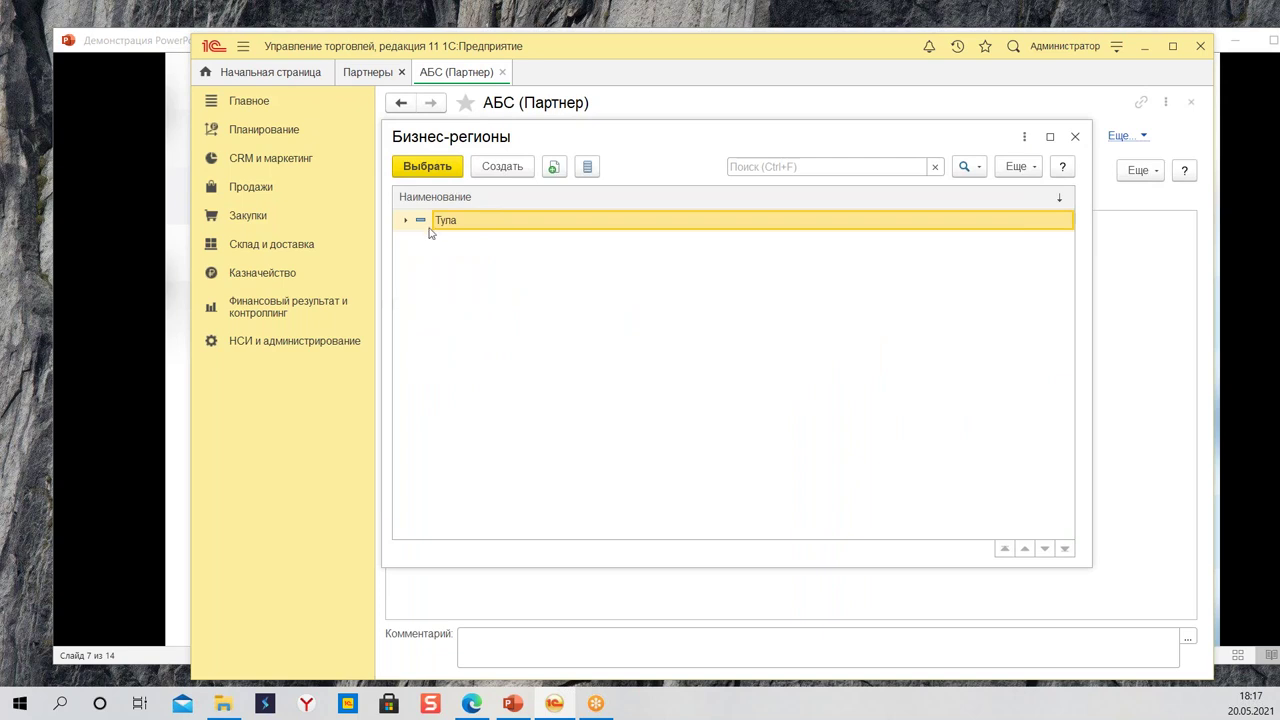
left_click(1074, 137)
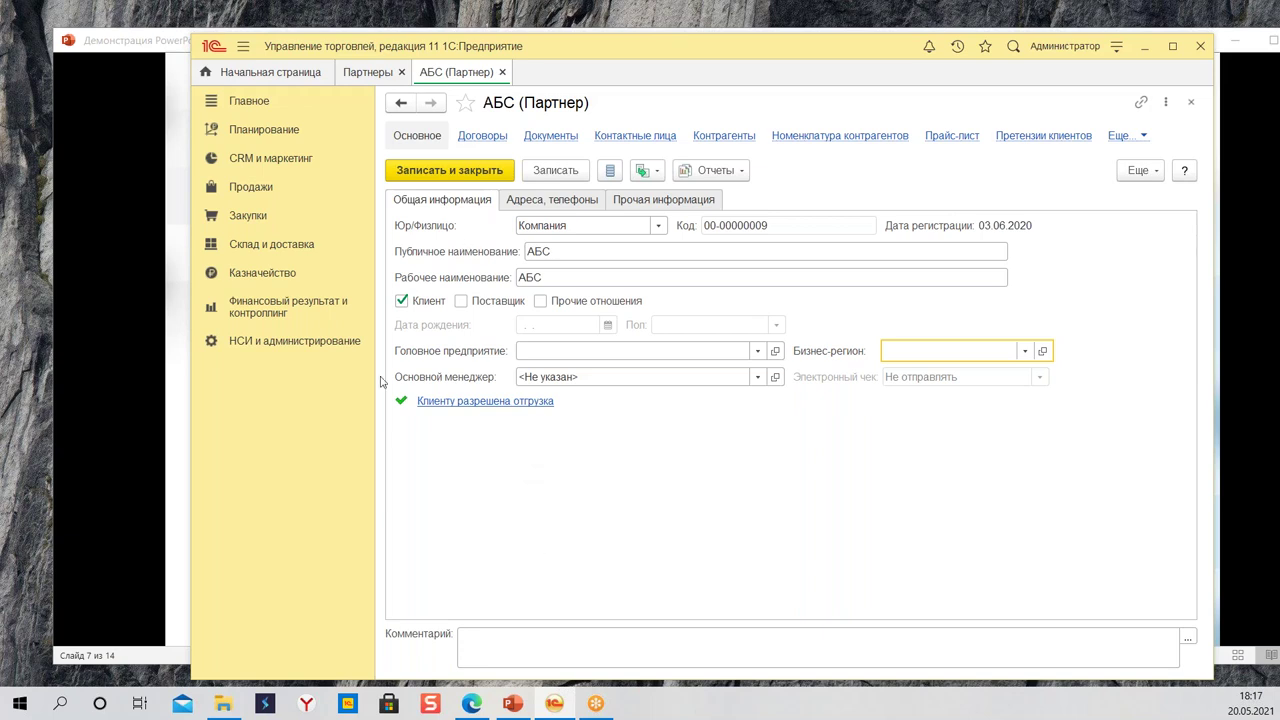
left_click(502, 72)
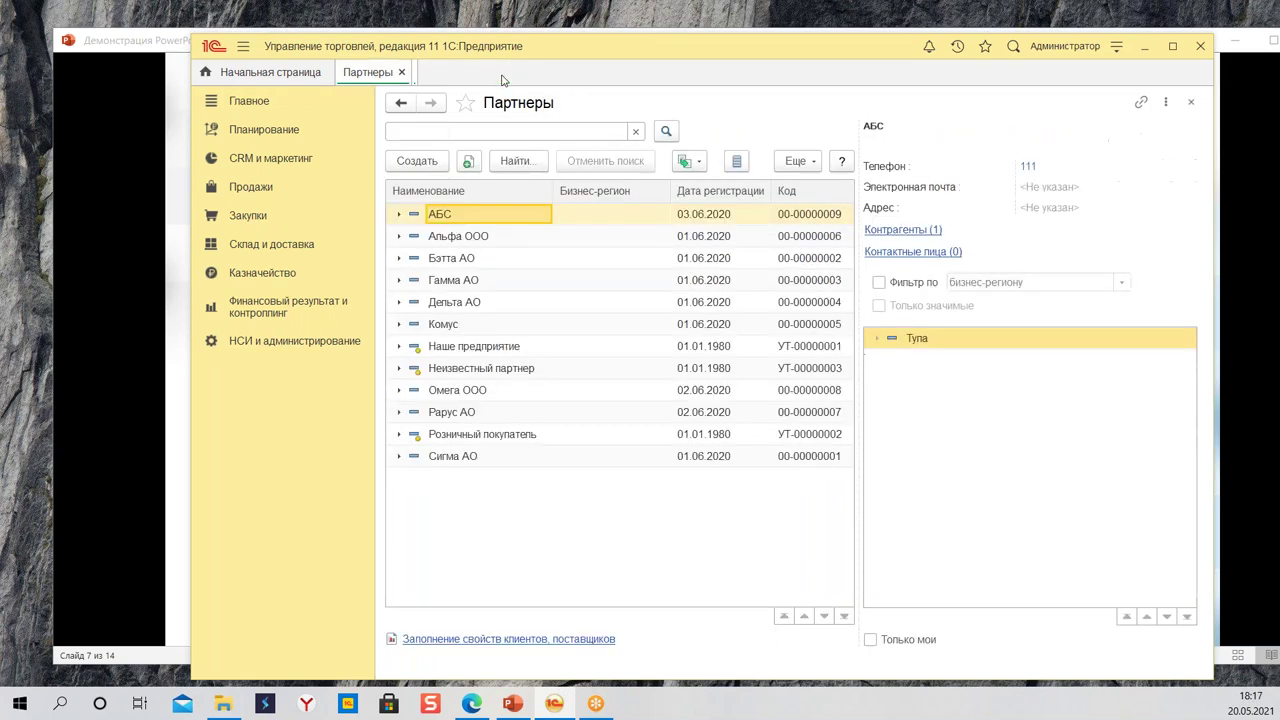
left_click(302, 343)
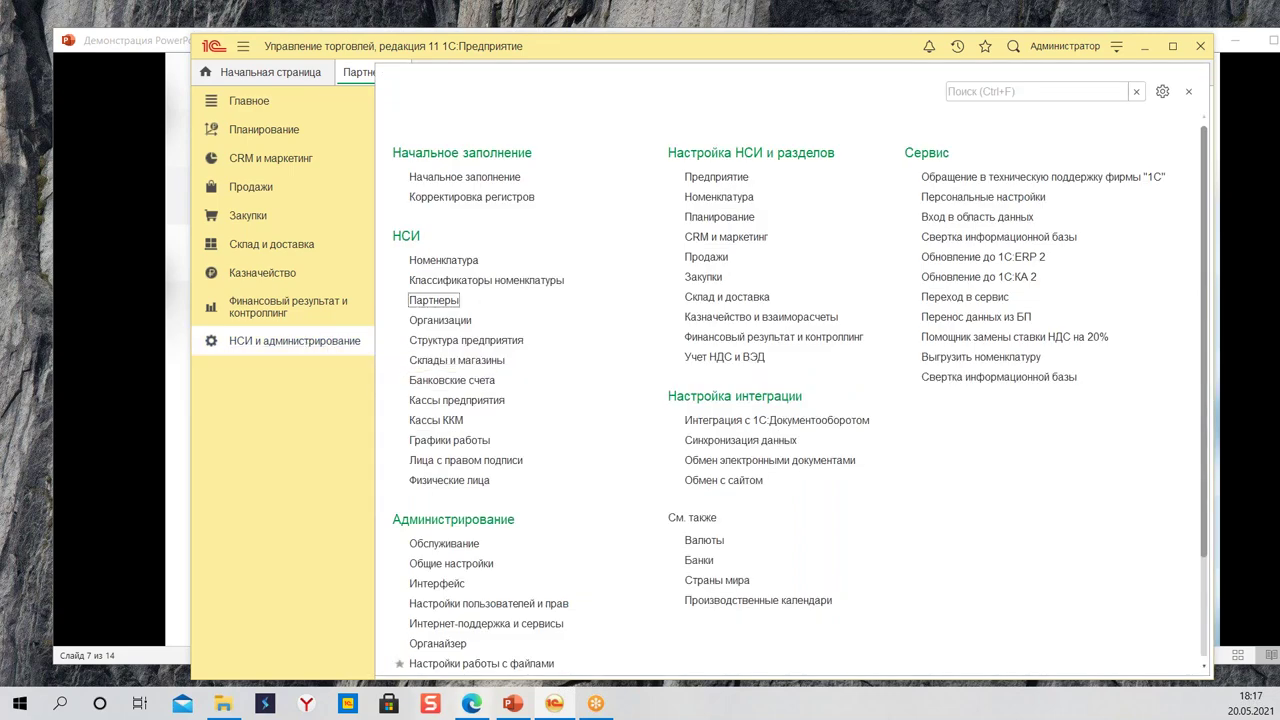
left_click(455, 566)
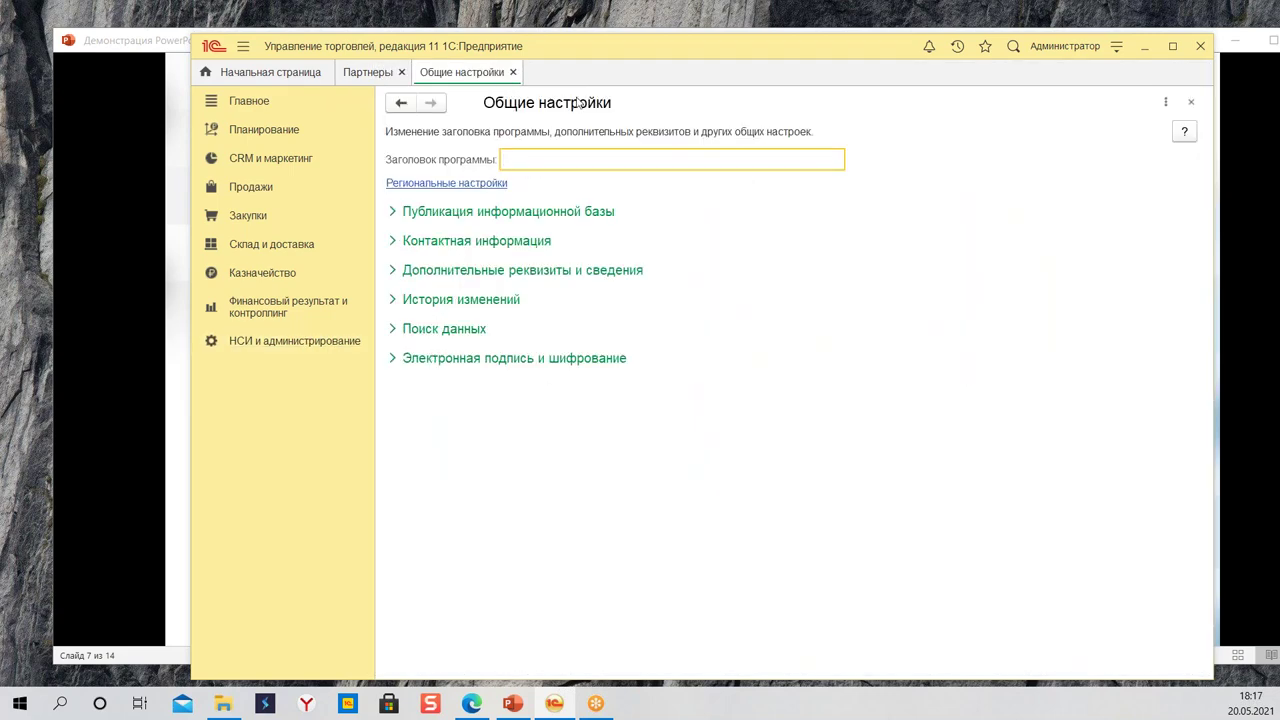
left_click(513, 72)
Step: Open Групповое изменение реквизитов from the Корректировка данных section of Обслуживание
left_click(277, 343)
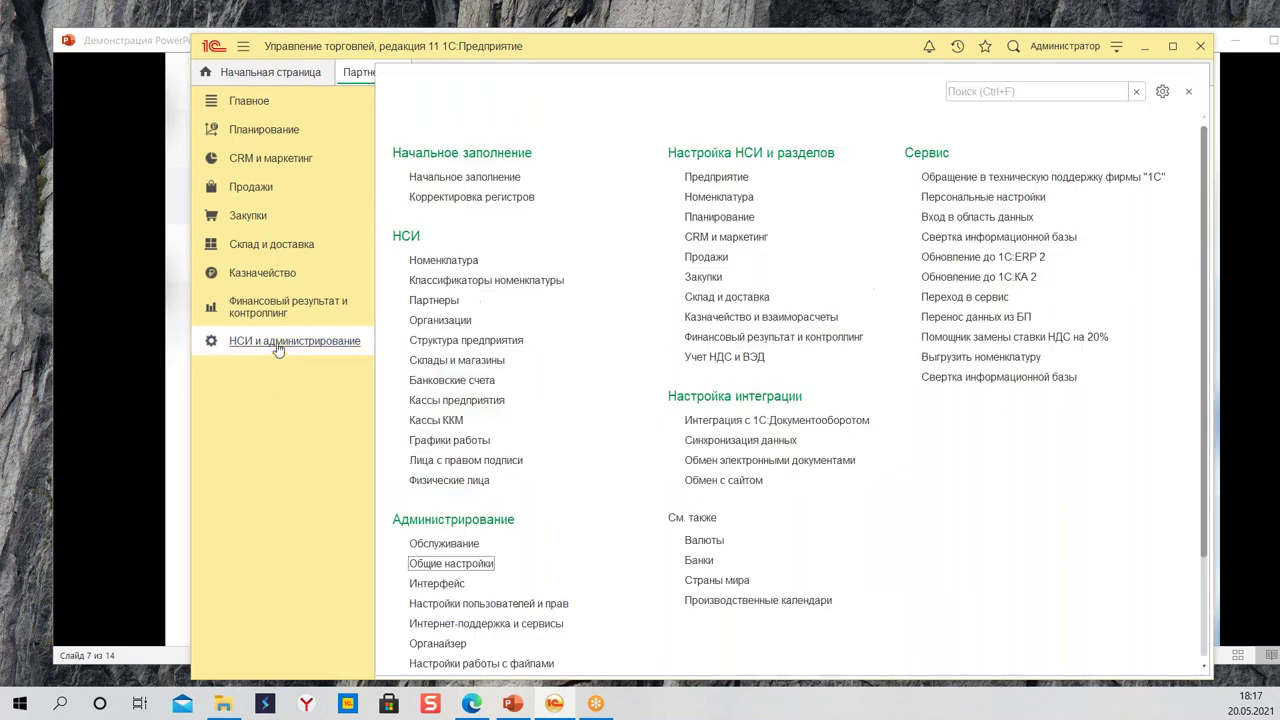
left_click(458, 544)
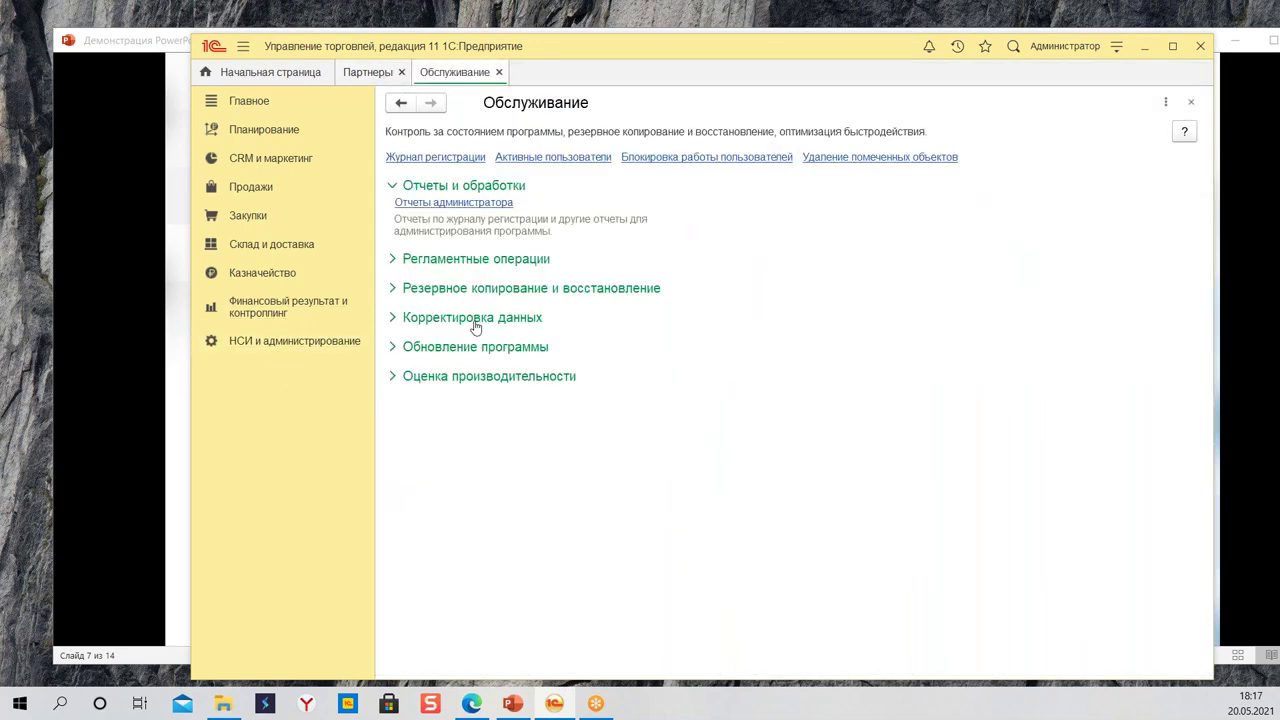
left_click(475, 320)
left_click(438, 338)
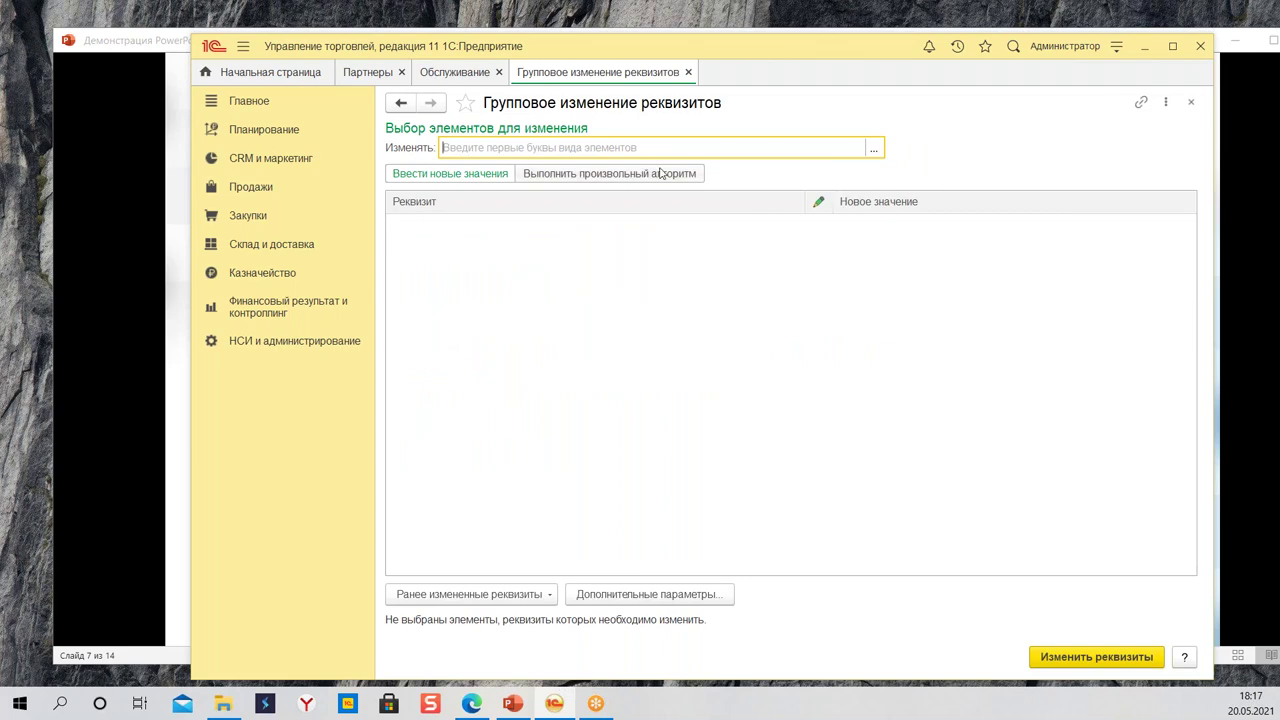
Step: Choose Партнеры as the kind of elements to change
type("к")
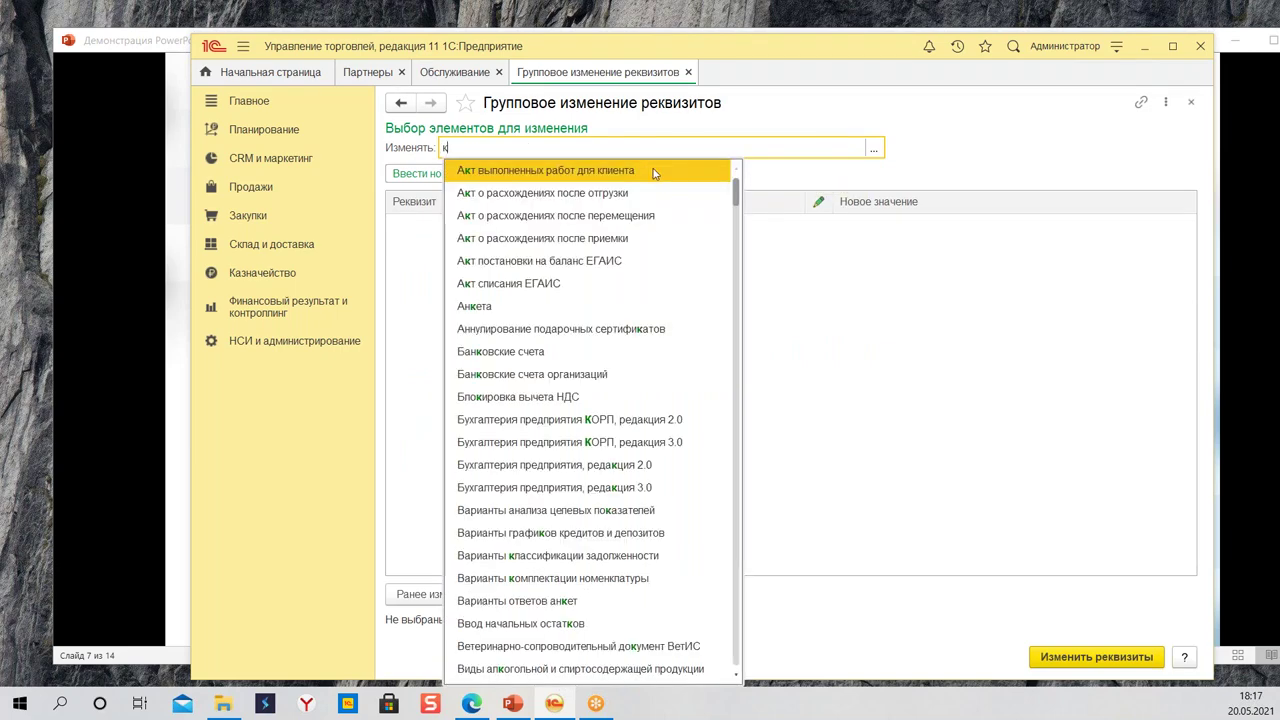
type("о")
key("BackSpace")
key("BackSpace")
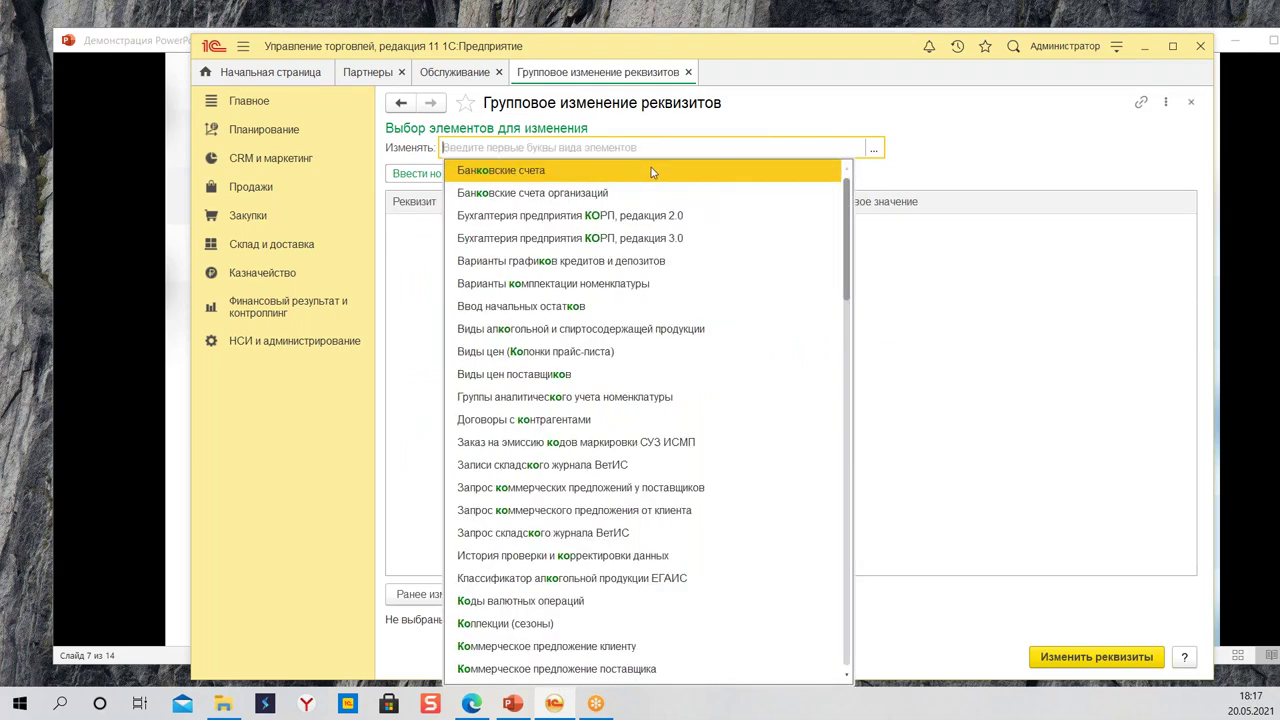
type("парт")
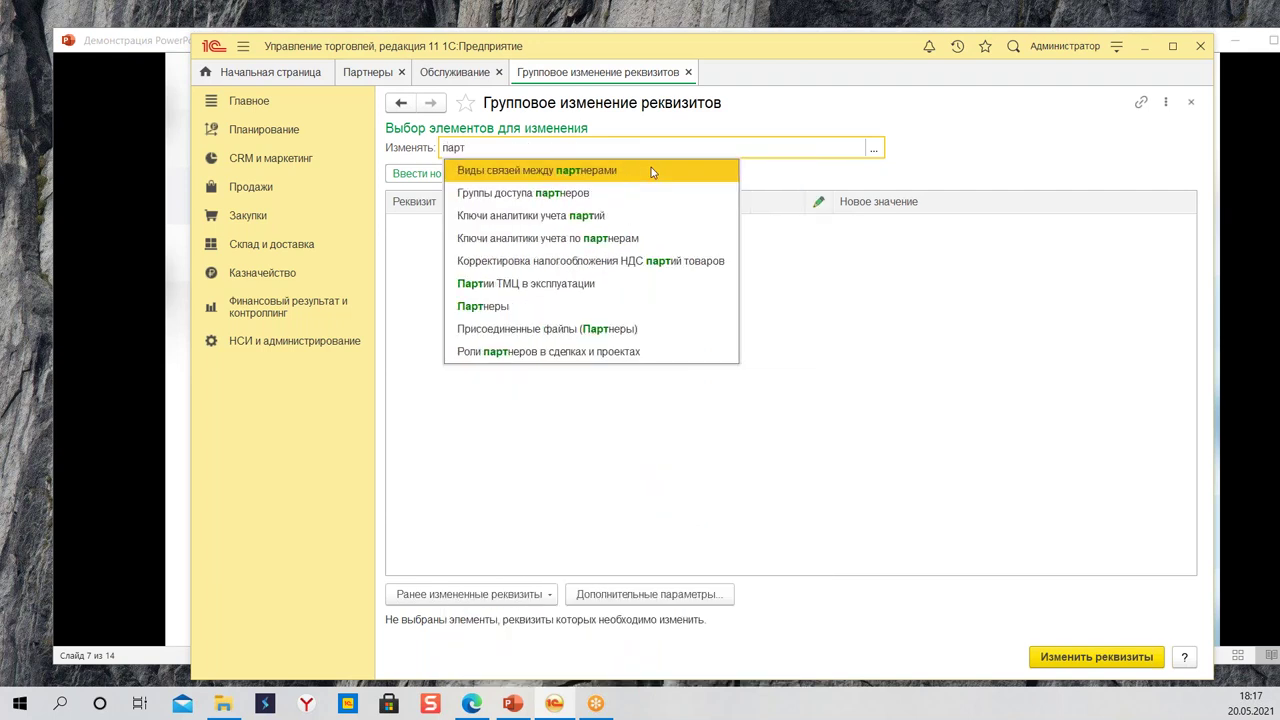
left_click(640, 309)
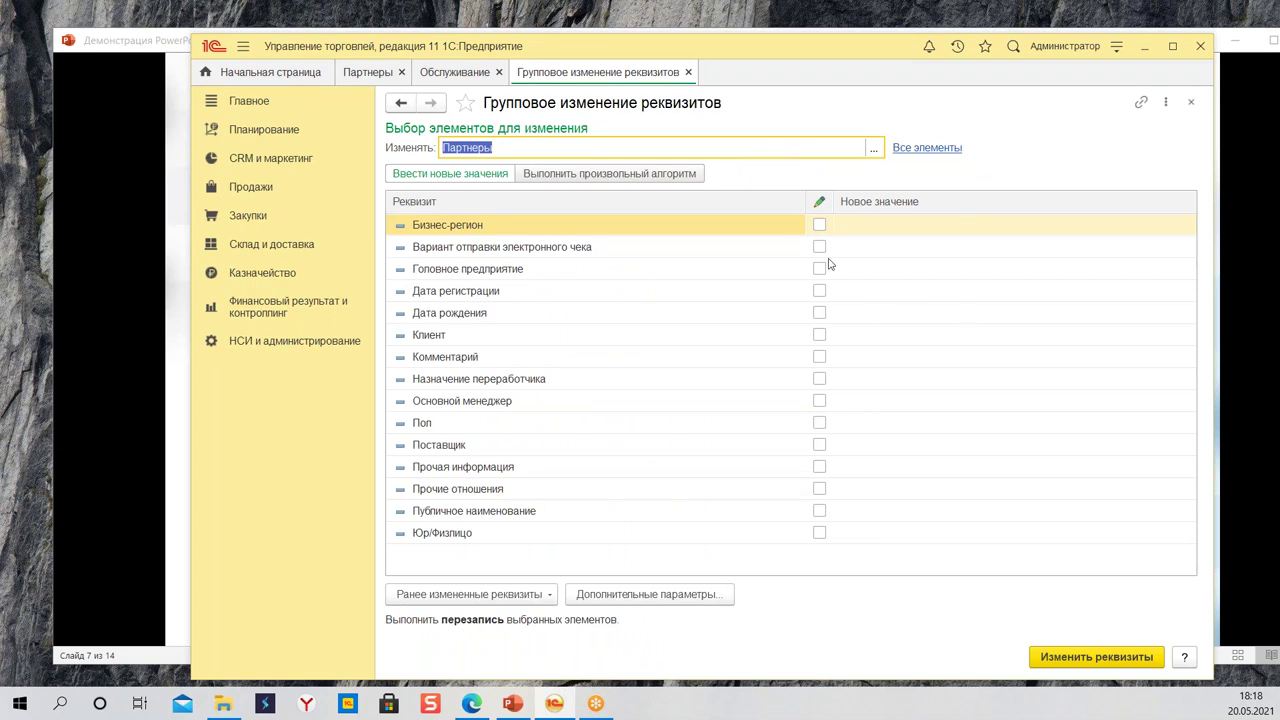
Step: Open the selected elements of the group change and look through the list of partners
left_click(929, 148)
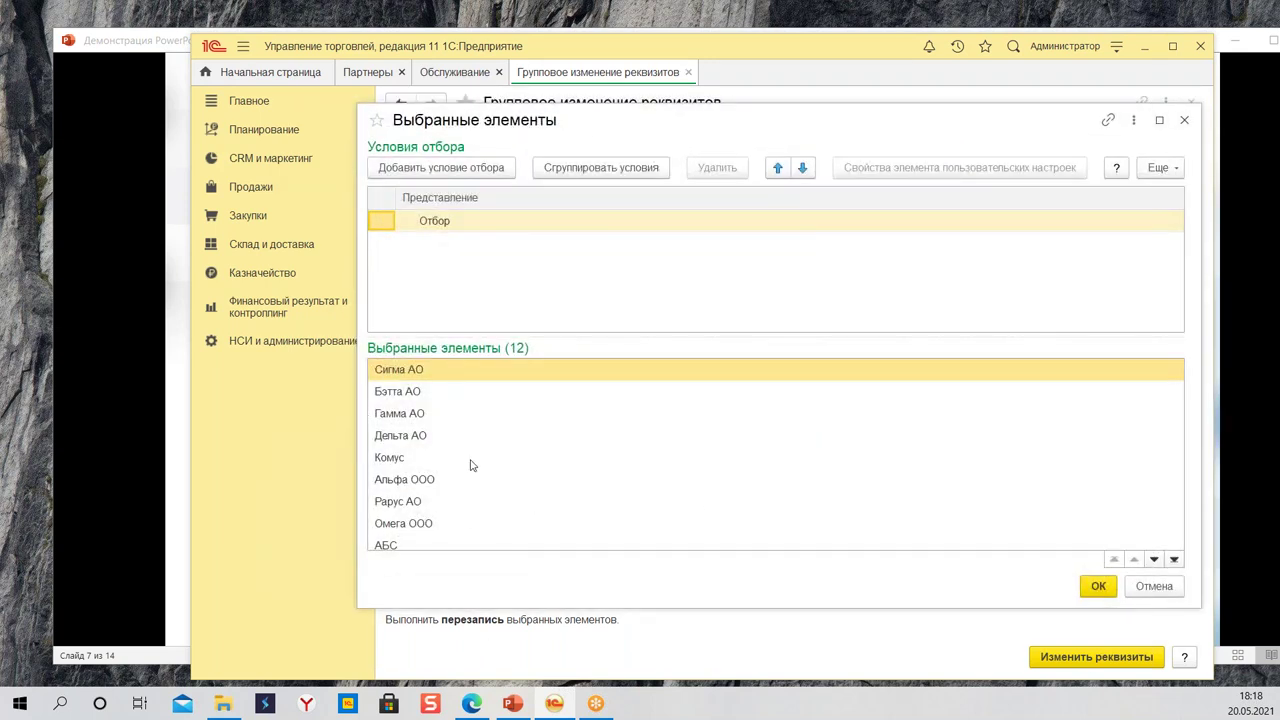
scroll(472, 465, "down", 2)
scroll(465, 539, "up", 2)
scroll(469, 416, "down", 2)
scroll(469, 416, "down", 1)
scroll(491, 470, "up", 3)
left_click(411, 440)
Step: Examine the fields available for a new filter condition on partners, cancel the selection, and close Групповое изменение реквизитов and Обслуживание
left_click(395, 168)
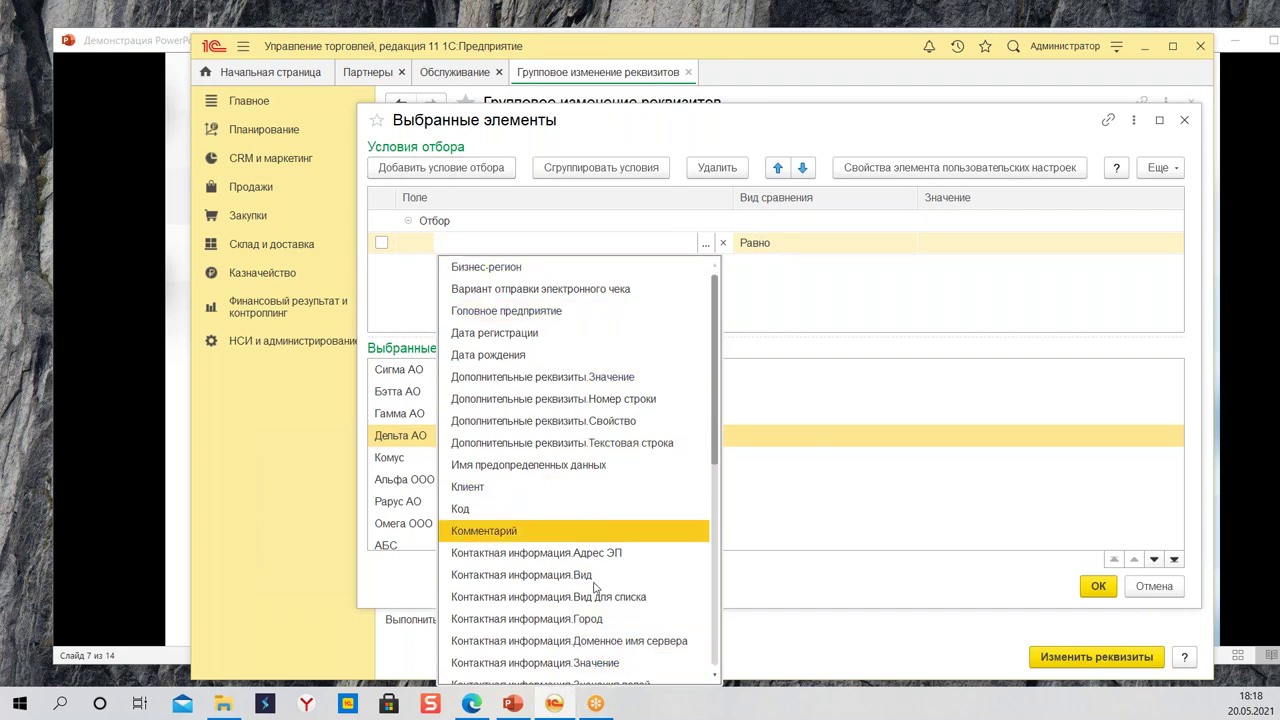
scroll(570, 640, "down", 1)
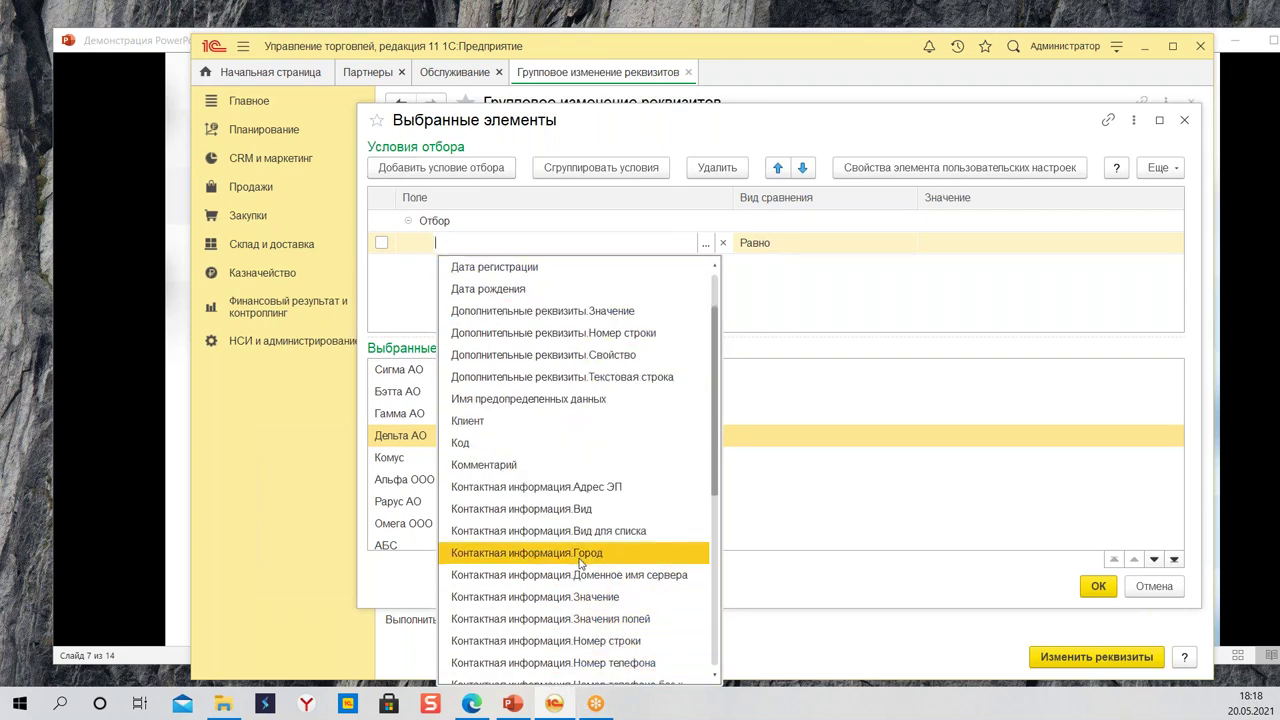
key("Escape")
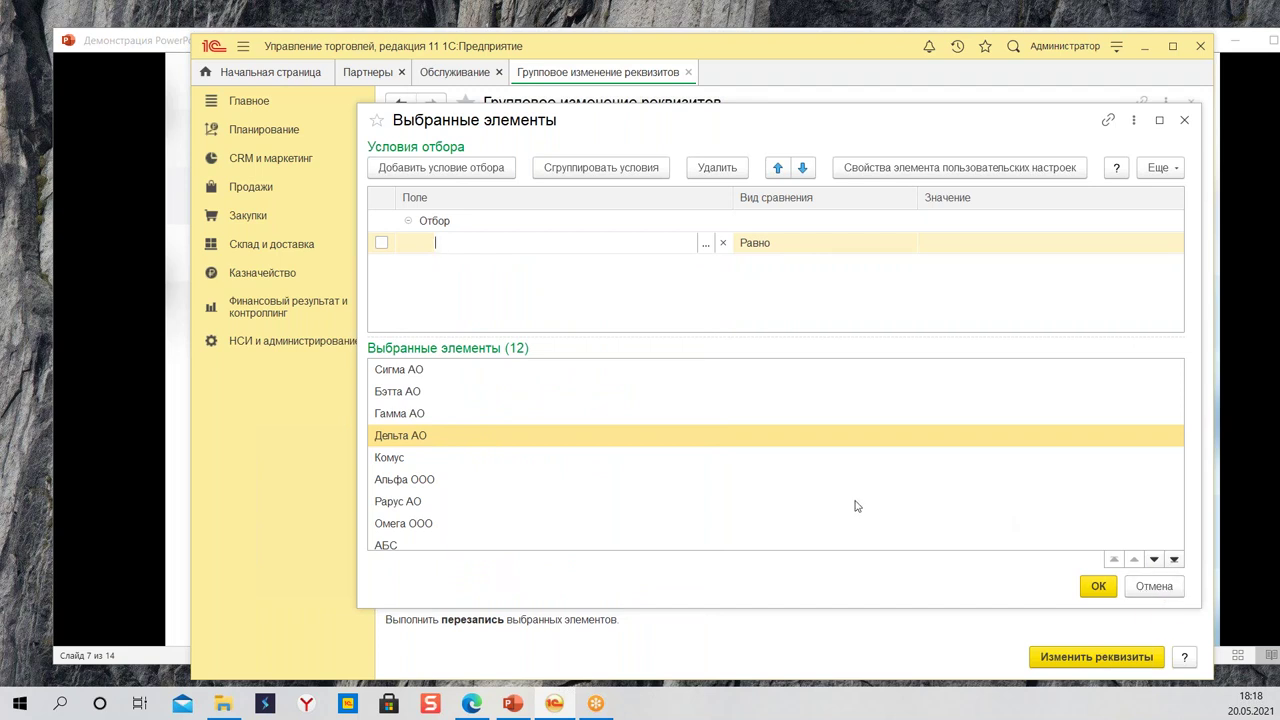
left_click(705, 243)
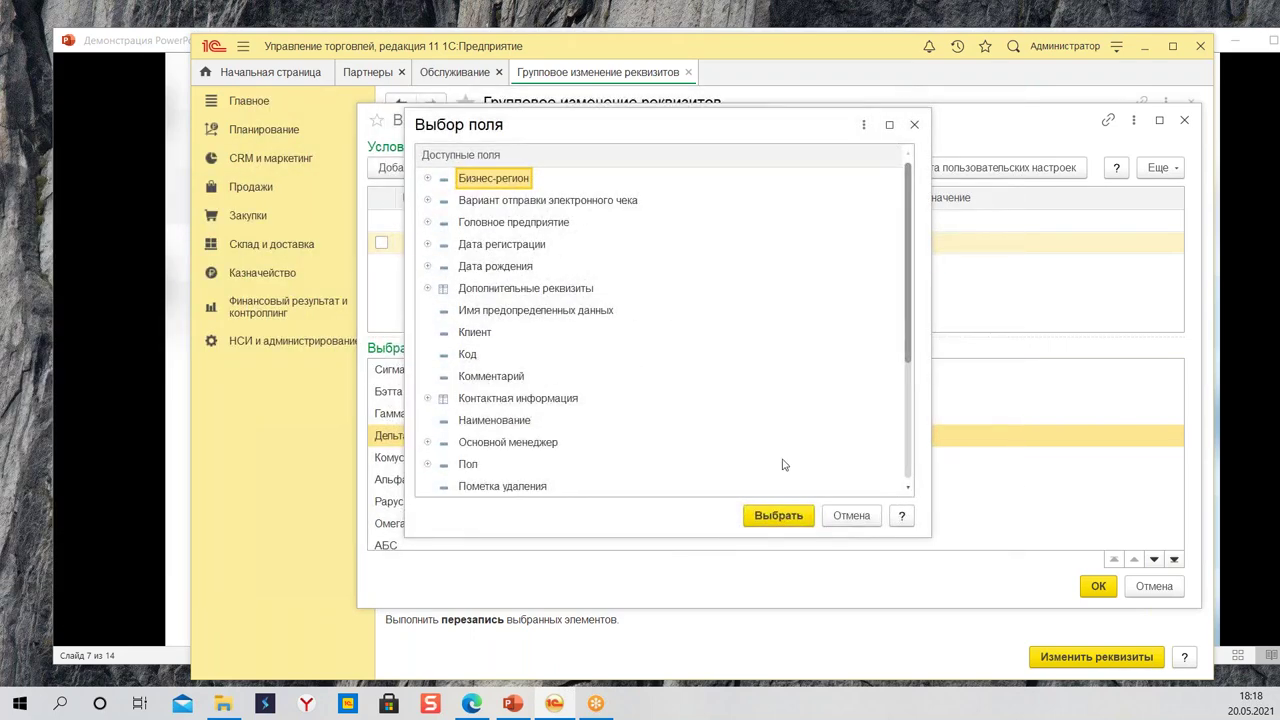
left_click(852, 516)
left_click(1155, 587)
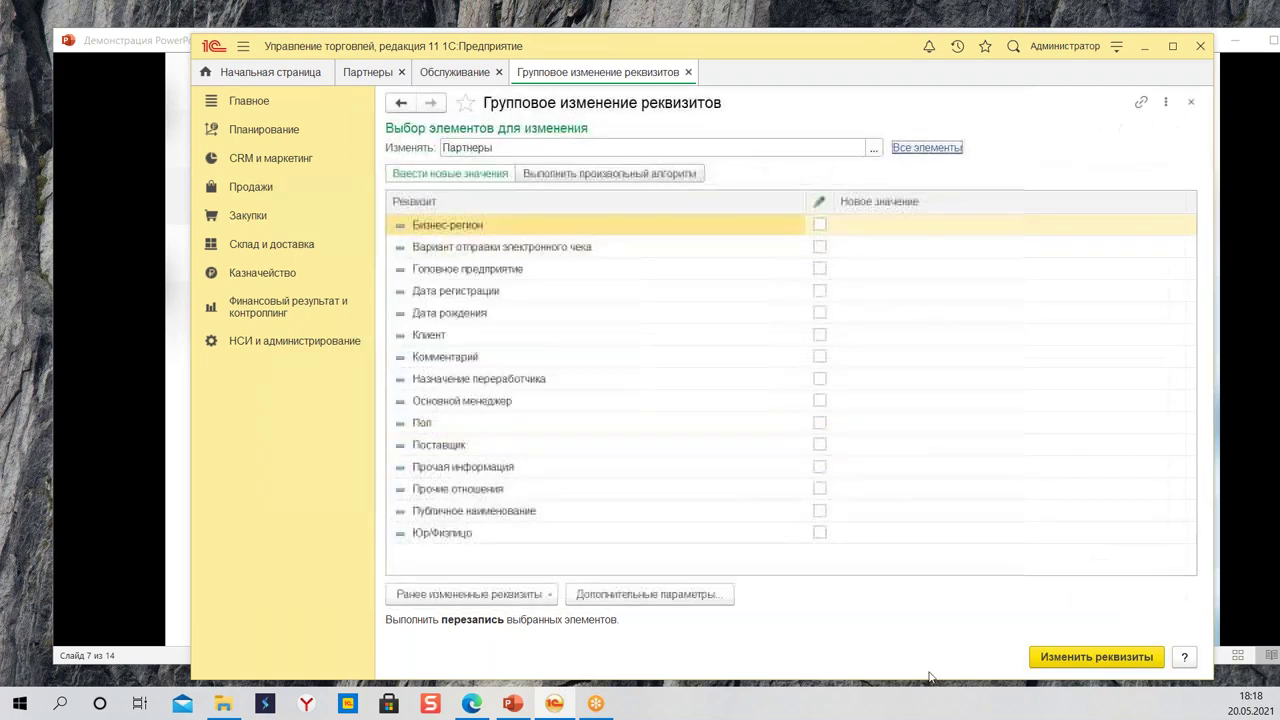
left_click(688, 72)
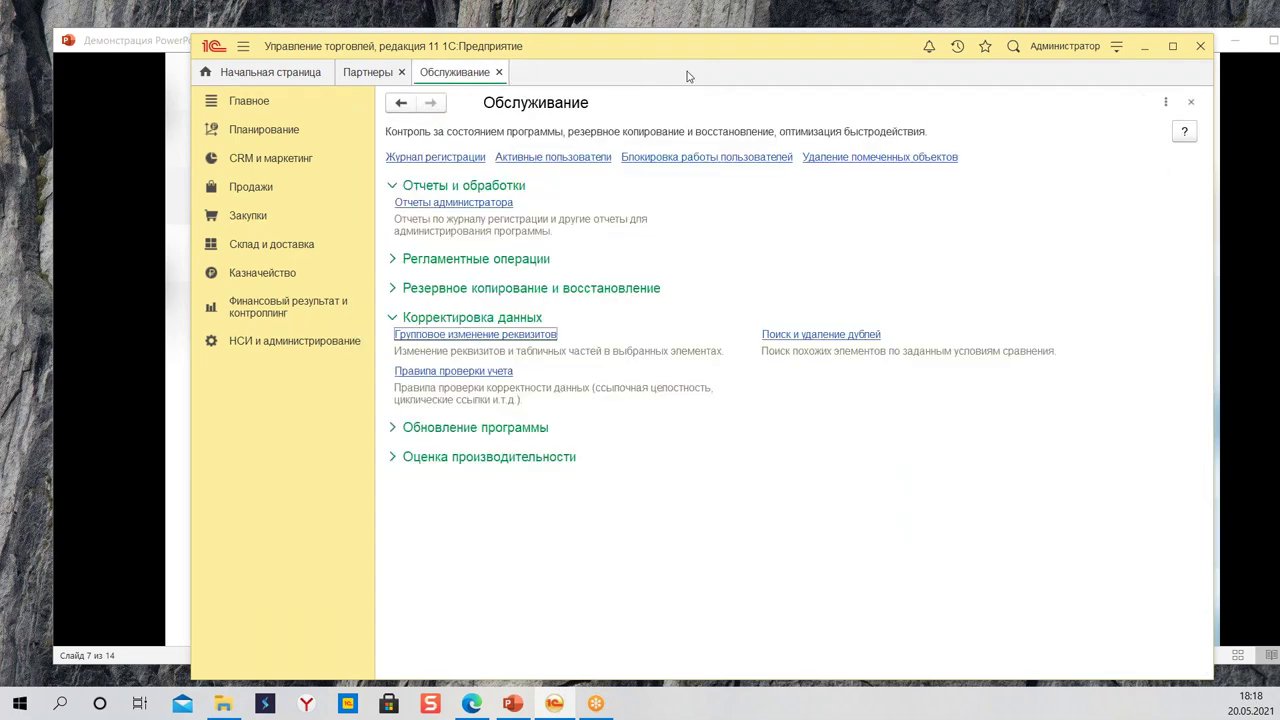
left_click(497, 73)
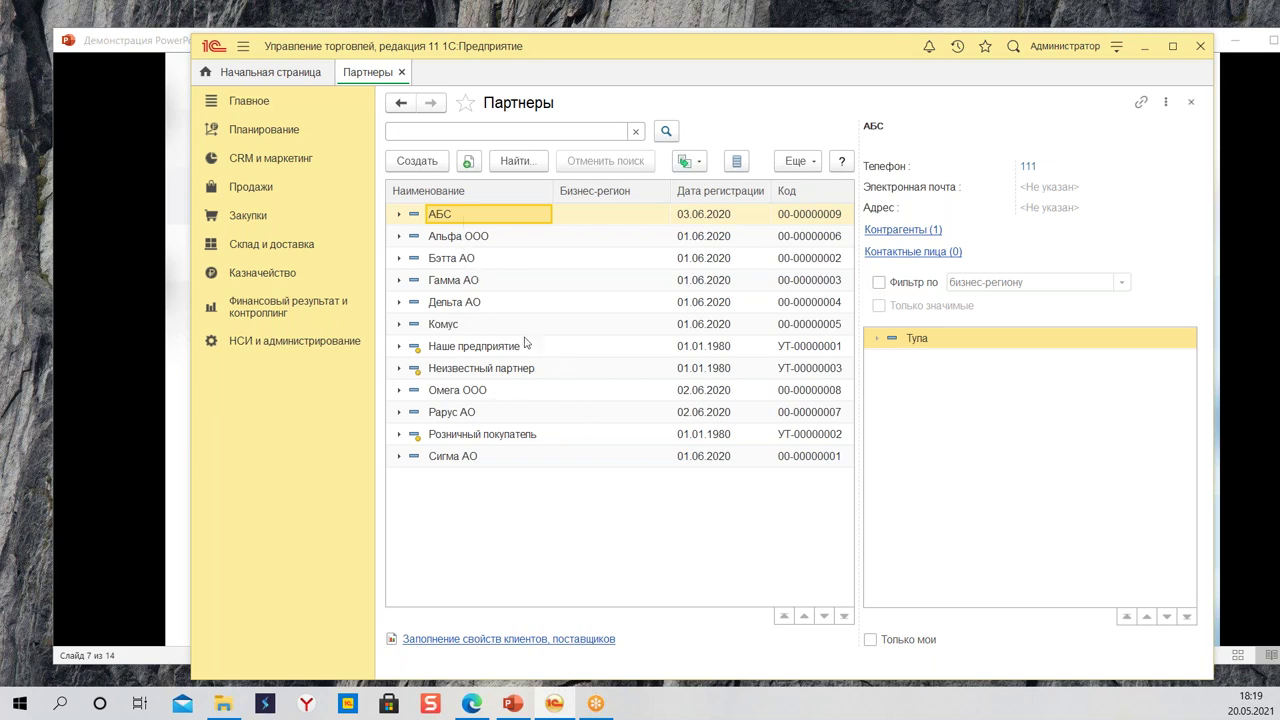
Step: Select АБС, Бэтта АО and Дельта АО in the Партнеры list and open them for Изменить выделенные
left_click(467, 260)
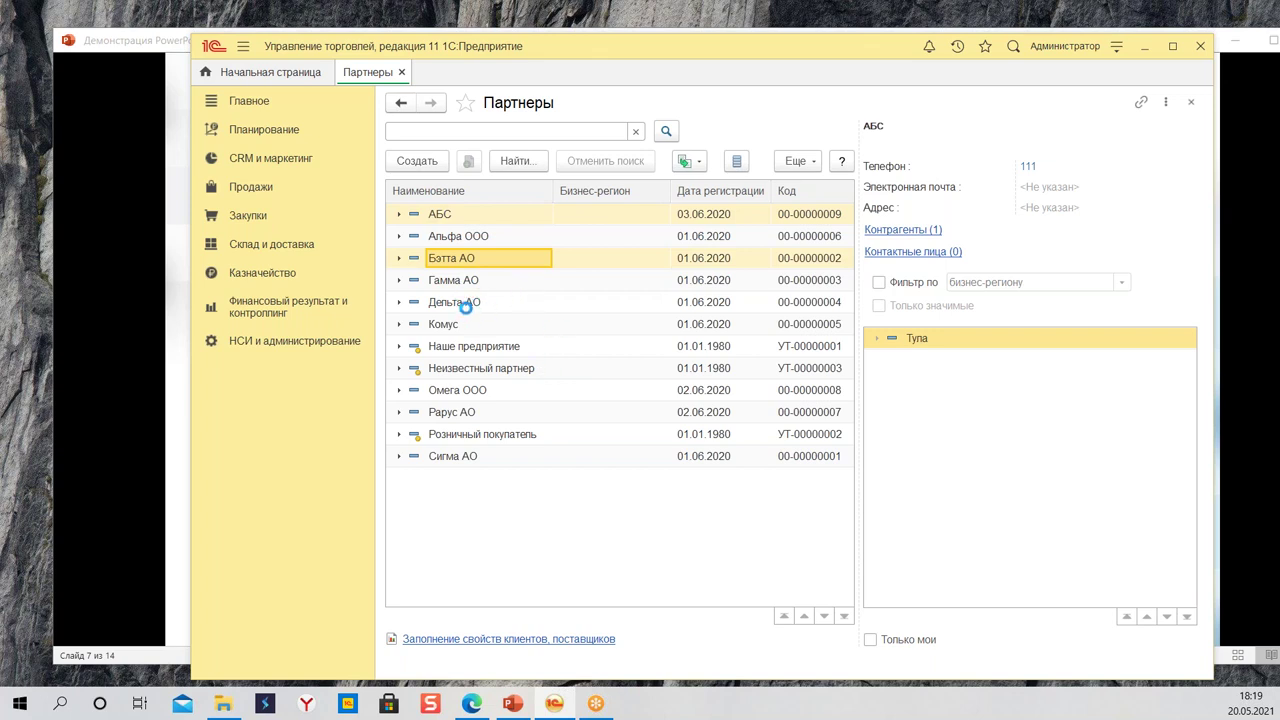
left_click(462, 304)
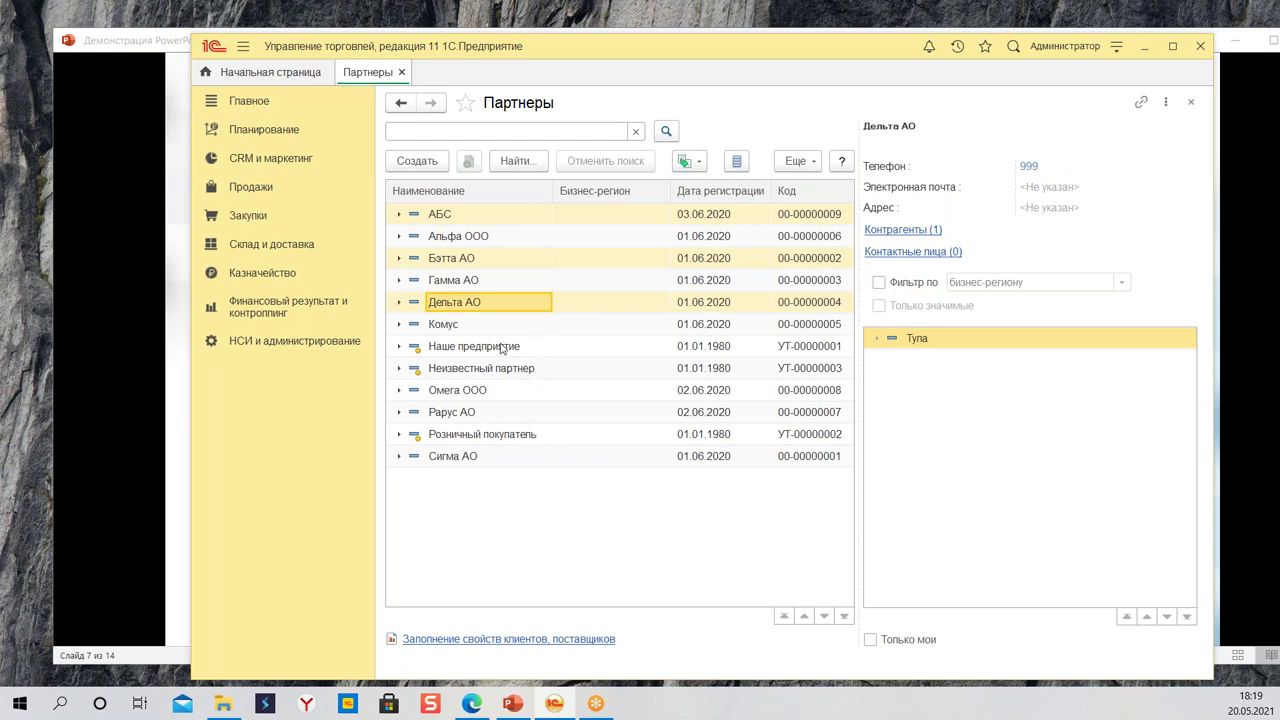
left_click(801, 168)
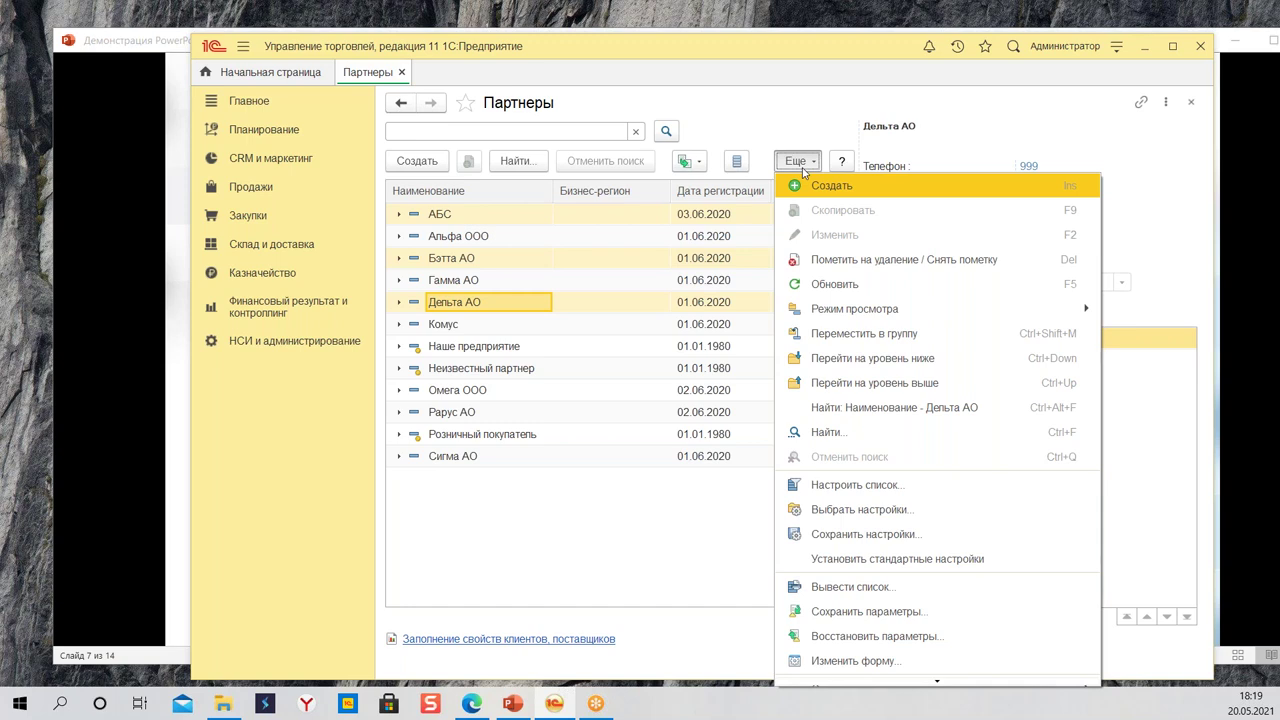
scroll(870, 305, "down", 5)
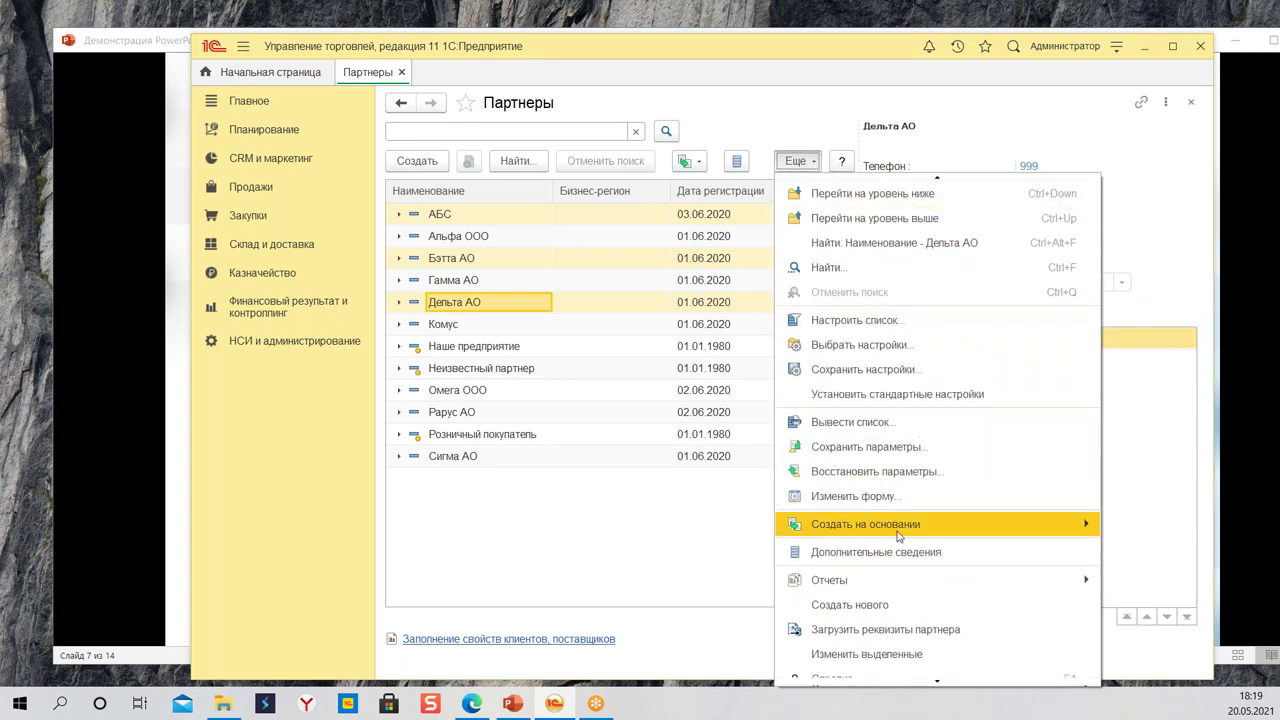
left_click(899, 652)
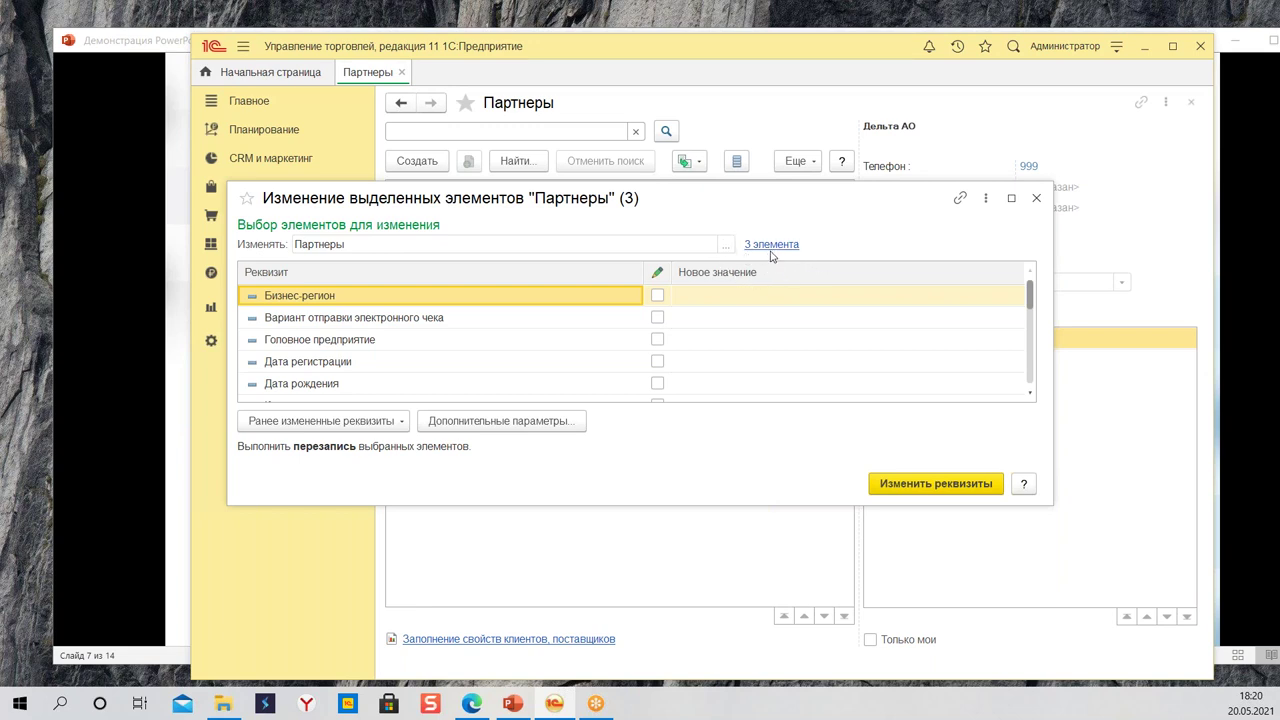
Step: Set Бизнес-регион to Тула for the selected partners, apply the attribute change and finish the dialog
left_click(657, 296)
left_click(770, 294)
left_click(718, 320)
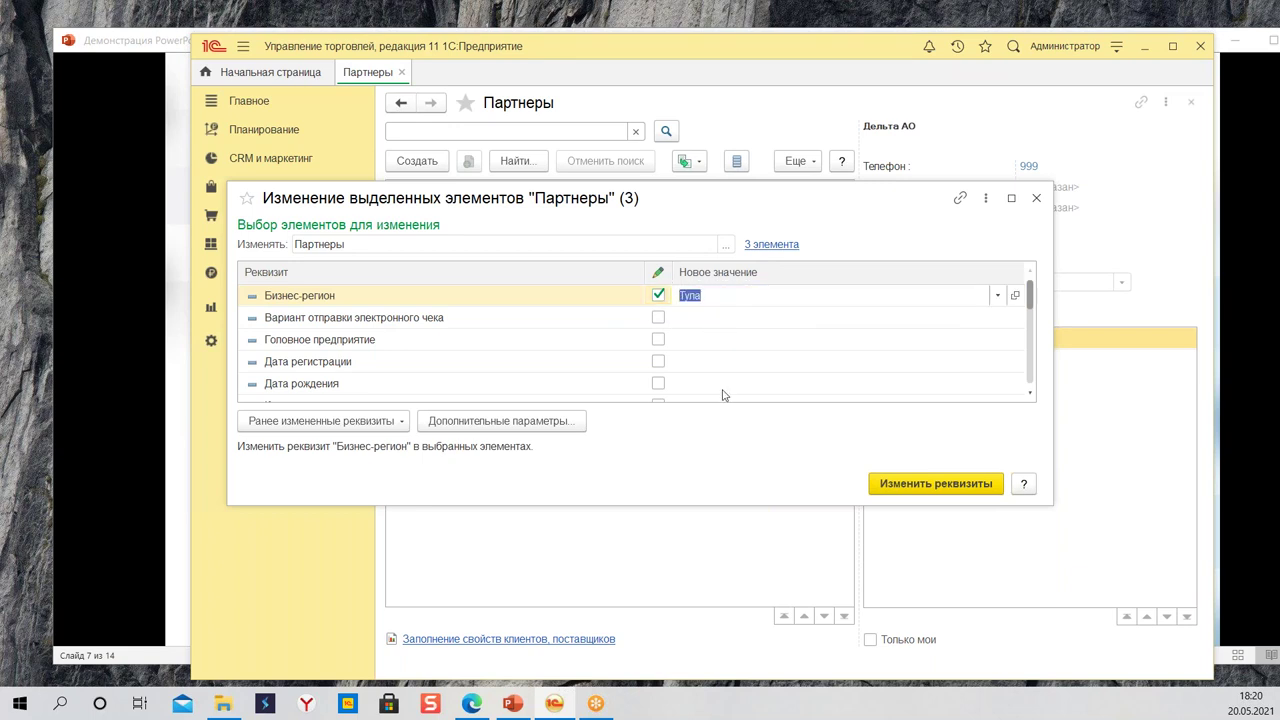
left_click(780, 340)
left_click(696, 299)
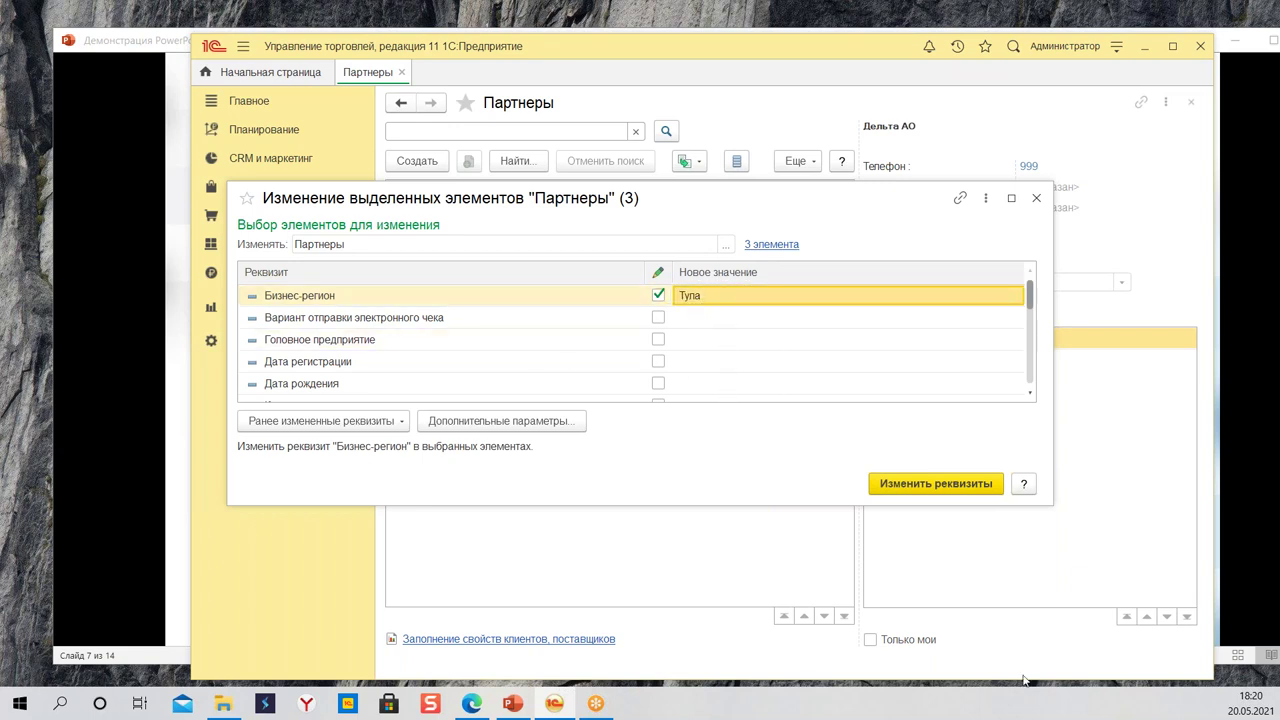
left_click(913, 486)
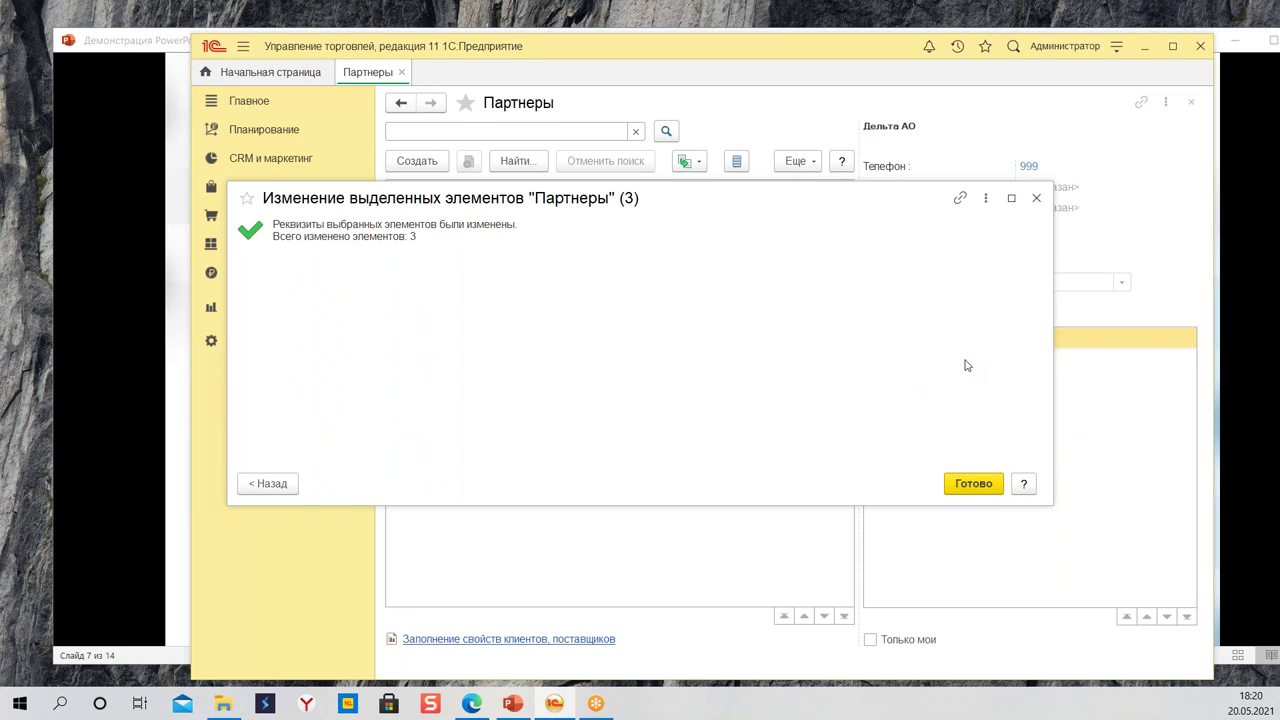
left_click(973, 484)
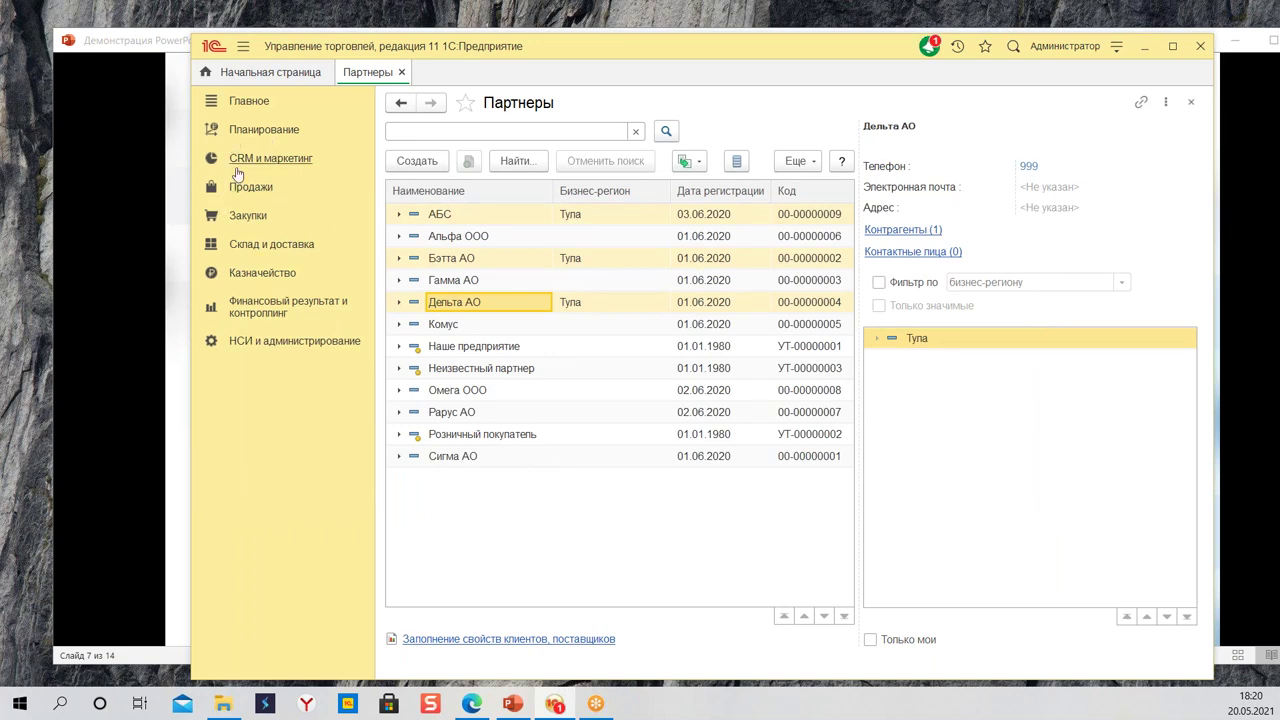
Step: Open Документы закупки (все) from Закупки and select the last five received invoices in the list
left_click(252, 226)
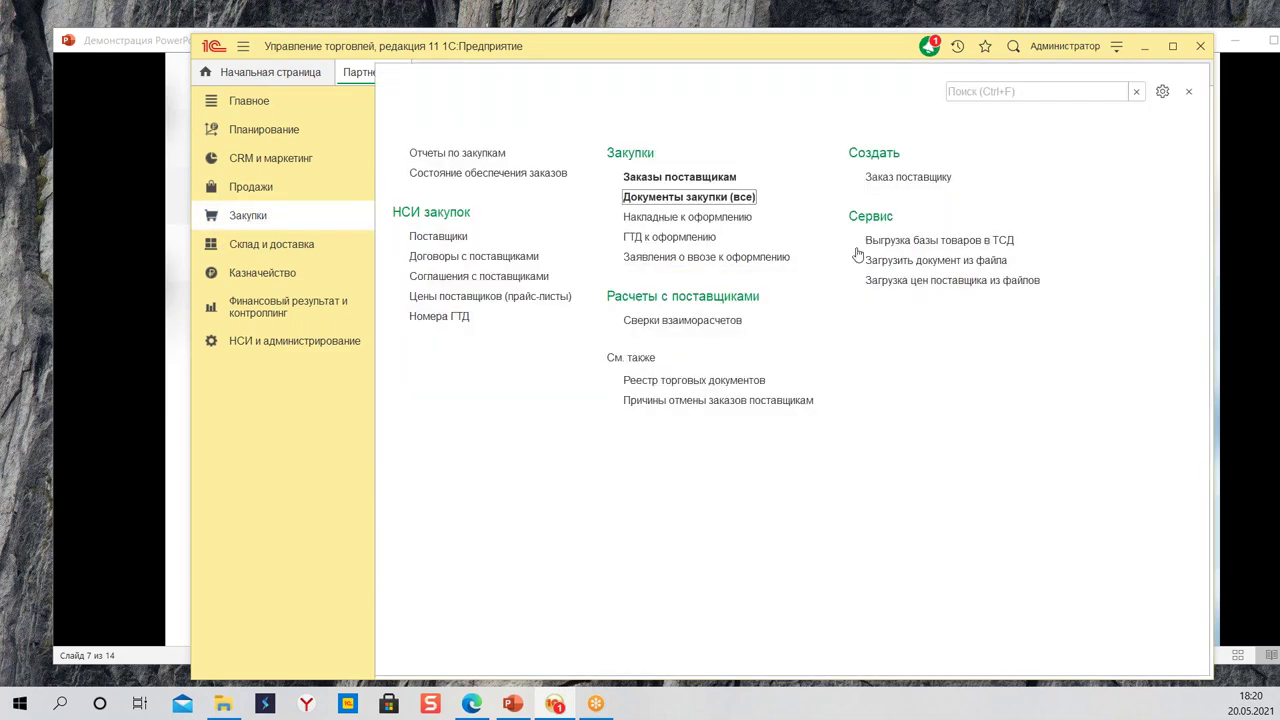
left_click(676, 197)
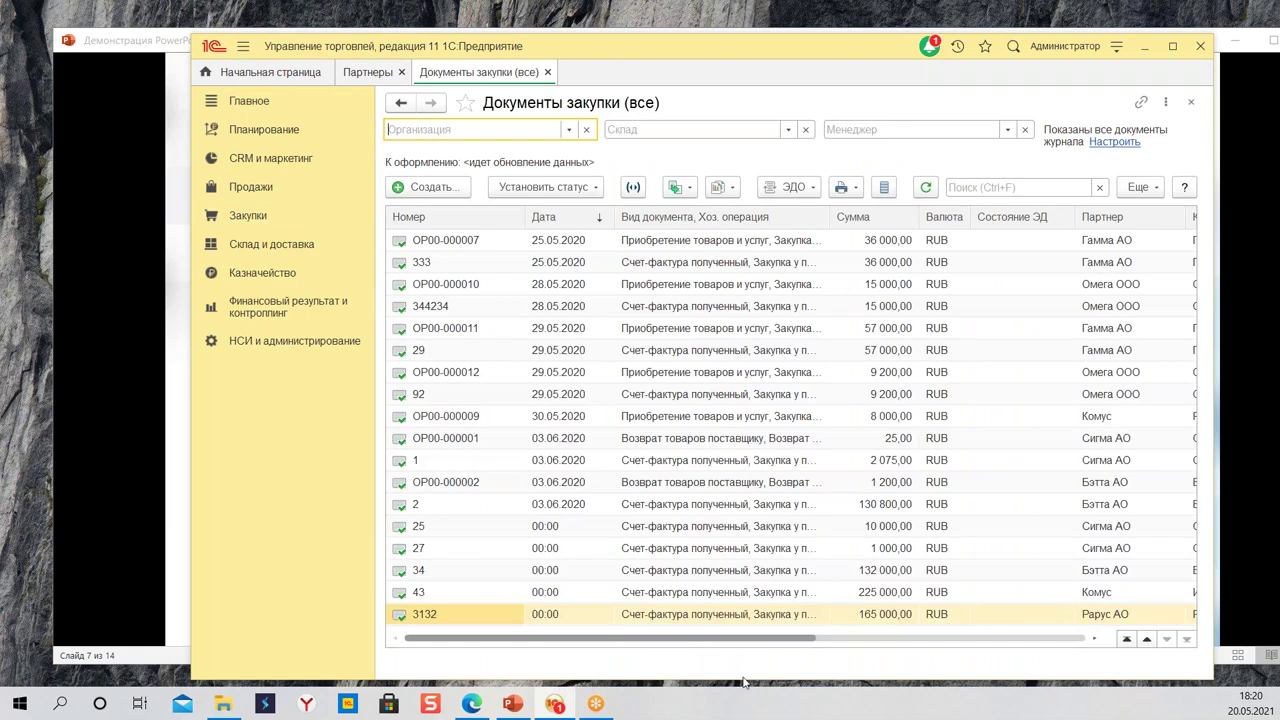
left_click(737, 613, "ctrl")
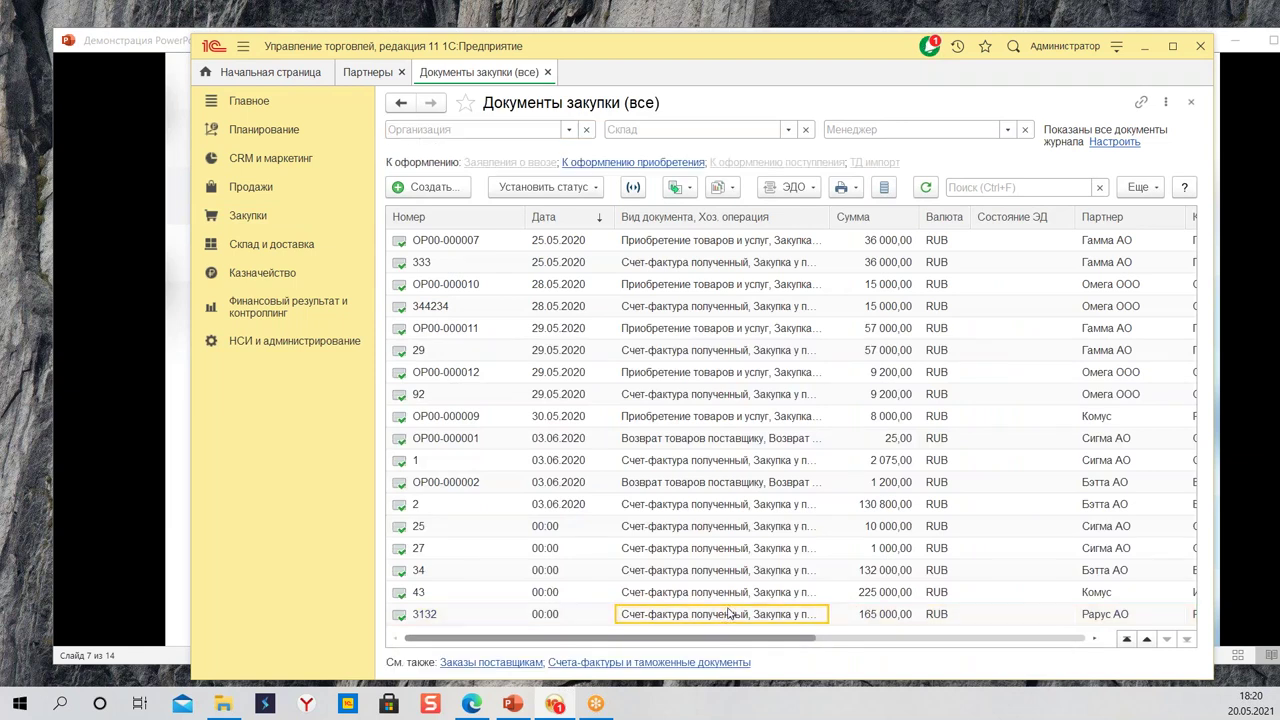
left_click(737, 571, "ctrl")
left_click(745, 616, "ctrl")
left_click(739, 591, "ctrl")
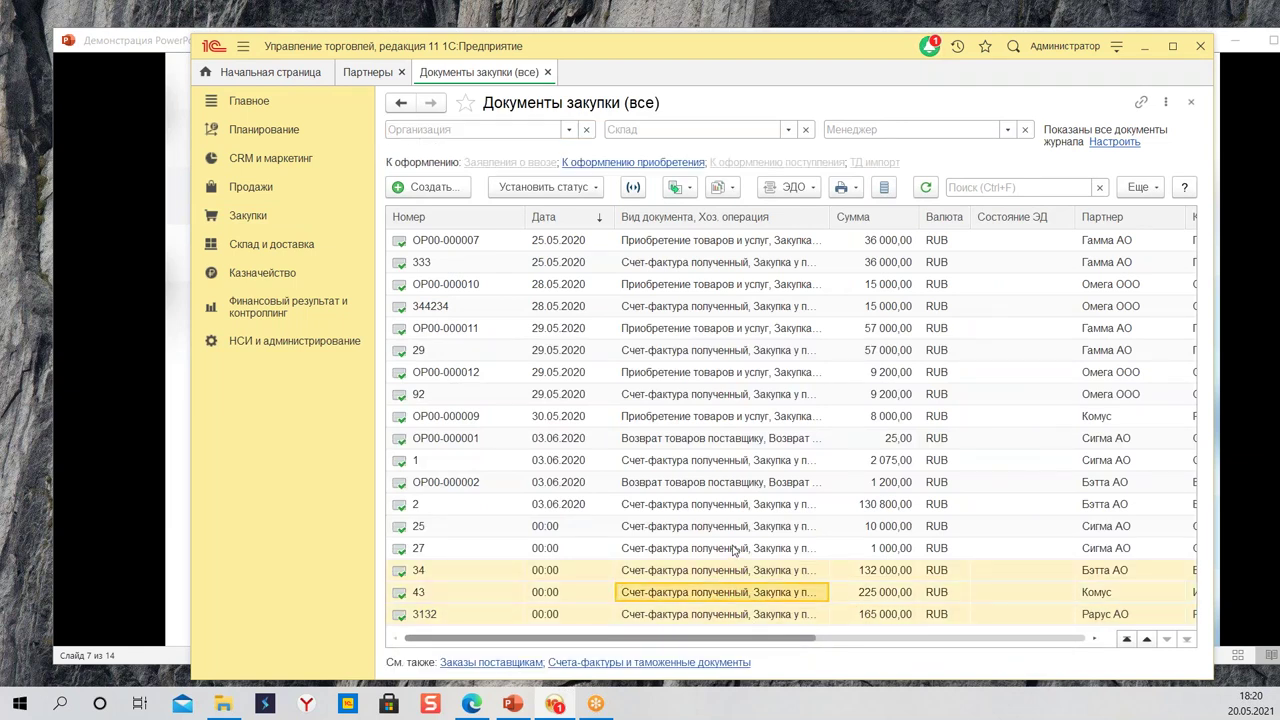
left_click(735, 550, "ctrl")
left_click(738, 527, "ctrl")
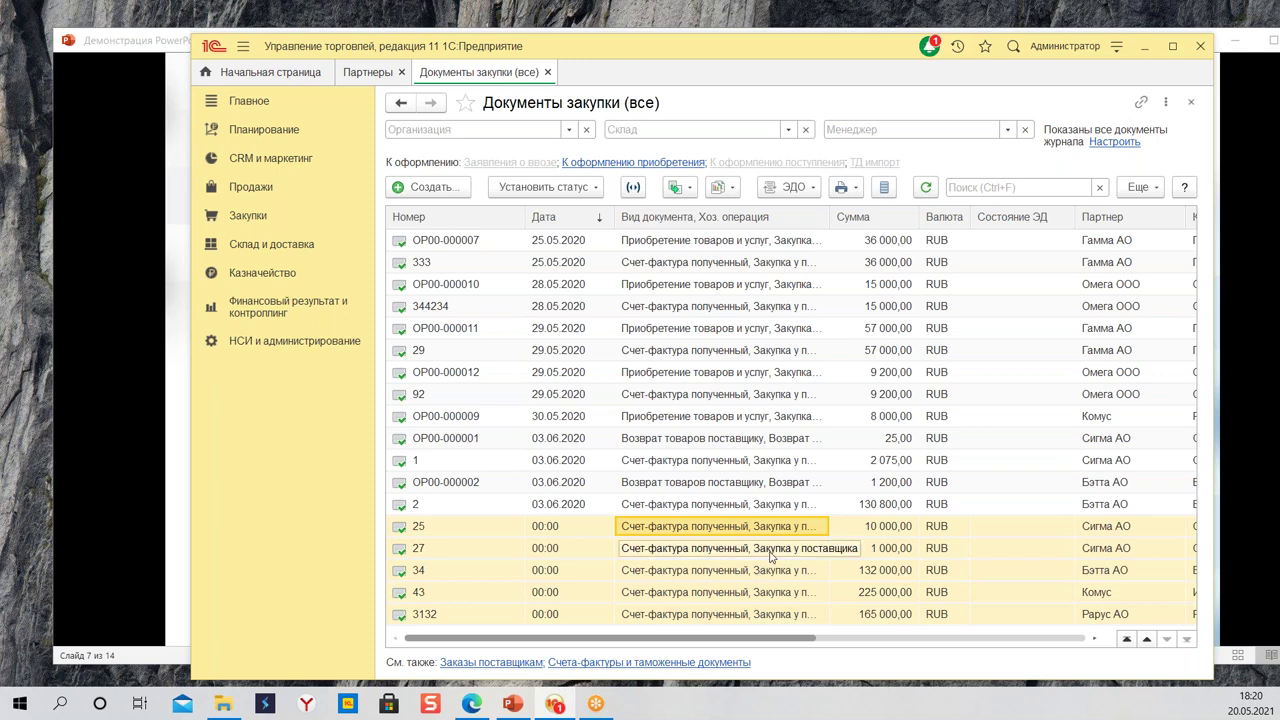
Step: Look through the available commands of the purchase documents list for a way to change the selected invoices as a group
right_click(768, 550)
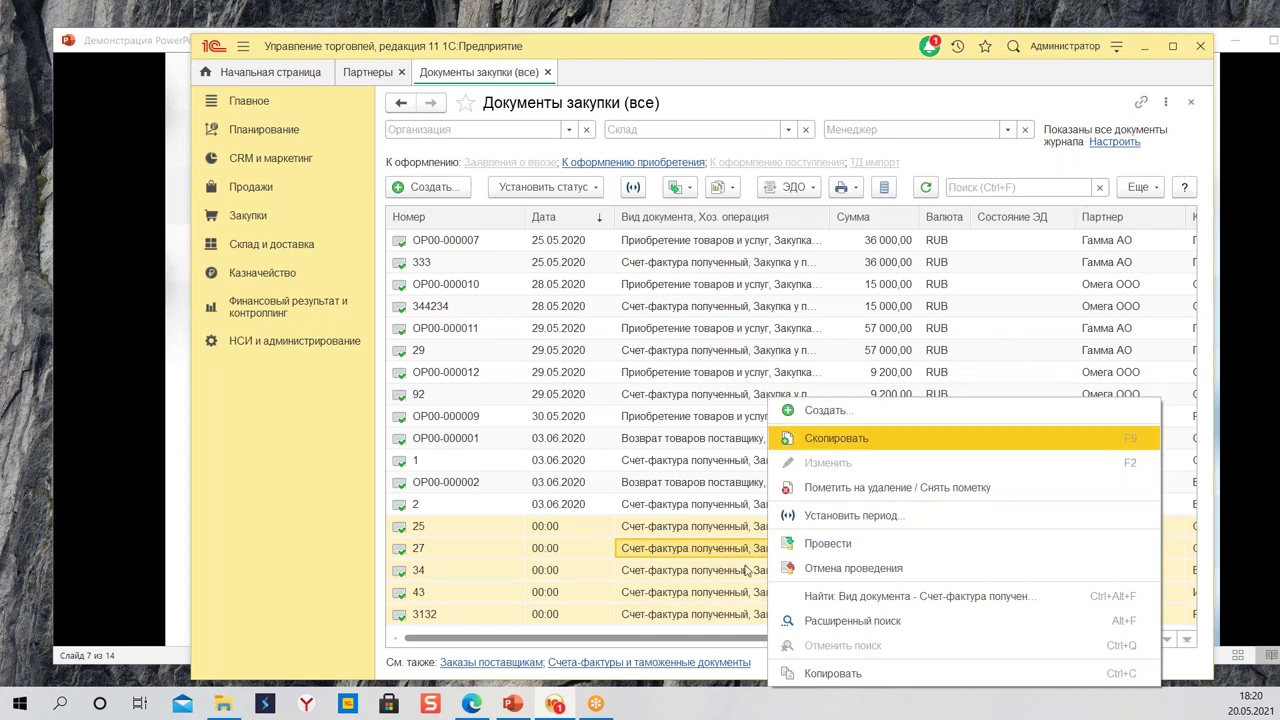
left_click(1142, 187)
scroll(1140, 490, "down", 4)
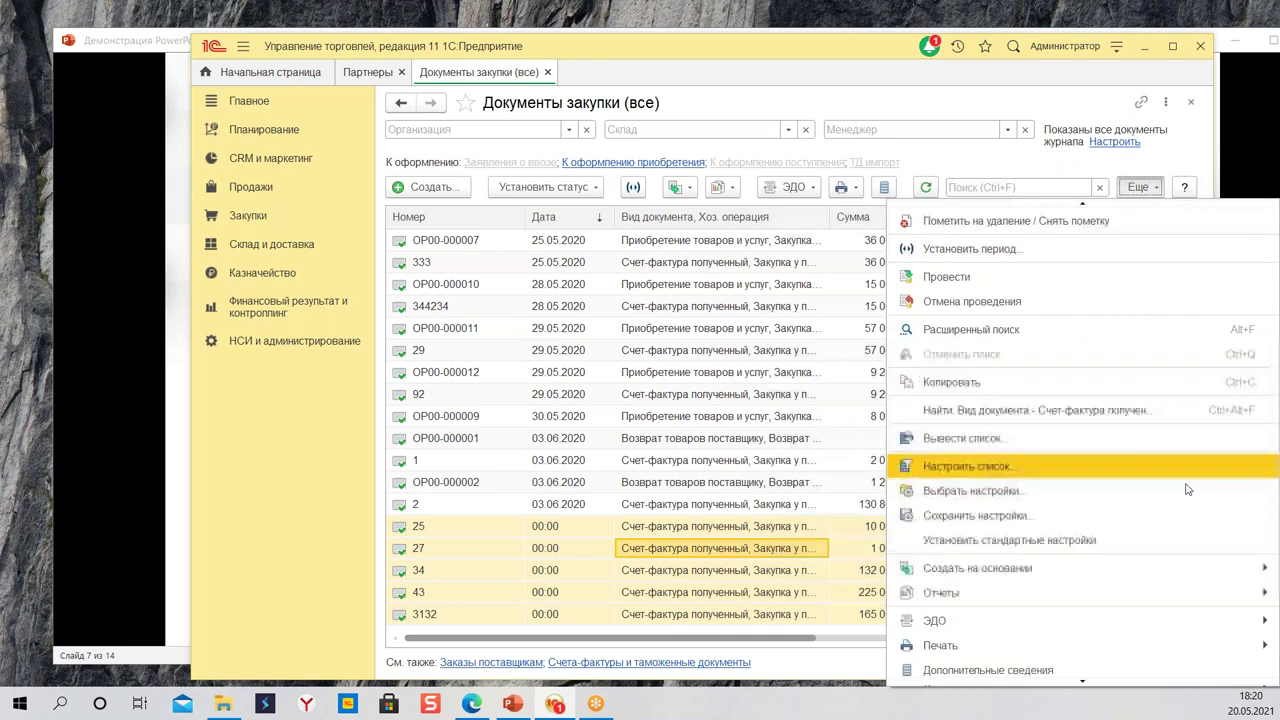
scroll(1124, 494, "down", 1)
mouse_move(1124, 515)
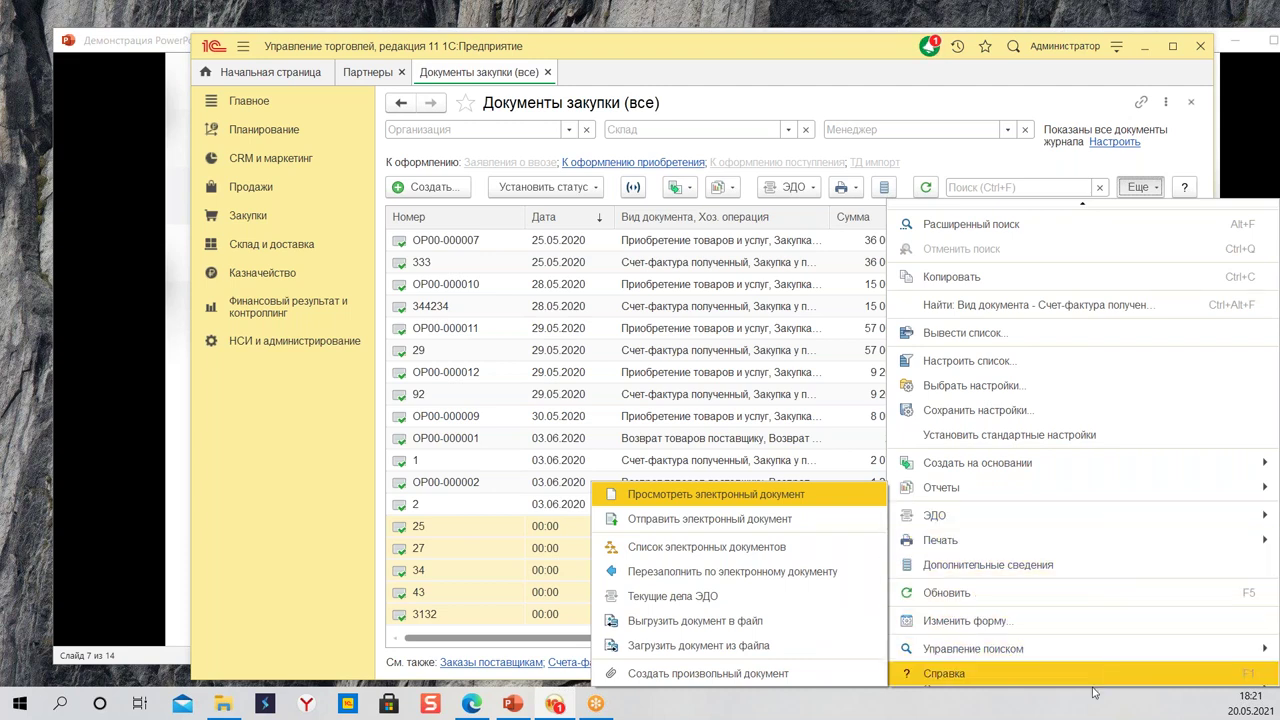
mouse_move(1034, 646)
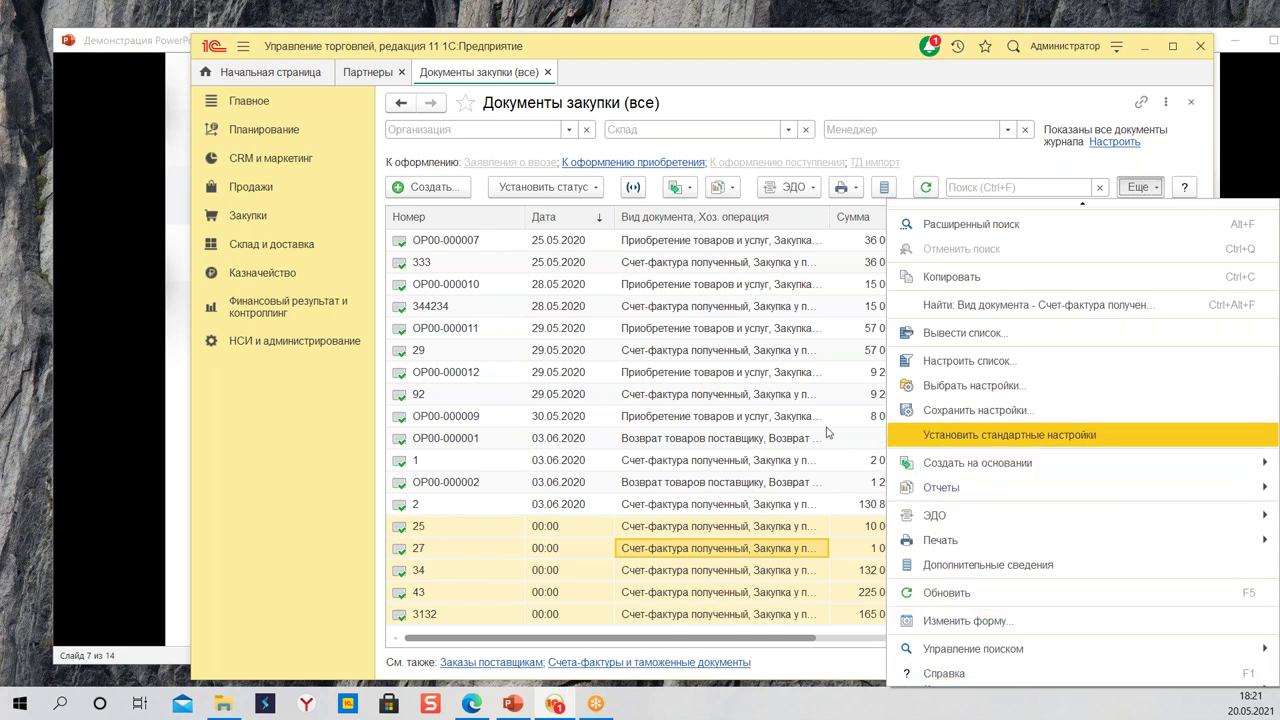
left_click(692, 546)
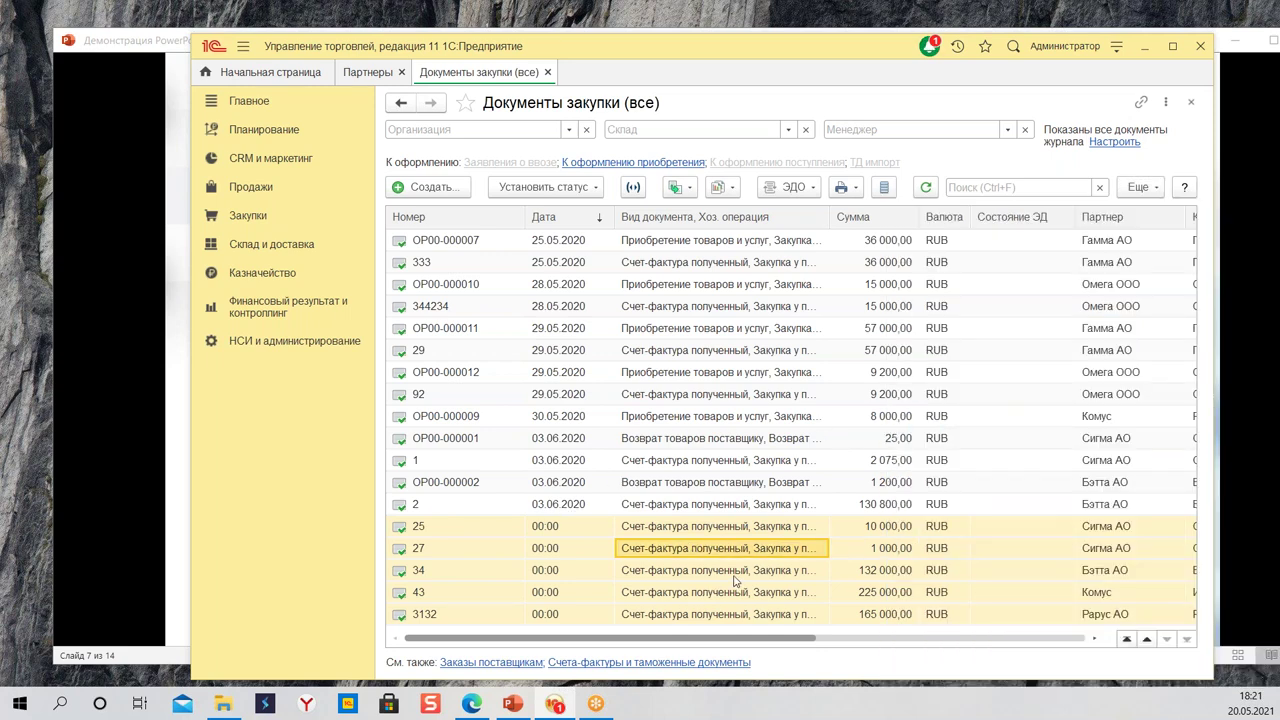
right_click(731, 550)
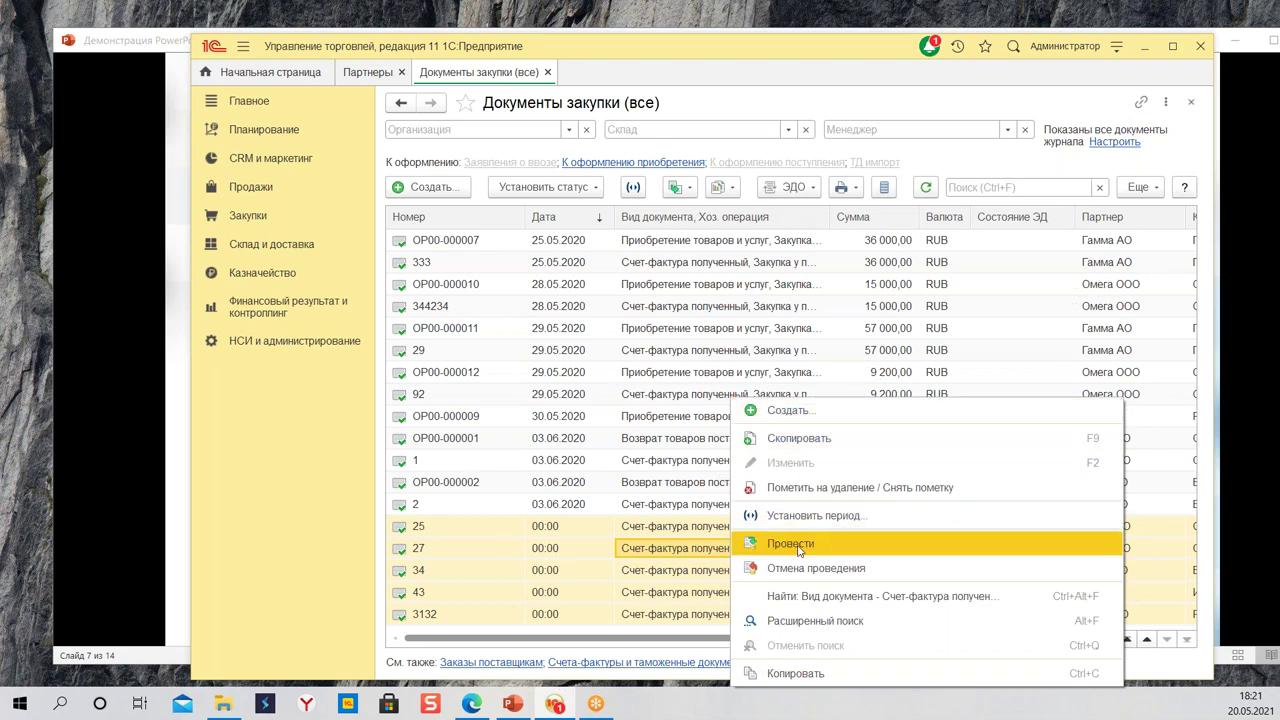
left_click(504, 570)
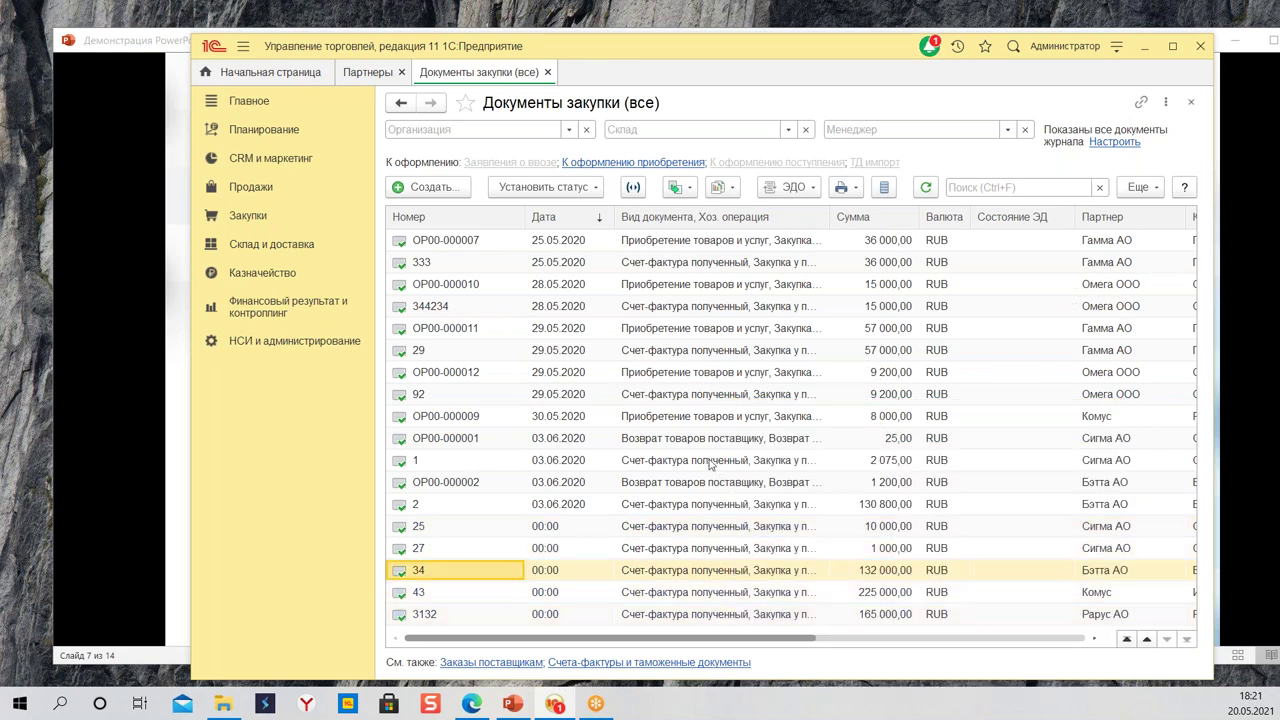
left_click(1166, 103)
key("Escape")
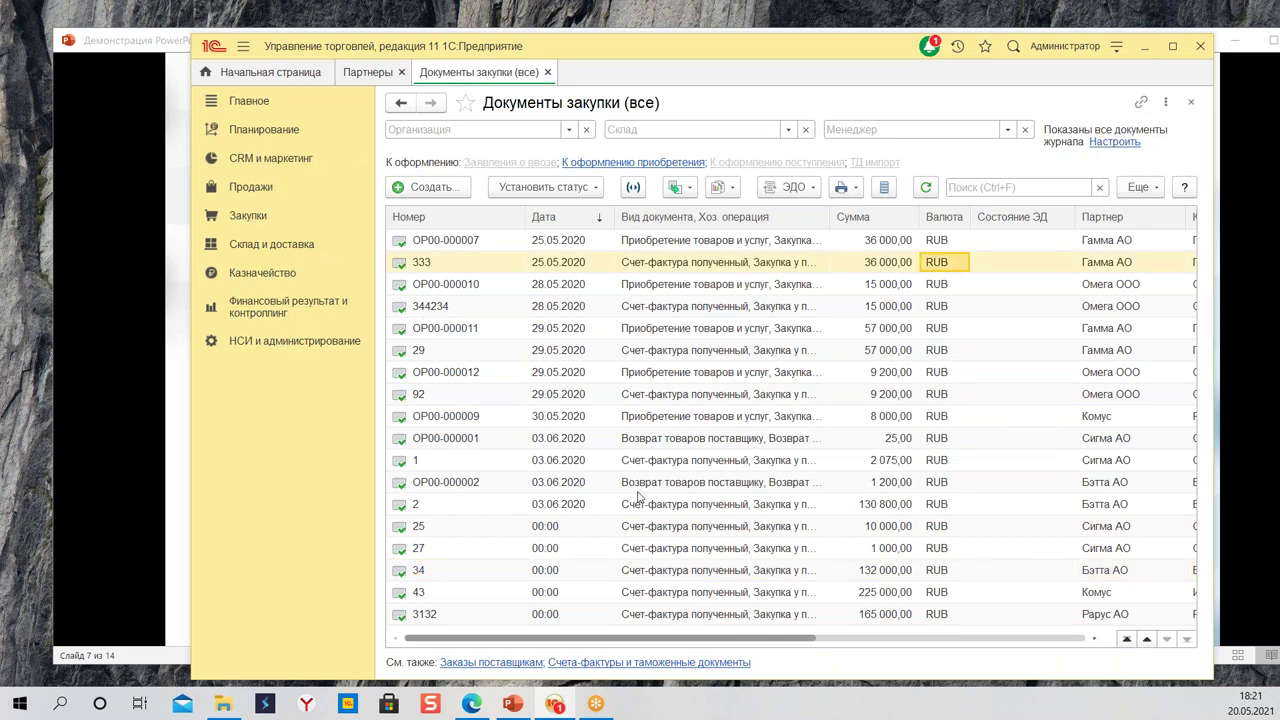
Step: Open the Номенклатура list and start Изменить выделенные for Ксерокс, Принтер Epson, Принтер HP and Факс
left_click(284, 344)
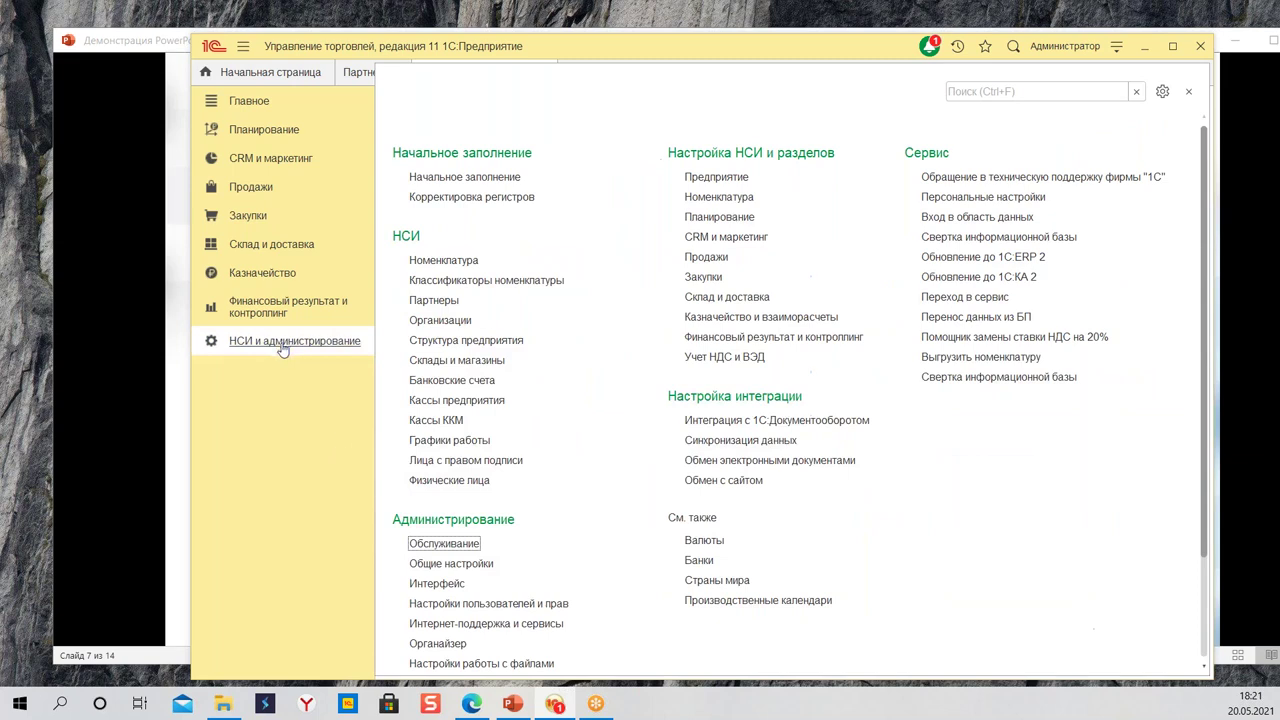
left_click(452, 261)
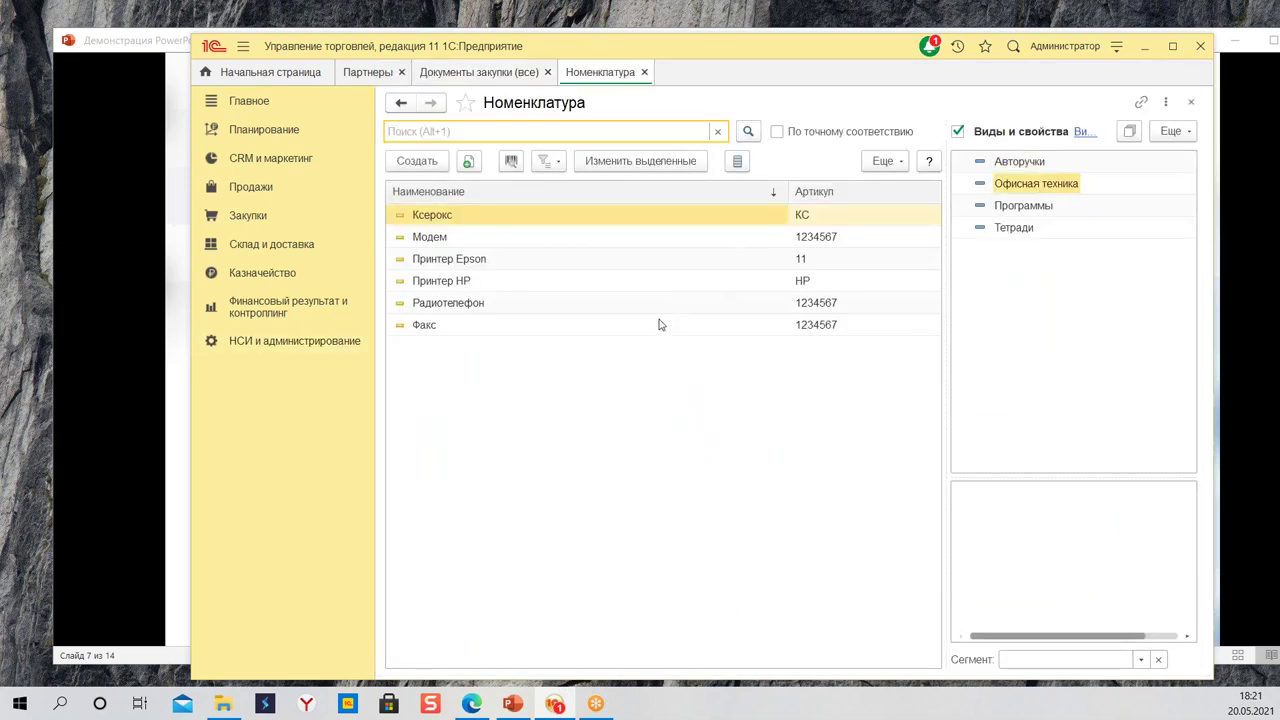
left_click(430, 325, "ctrl")
left_click(462, 281, "ctrl")
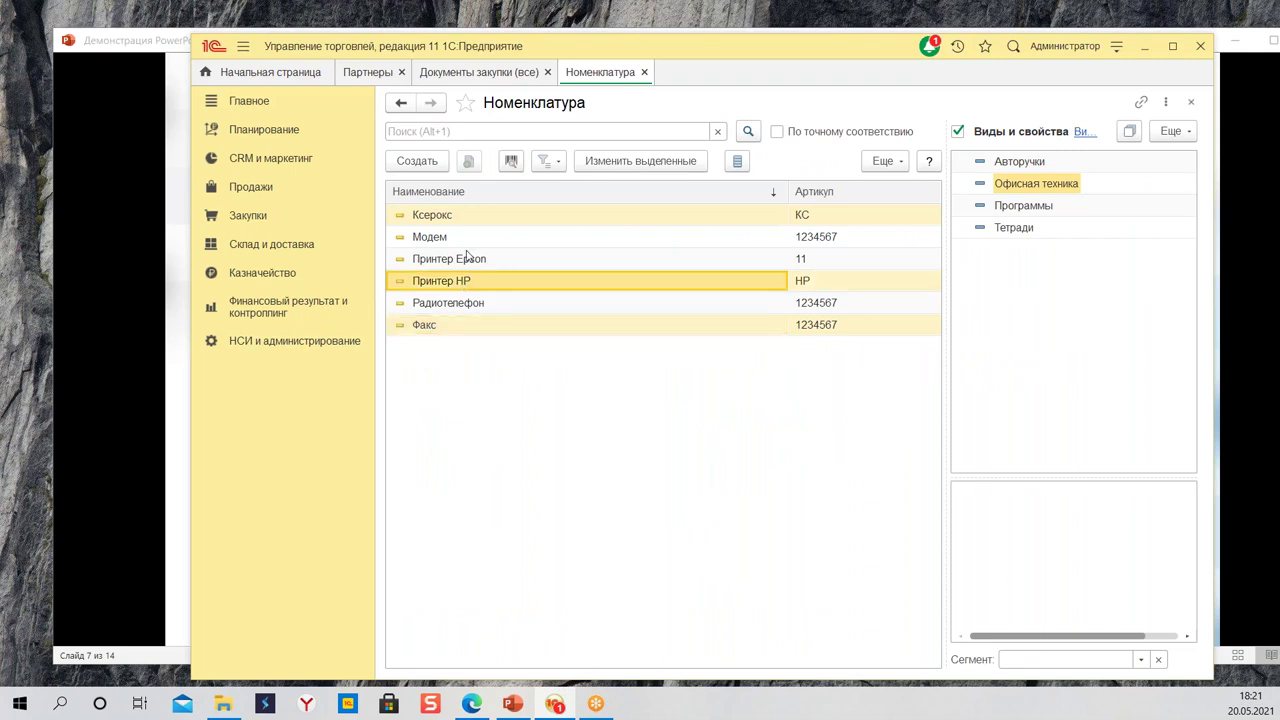
left_click(467, 257, "ctrl")
left_click(897, 166)
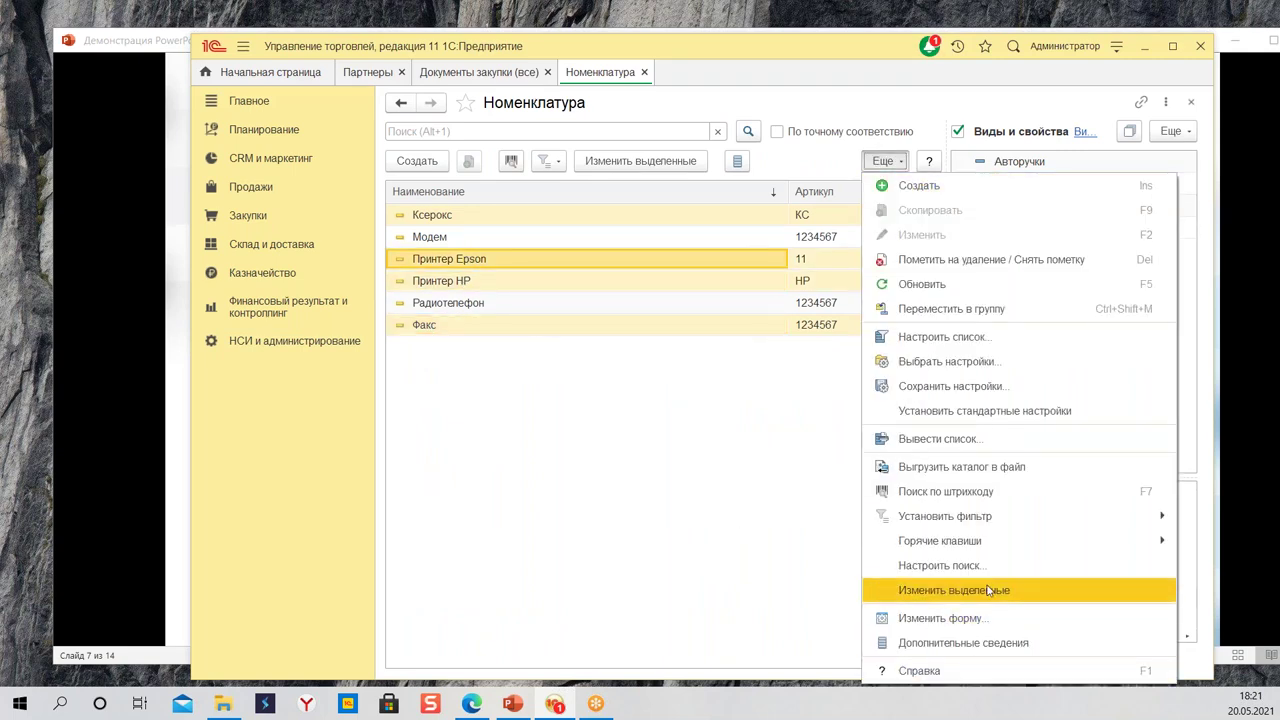
left_click(954, 590)
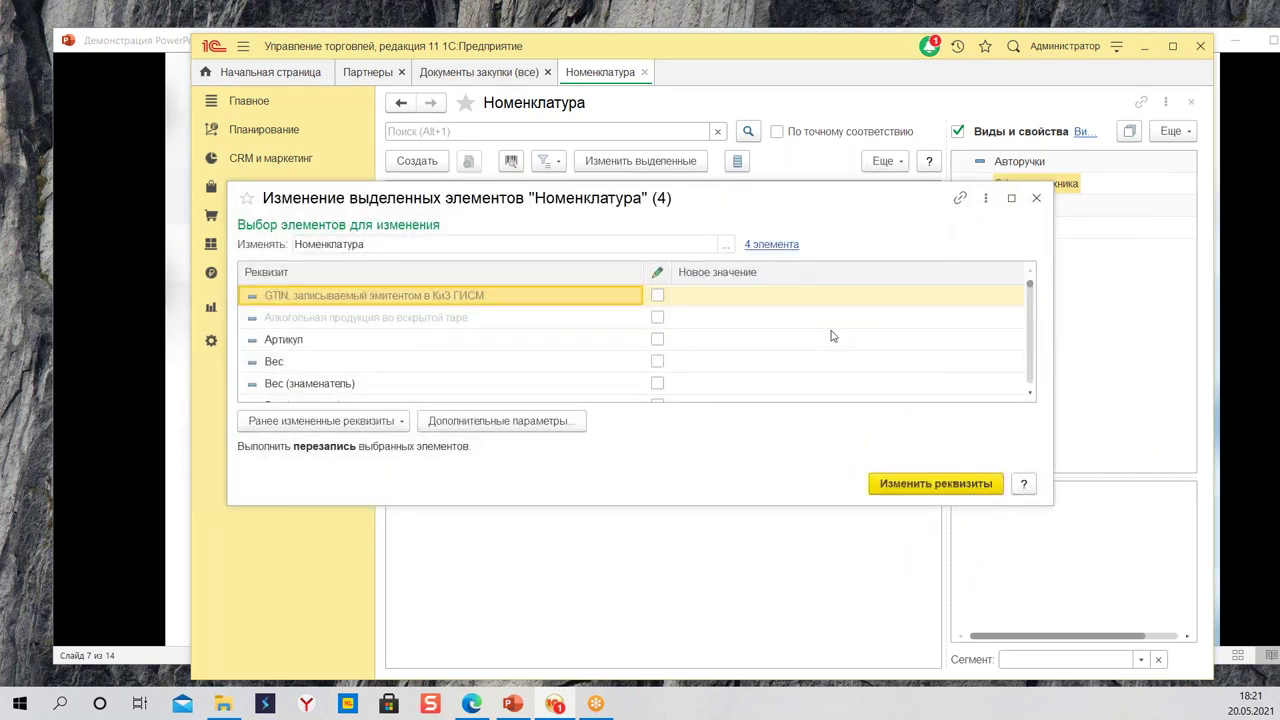
Step: Set Артикул to аоаоа for the four selected items, apply the attribute change, finish the dialog and check the article codes in the list
left_click(656, 340)
left_click(692, 318)
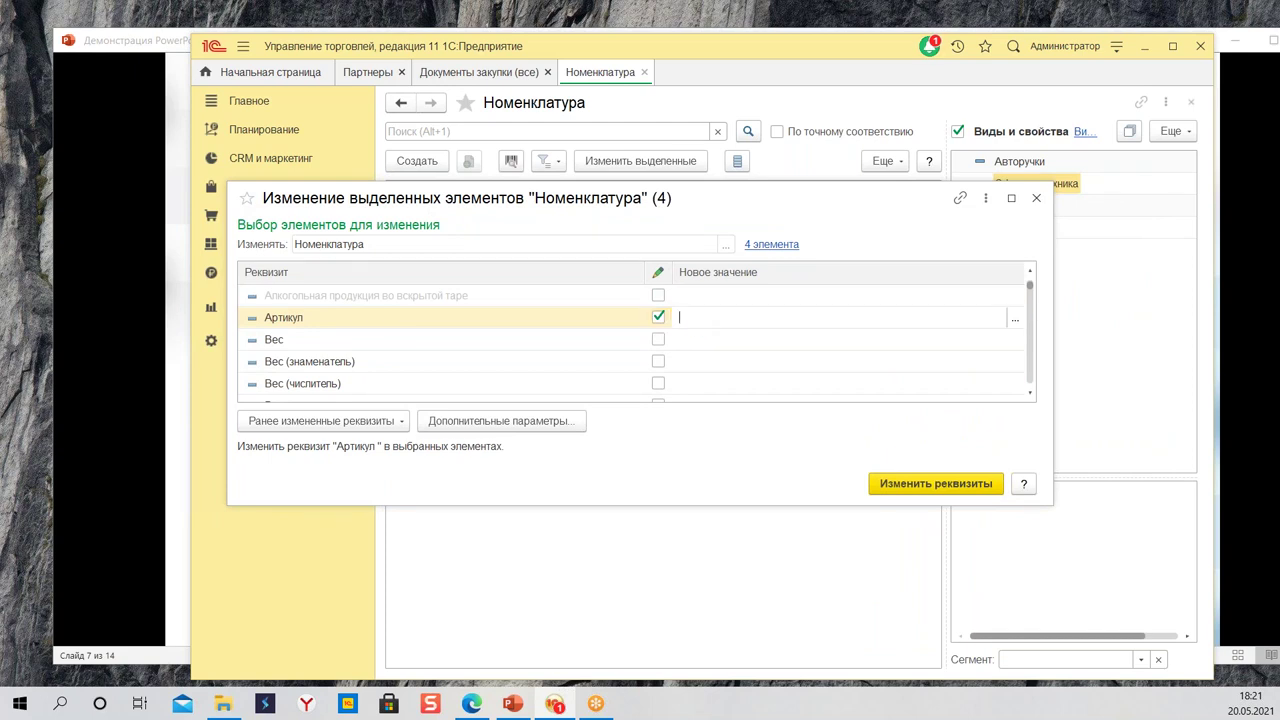
type("aoaoa")
left_click(935, 483)
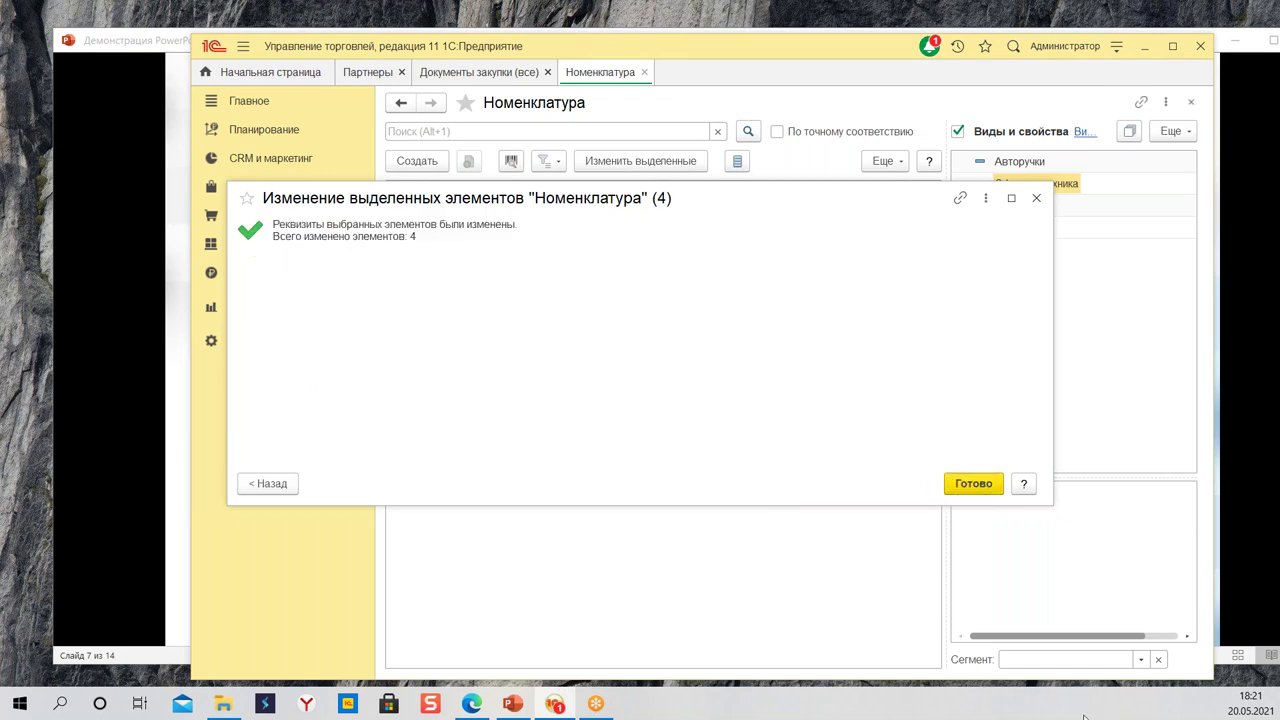
left_click(985, 485)
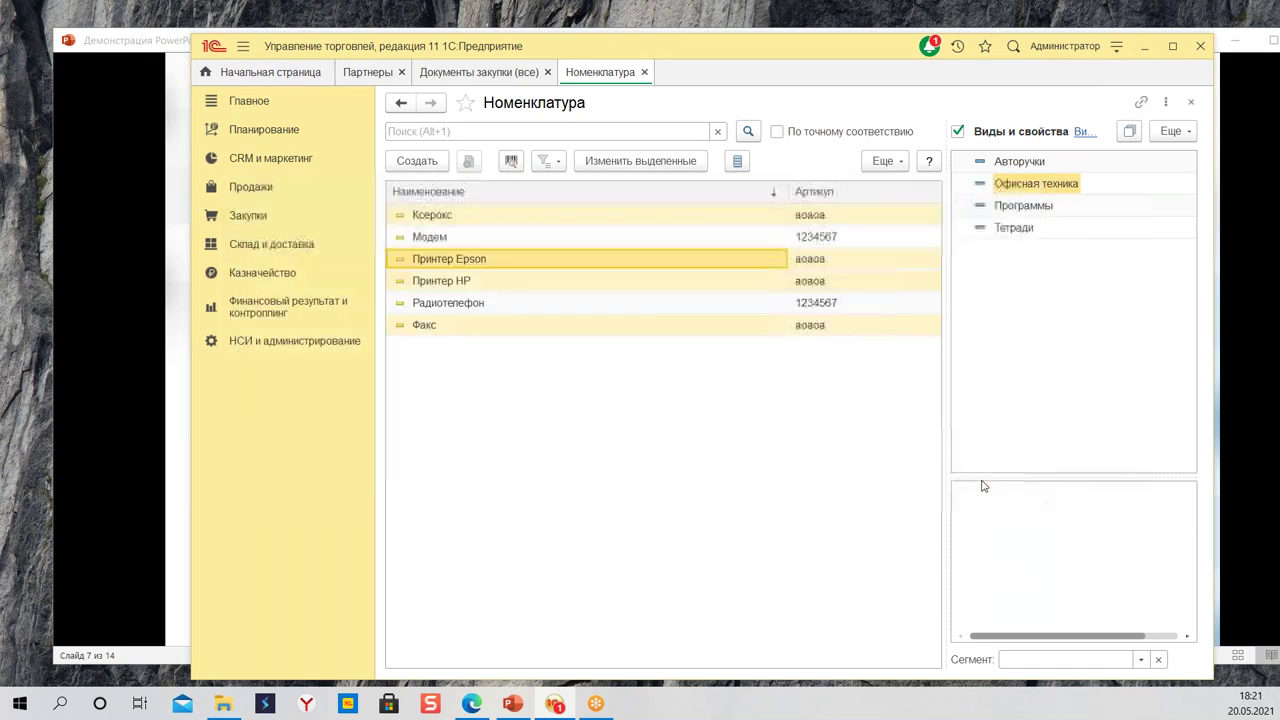
left_click(830, 262)
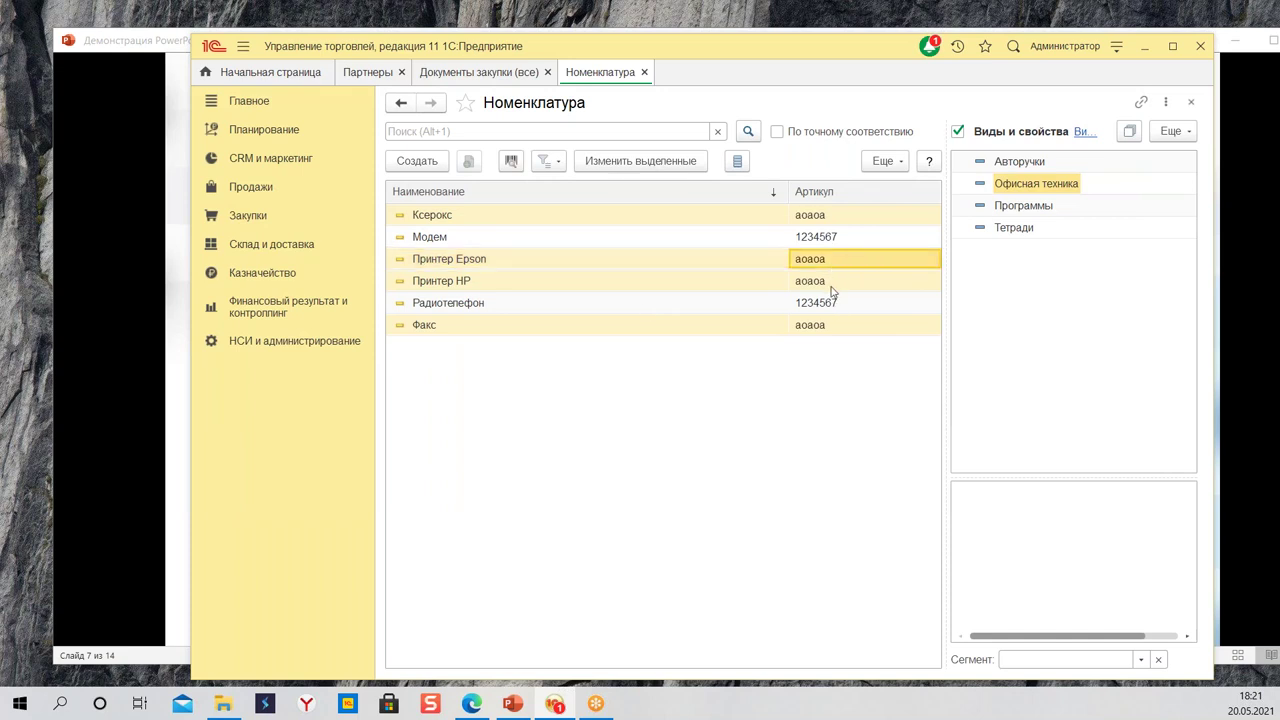
left_click(809, 326)
left_click(826, 283)
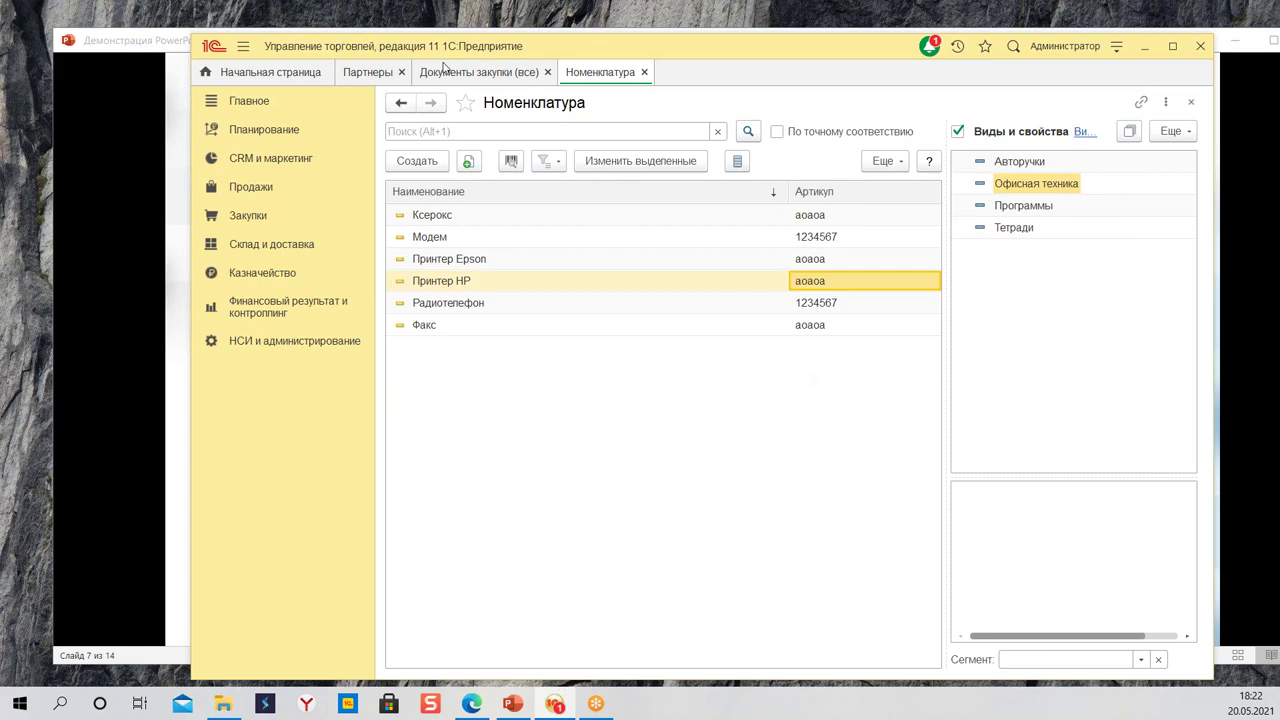
Step: View Групповое изменение реквизитов under Корректировка данных in Обслуживание and close every opened page except Партнеры
left_click(266, 341)
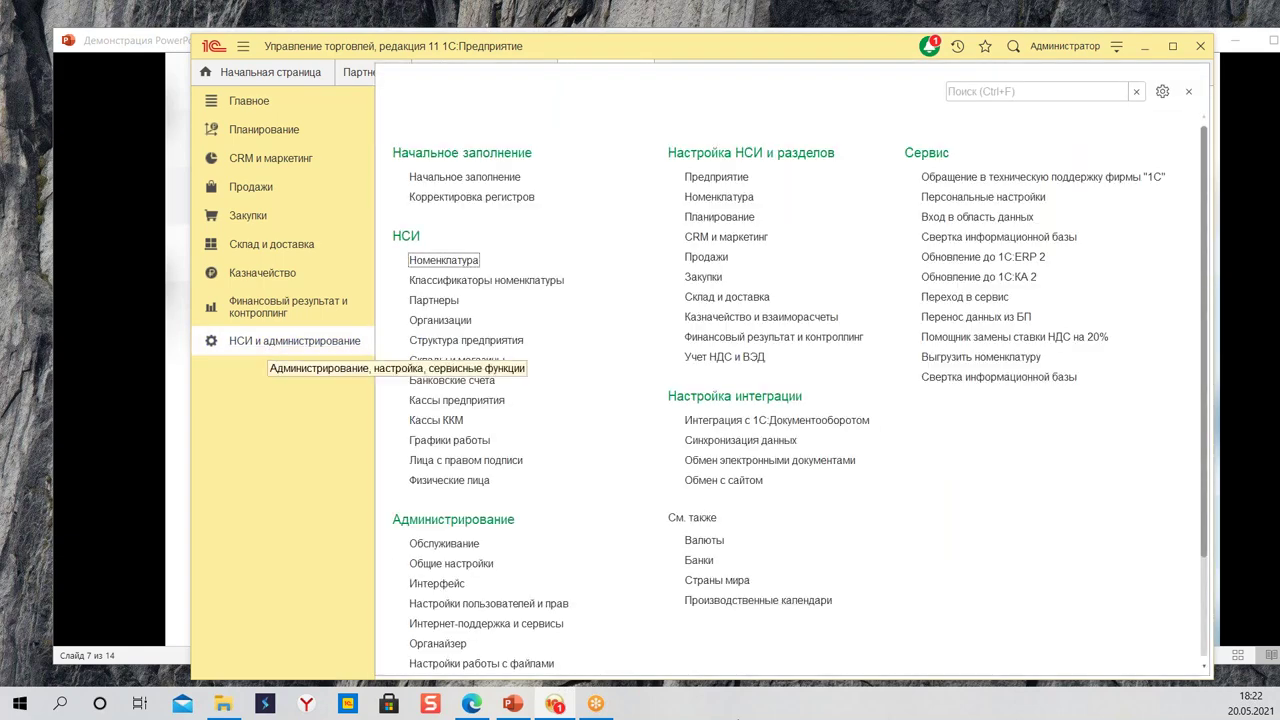
left_click(448, 546)
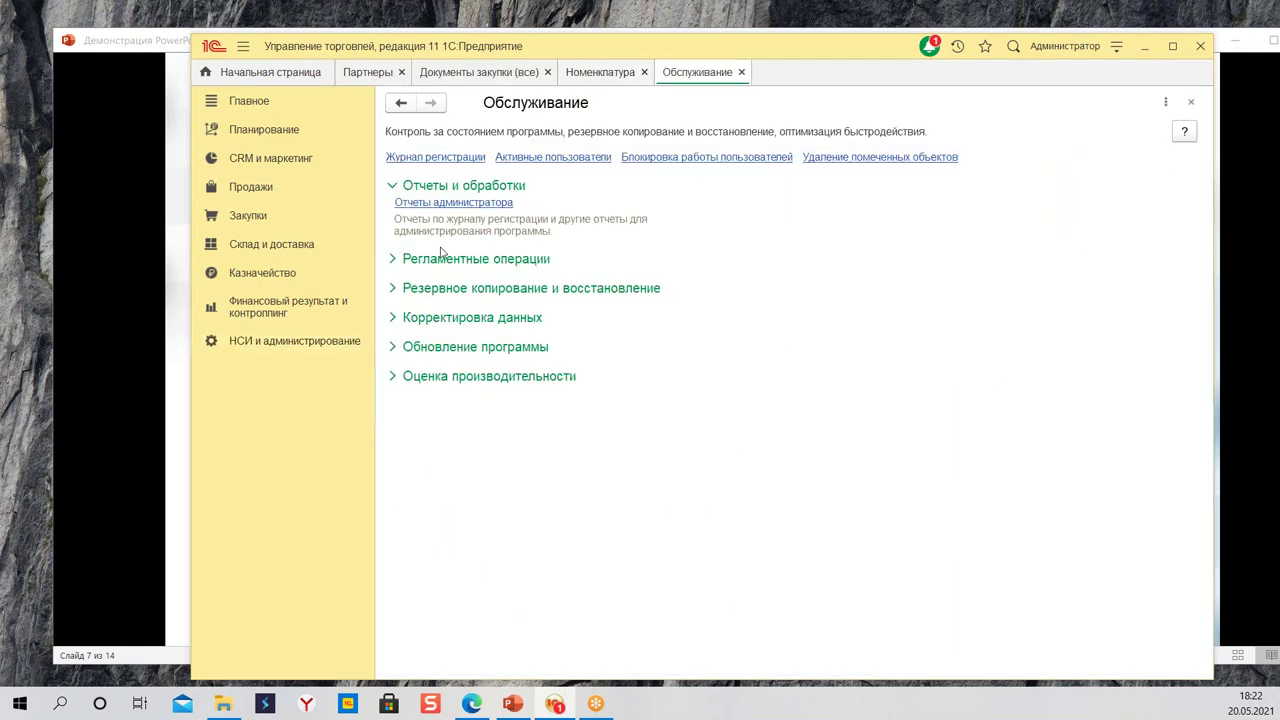
left_click(482, 317)
left_click(484, 343)
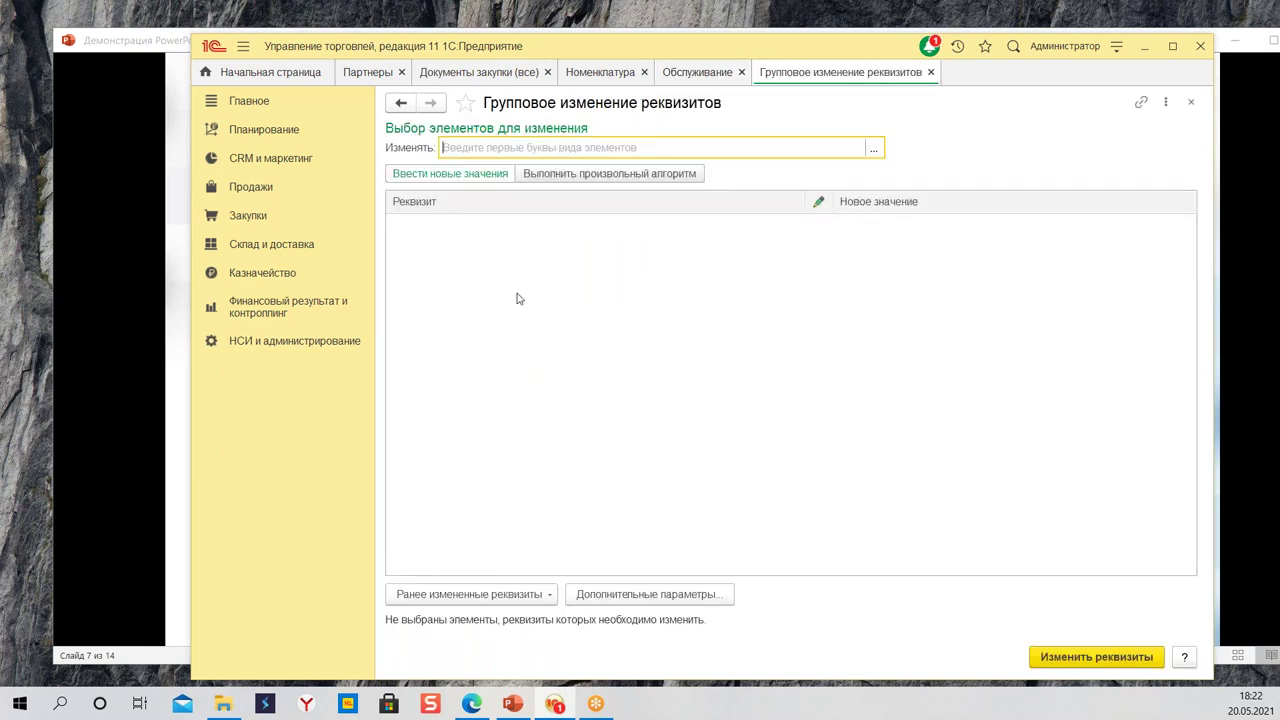
left_click(930, 72)
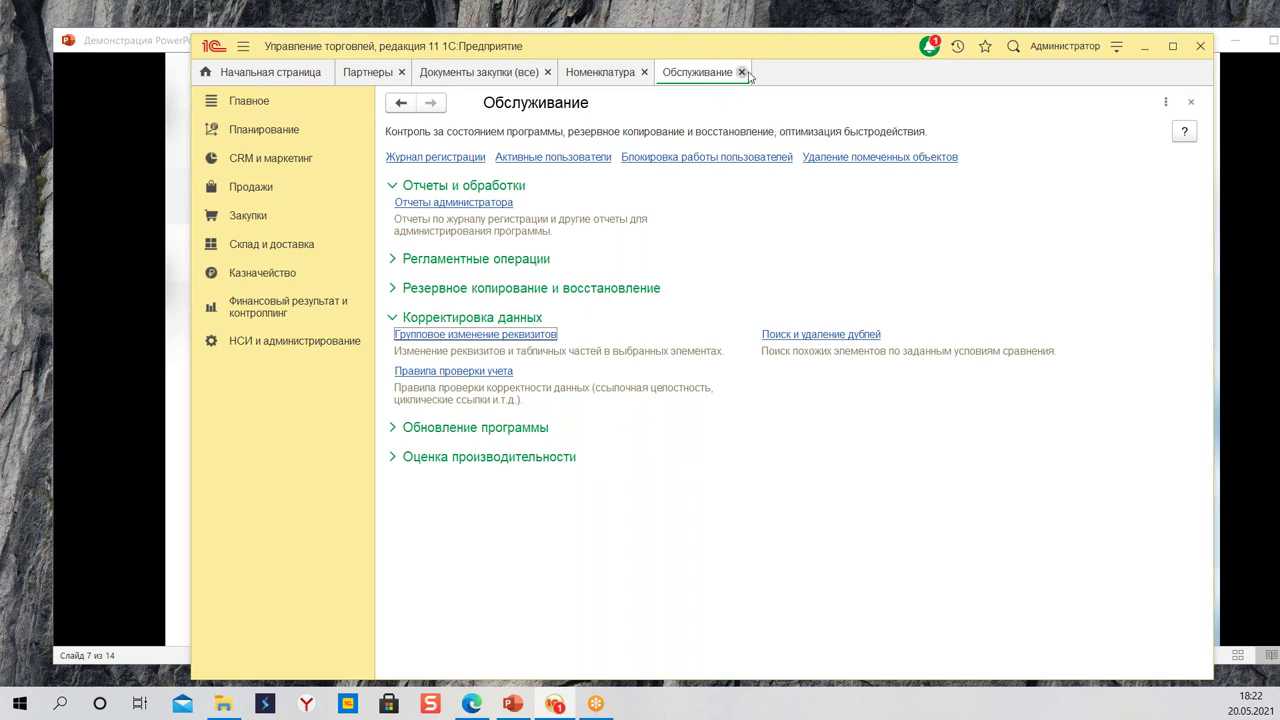
left_click(462, 336)
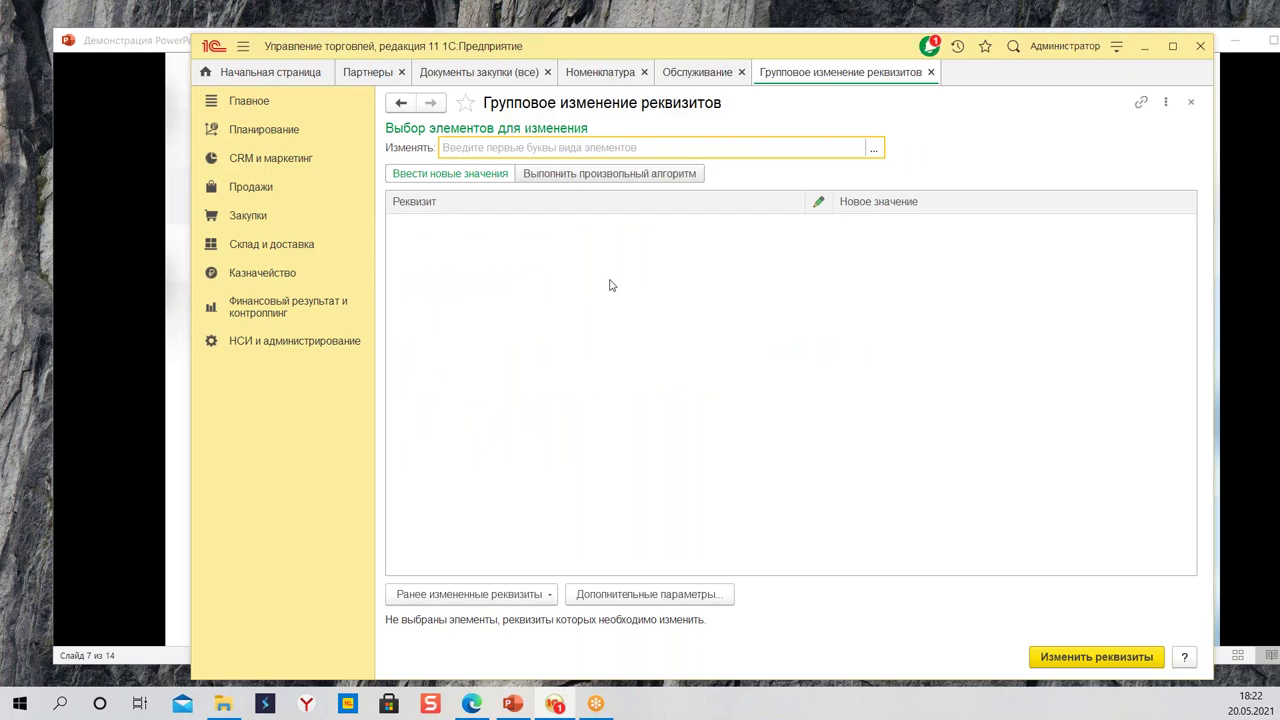
left_click(931, 73)
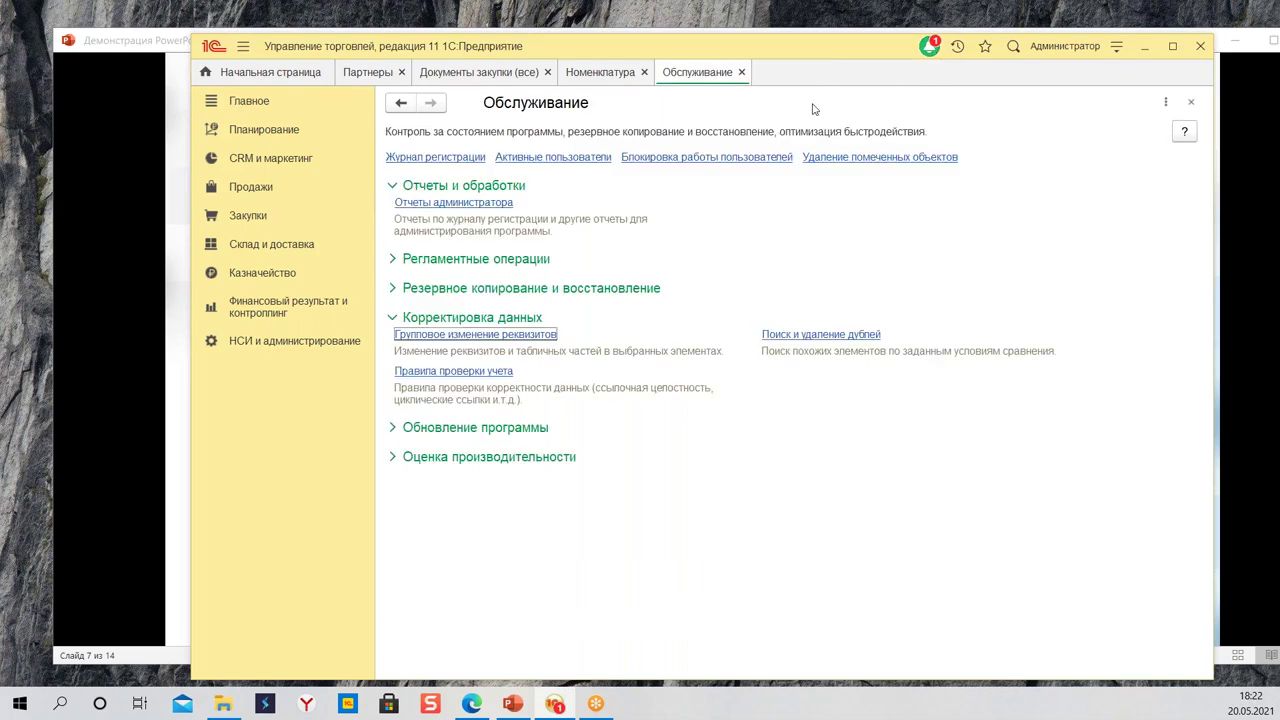
left_click(644, 72)
left_click(547, 72)
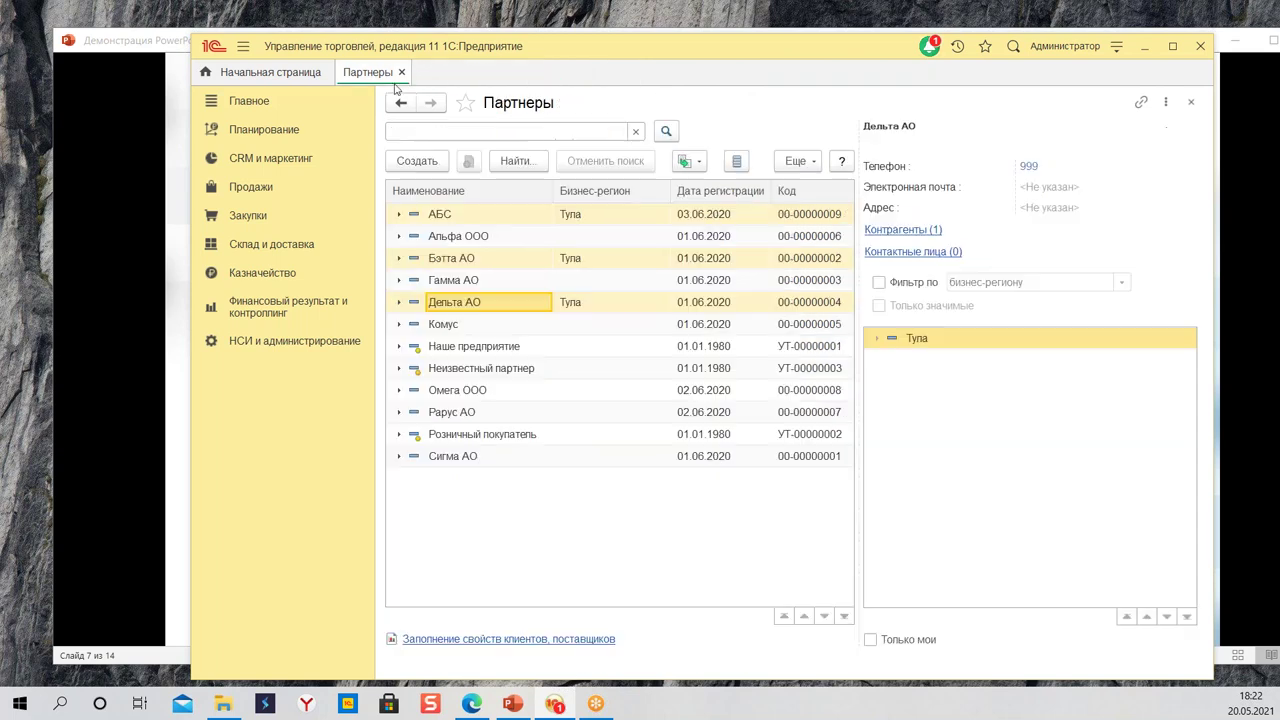
Step: Examine the two uniqueness control options under Настройки создания in the Номенклатура settings and close the settings page
left_click(296, 343)
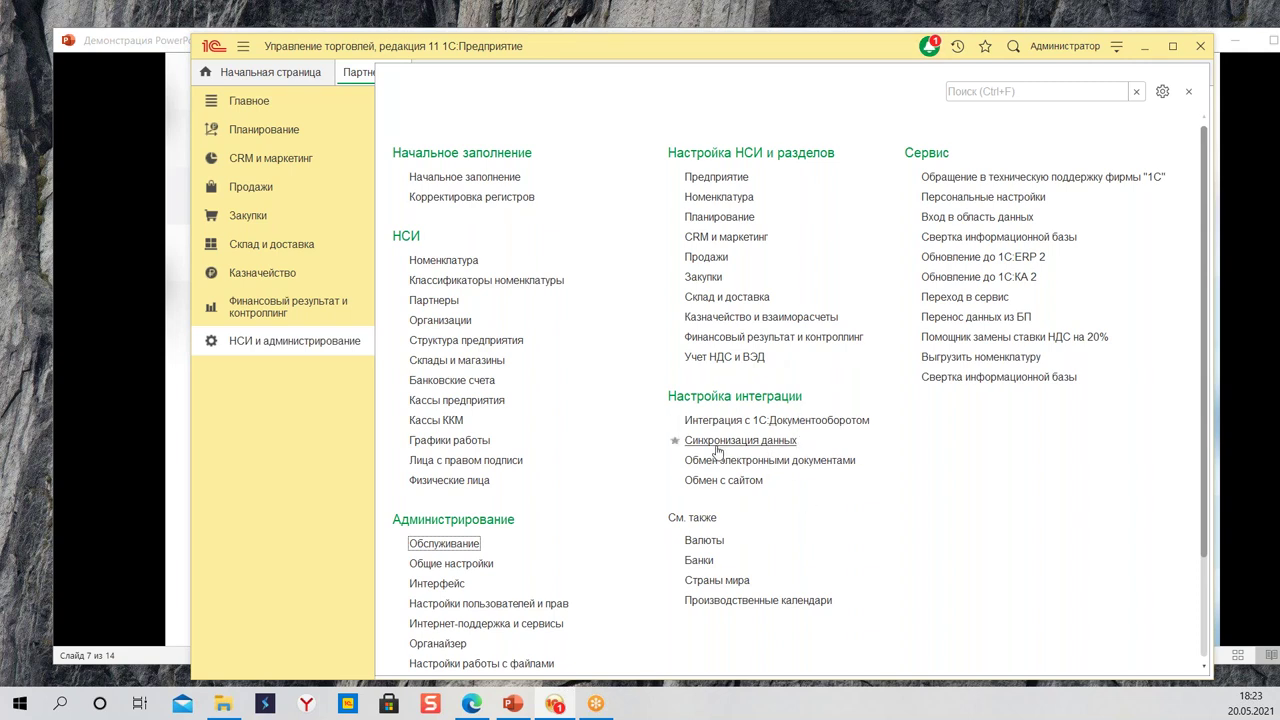
left_click(727, 200)
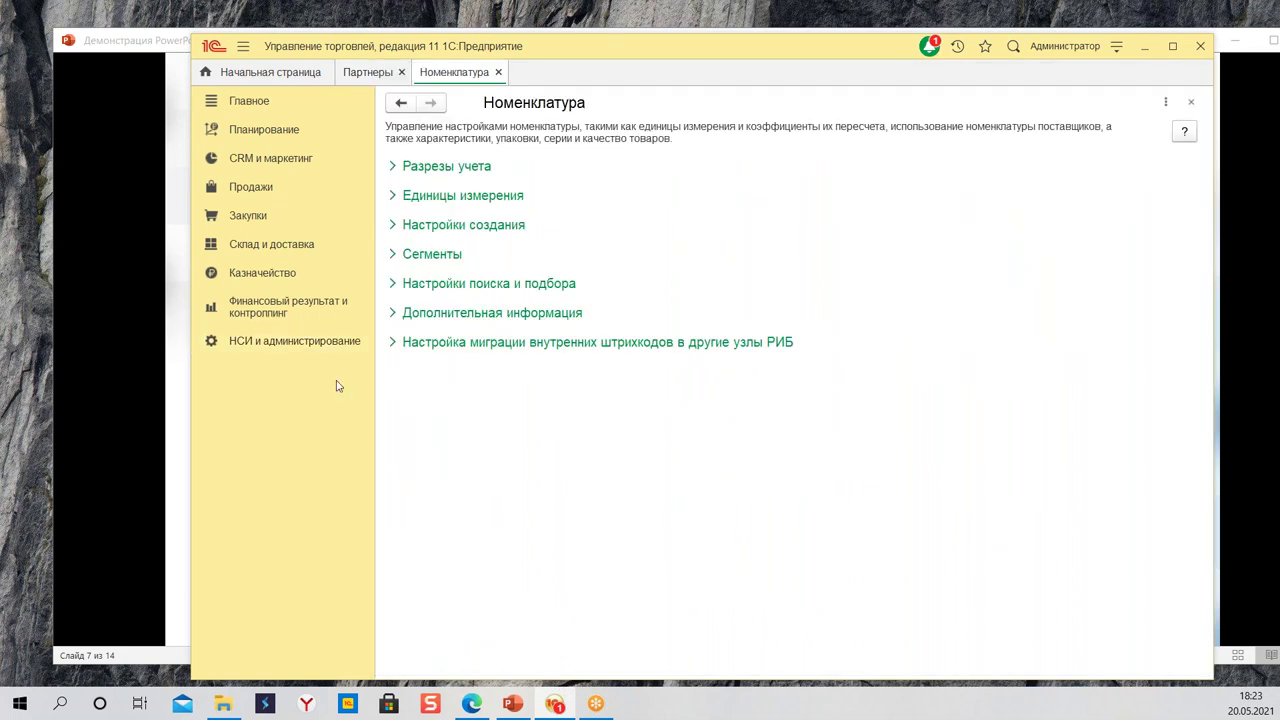
left_click(472, 228)
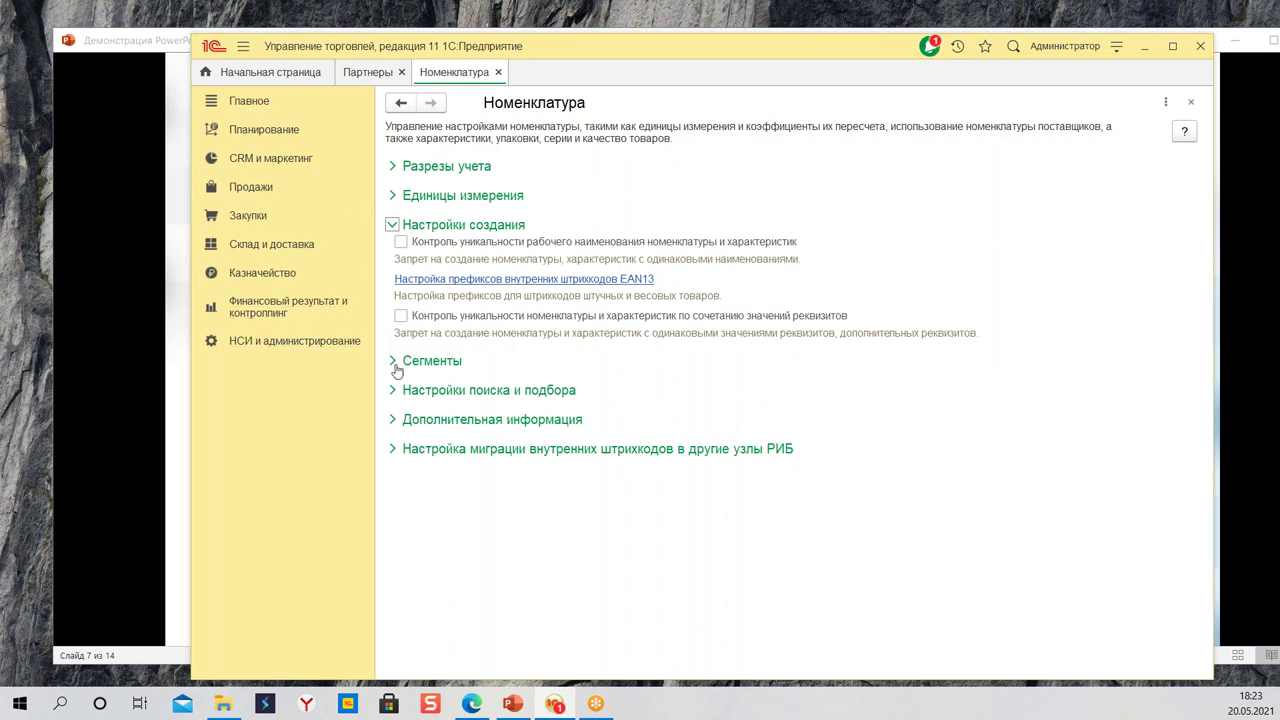
left_click(400, 243)
left_click(400, 316)
left_click(402, 242)
left_click(401, 316)
left_click(498, 72)
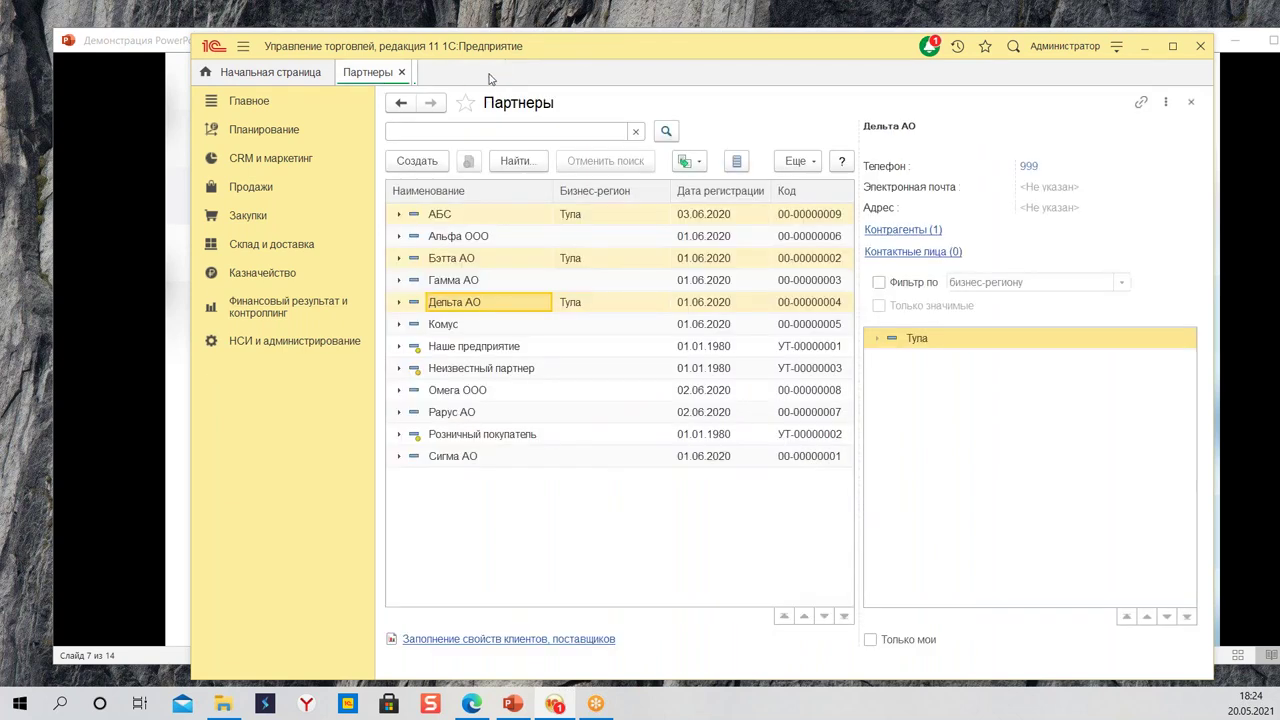
Step: Close the Партнеры list, open the Номенклатура list and display the items of the kind Авторучки
left_click(403, 72)
left_click(309, 344)
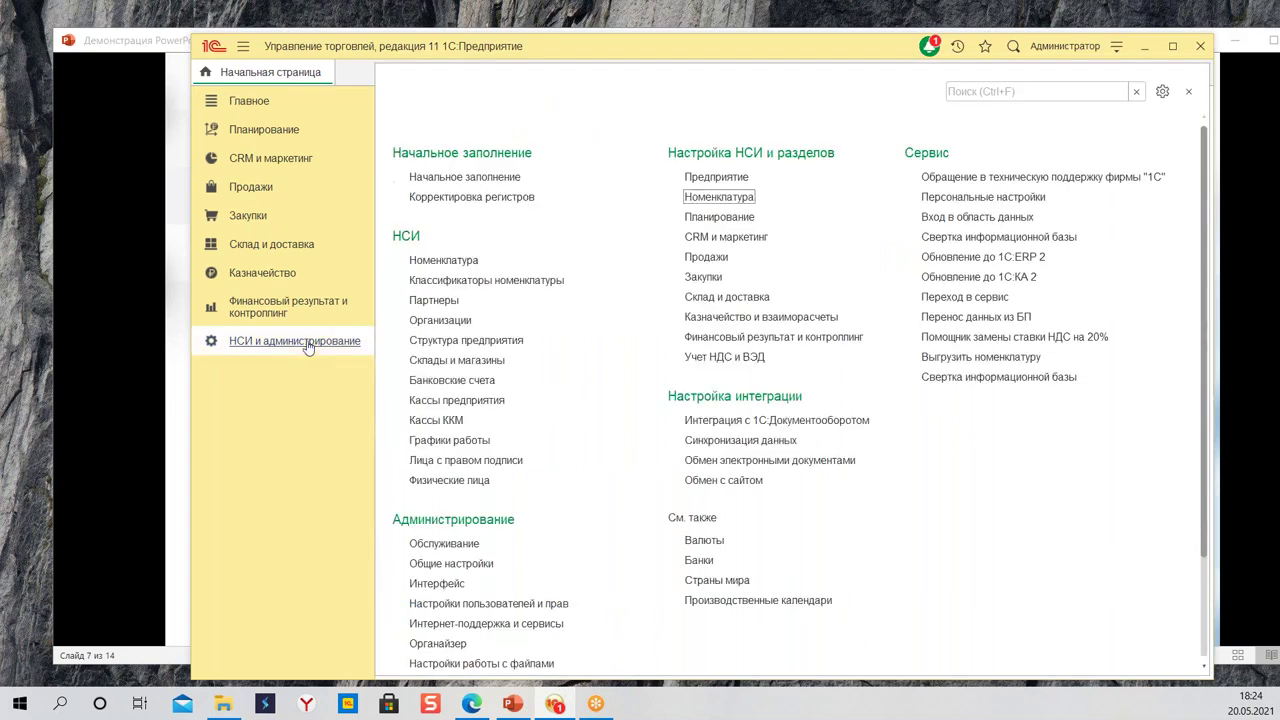
left_click(443, 259)
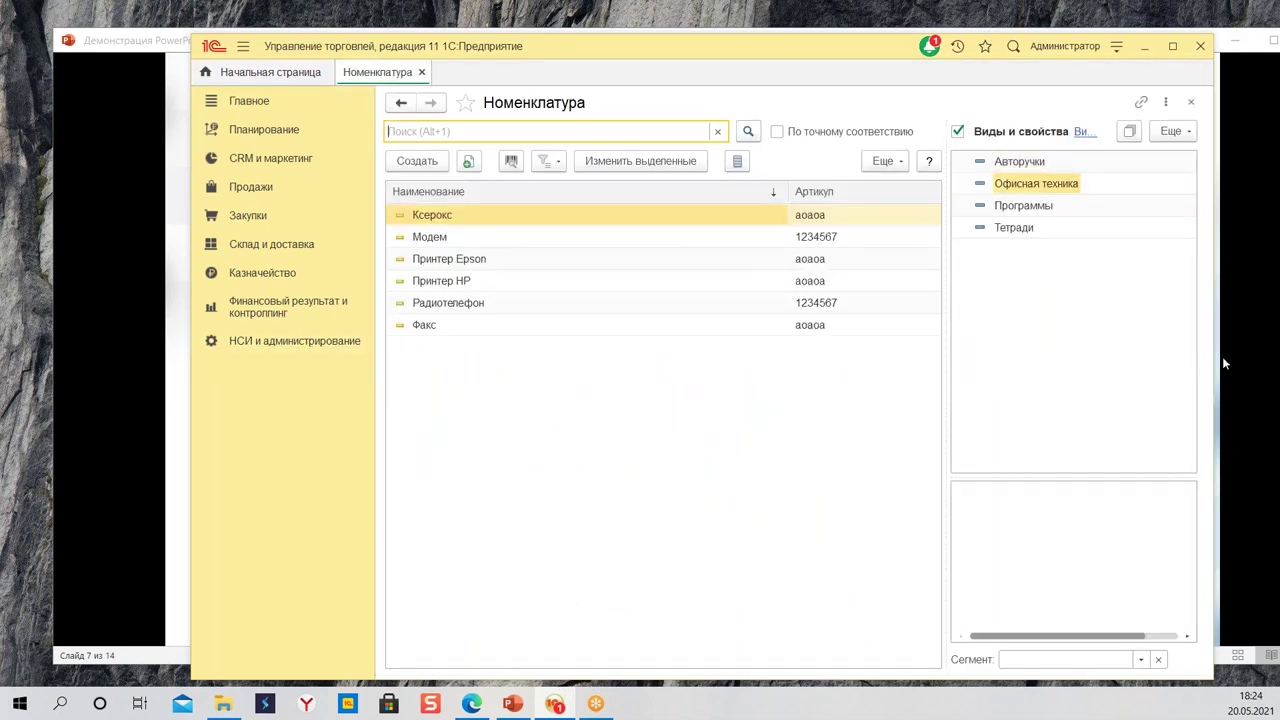
left_click(1044, 164)
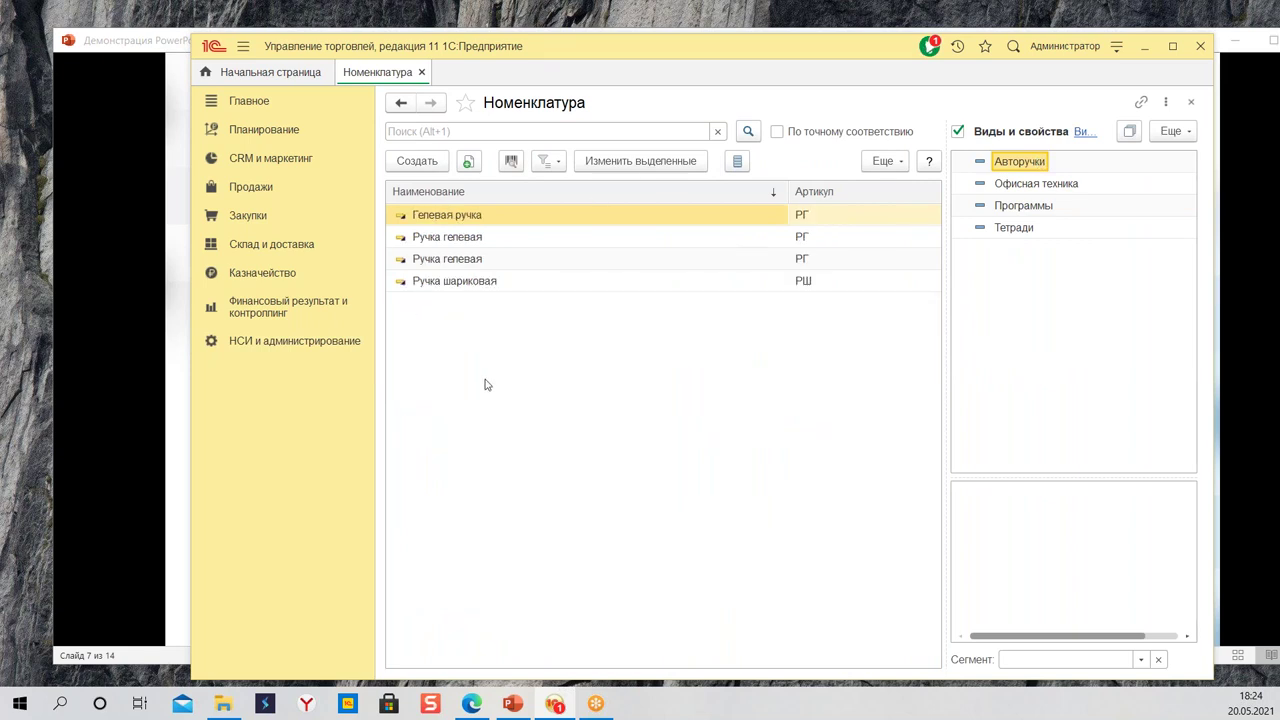
Step: Compare Гелевая ручка and the two Ручка гелевая entries in the item list as possible duplicates
left_click(447, 236)
left_click(450, 260)
key("Up")
left_click(441, 259)
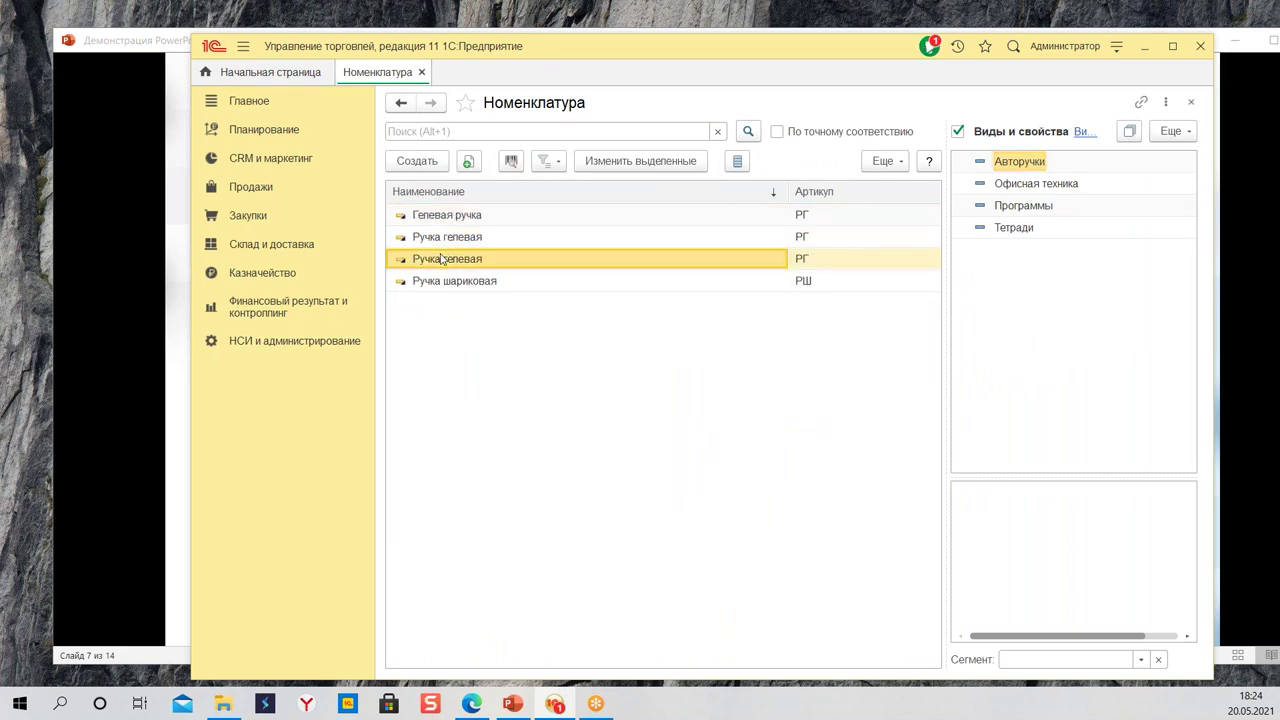
left_click(465, 218)
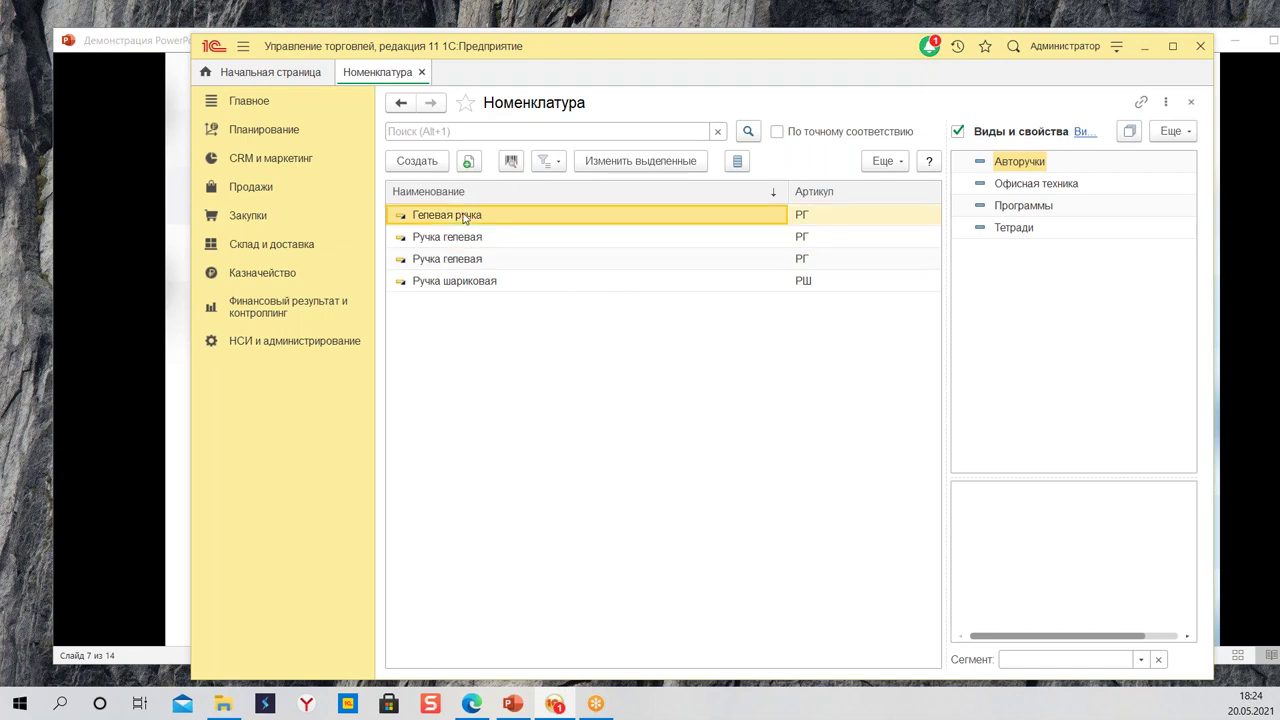
left_click(415, 266)
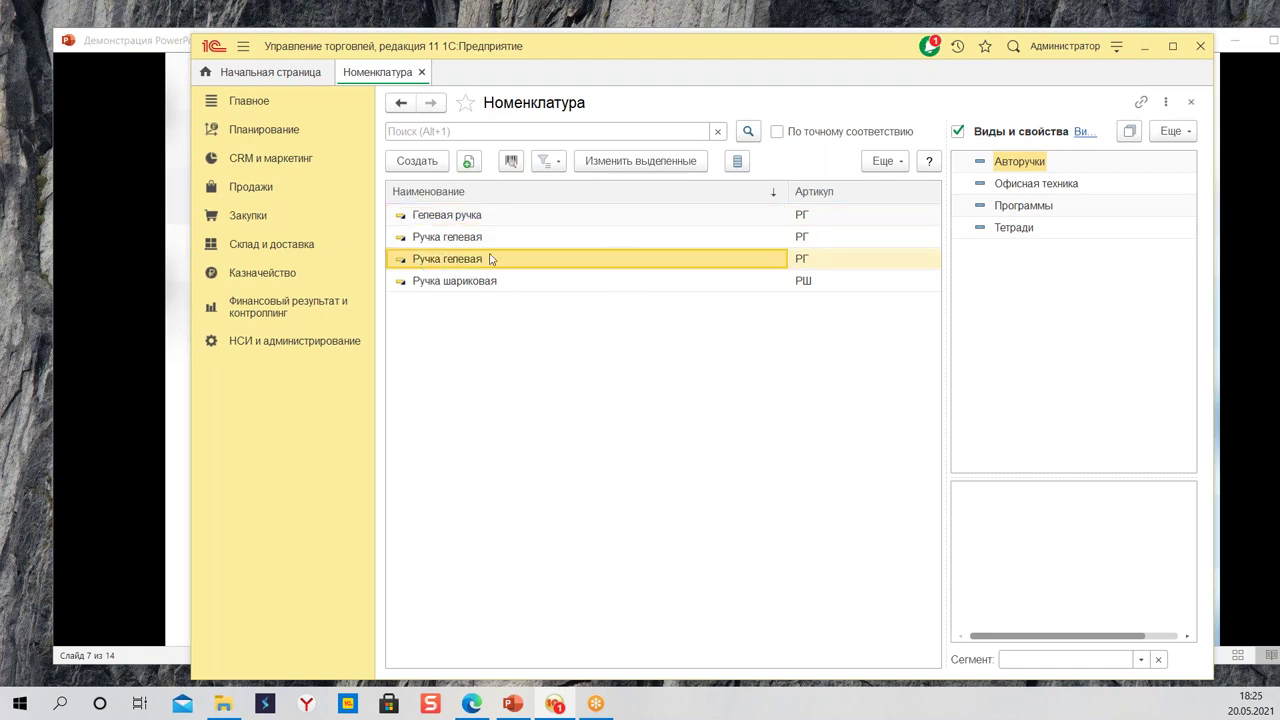
left_click(475, 243)
left_click(467, 212)
left_click(468, 240)
left_click(472, 264)
left_click(481, 238)
left_click(485, 258)
left_click(482, 240)
left_click(478, 256)
left_click(476, 240)
left_click(476, 262)
Step: Open Заказы поставщикам from Закупки and start a new supplier order, leaving the supplier empty
left_click(250, 216)
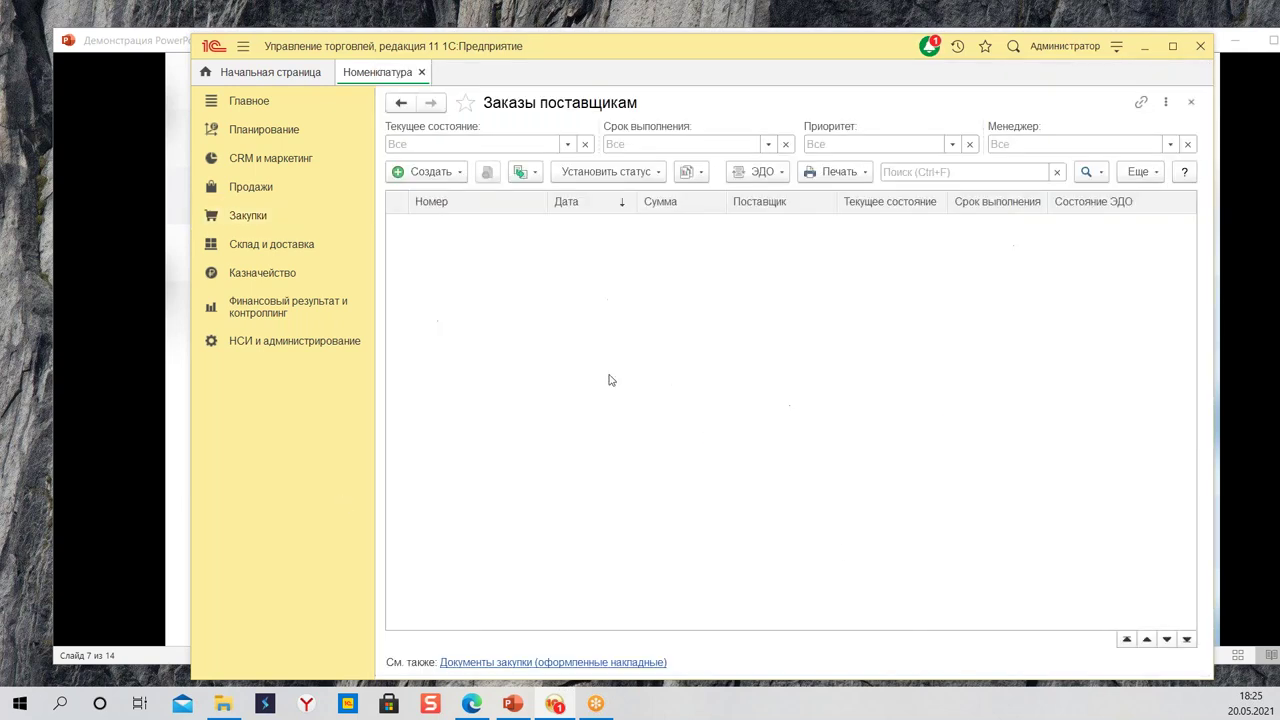
left_click(424, 172)
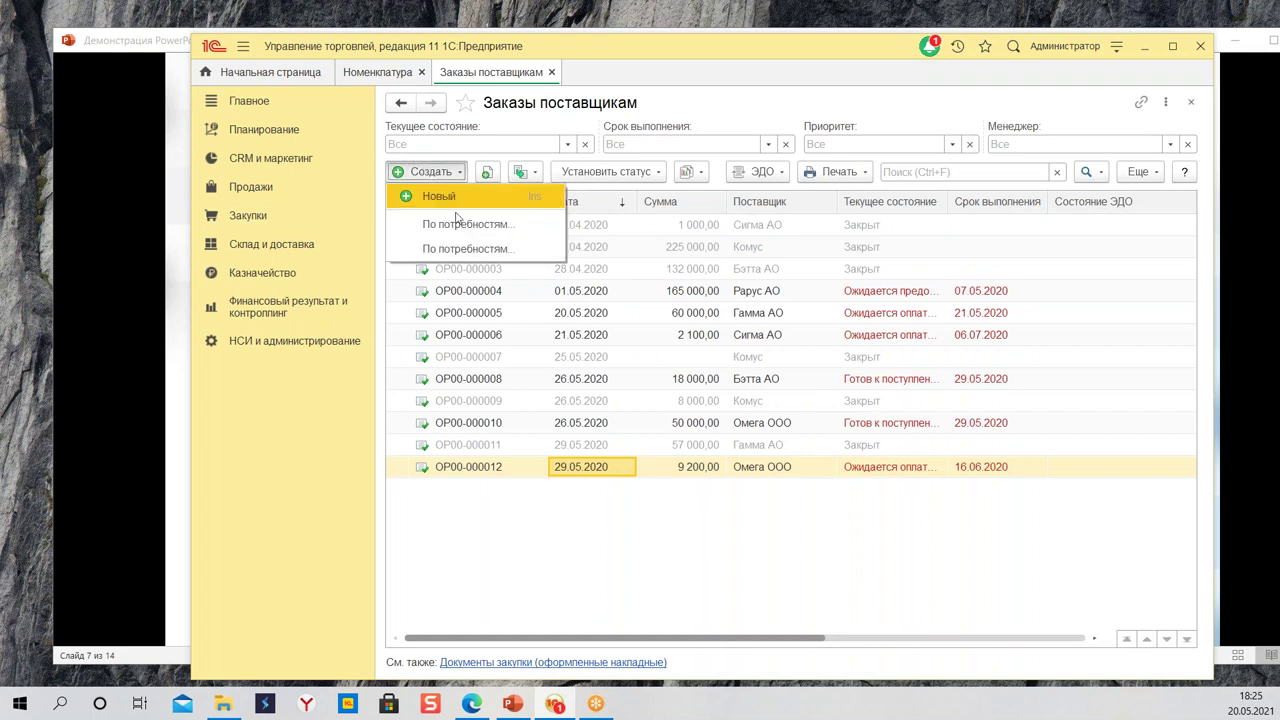
key("Escape")
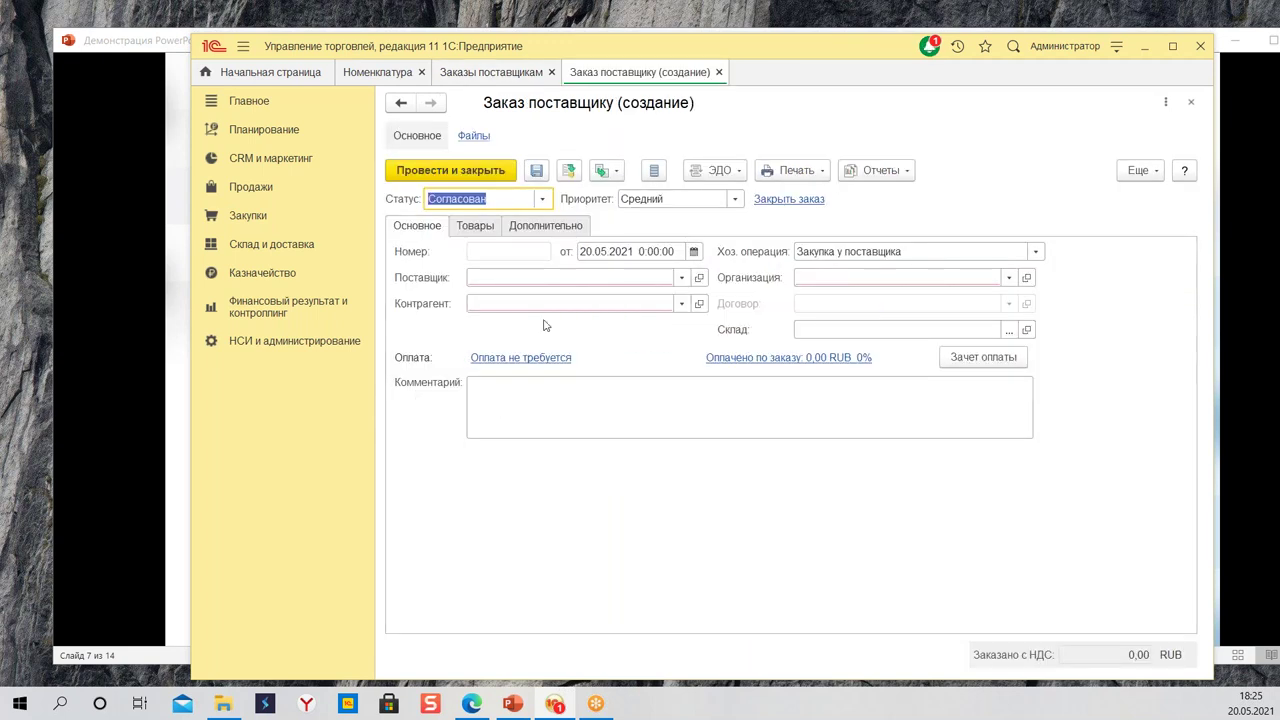
left_click(585, 278)
key("Escape")
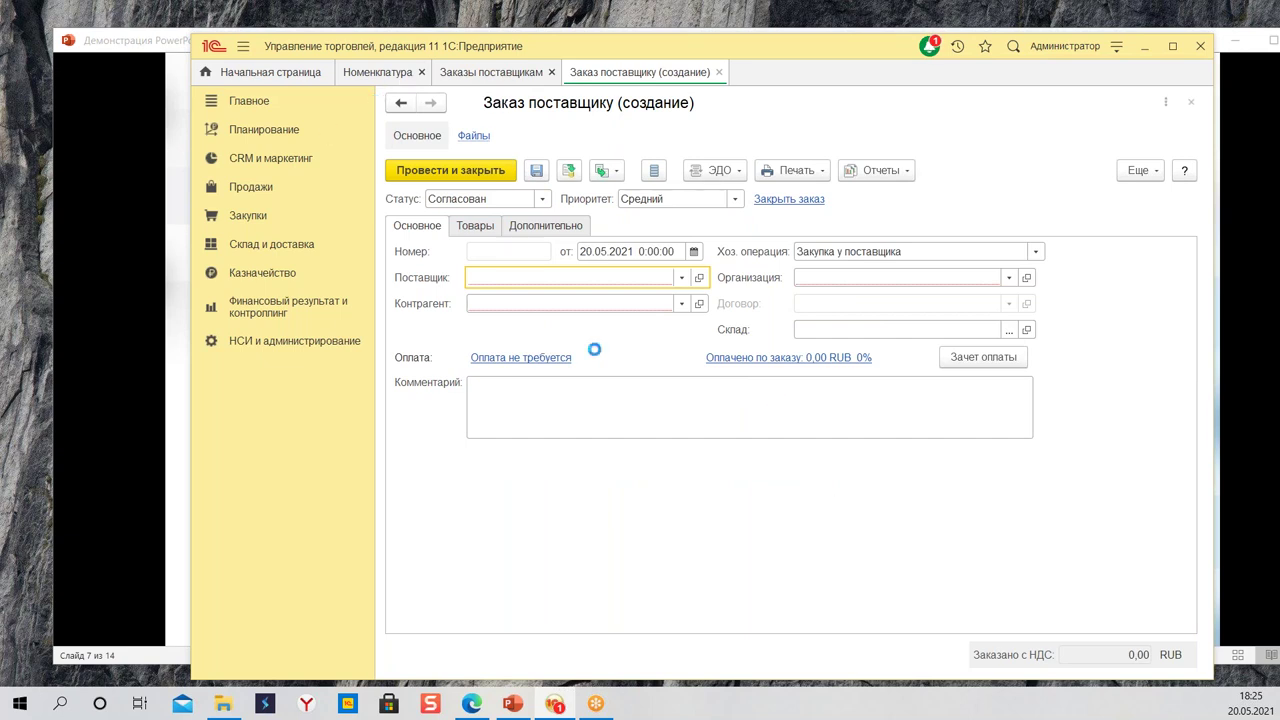
Step: Add a goods line to the supplier order, search the item by ру and pick the first Ручка гелевая
left_click(494, 222)
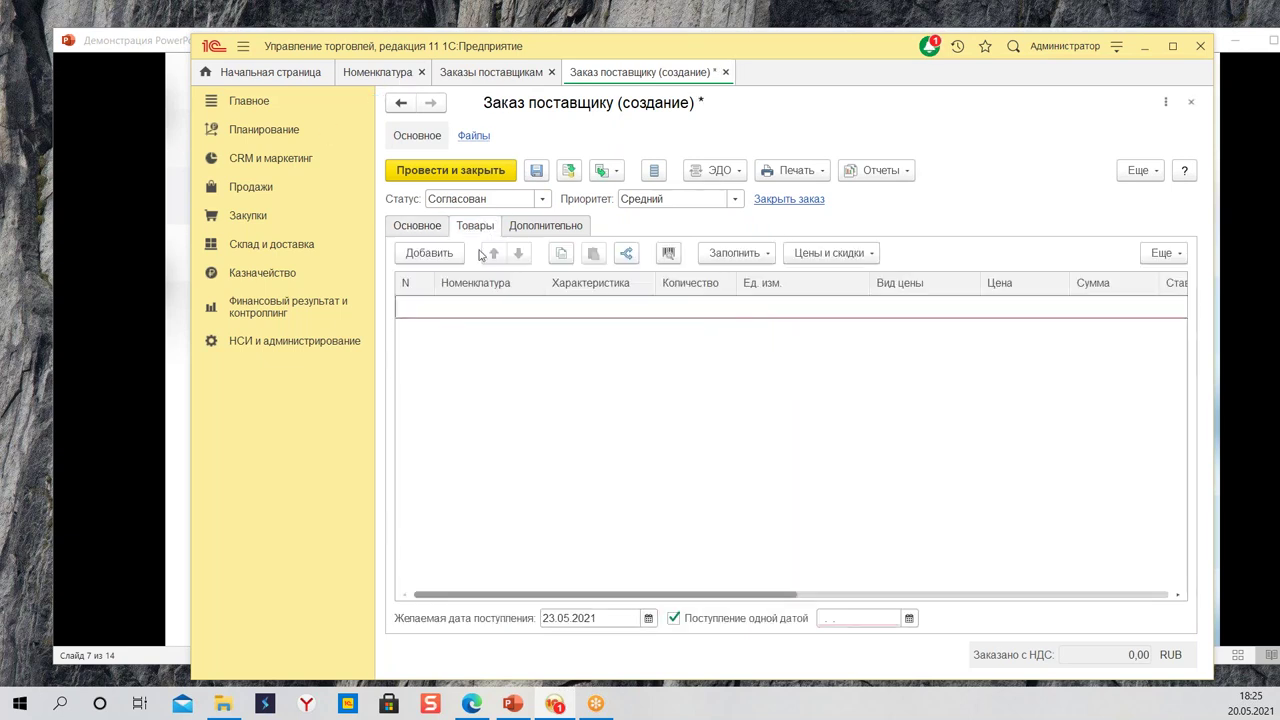
left_click(425, 253)
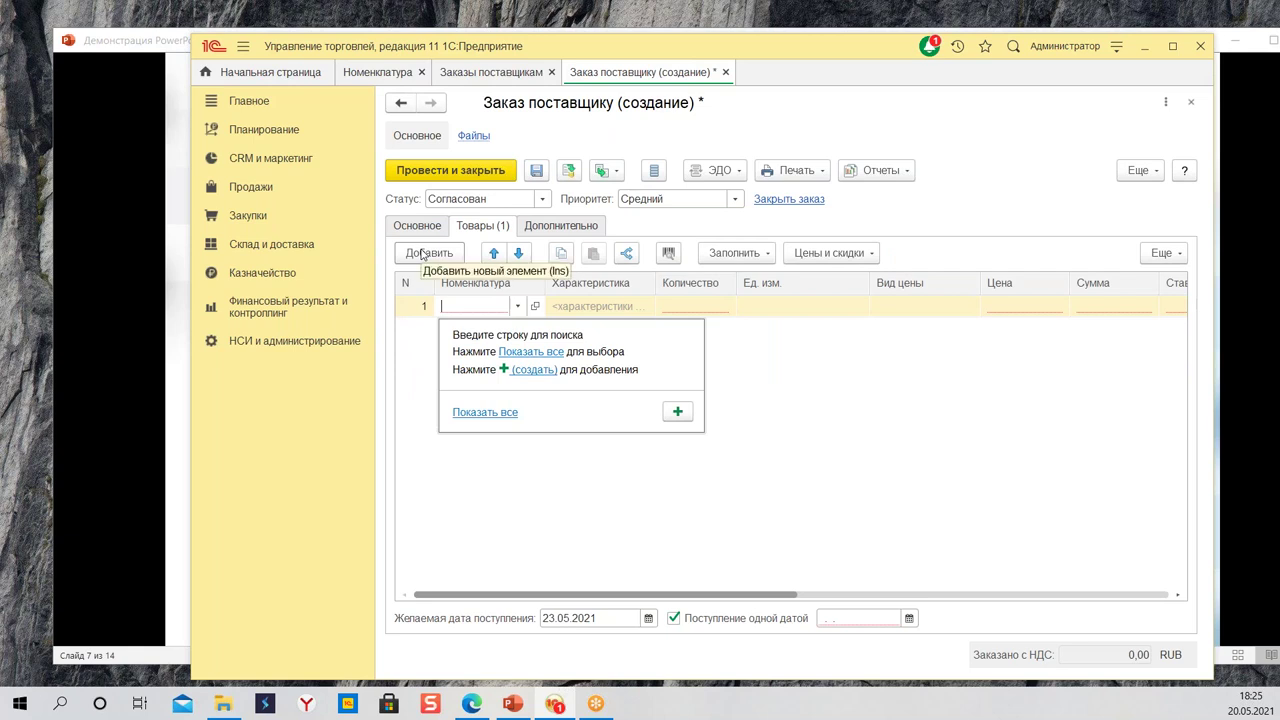
type("п")
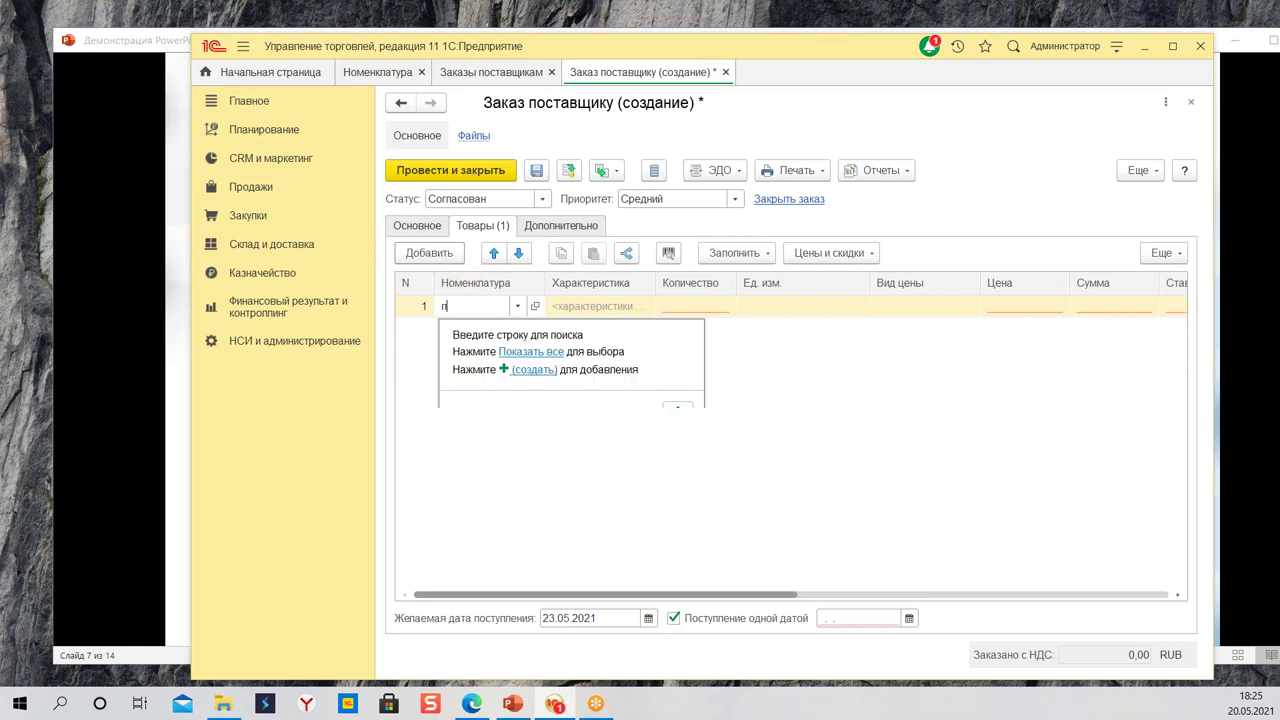
type("у")
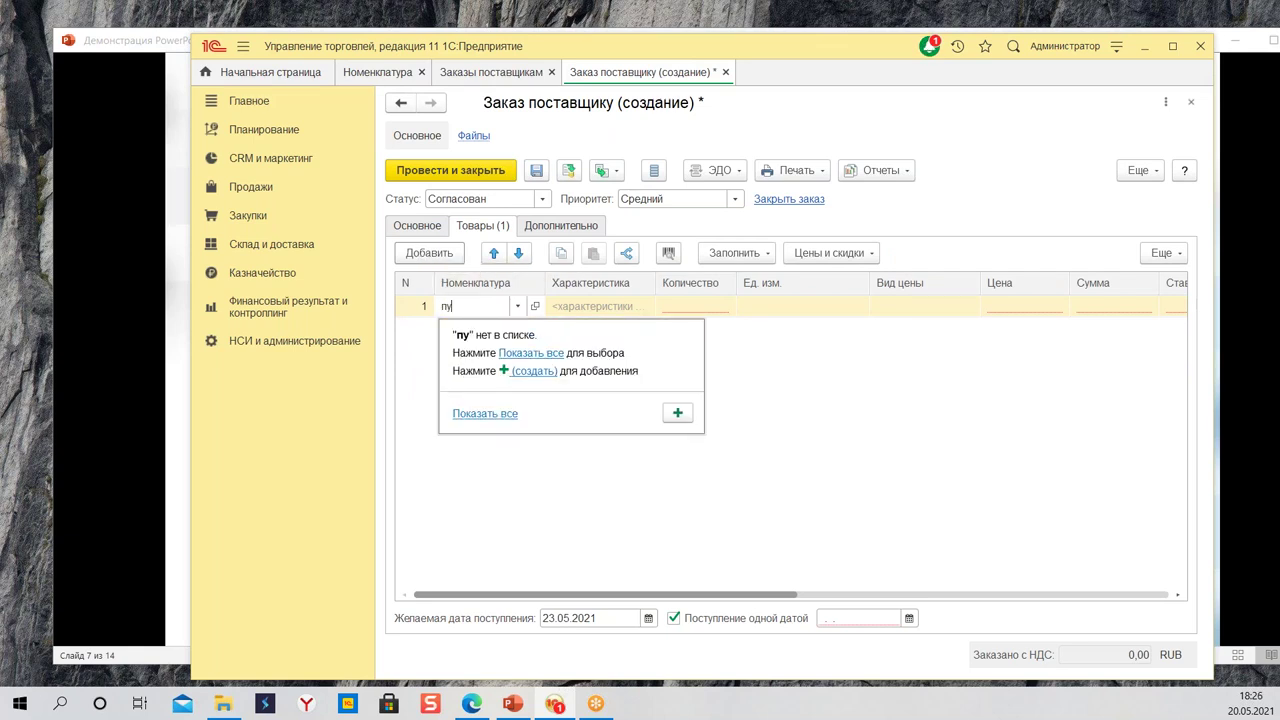
key("BackSpace")
key("BackSpace")
type("ру")
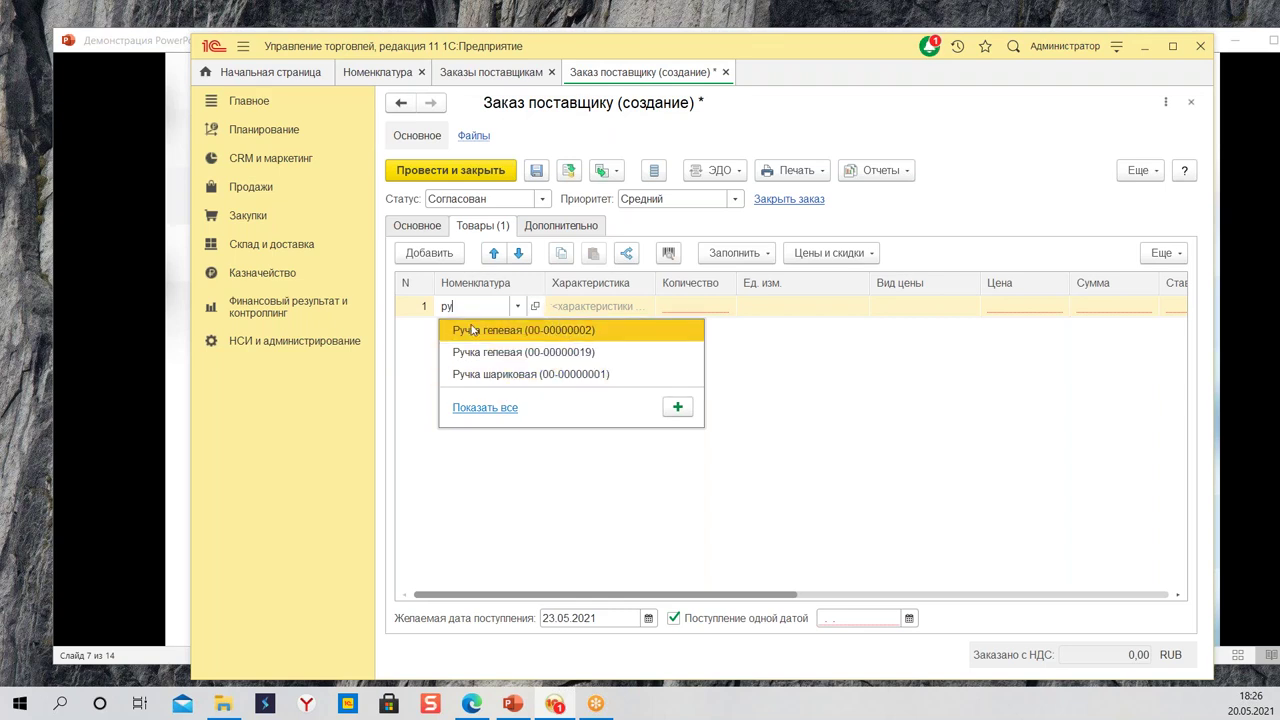
left_click(610, 340)
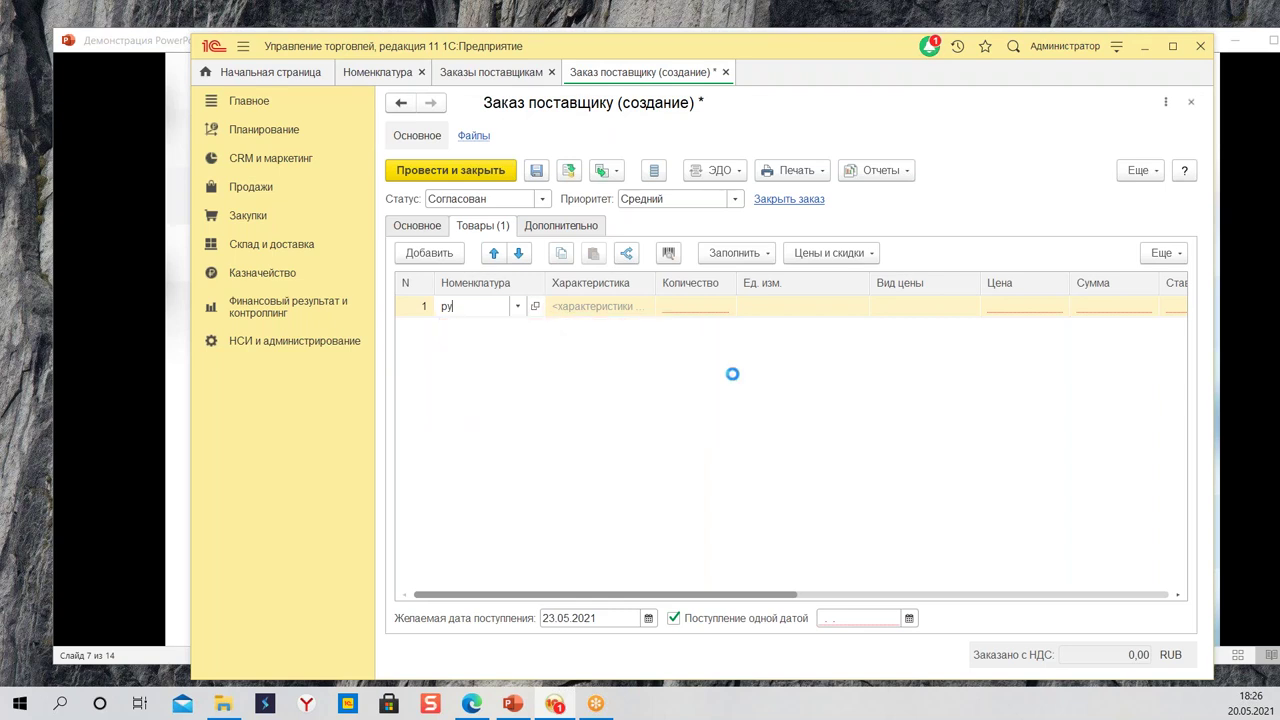
left_click(540, 401)
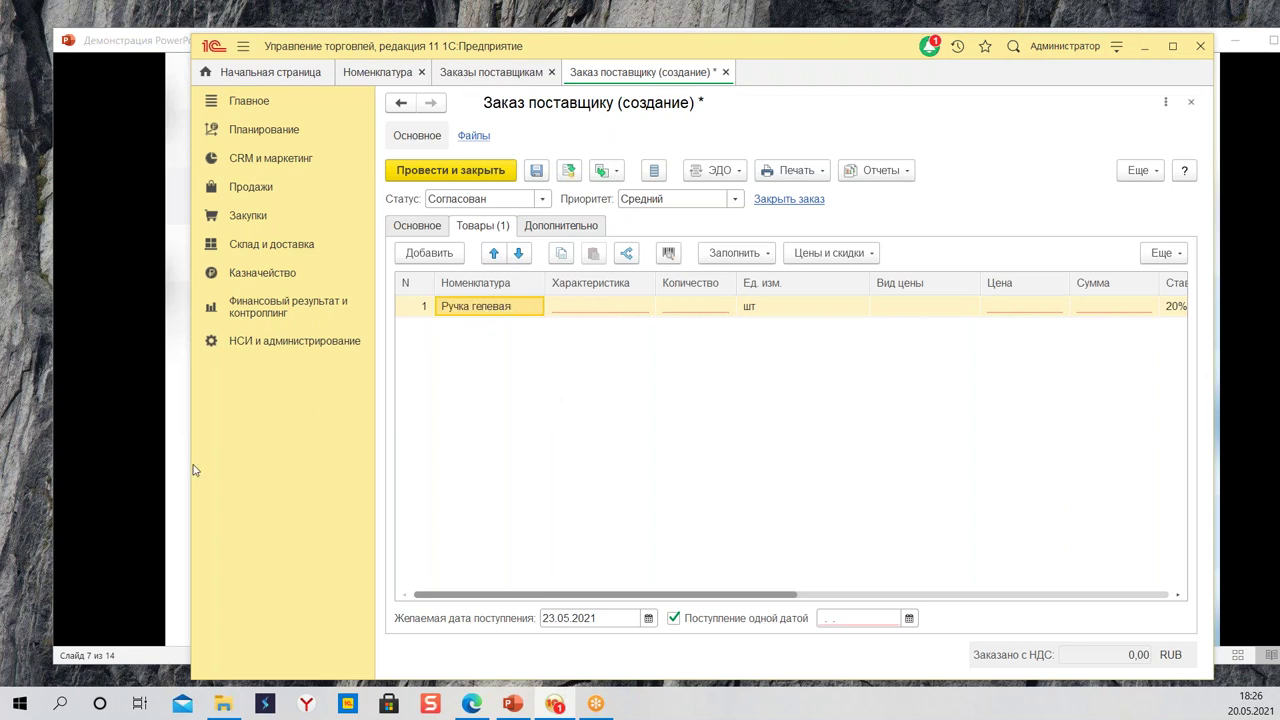
Step: Open Заказы клиентов from Продажи and start a new customer order
left_click(262, 190)
left_click(458, 340)
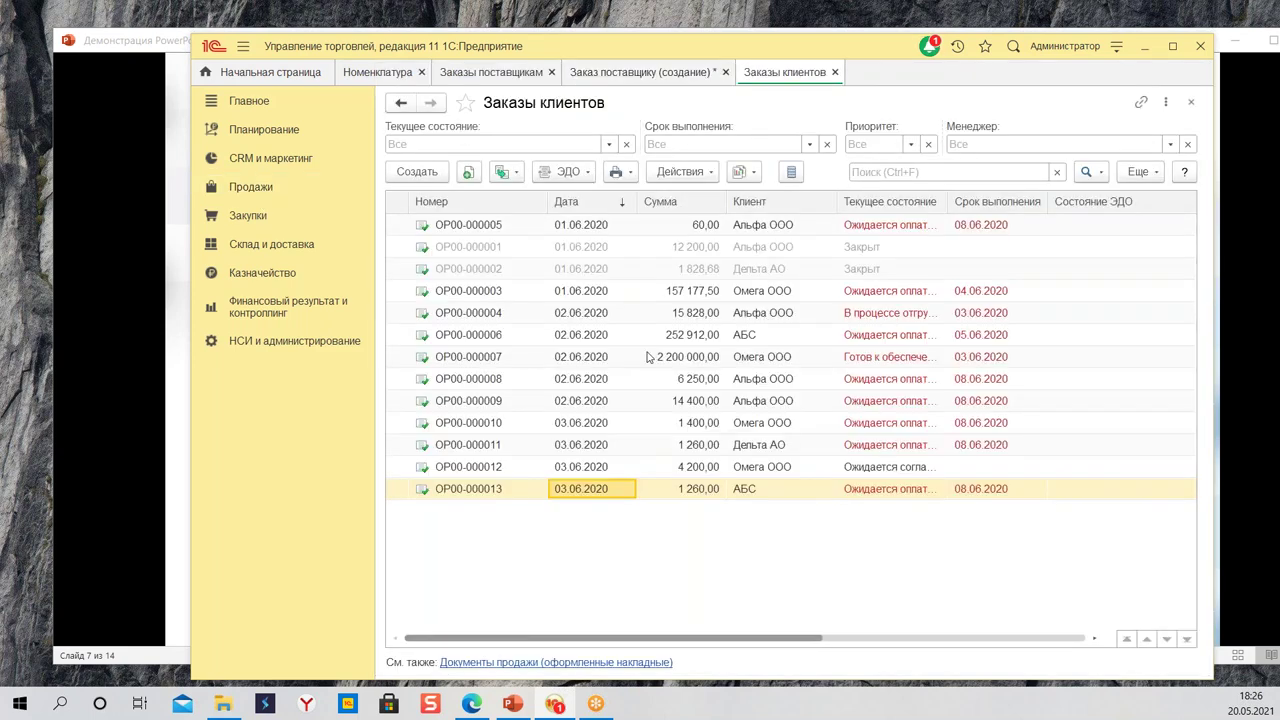
left_click(420, 172)
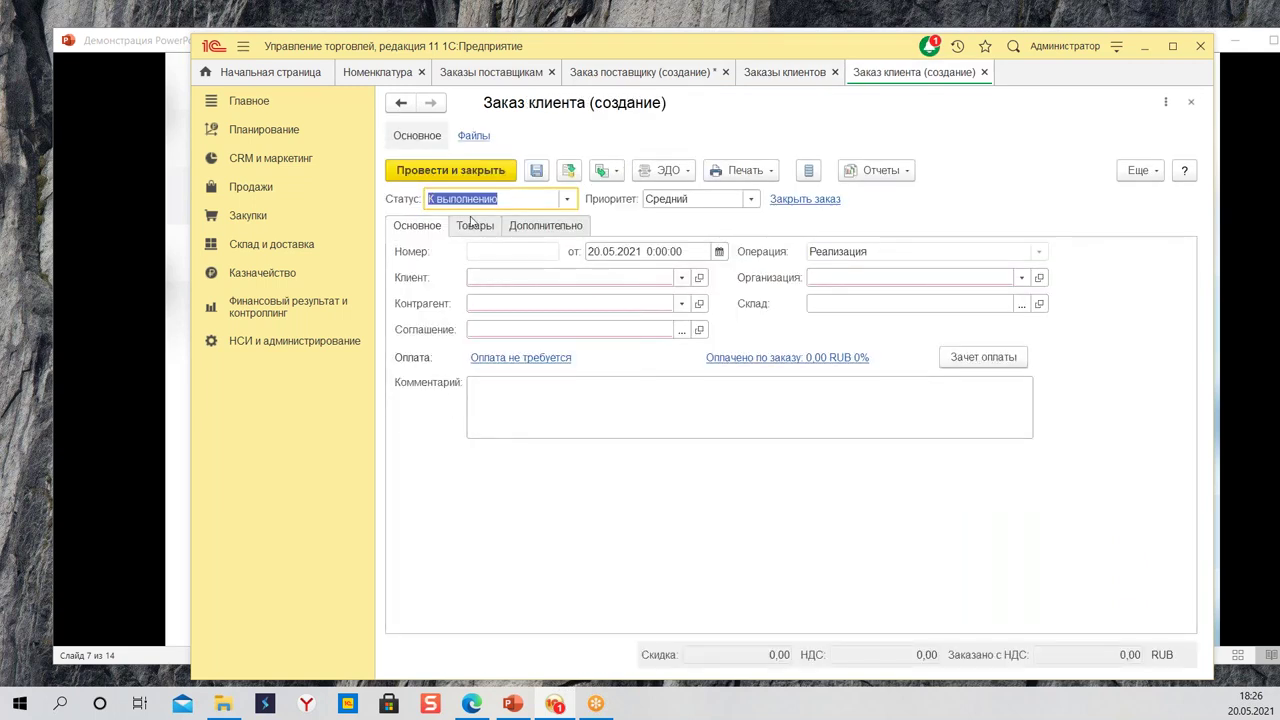
Step: Add a goods line to the customer order, search the item by р and pick the second Ручка гелевая
left_click(473, 224)
left_click(429, 253)
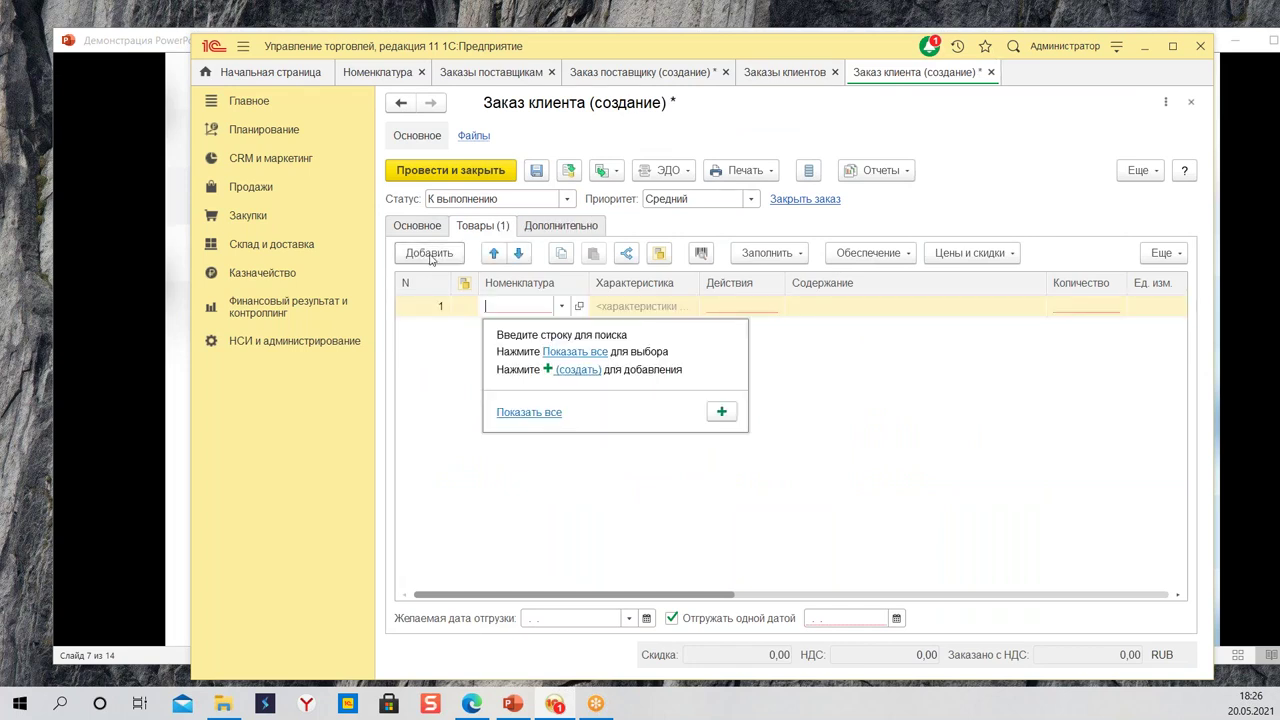
type("р")
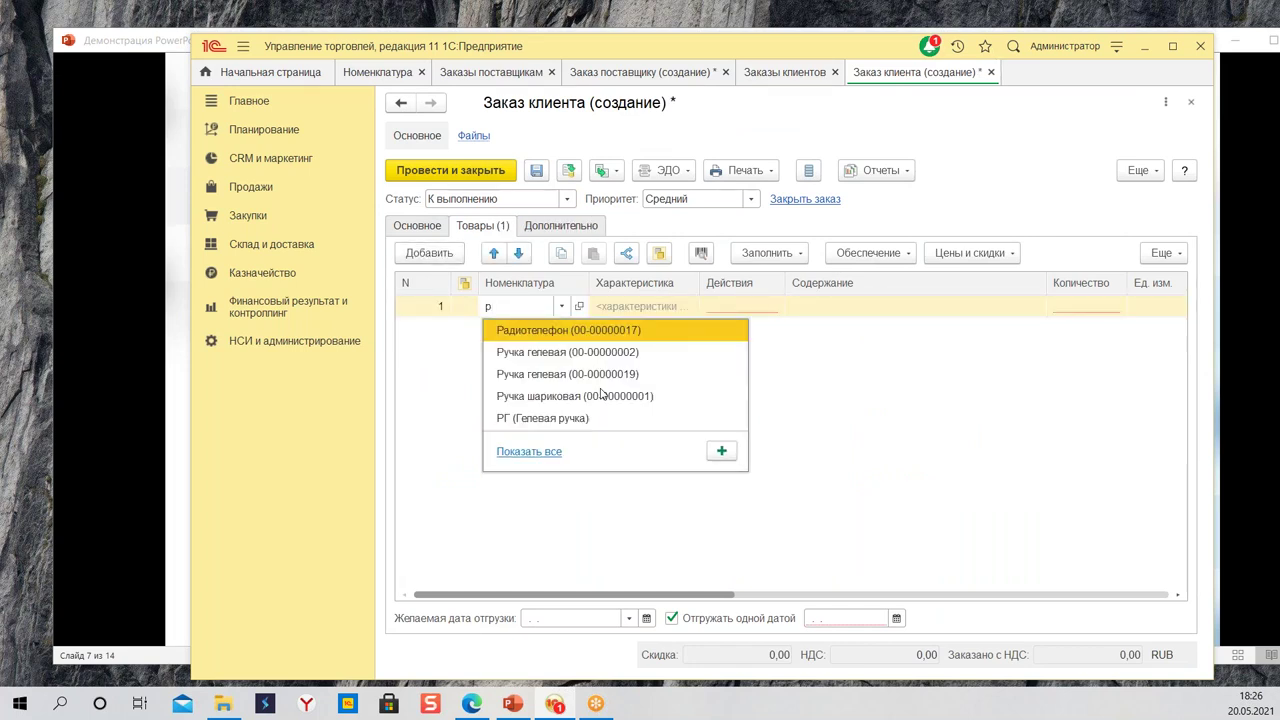
key("Escape")
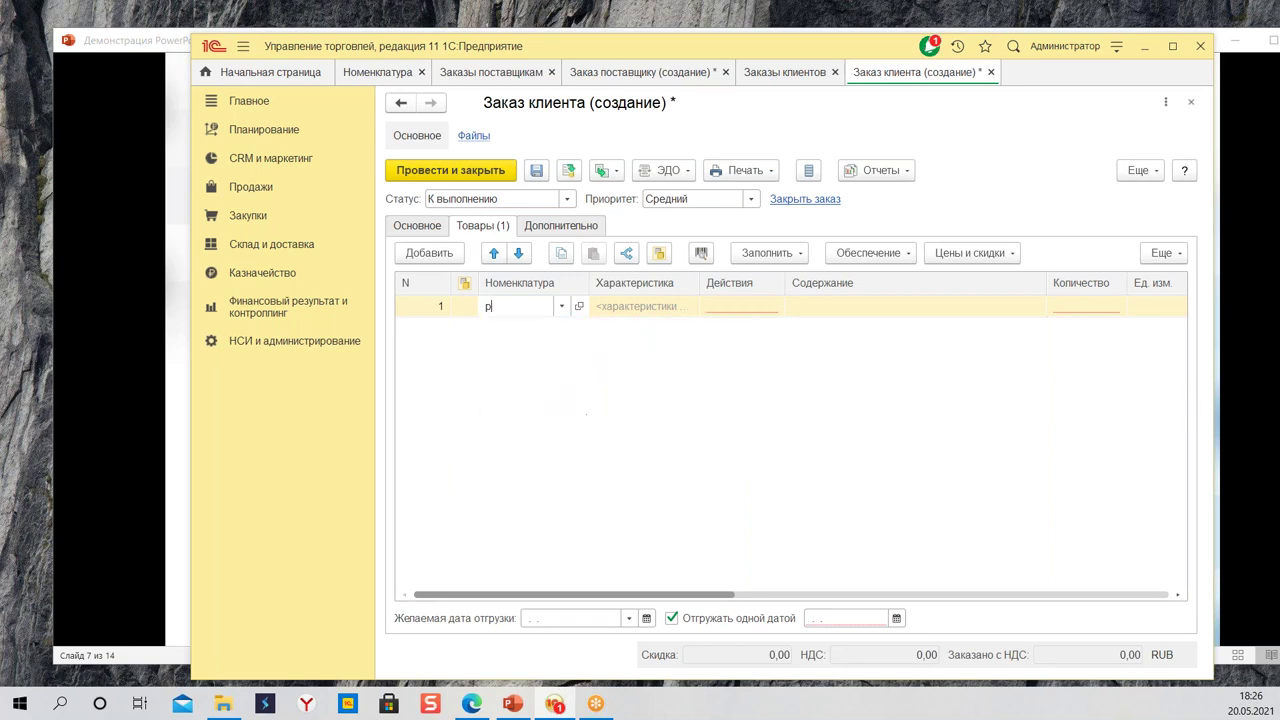
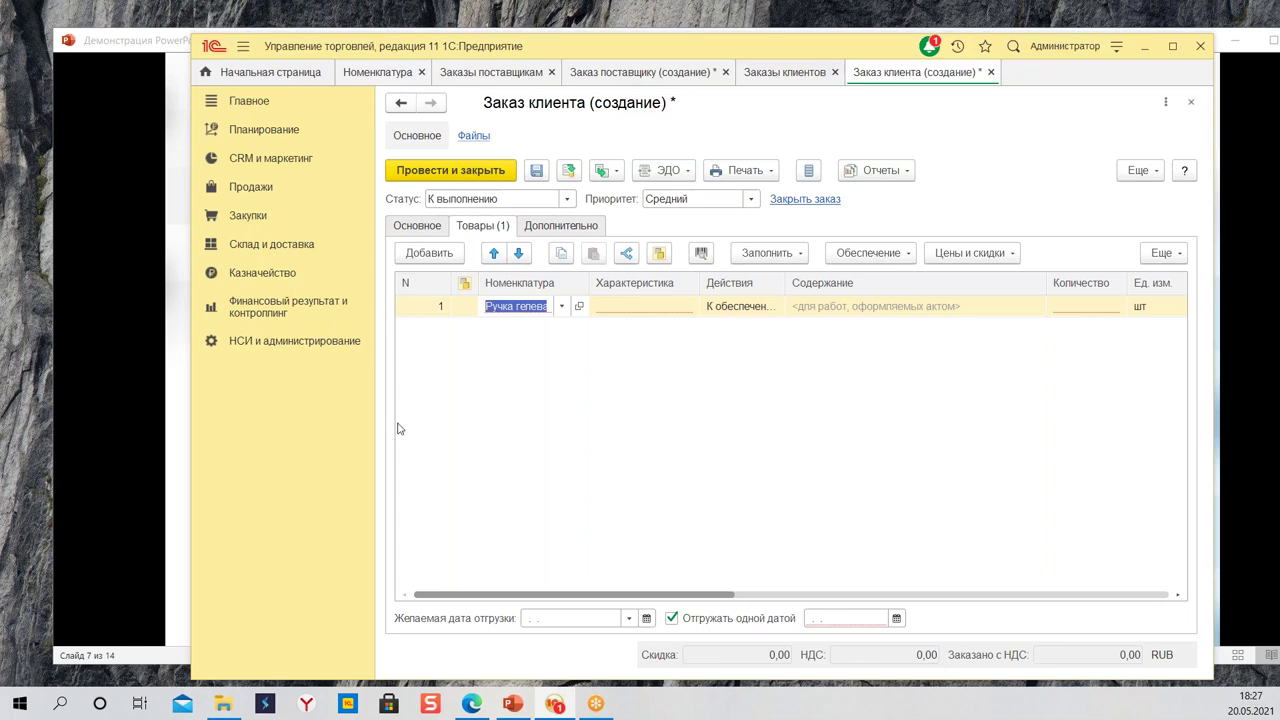
Step: Generate the warehouse report Ведомость по товарам на складах, examine the stock rows for the pens and close the report
left_click(292, 342)
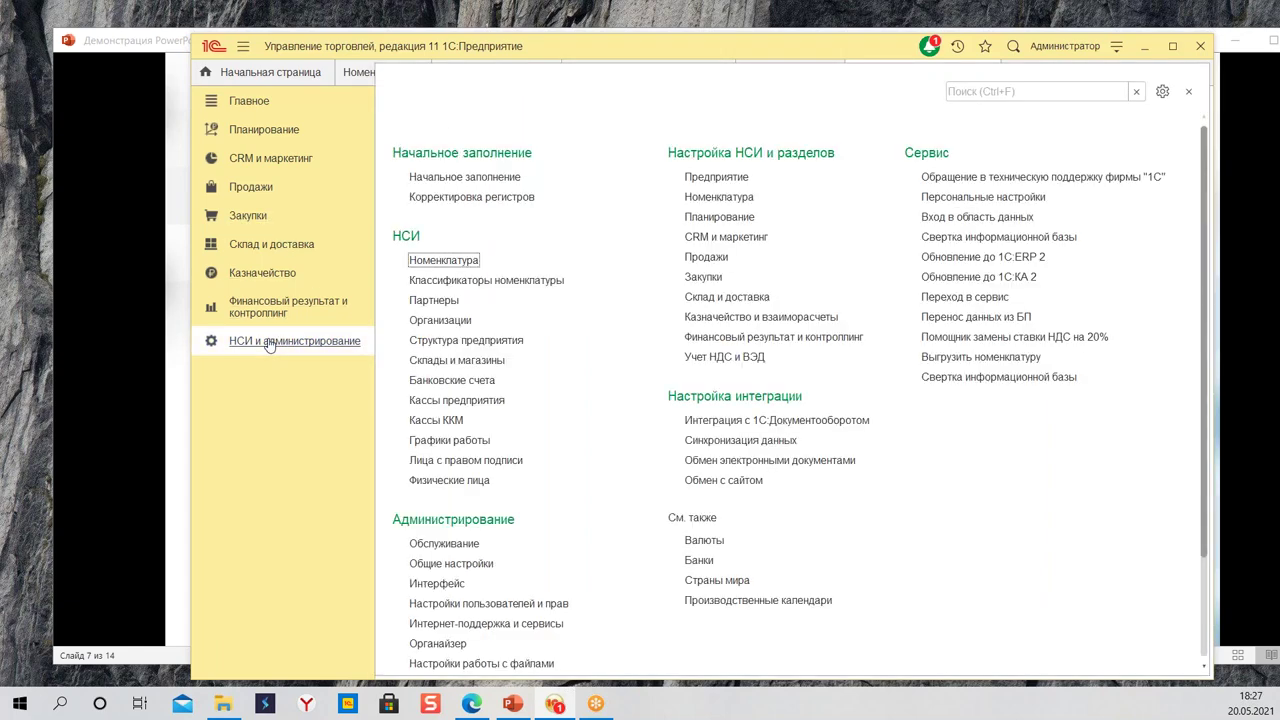
left_click(285, 246)
left_click(466, 157)
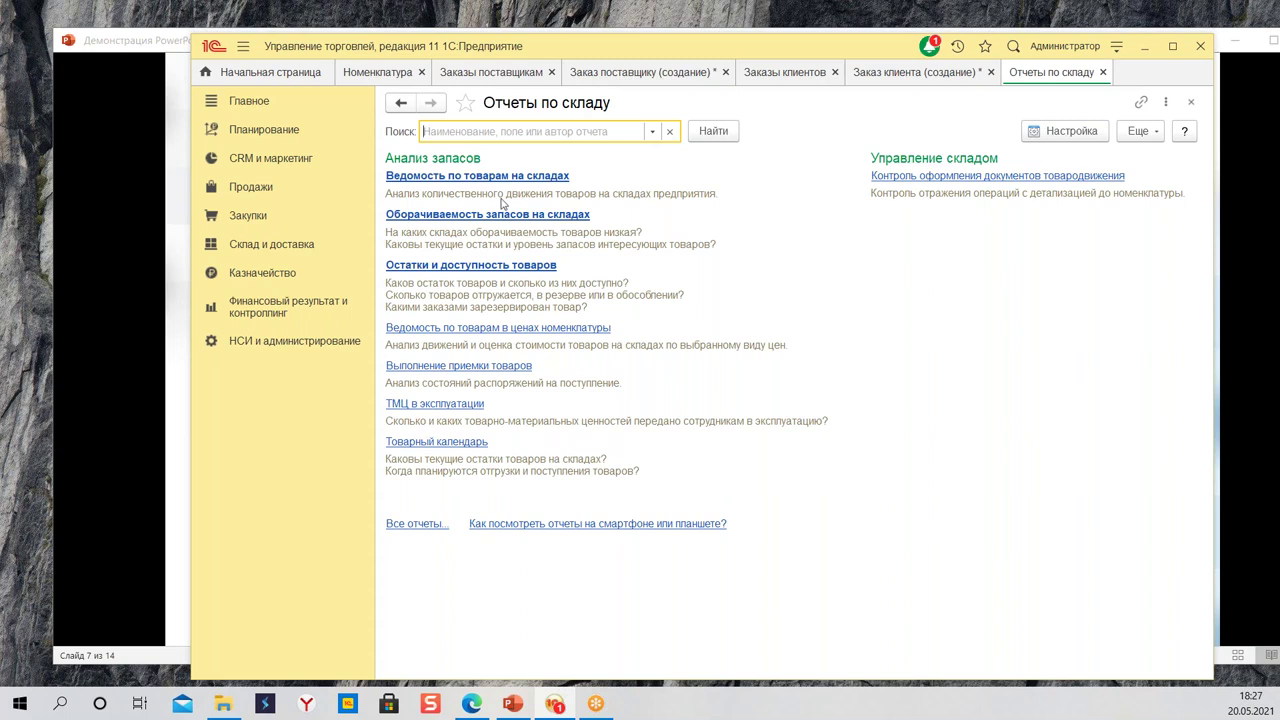
left_click(479, 177)
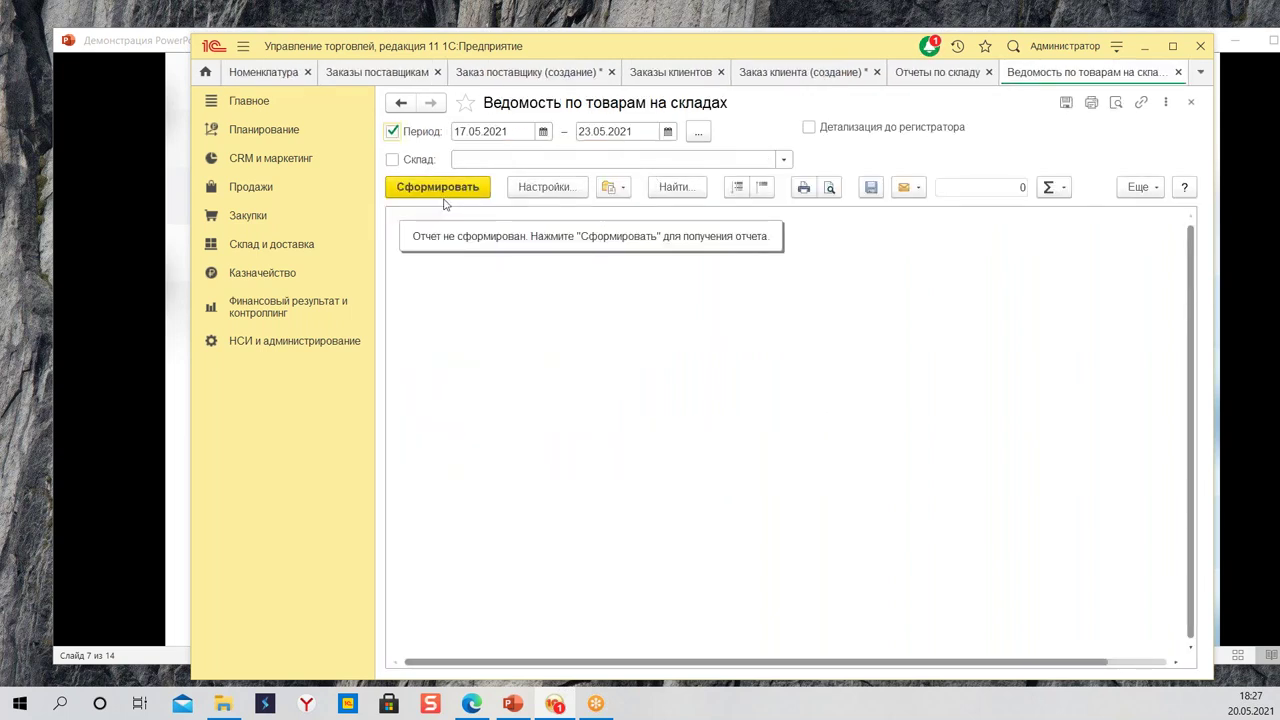
left_click(437, 190)
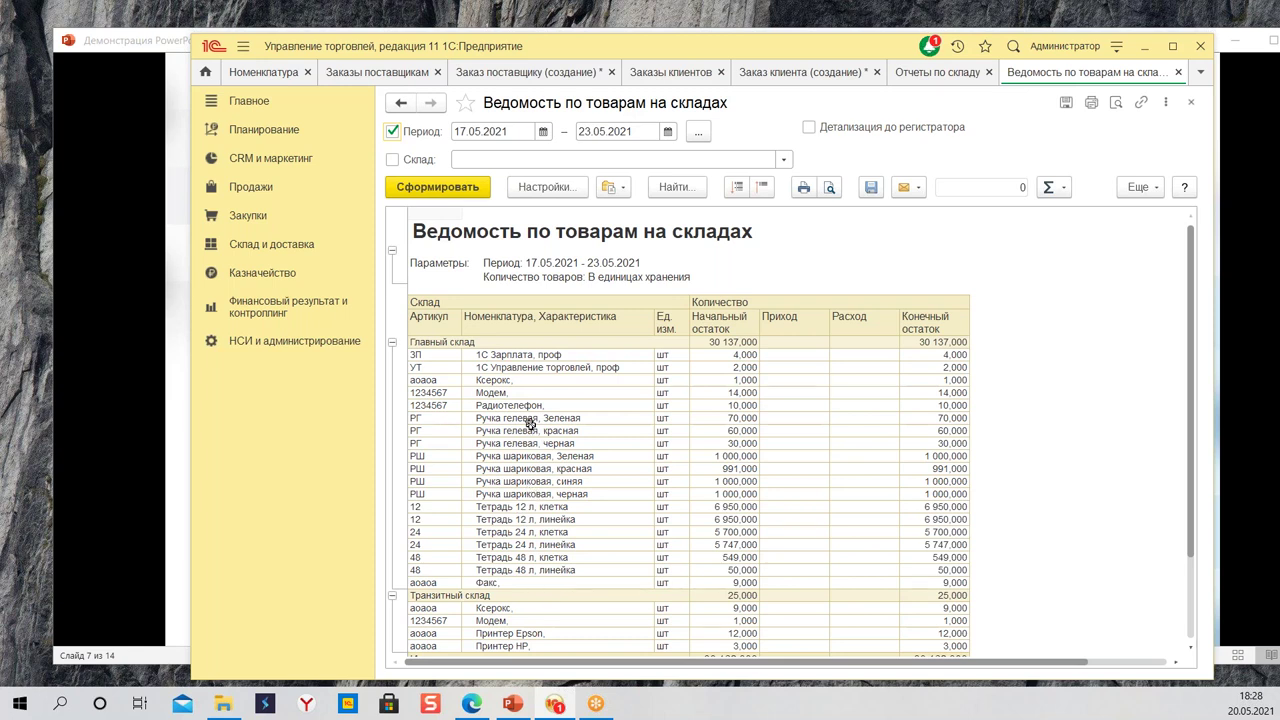
left_click_drag(534, 418, 933, 508)
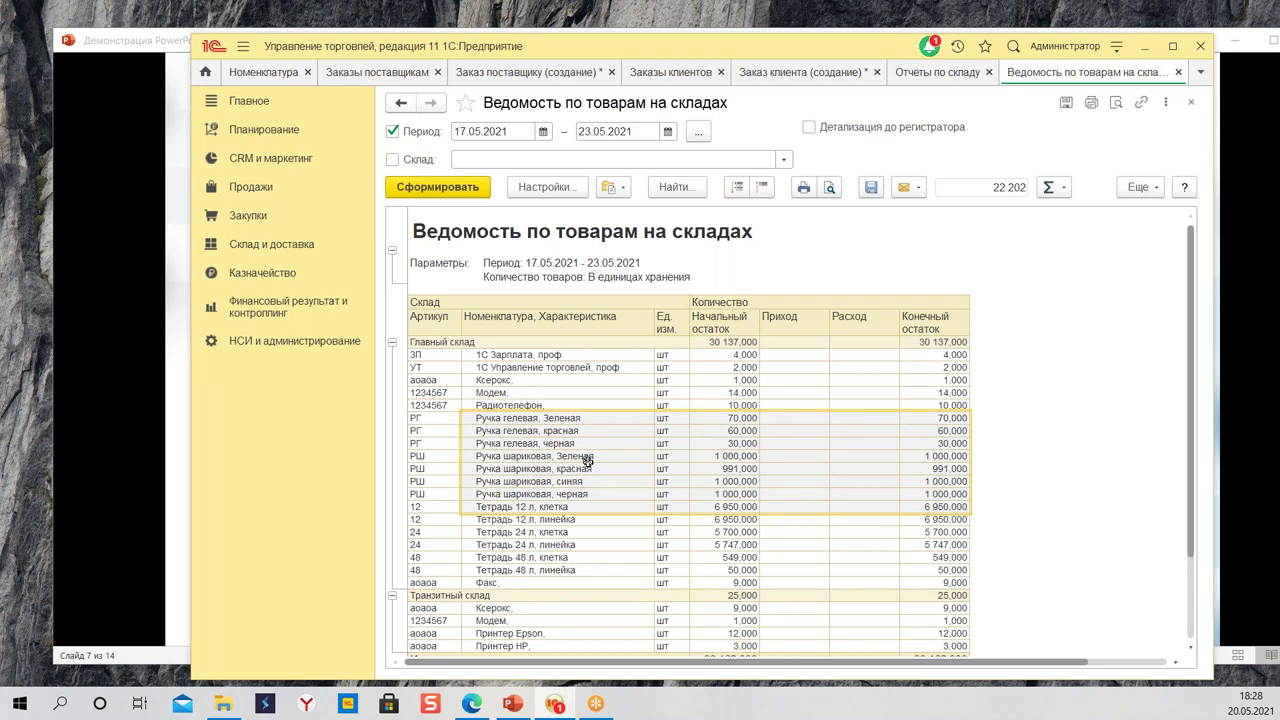
left_click_drag(505, 418, 527, 505)
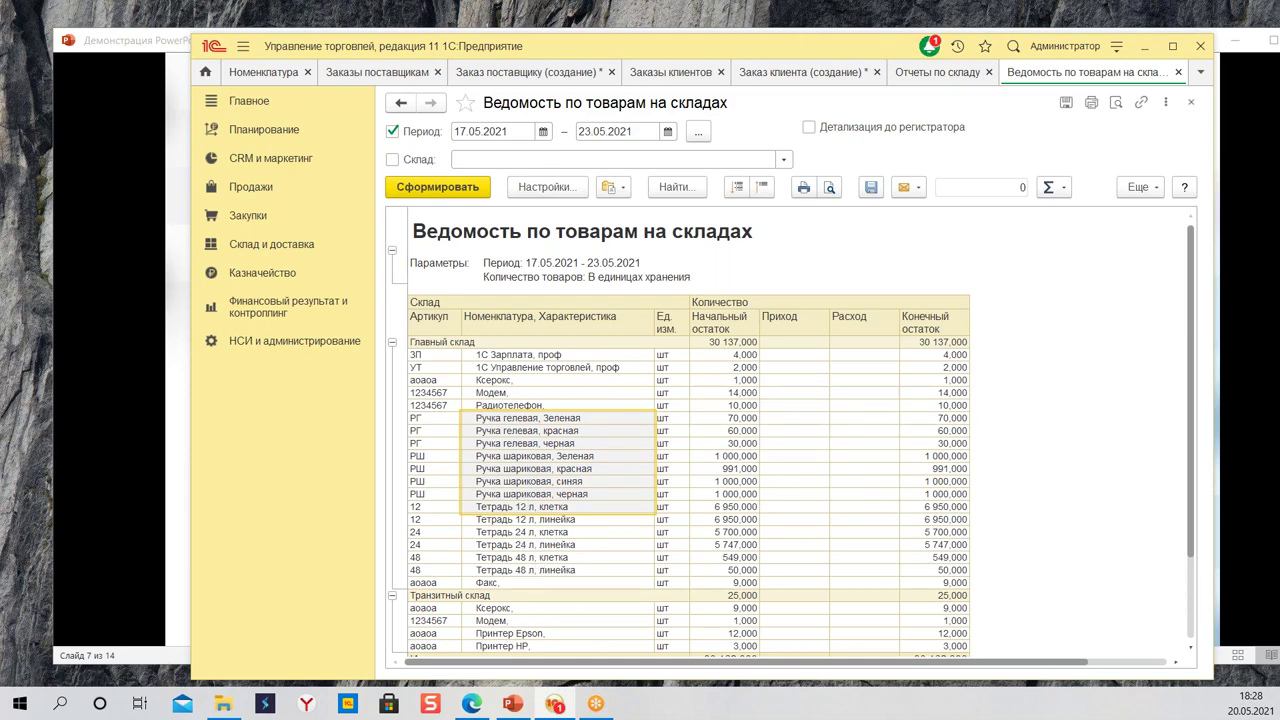
left_click(1190, 102)
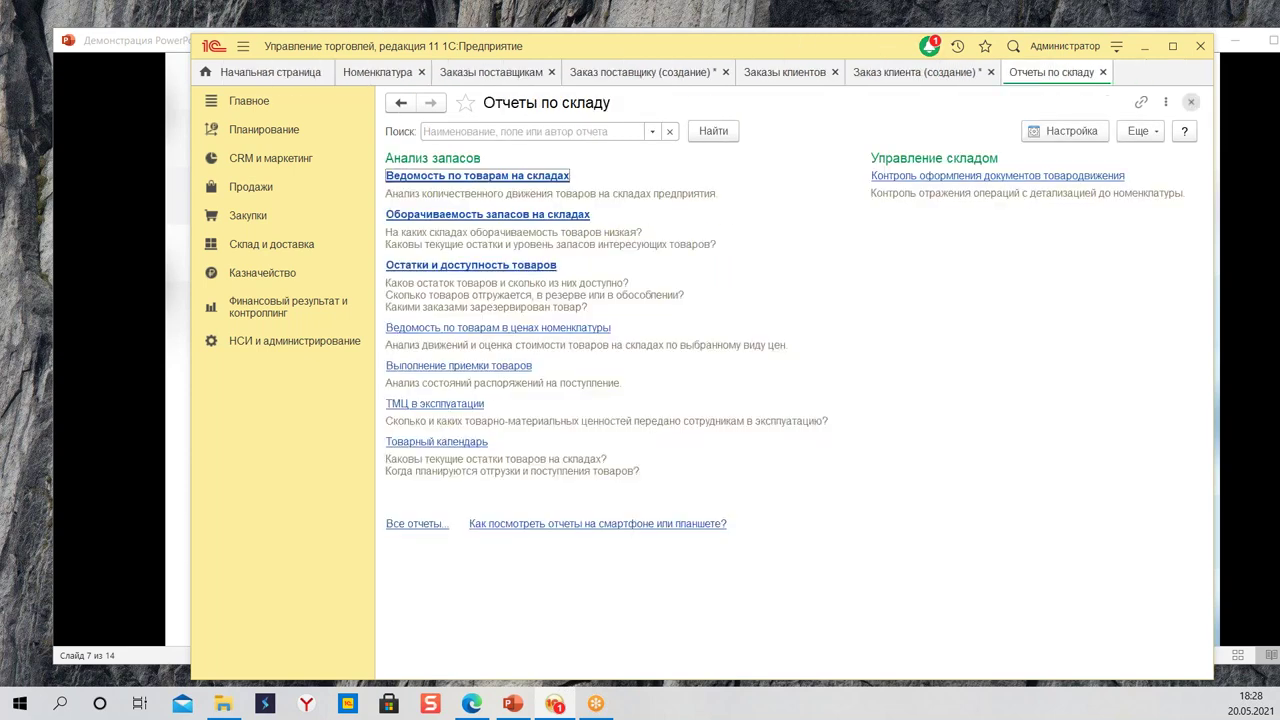
Step: Return to the new customer order and set the Ручка гелевая line's characteristic to Зеленая
left_click(877, 74)
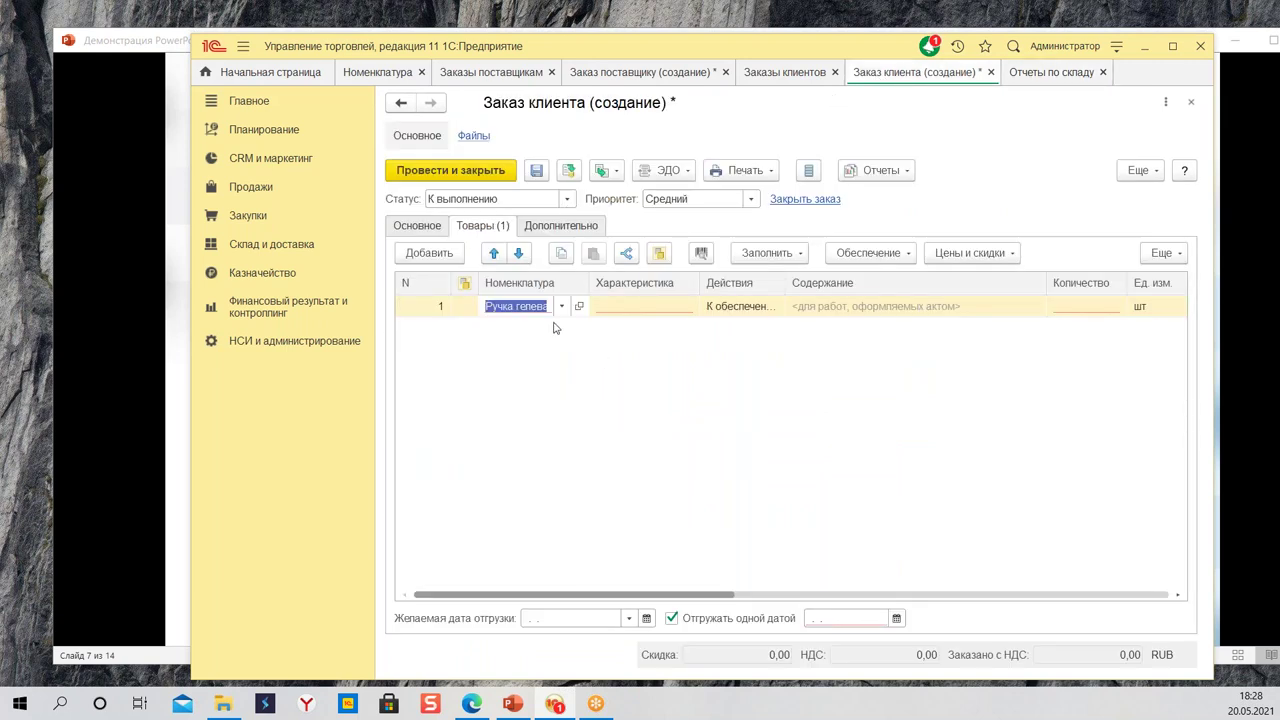
left_click(633, 307)
type("з")
left_click(720, 333)
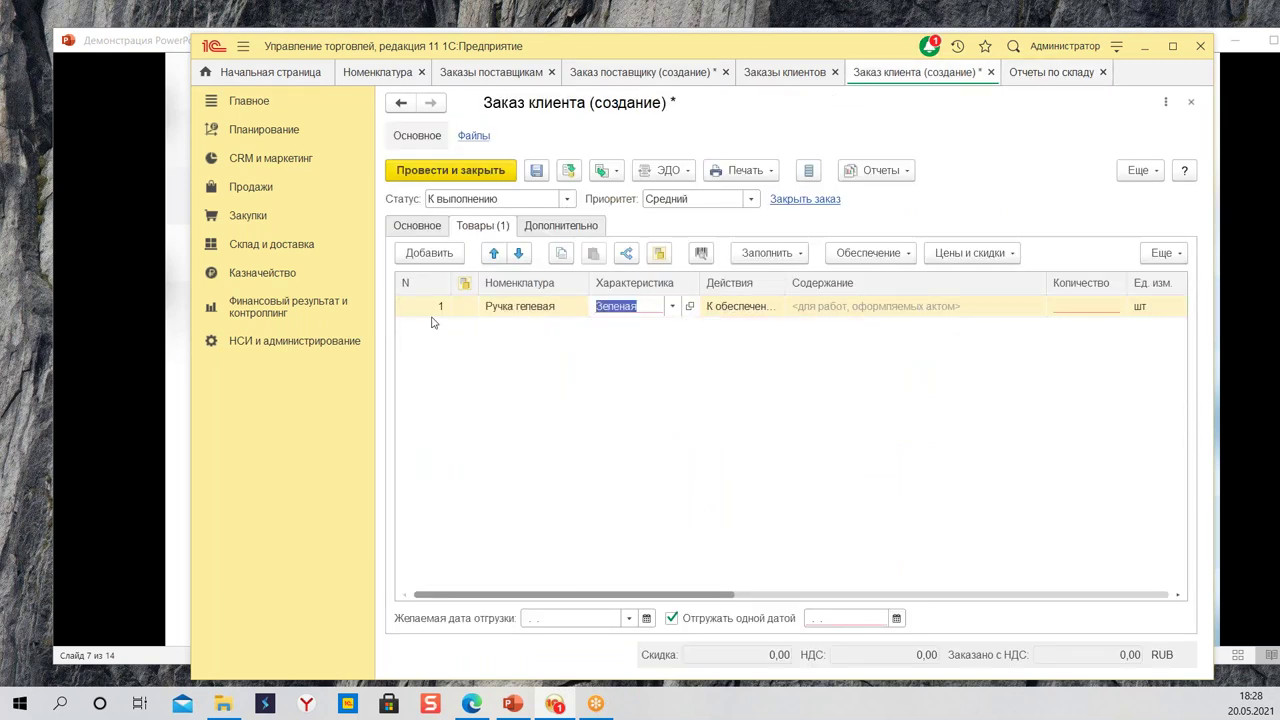
Step: Fill in Альфа ООО as the client in the customer order's main details
left_click(417, 228)
left_click(552, 278)
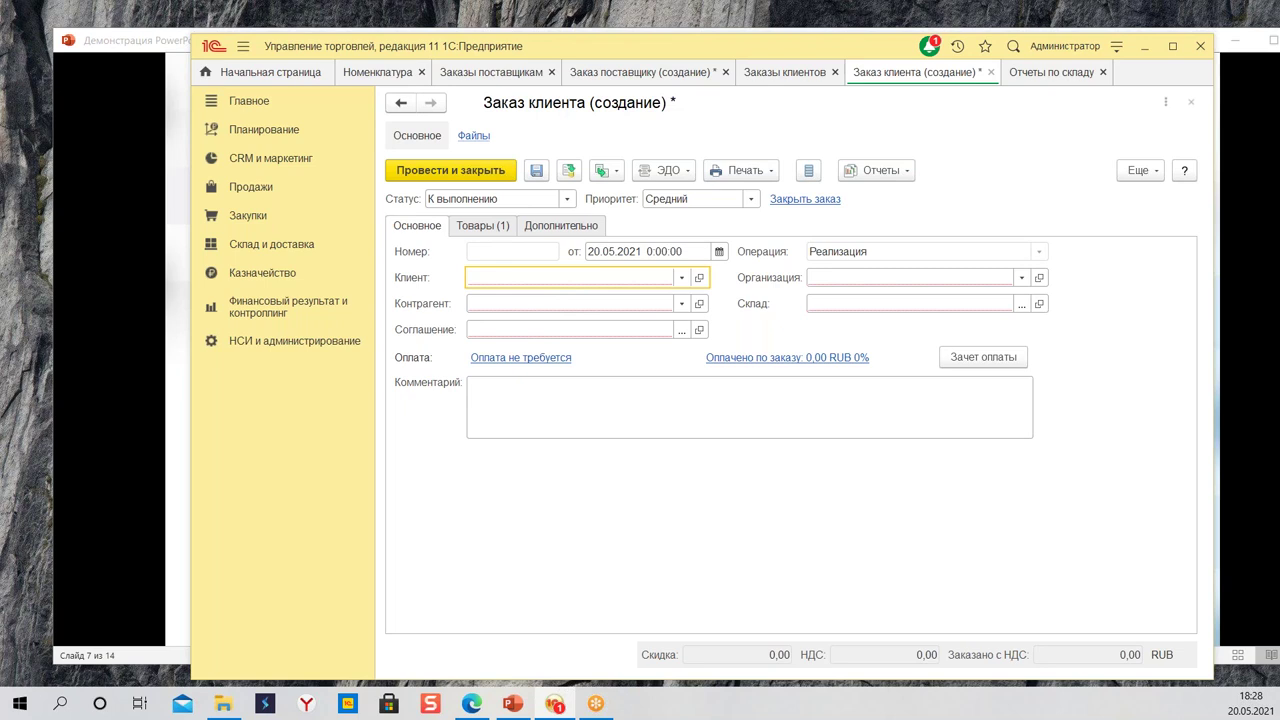
type("Альфа")
key("Return")
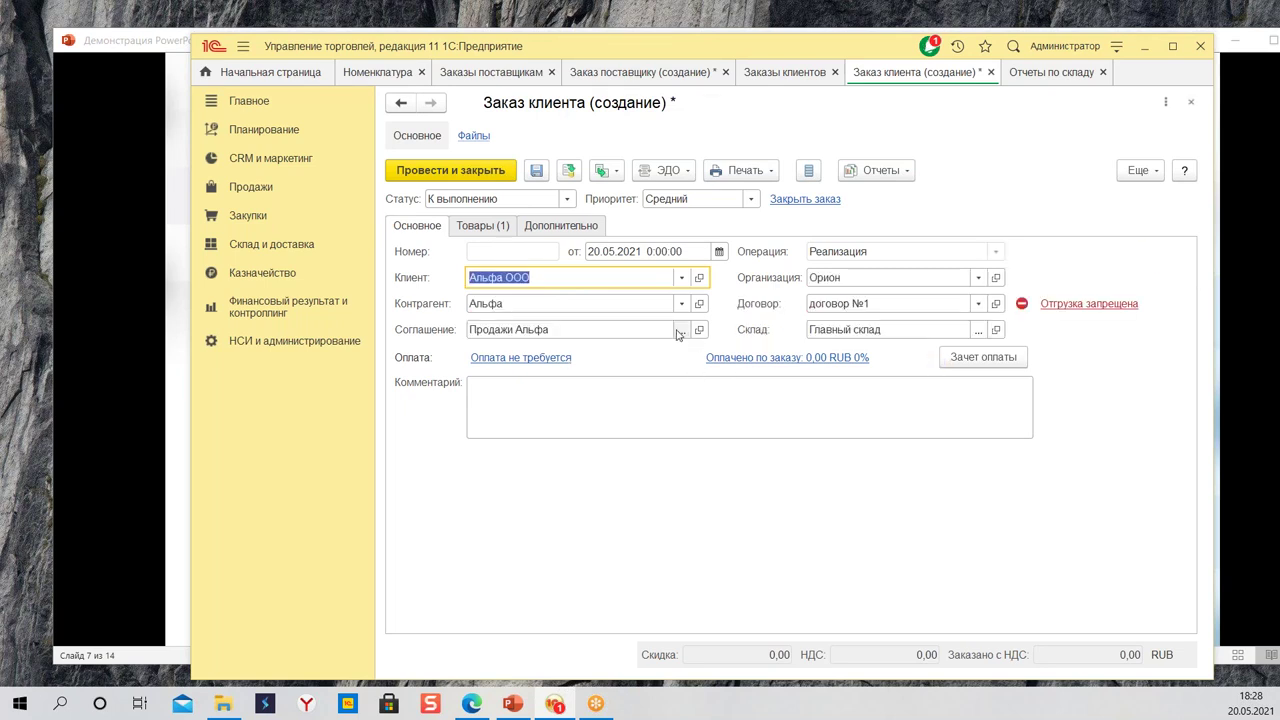
Step: Set the quantity of the green Ручка гелевая line to 1
left_click(490, 228)
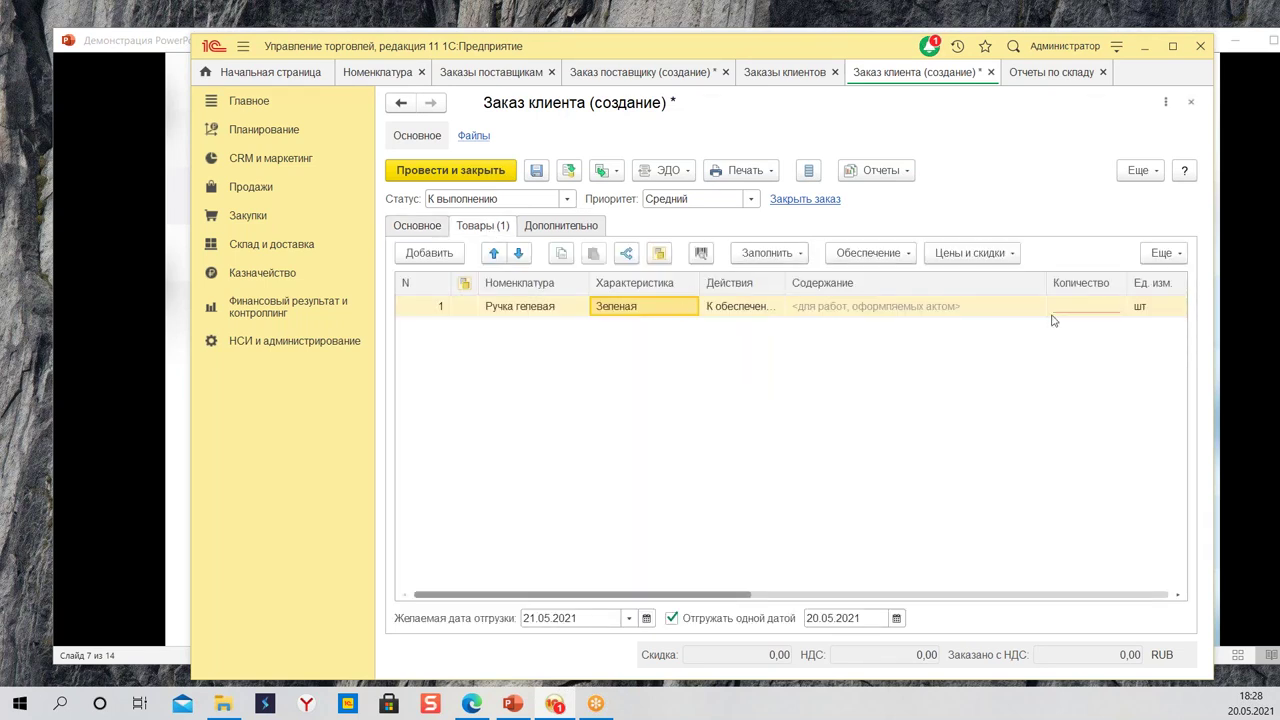
left_click(1089, 313)
type("1")
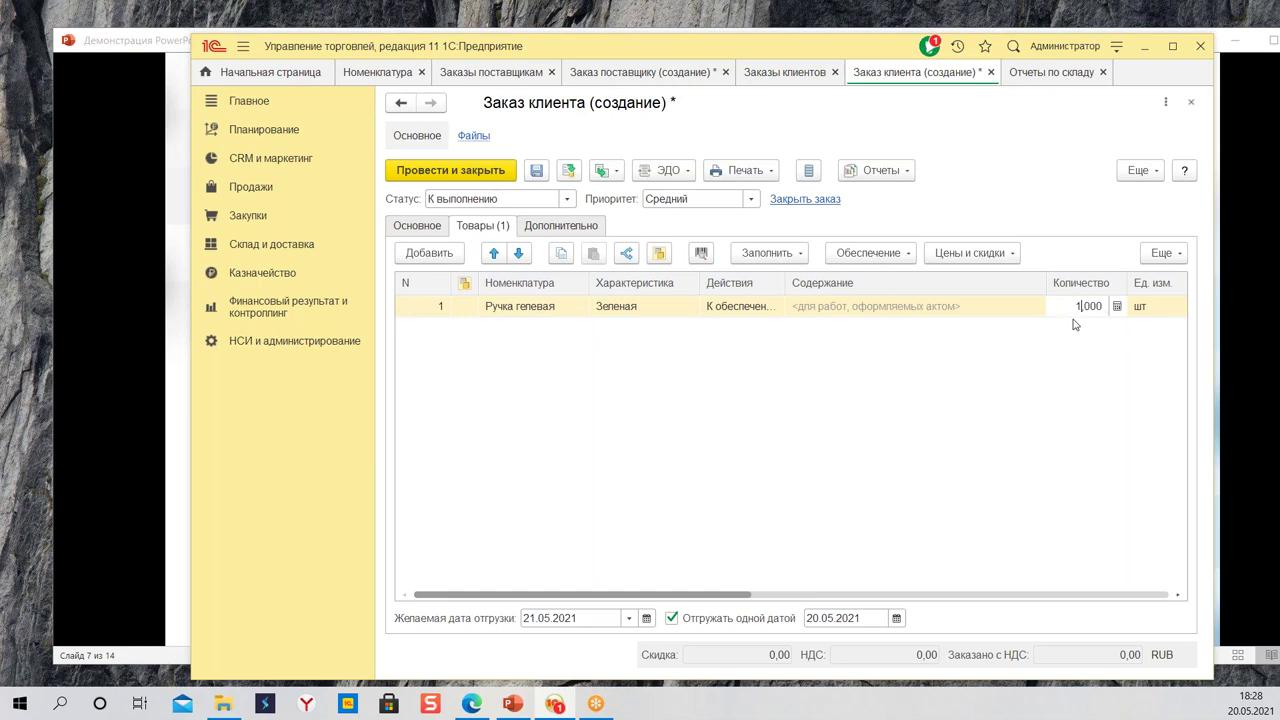
Step: Check the available supply actions and stock for the Ручка гелевая line, leaving the chosen action as it is
left_click(745, 308)
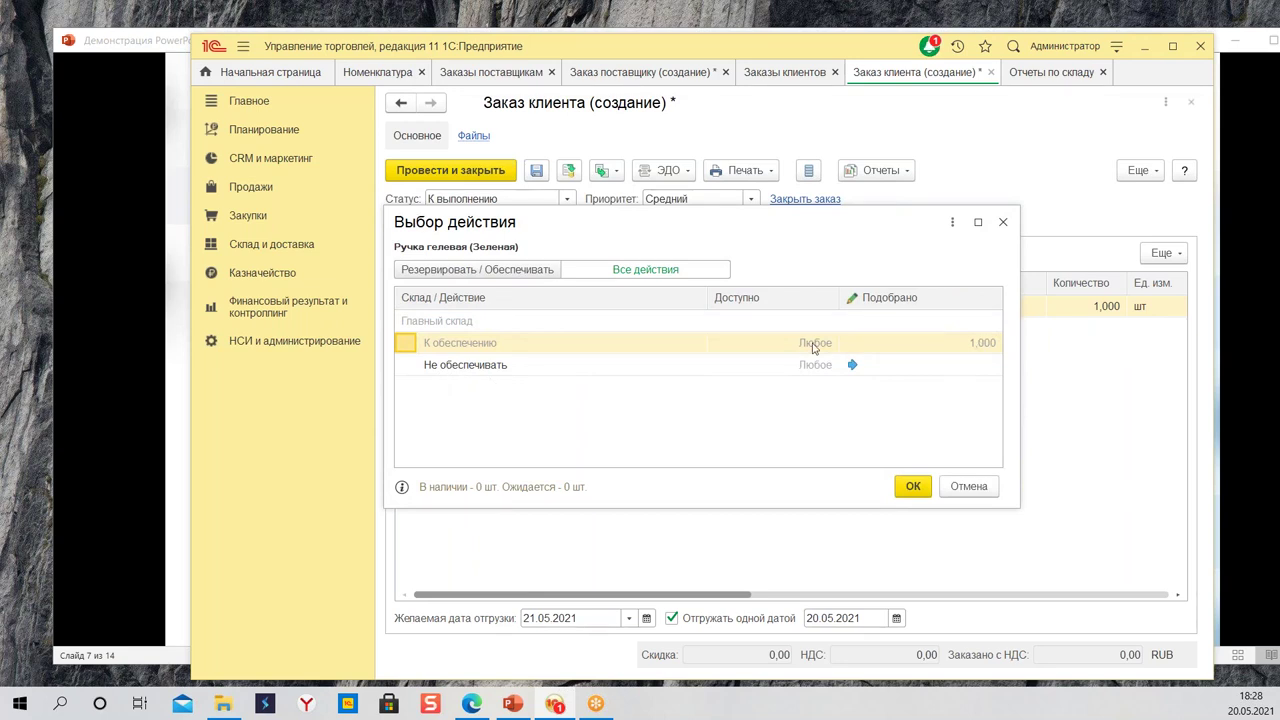
left_click(781, 346)
left_click(776, 363)
left_click(766, 339)
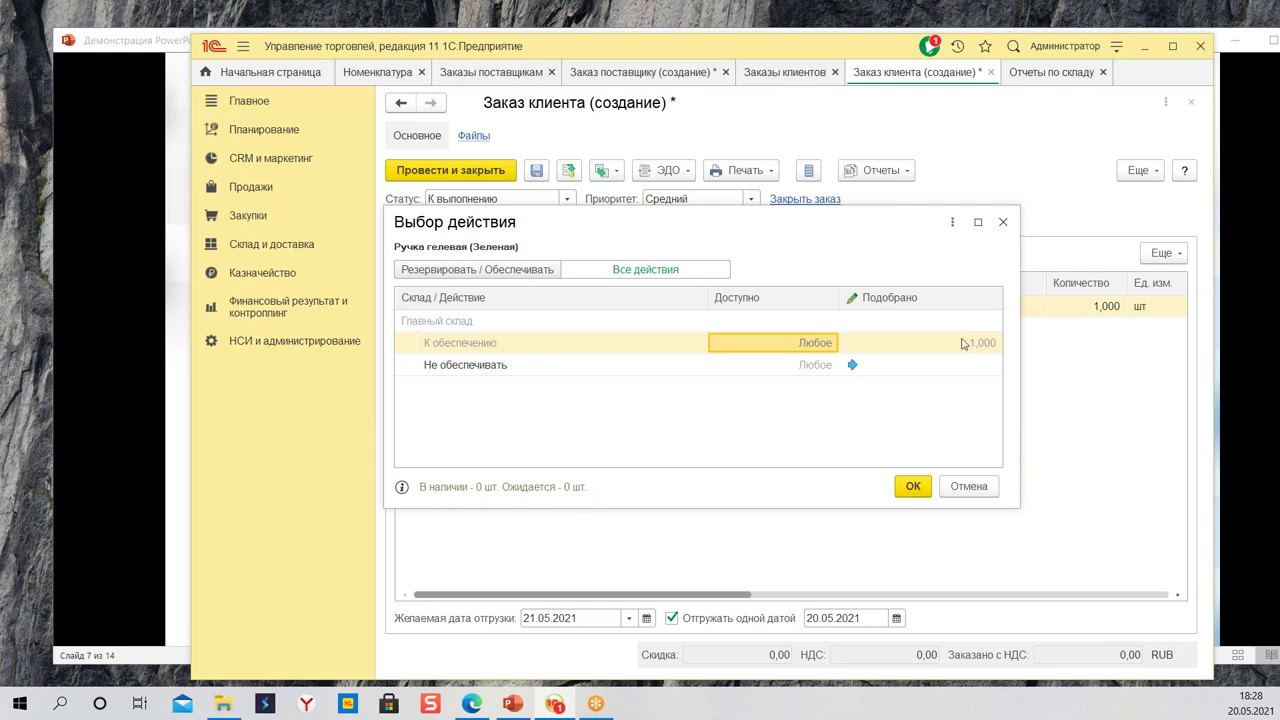
left_click(1003, 222)
Step: Replace the line's item with the first Ручка гелевая from the full list and check which supply actions it offers
left_click(535, 312)
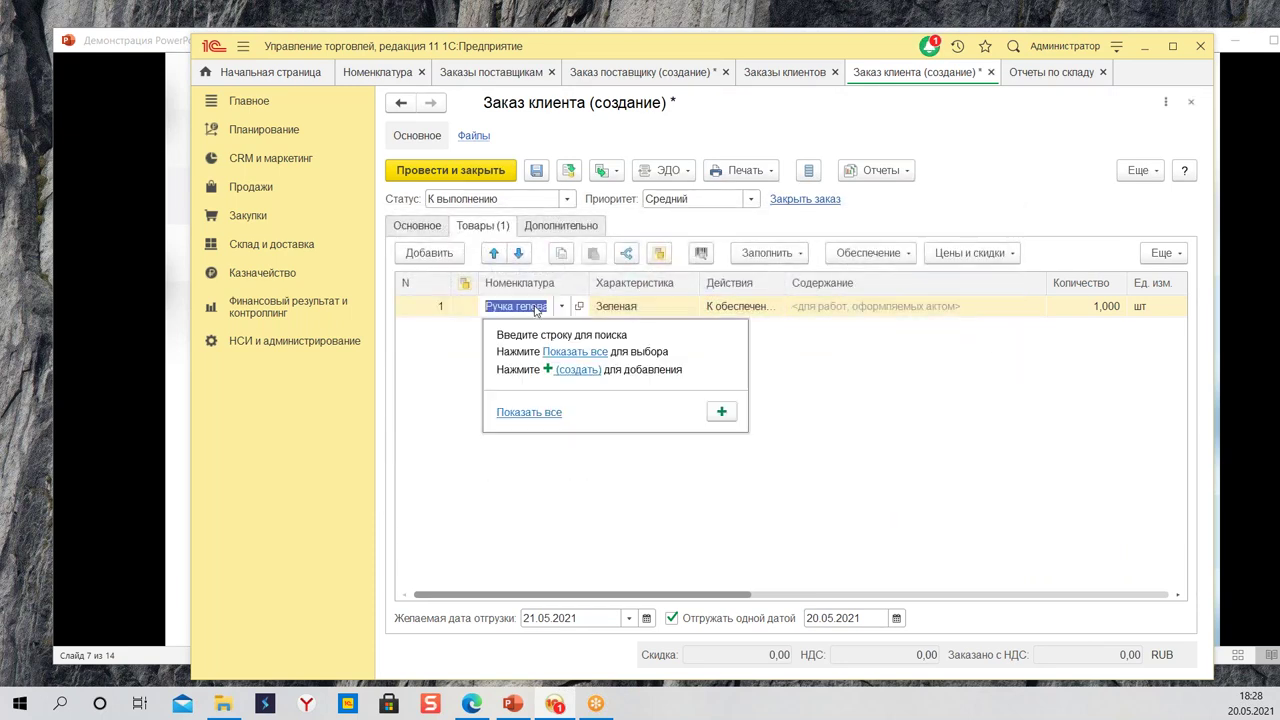
left_click(575, 351)
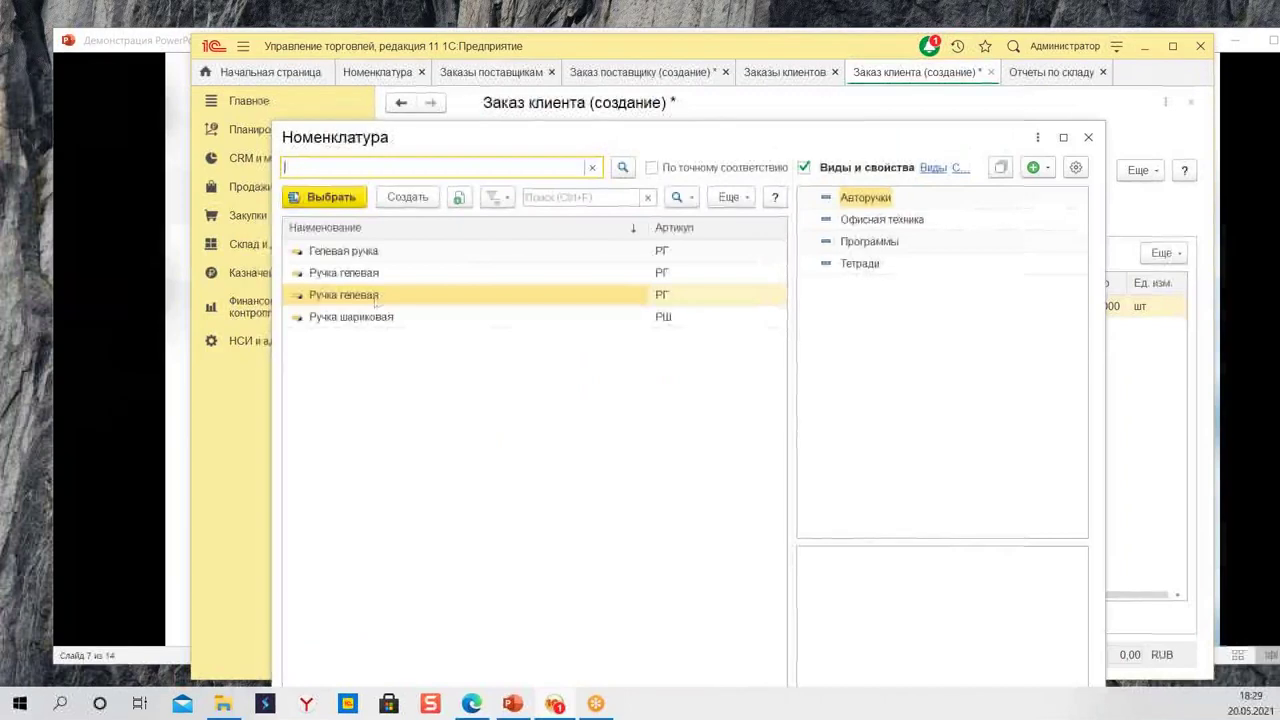
double_click(365, 274)
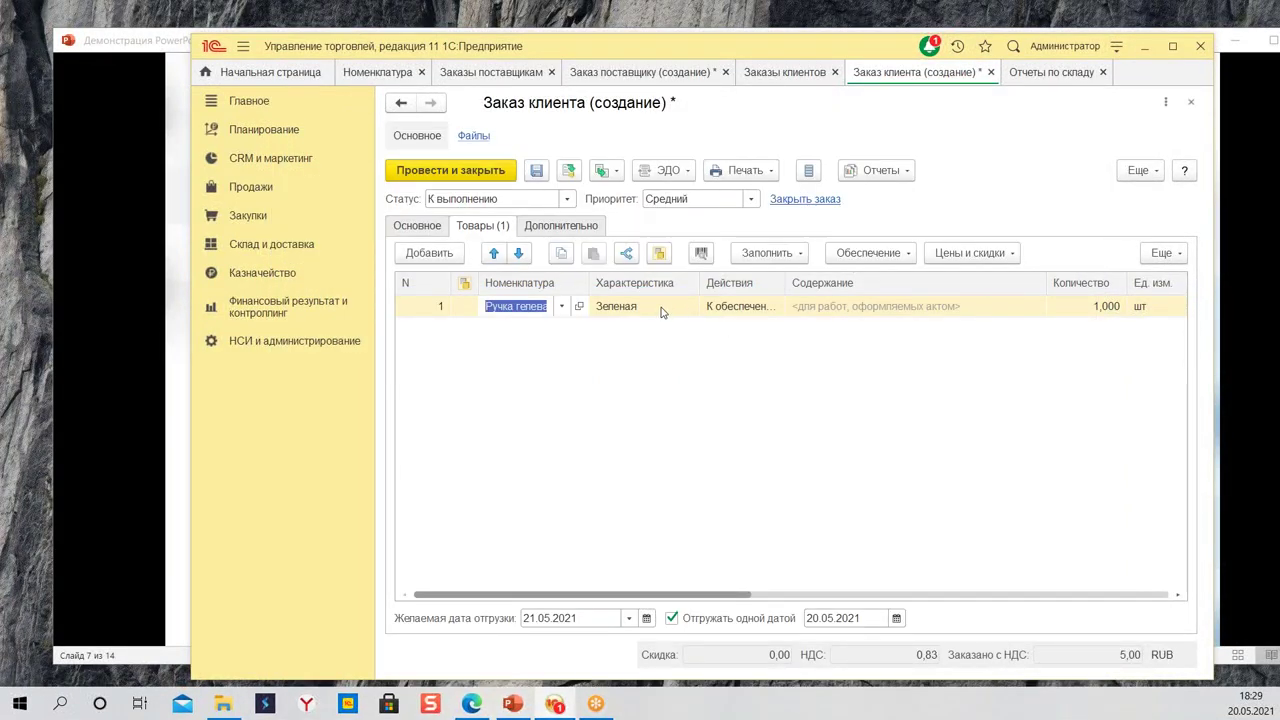
left_click(631, 317)
left_click(777, 307)
left_click(777, 307)
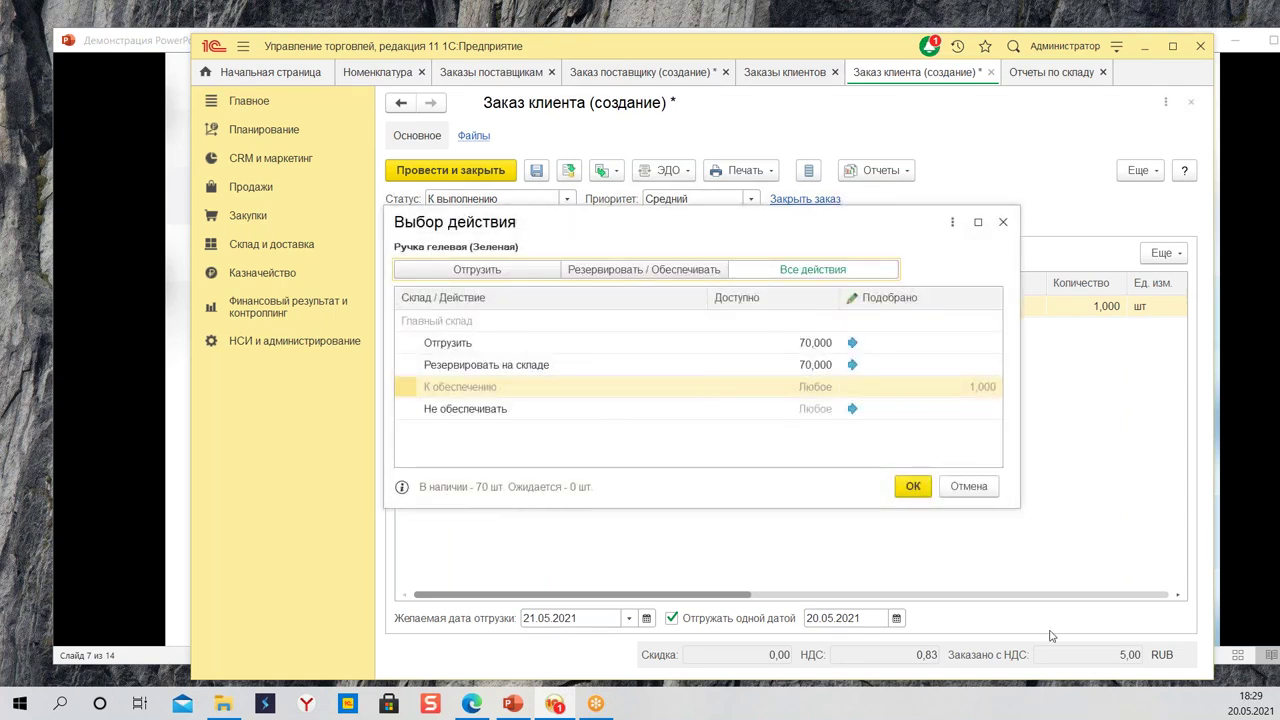
left_click(969, 487)
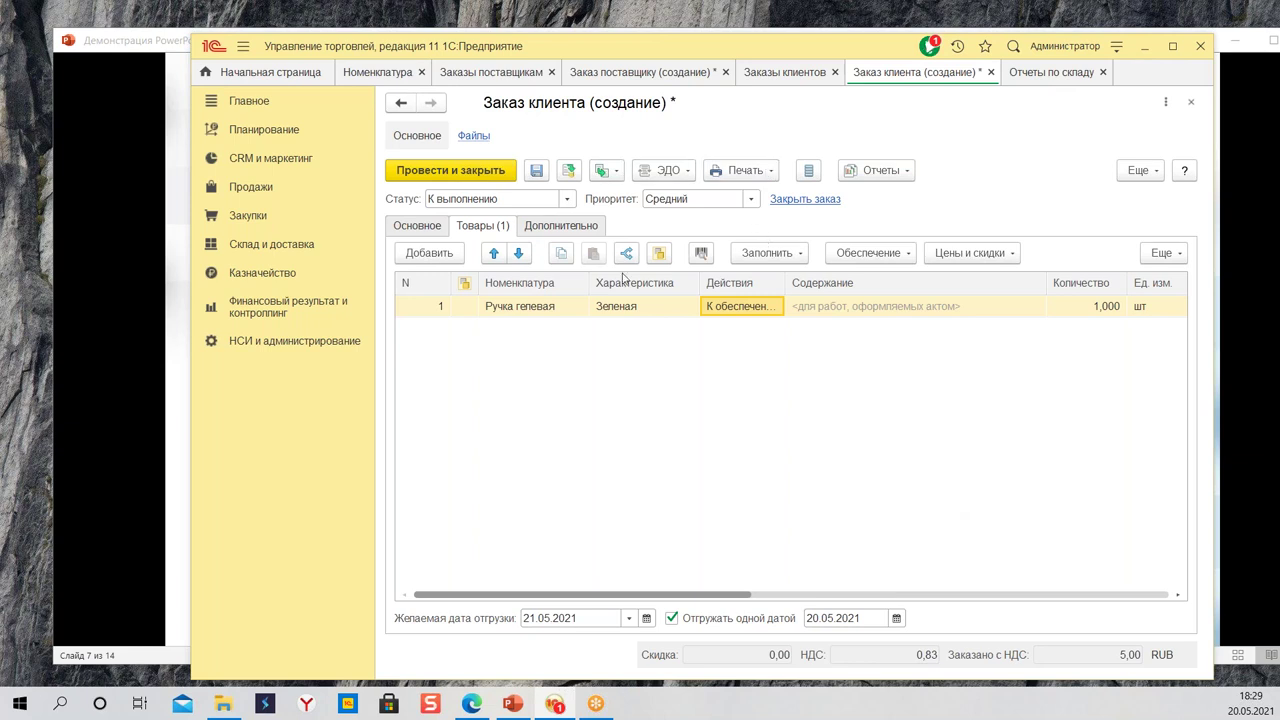
Step: Switch the line's item back to the second Ручка гелевая from the full list and recheck its supply actions
left_click(541, 308)
left_click(541, 308)
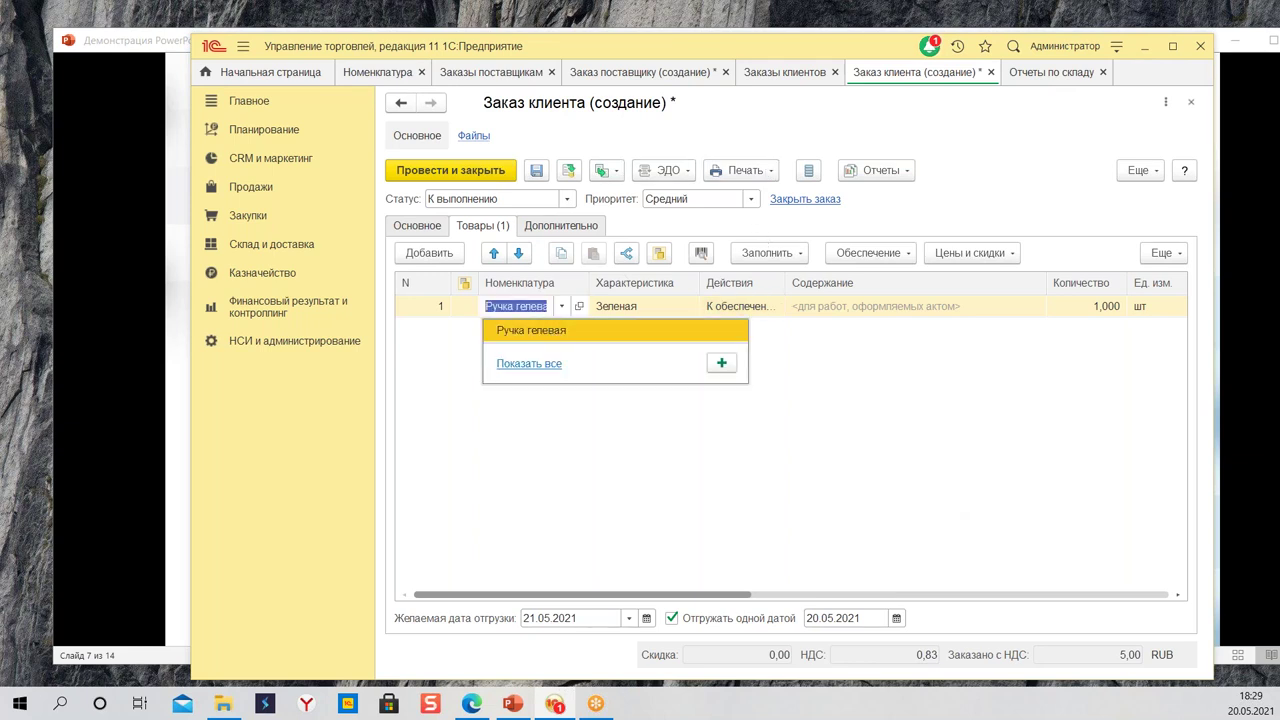
left_click(524, 365)
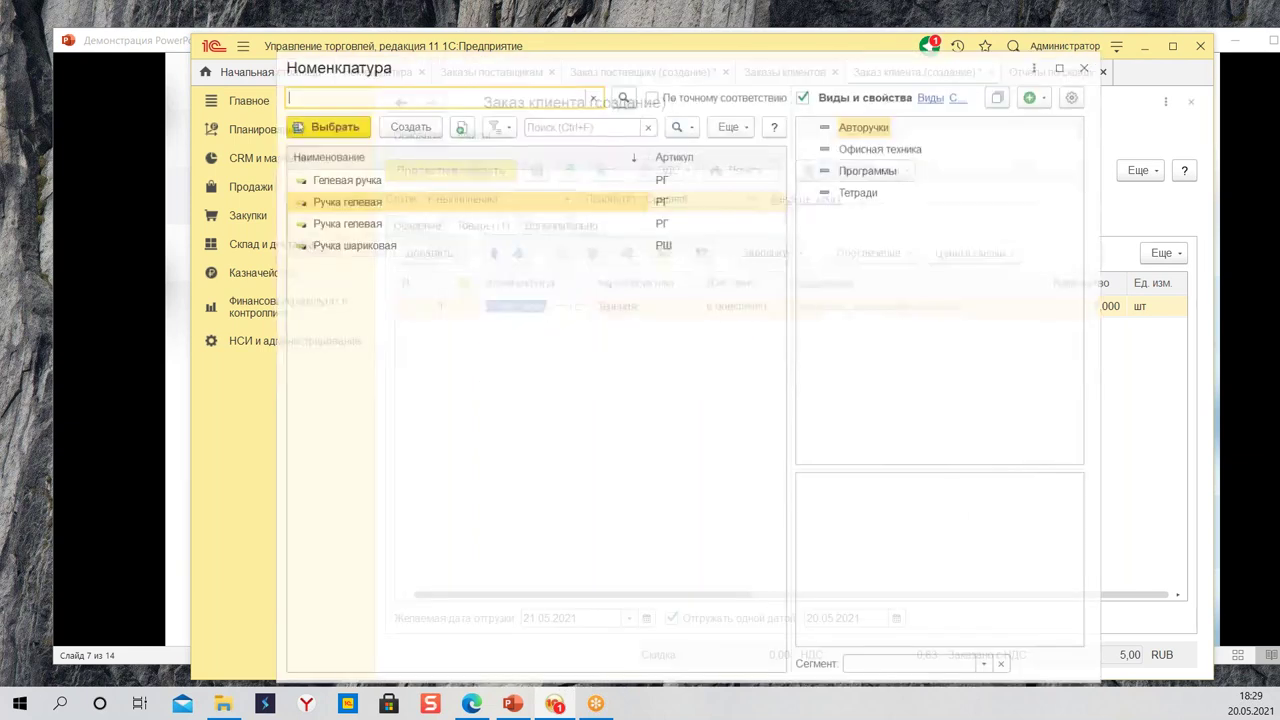
double_click(352, 222)
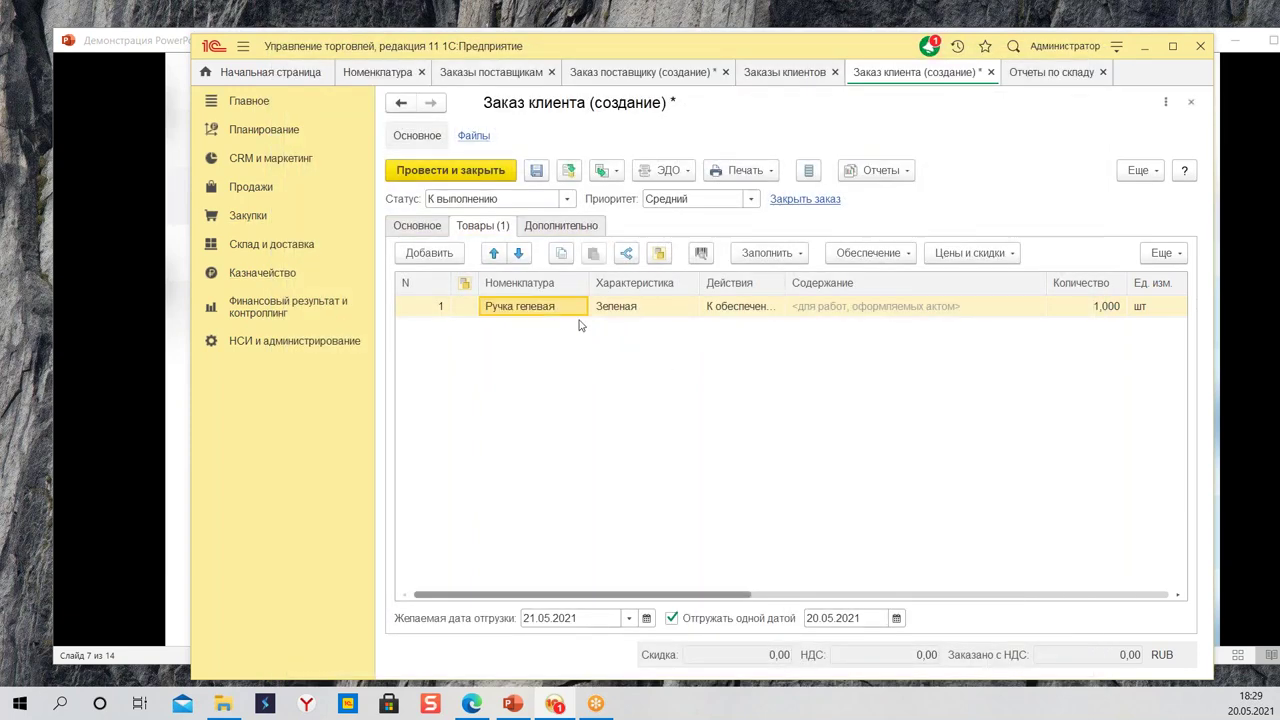
left_click(768, 308)
left_click(768, 308)
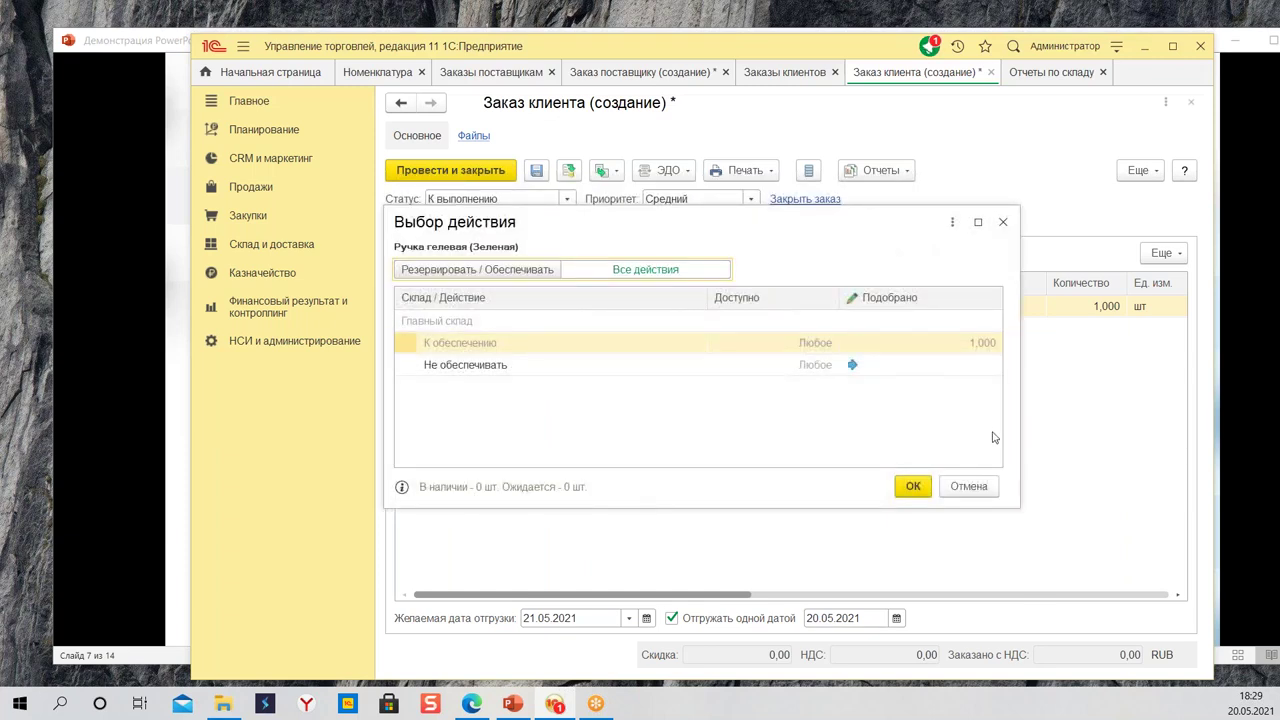
left_click(970, 486)
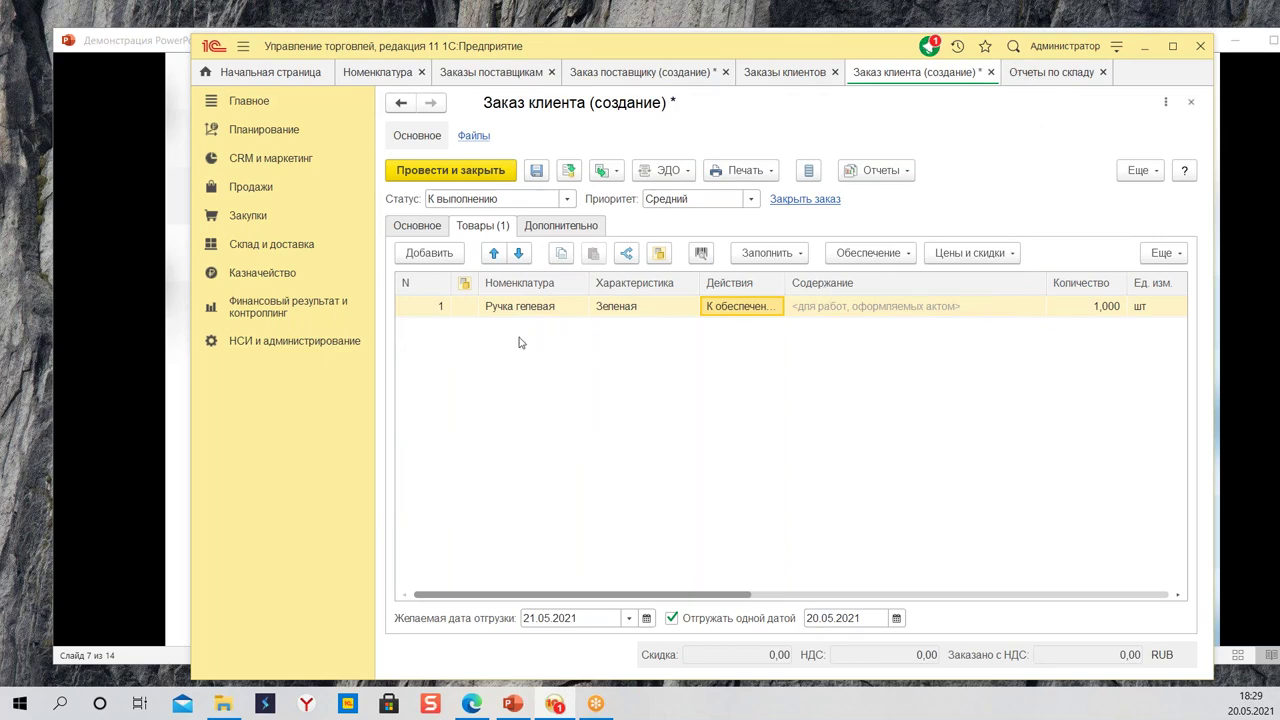
Step: Compare the gel pen entries in the Номенклатура list, view the first Ручка гелевая's card, and close the list
left_click(275, 343)
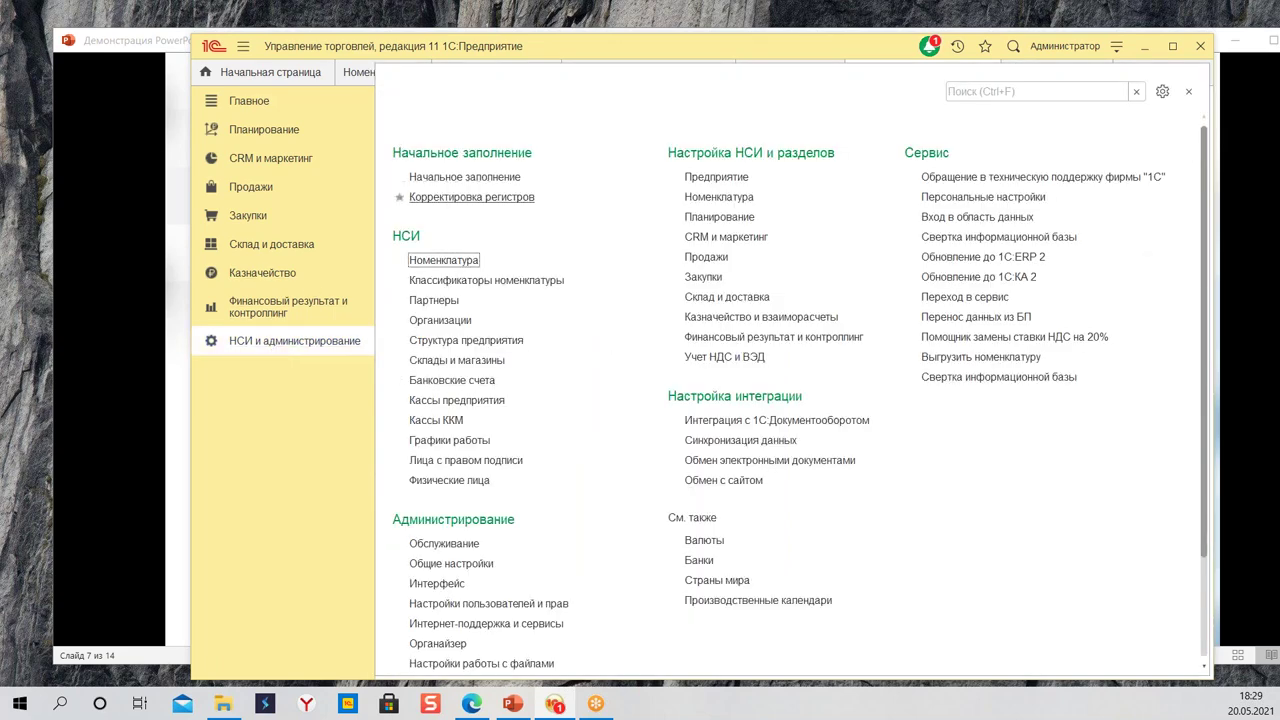
left_click(443, 260)
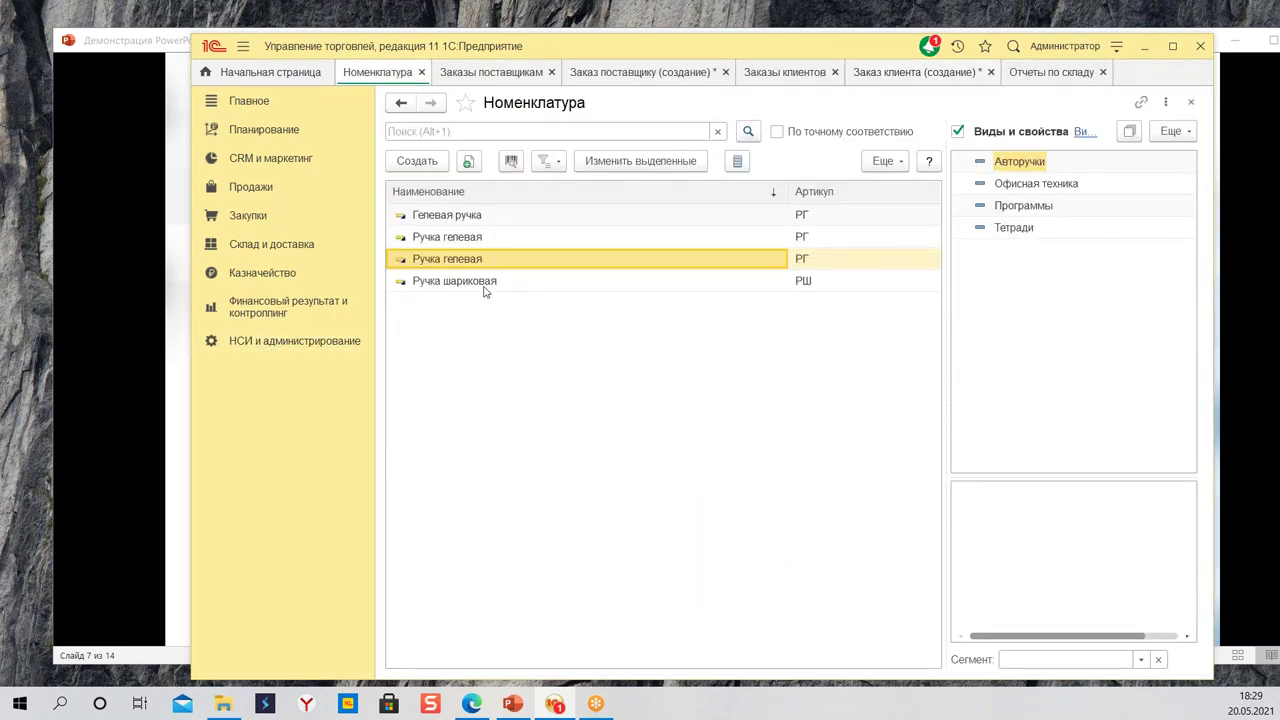
left_click(472, 238)
left_click(472, 257)
left_click(470, 238)
double_click(467, 237)
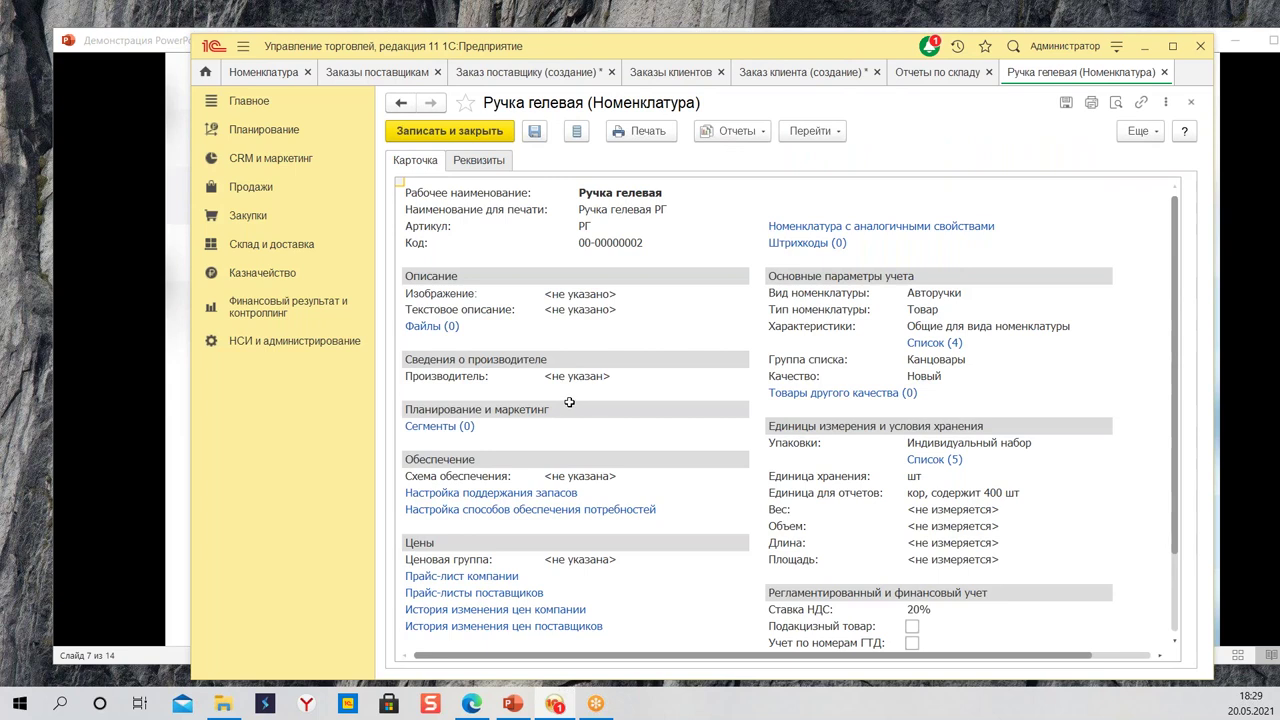
left_click(1190, 103)
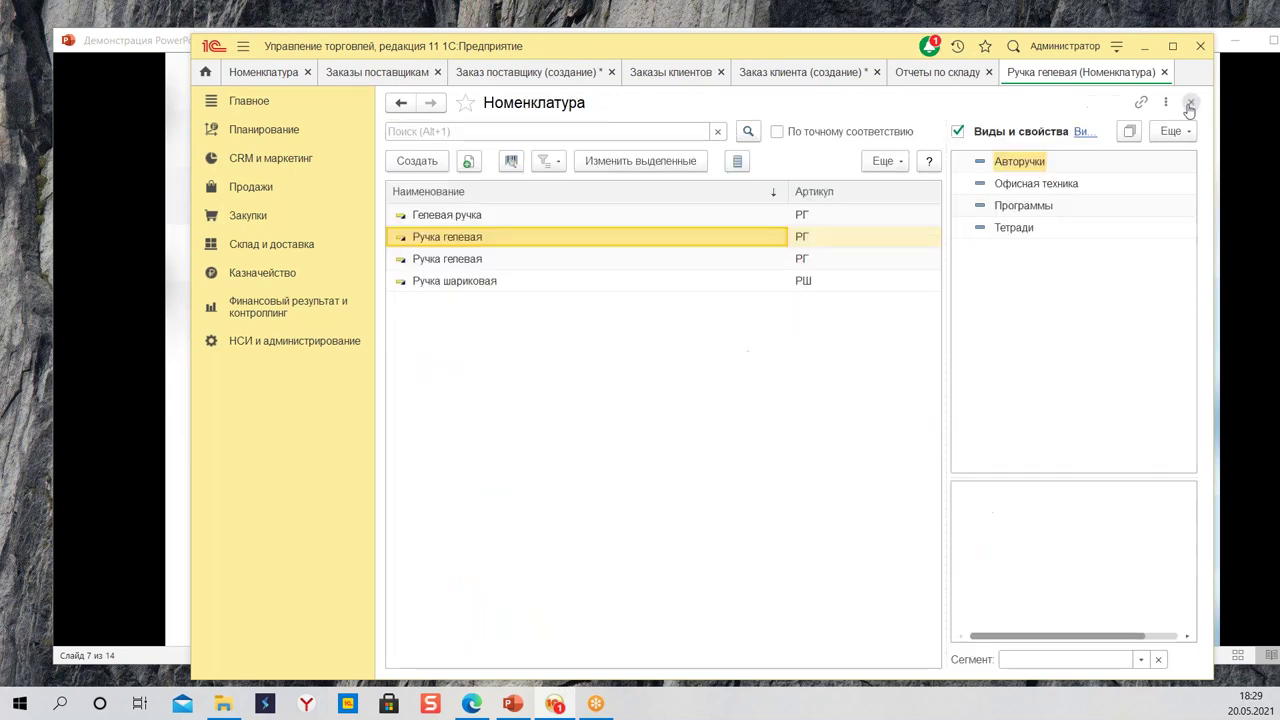
left_click(470, 212)
left_click(470, 242)
left_click(468, 264)
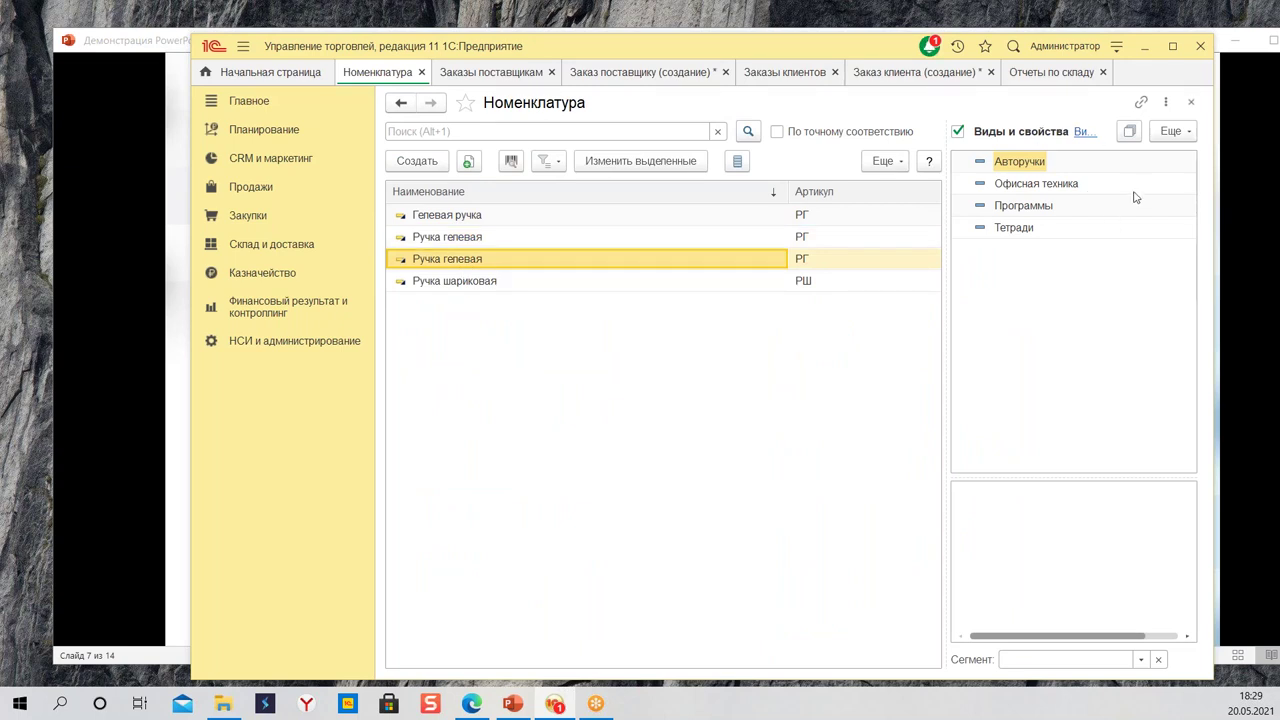
left_click(1191, 104)
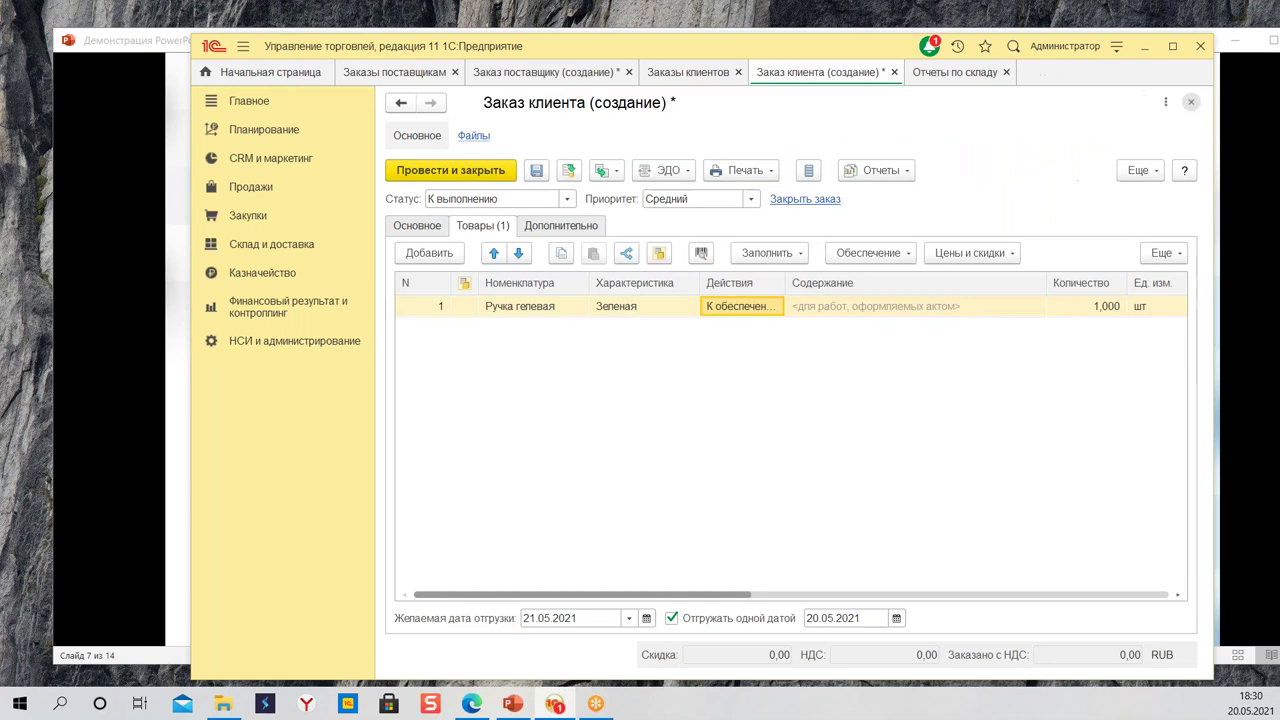
Step: Close the unsaved customer order, the unsaved supplier order and all other open tabs without saving the changes
left_click(895, 72)
left_click(757, 400)
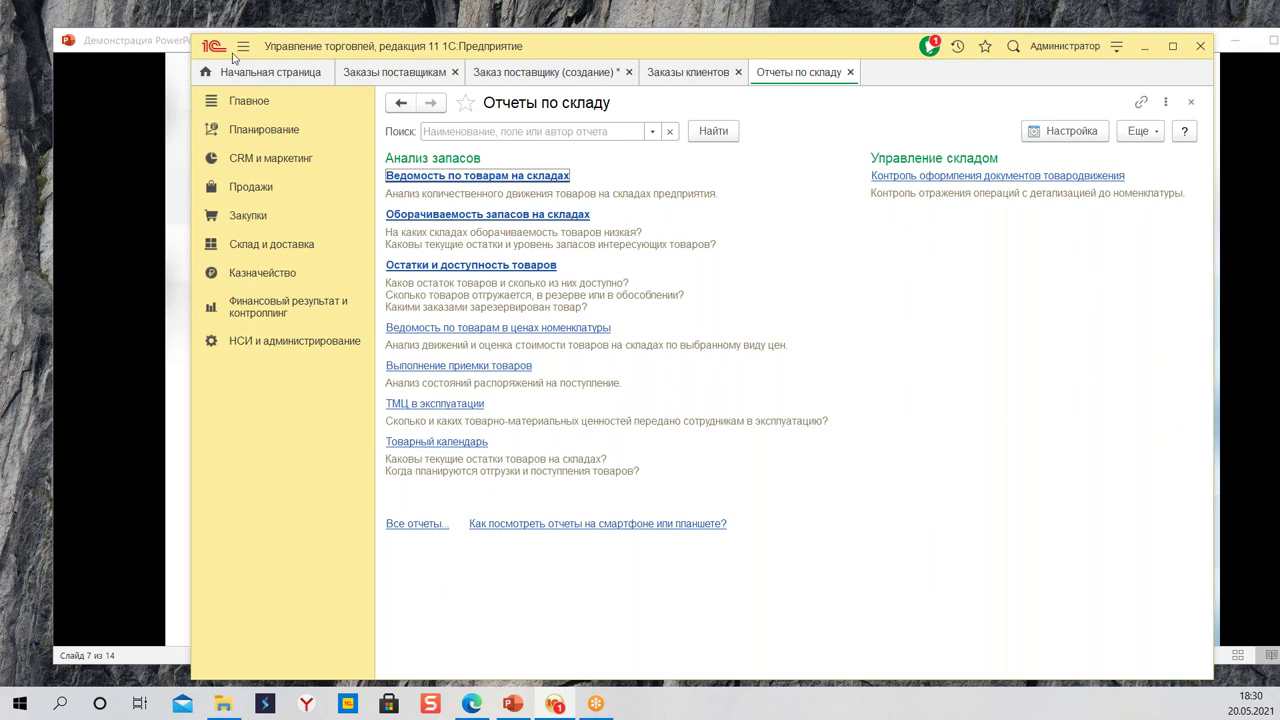
right_click(288, 71)
left_click(340, 85)
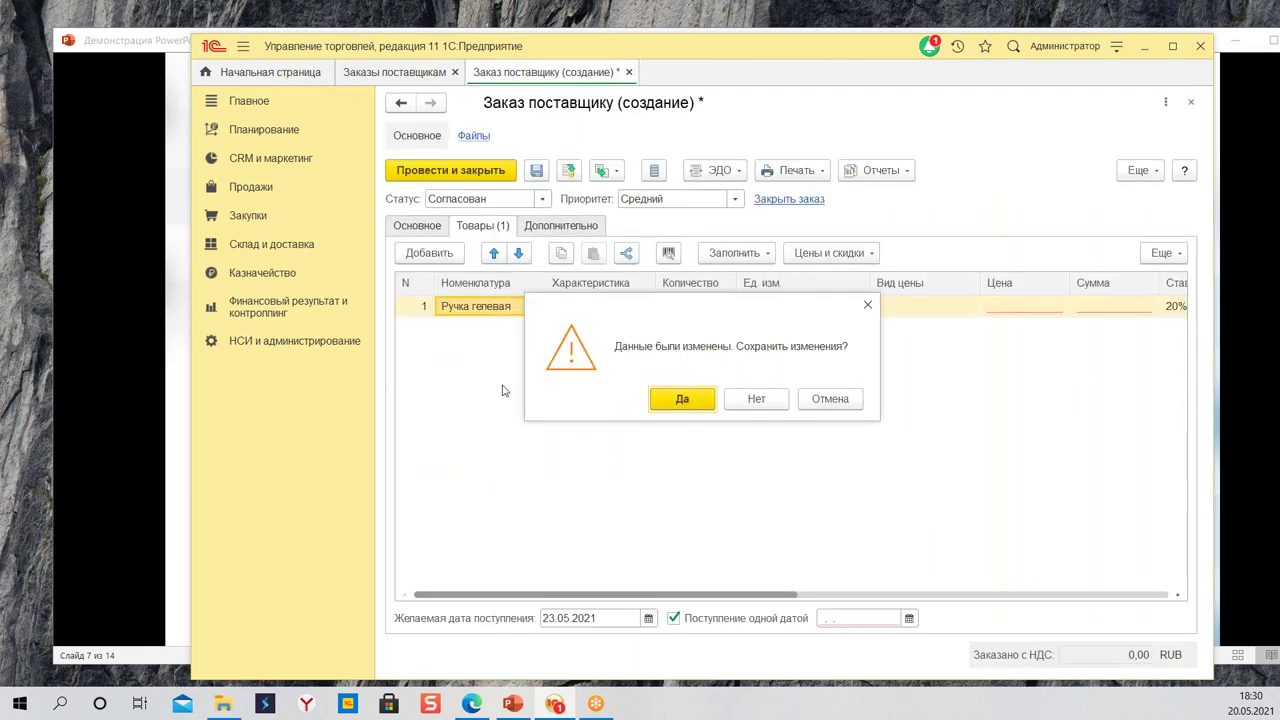
left_click(757, 399)
Step: Open Поиск и удаление дублей from the Корректировка данных section of the Обслуживание administration page
left_click(284, 344)
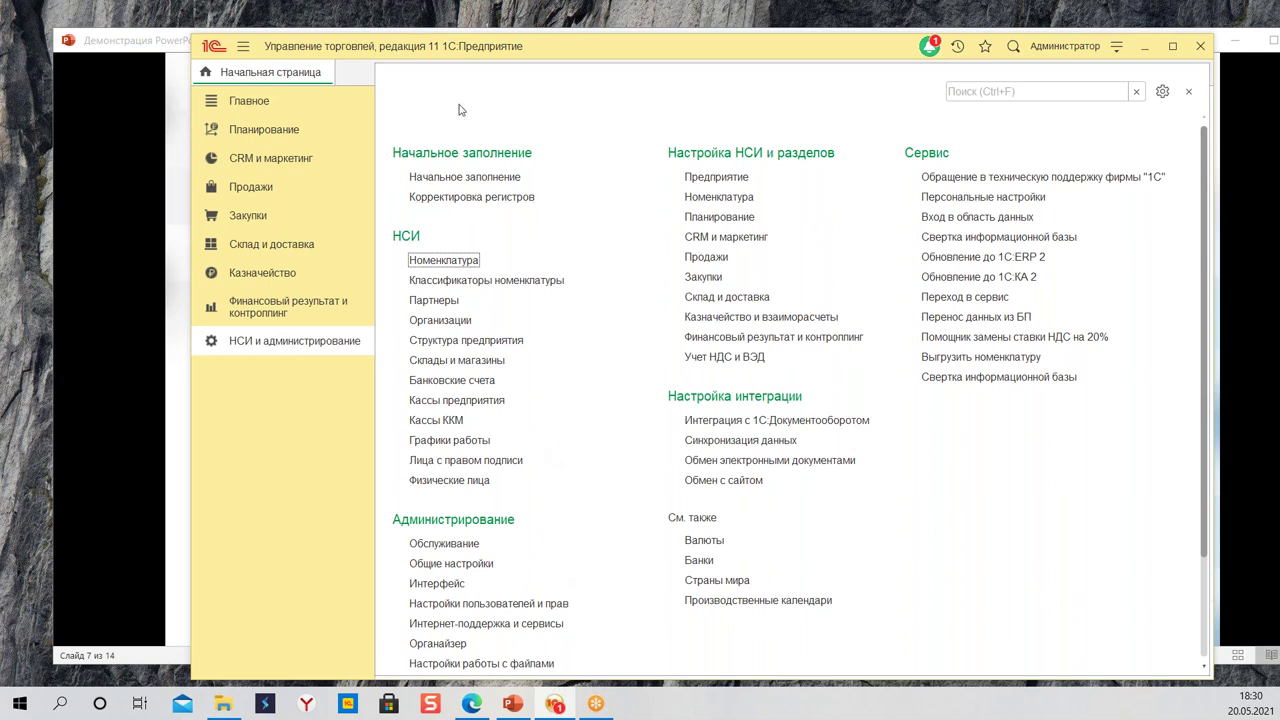
scroll(438, 207, "down", 3)
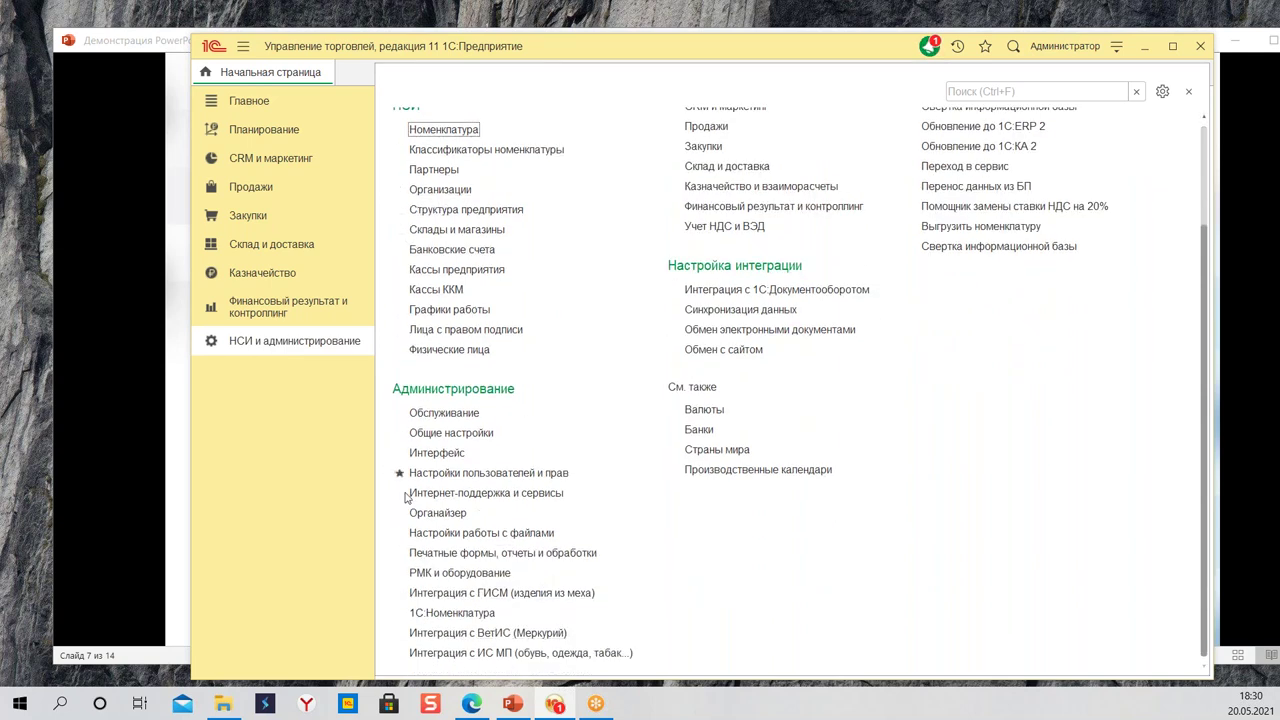
left_click(444, 413)
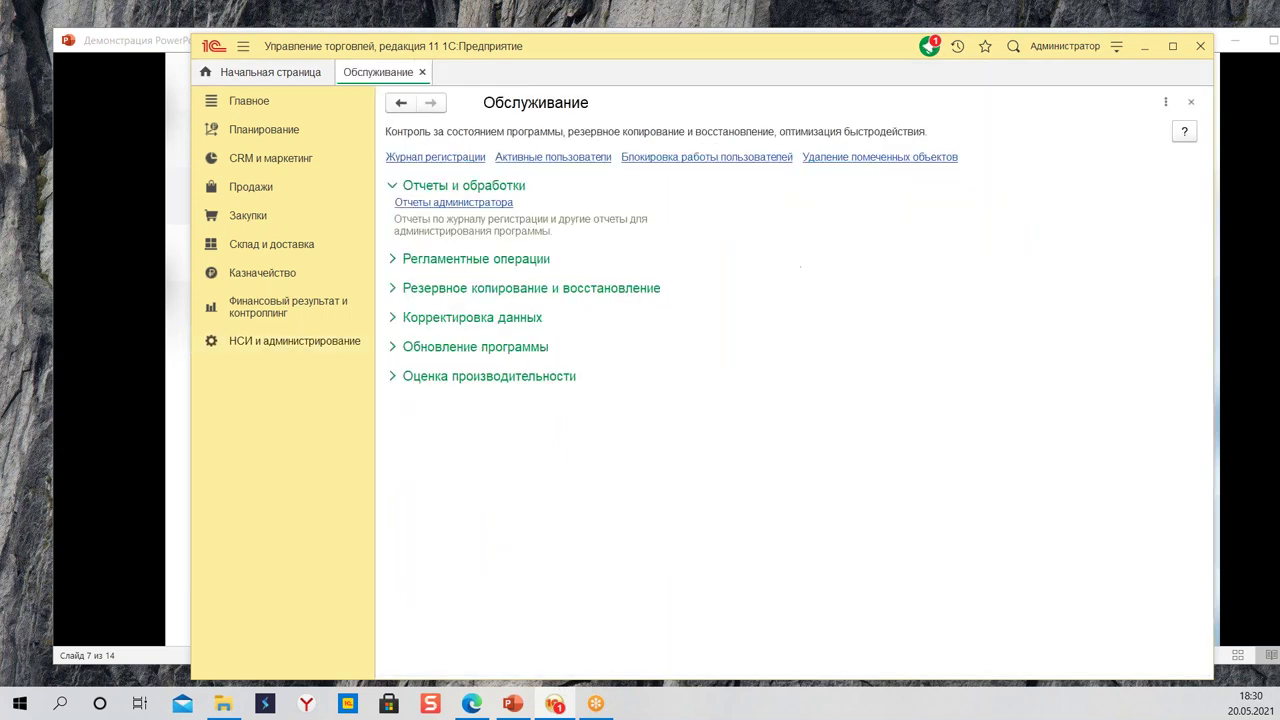
left_click(476, 318)
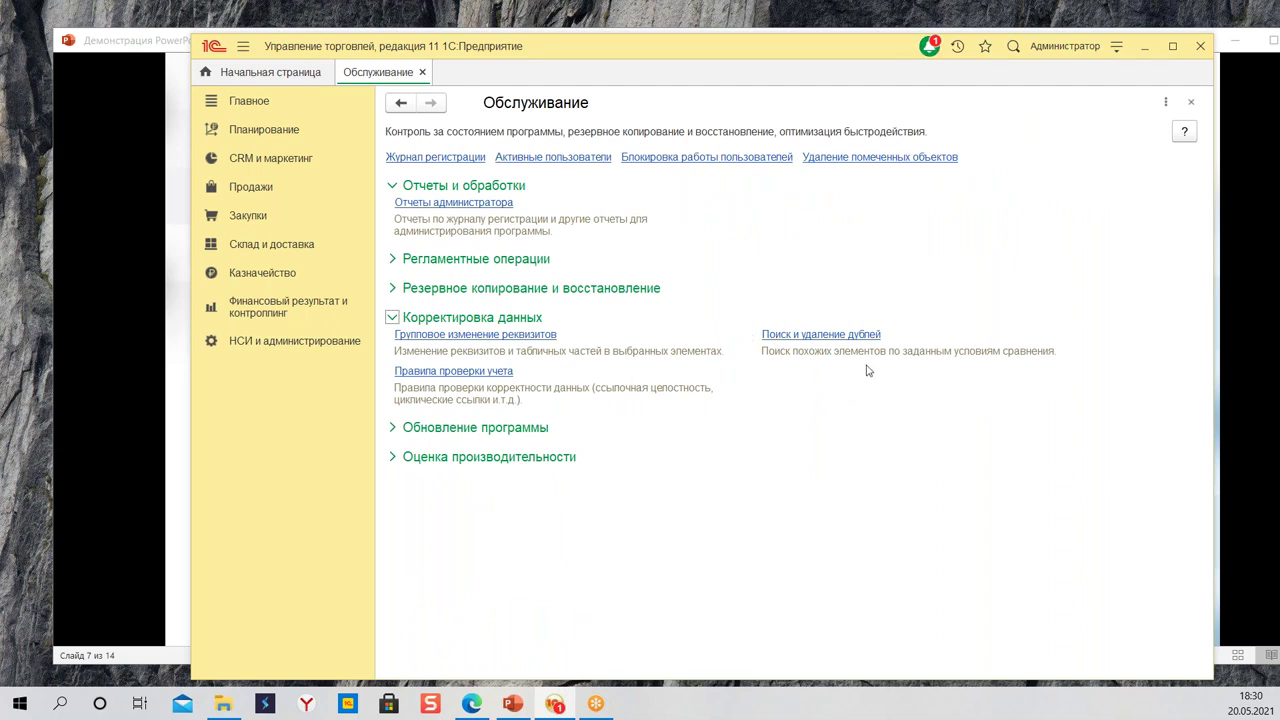
left_click(806, 337)
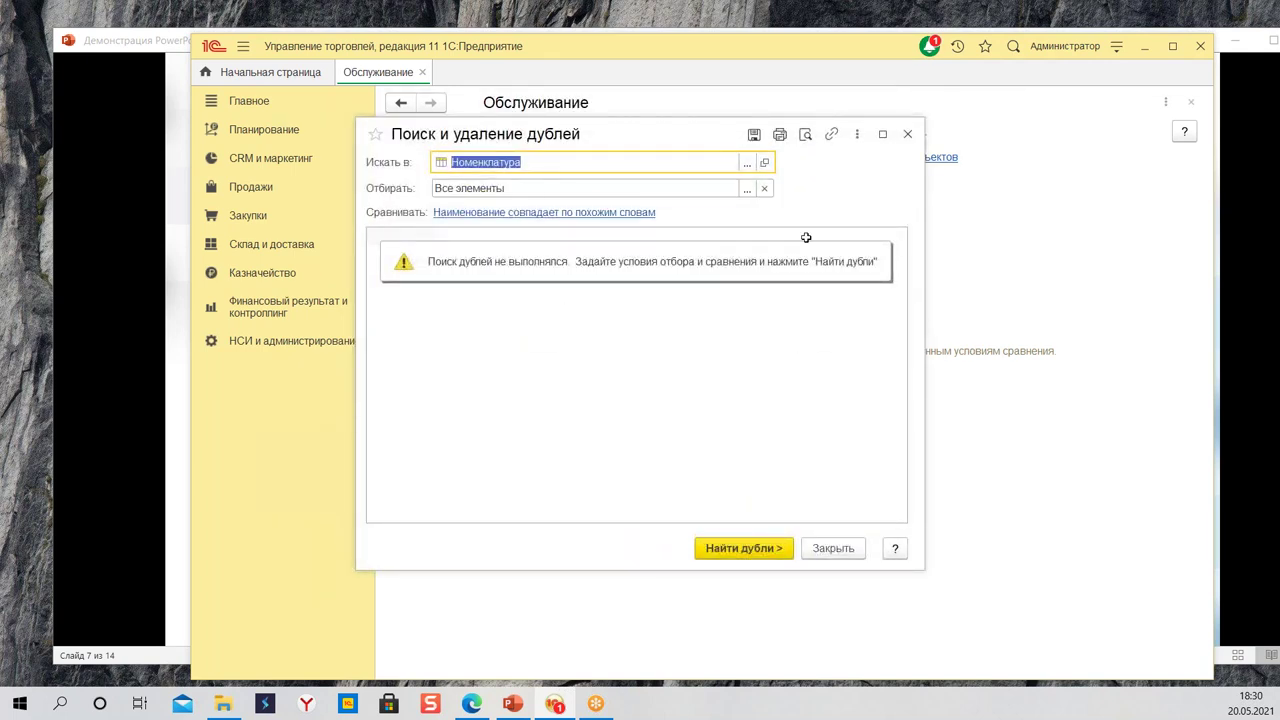
Step: Look through the object types available as the duplicate search area, leaving Номенклатура selected
left_click(747, 164)
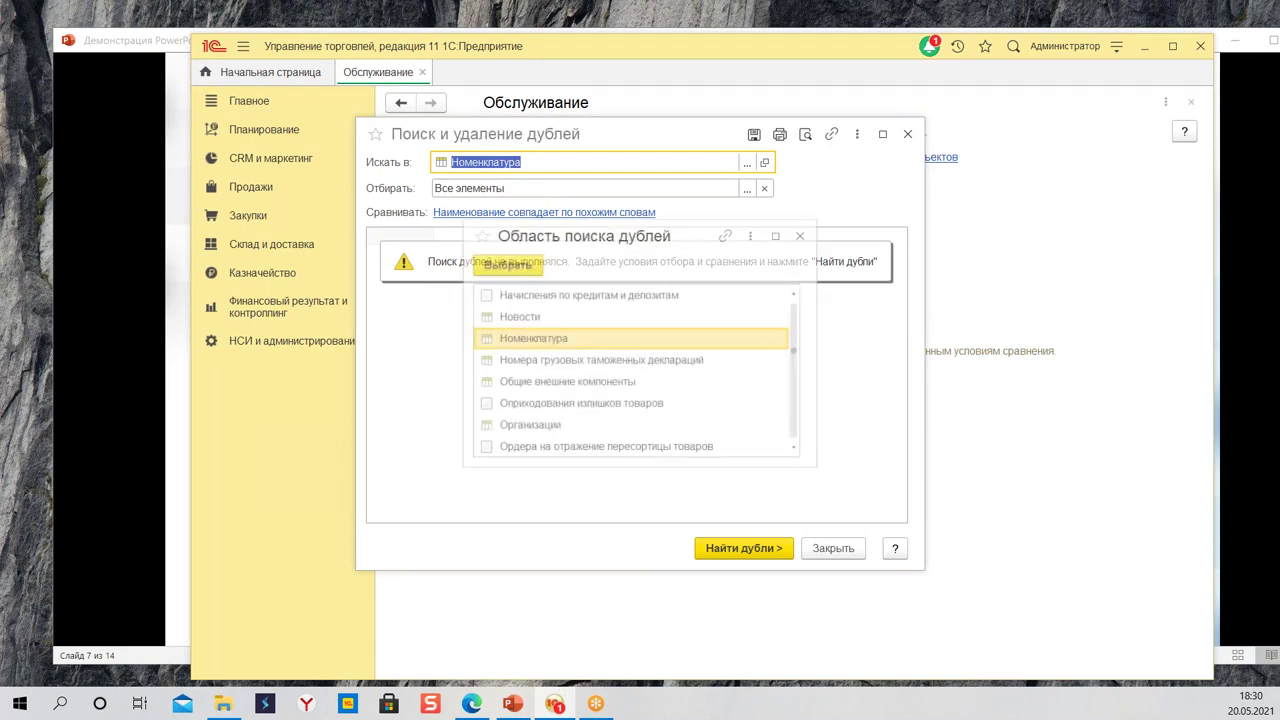
scroll(548, 390, "down", 6)
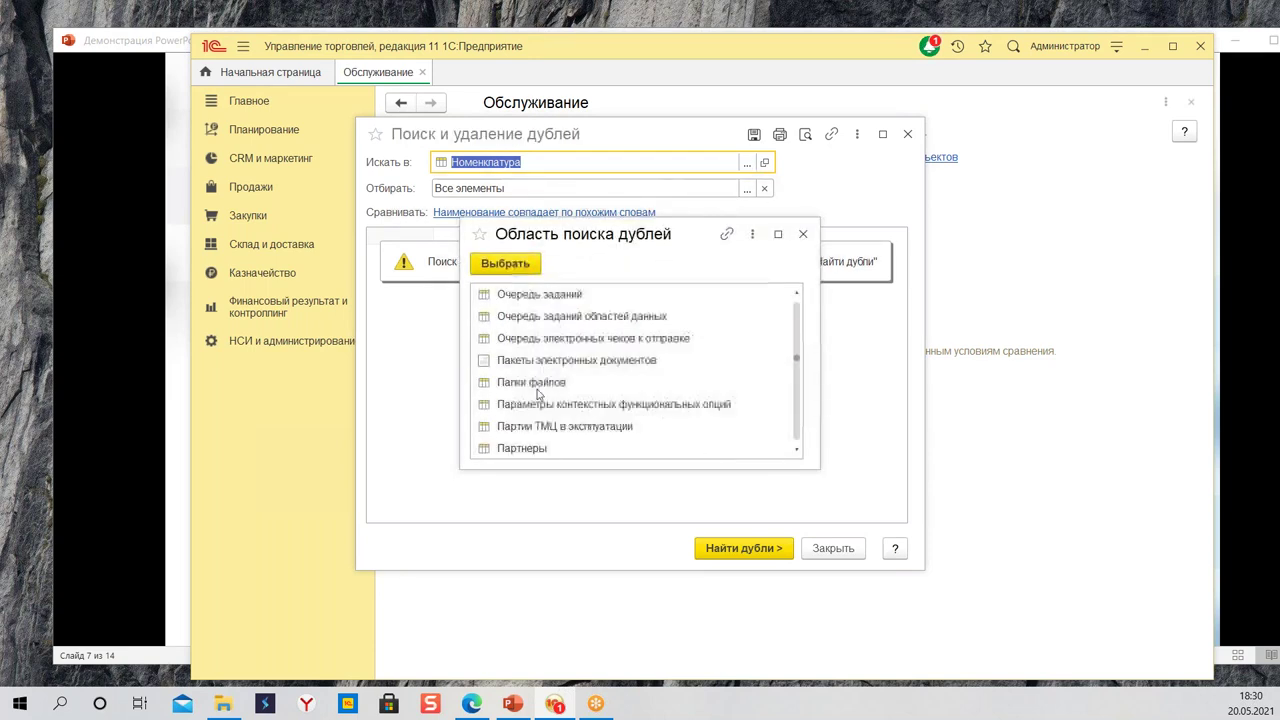
scroll(581, 456, "down", 10)
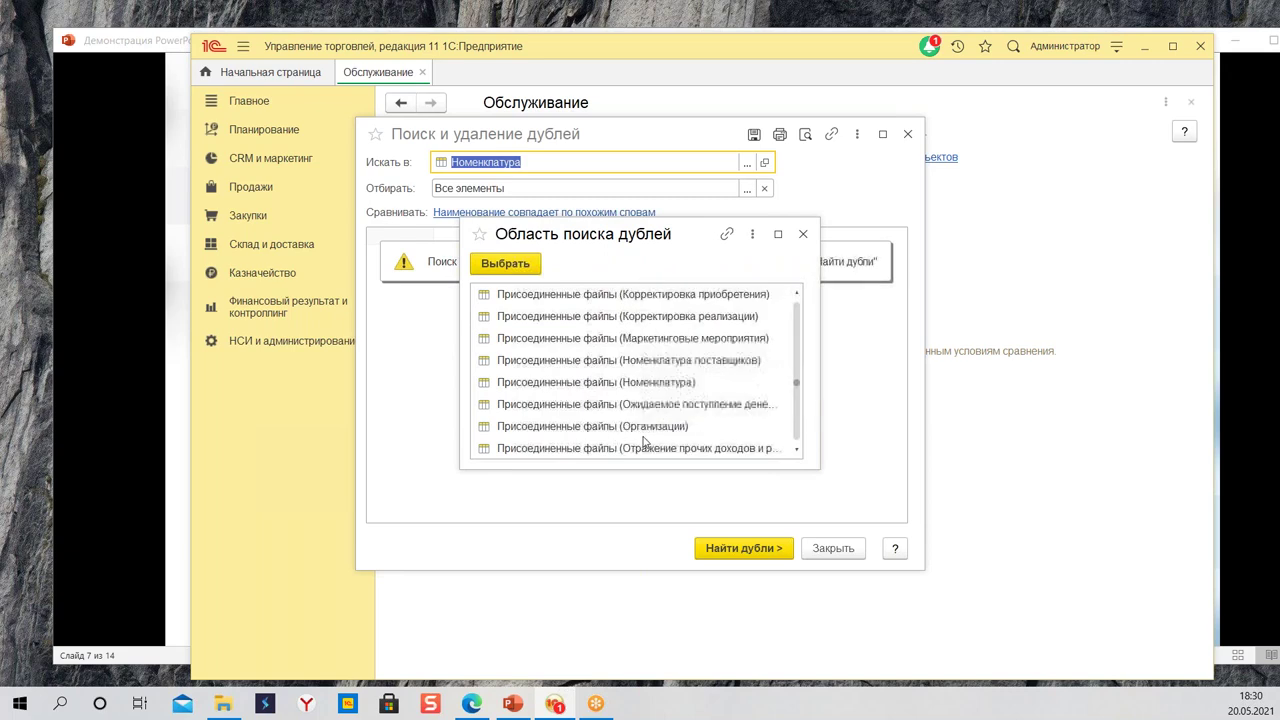
scroll(638, 430, "down", 12)
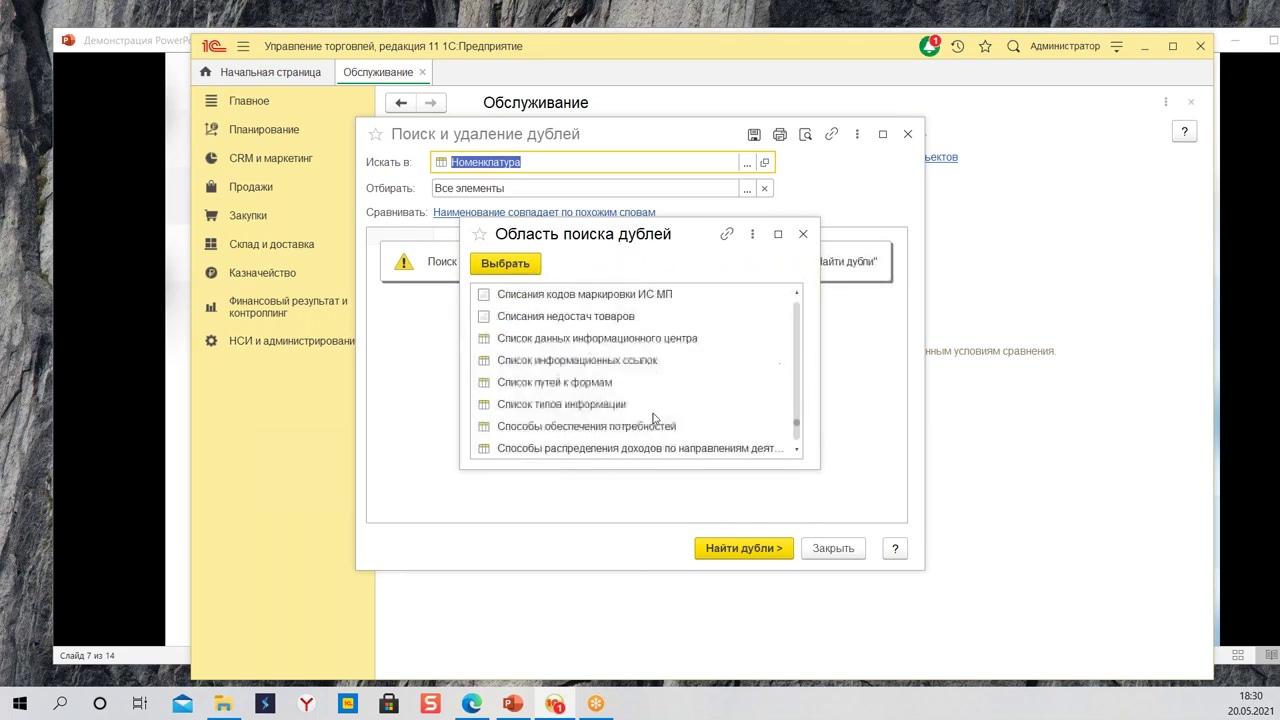
scroll(664, 410, "up", 14)
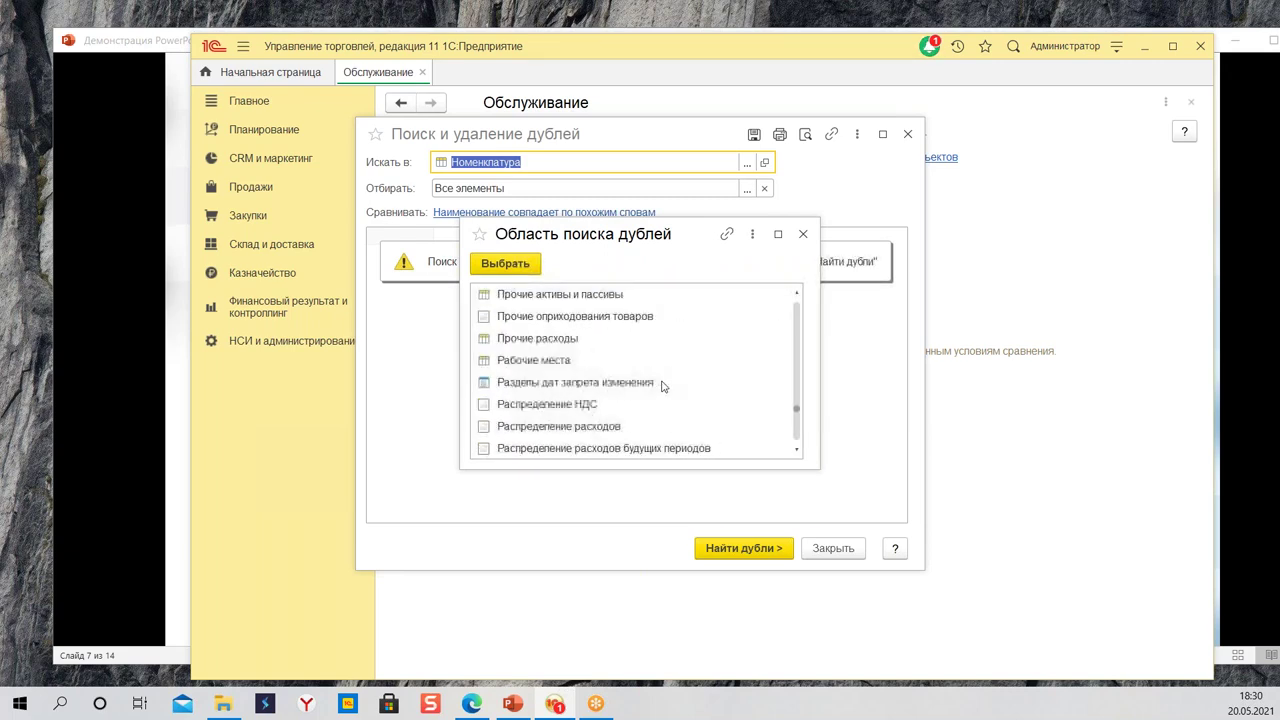
scroll(660, 350, "up", 12)
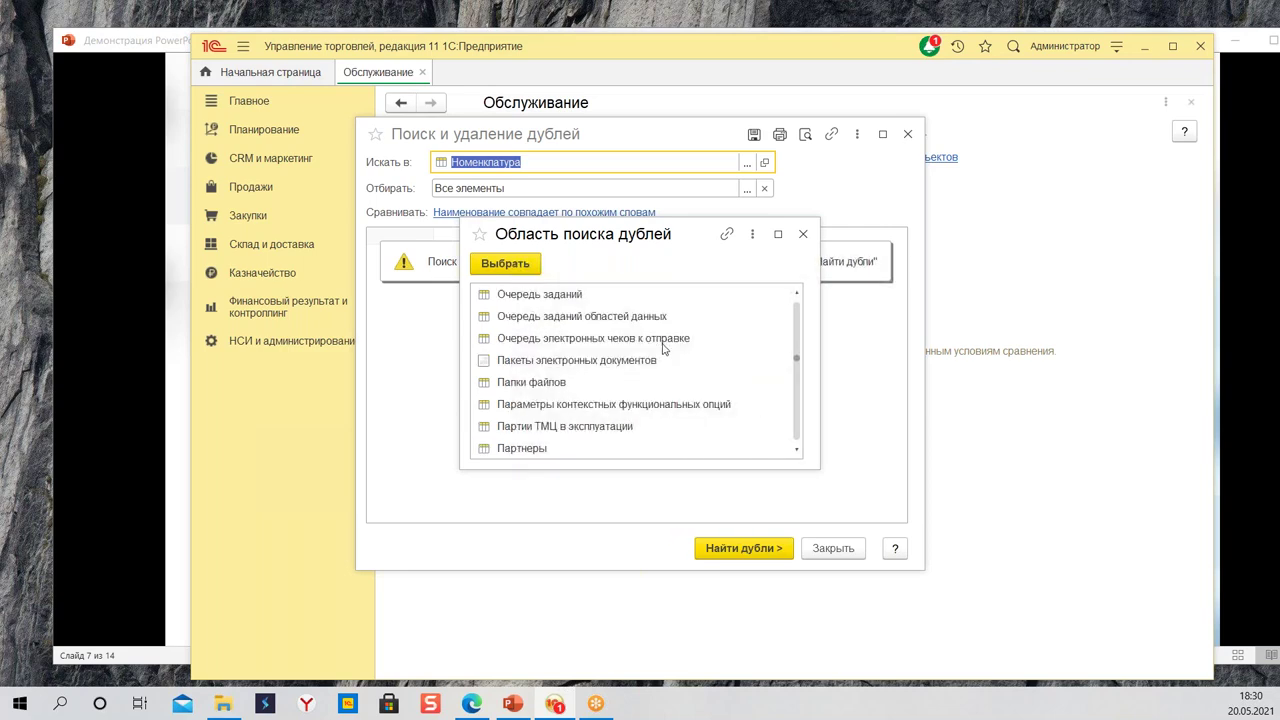
scroll(664, 332, "up", 4)
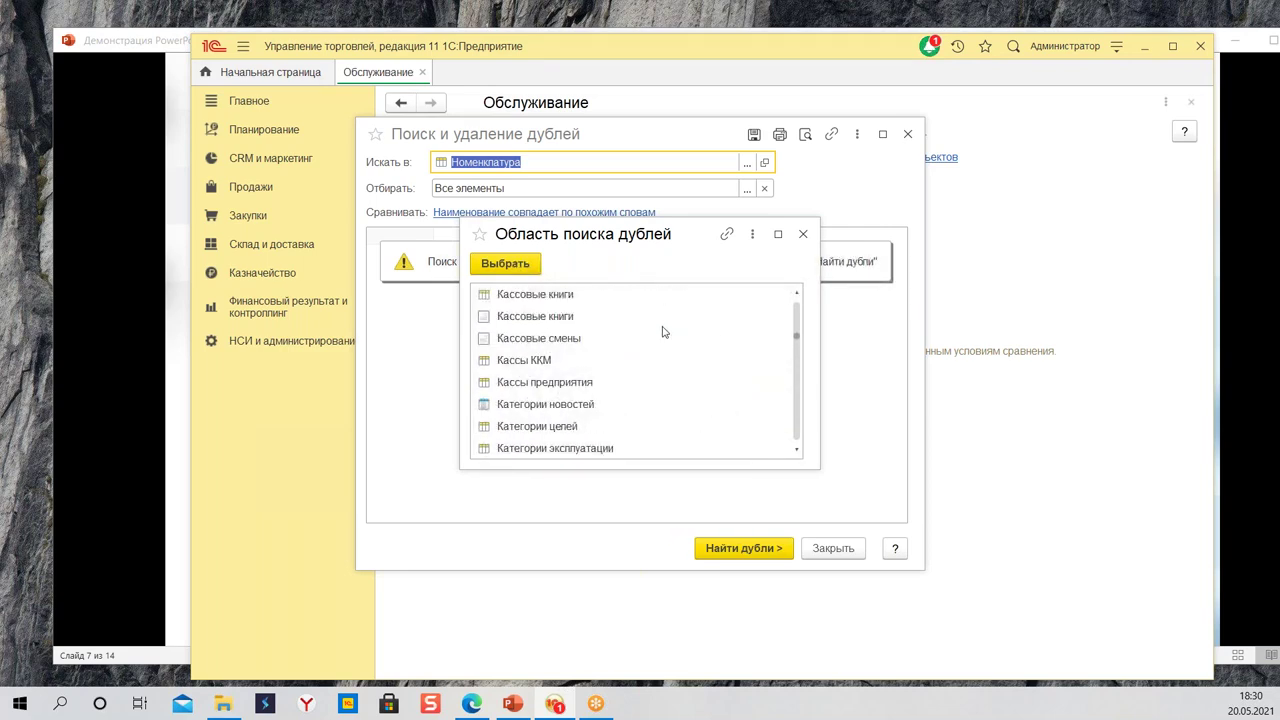
key("alt+Tab")
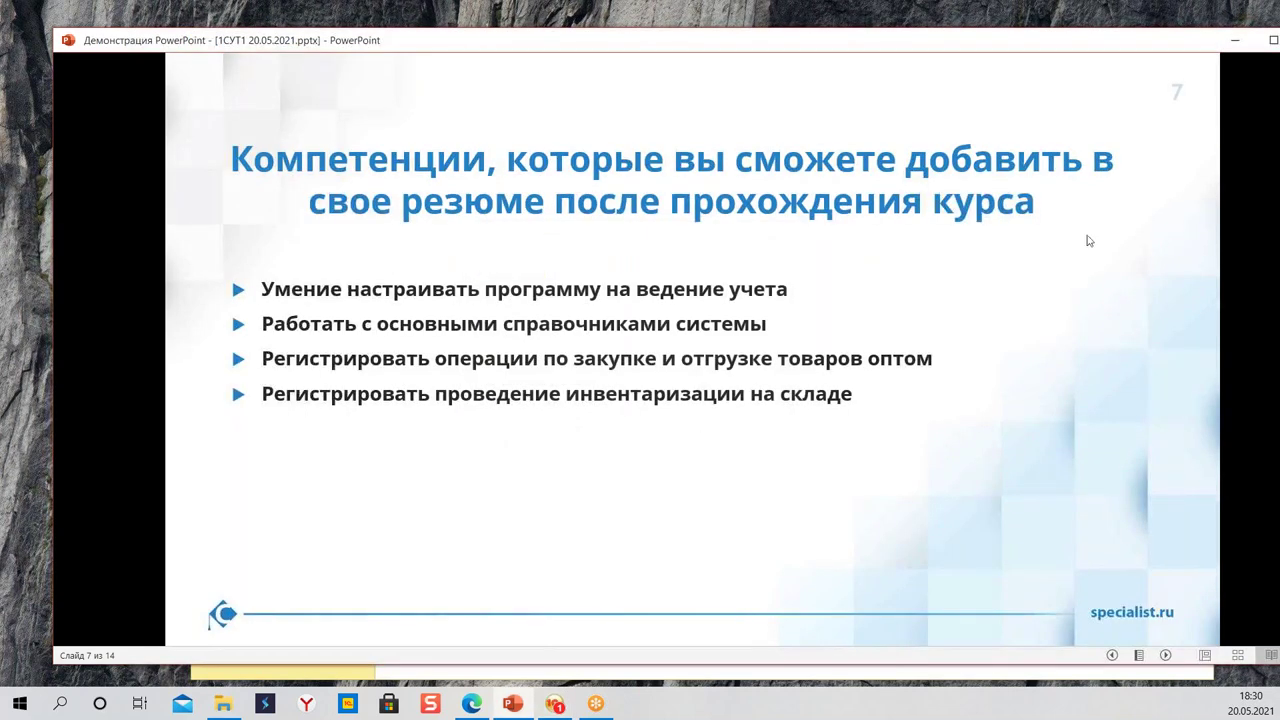
left_click(556, 704)
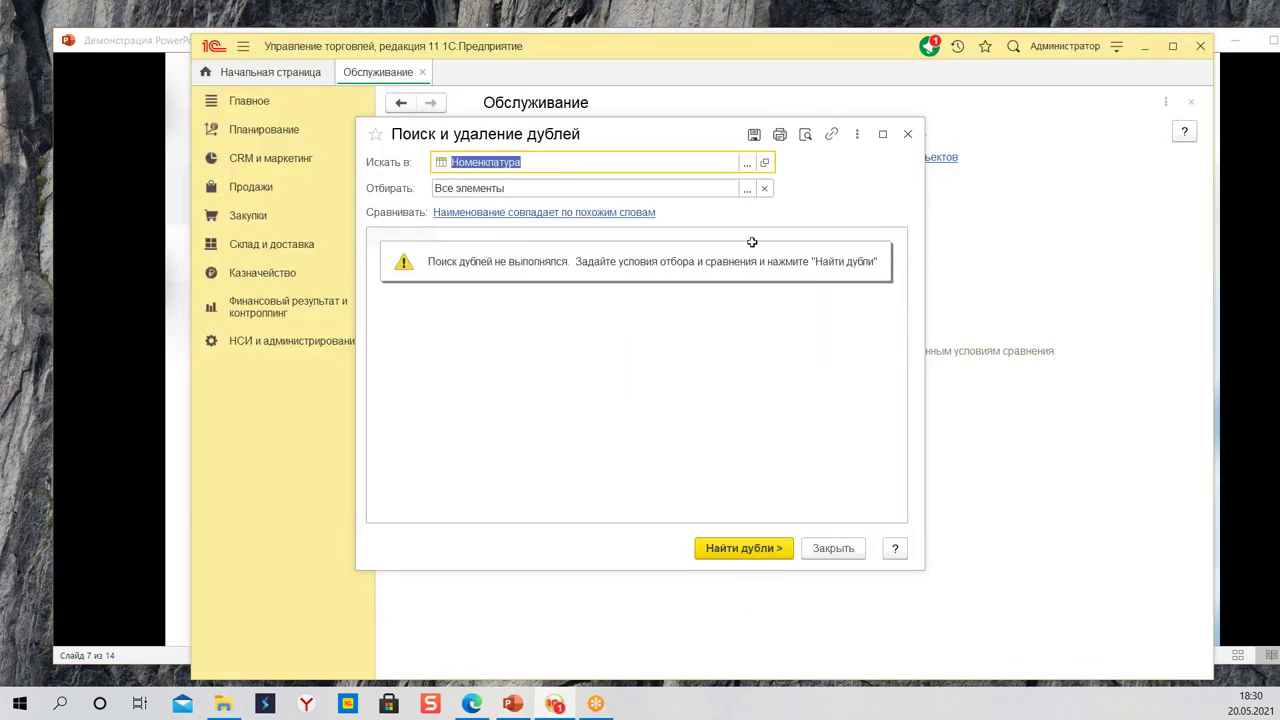
Step: Examine the Номенклатура filter rules and the fields offered for a new condition, discarding any changes
left_click(748, 193)
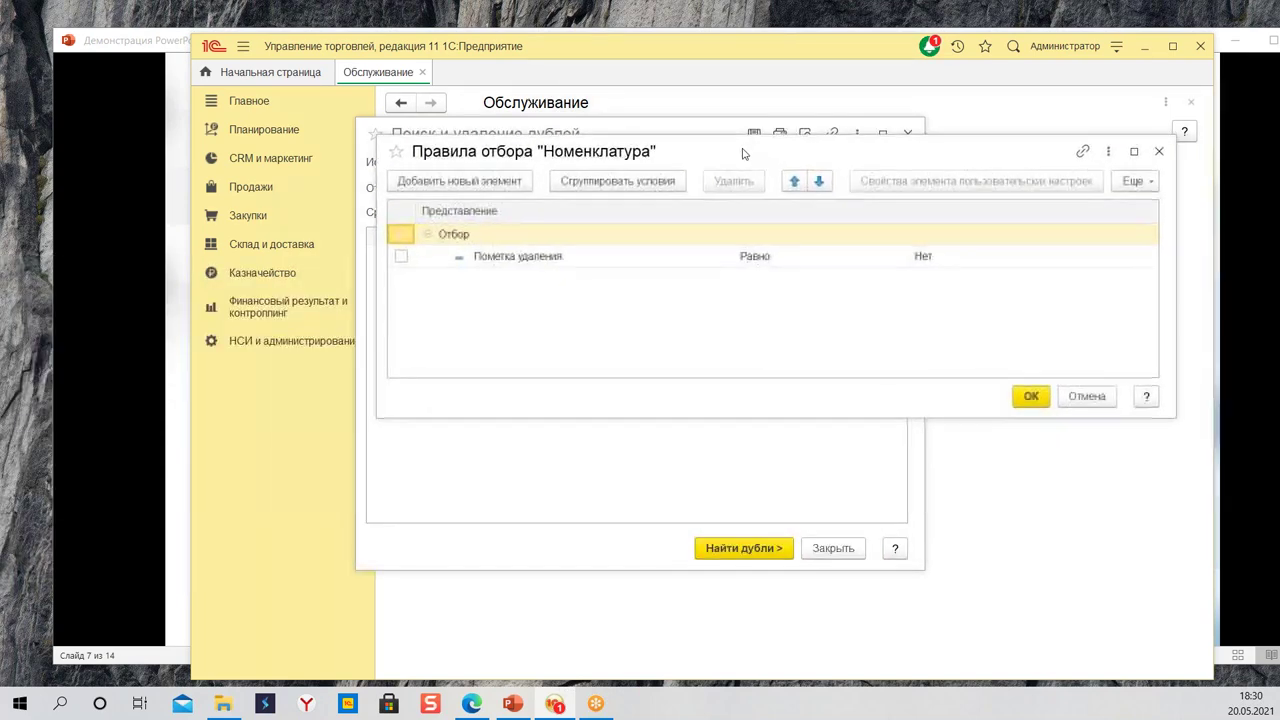
left_click(540, 262)
left_click(754, 259)
left_click(977, 264)
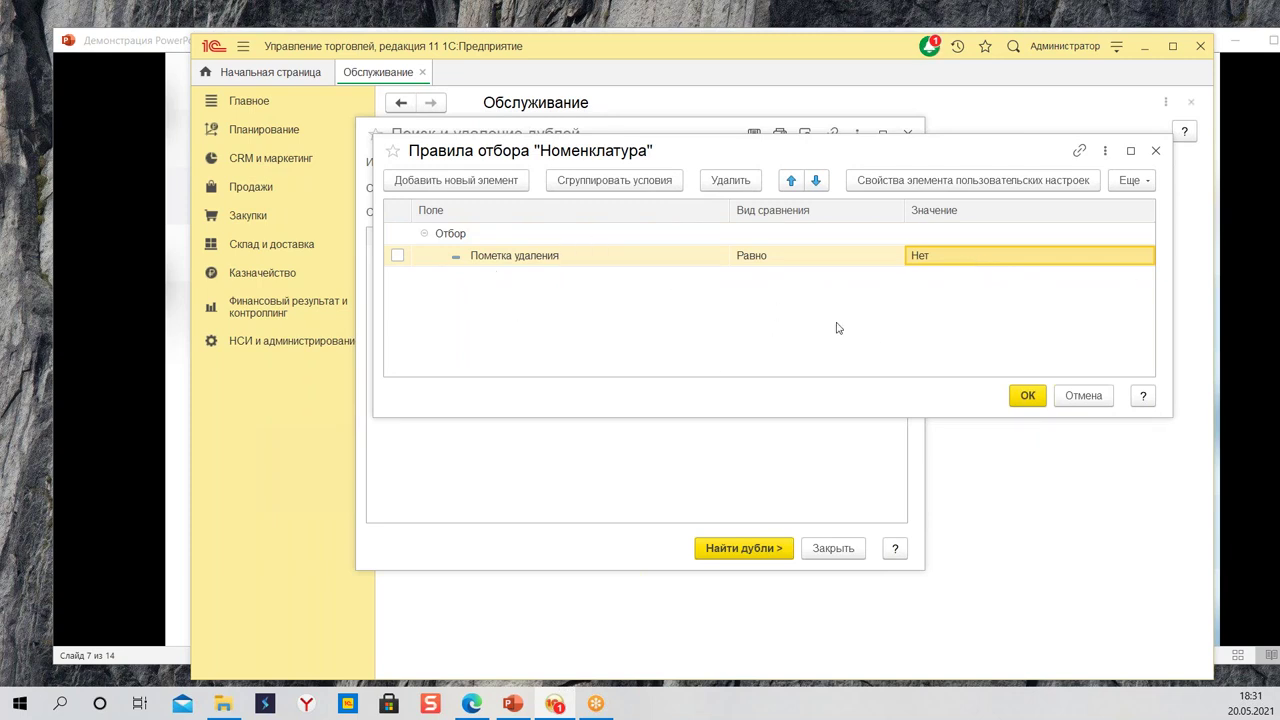
left_click(468, 185)
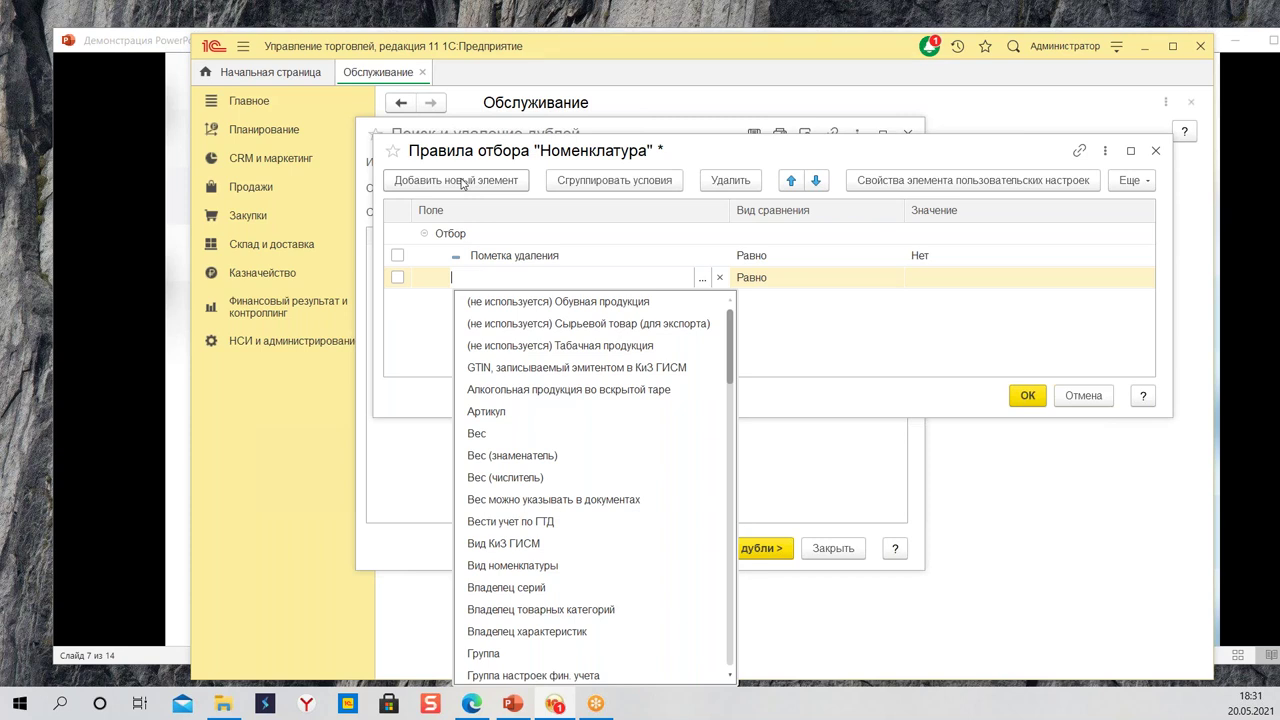
key("Escape")
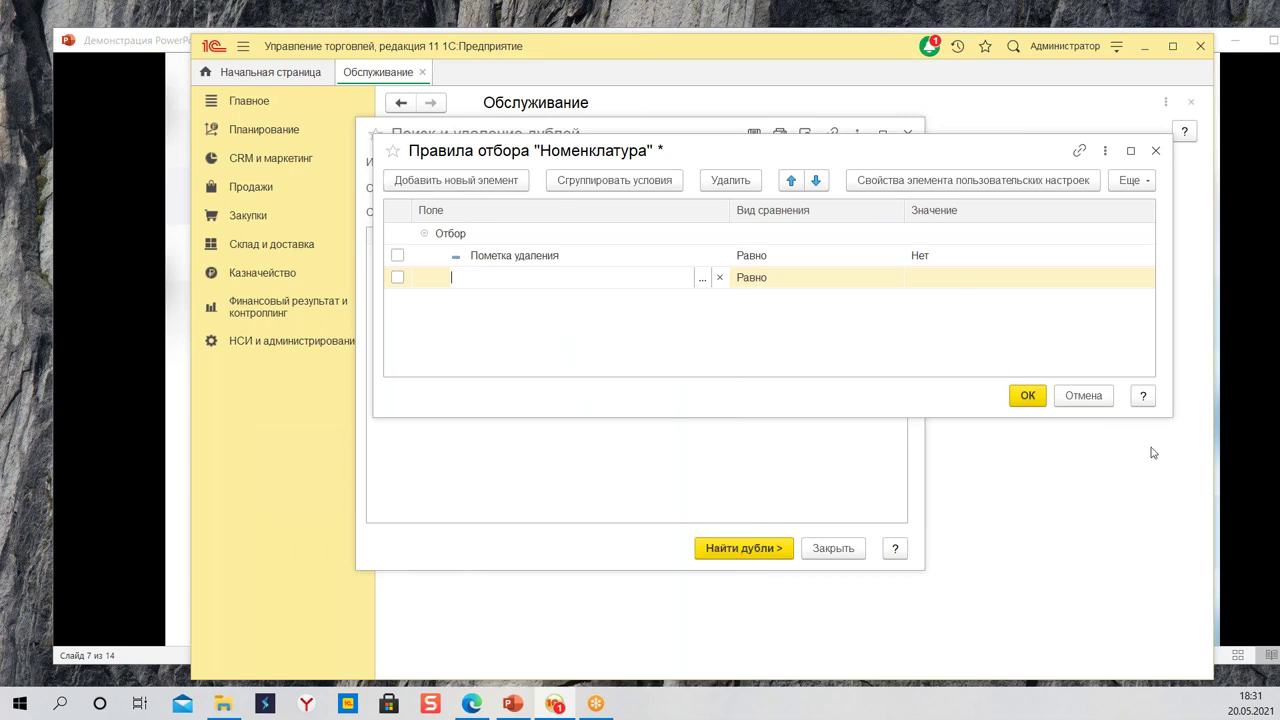
left_click(1084, 396)
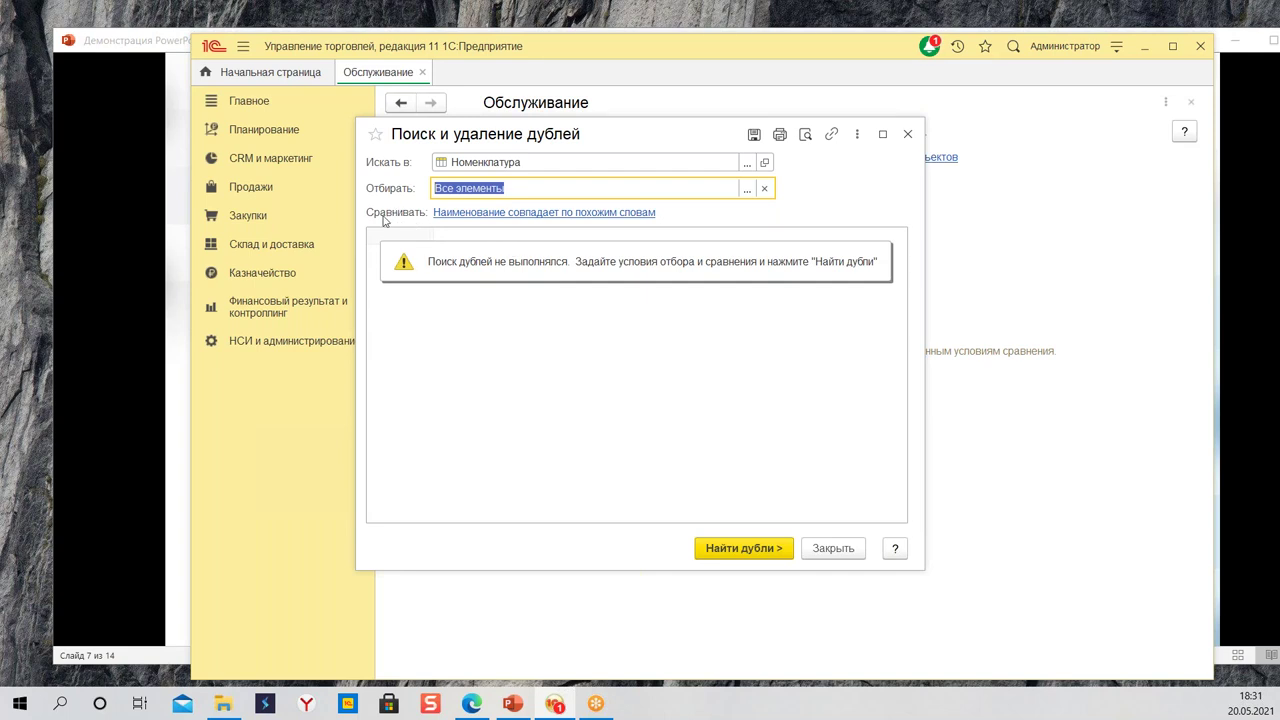
Step: Open the duplicate comparison rules for Номенклатура and enlarge the window to show more fields
left_click(509, 214)
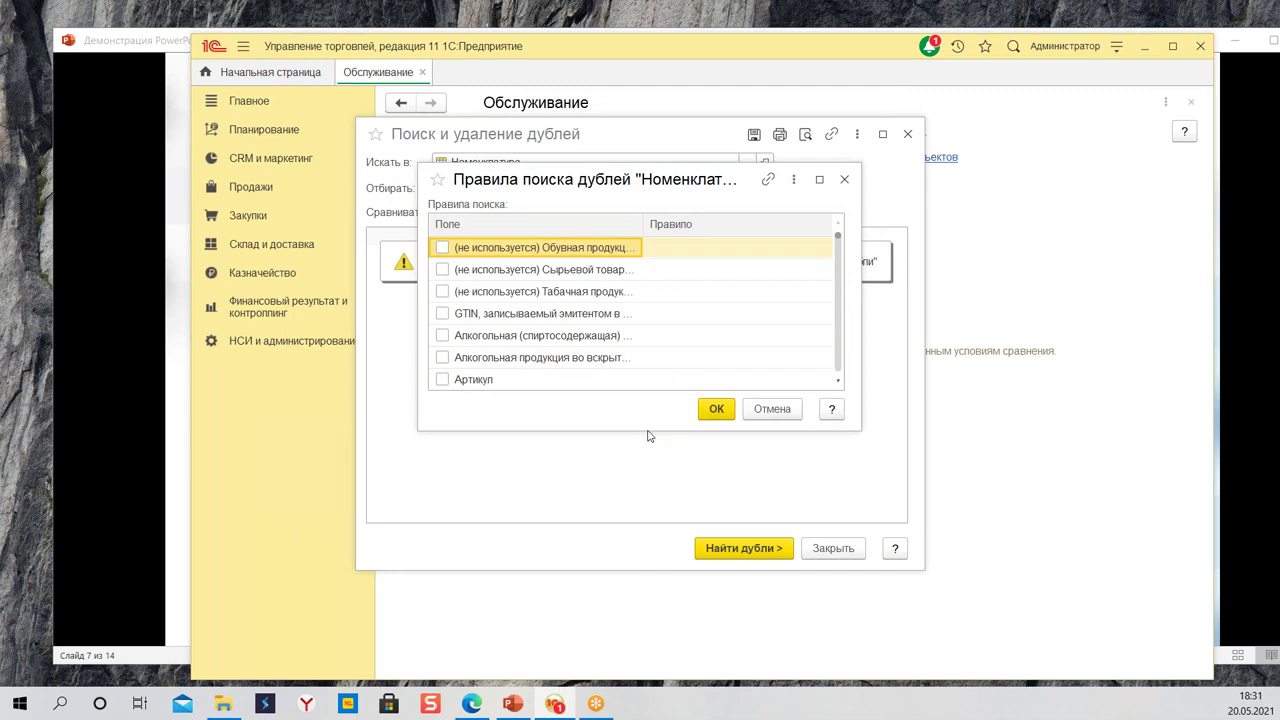
left_click_drag(652, 433, 655, 553)
Step: Try the Совпадает rule on the Артикул field, review the other comparison fields, and clear the Артикул rule again
left_click(487, 382)
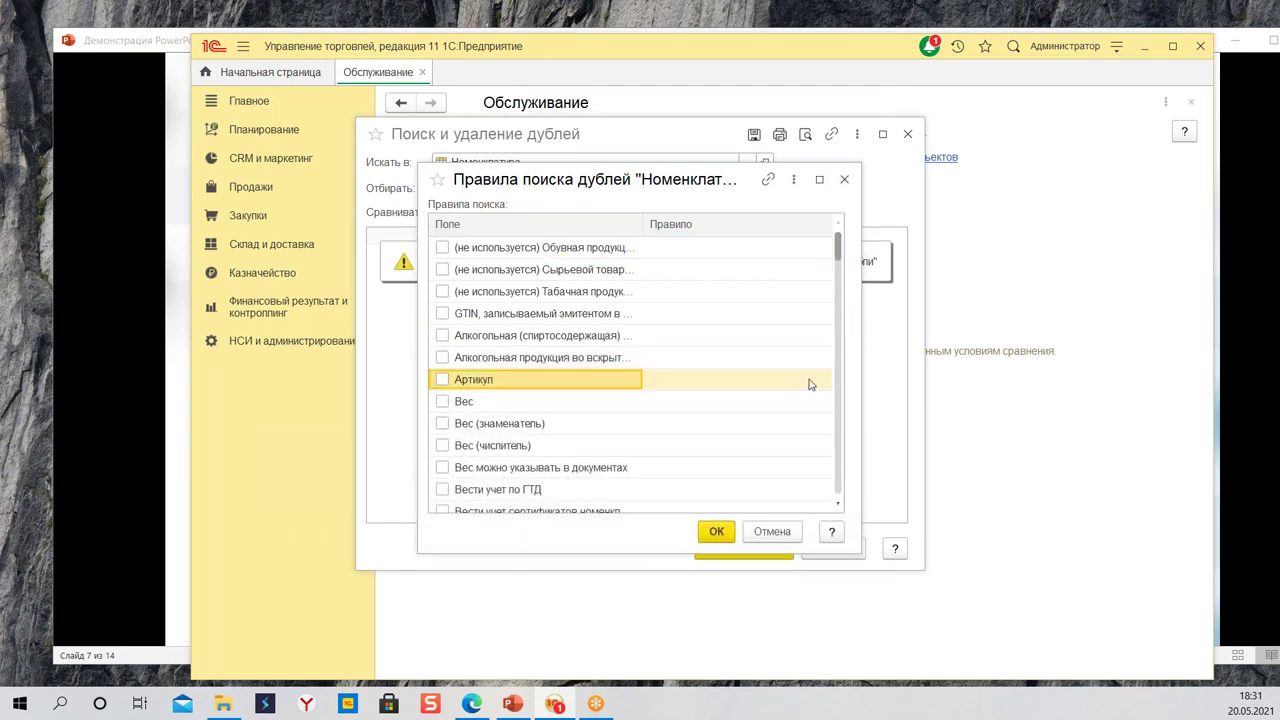
left_click(766, 379)
left_click(730, 388)
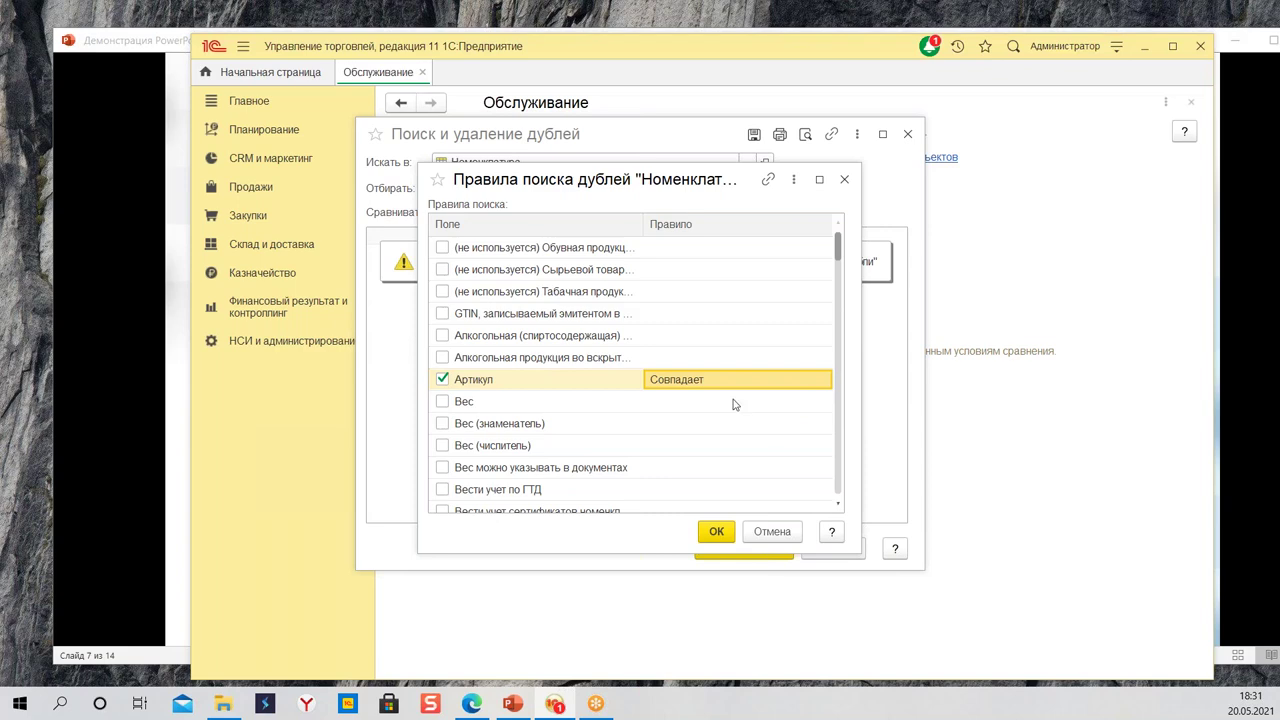
scroll(725, 410, "down", 10)
scroll(704, 420, "down", 4)
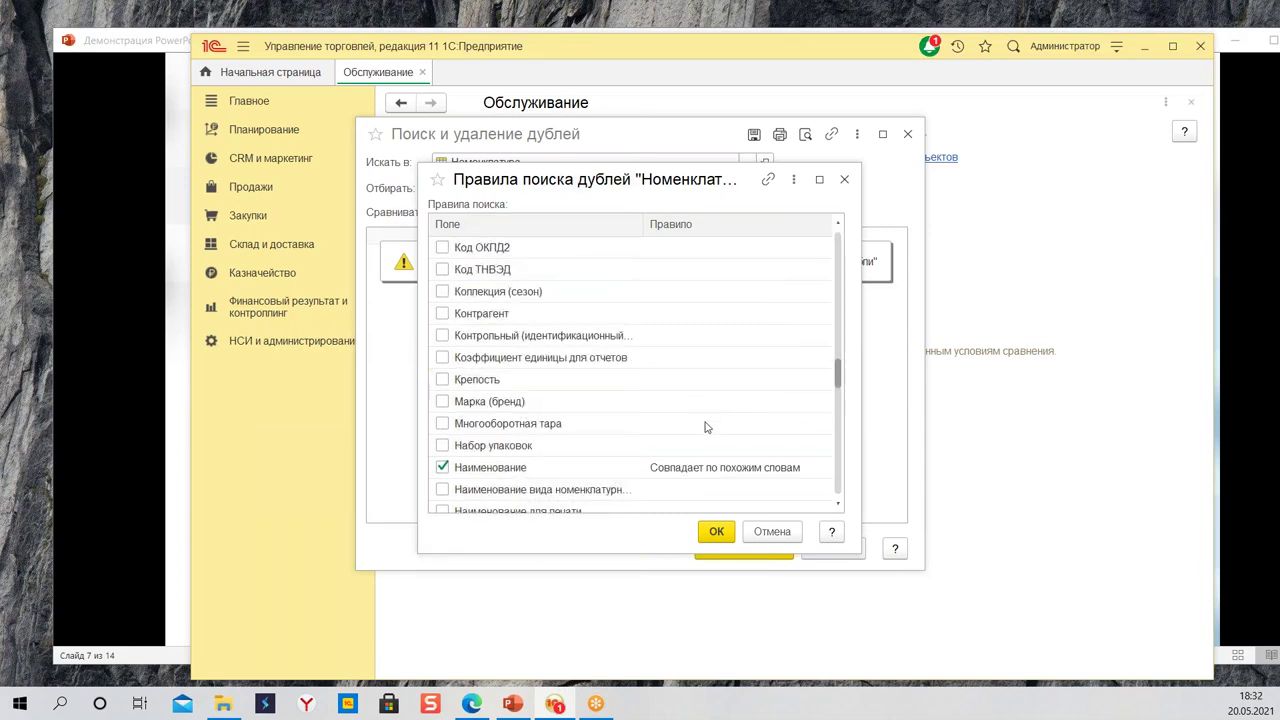
scroll(674, 420, "down", 4)
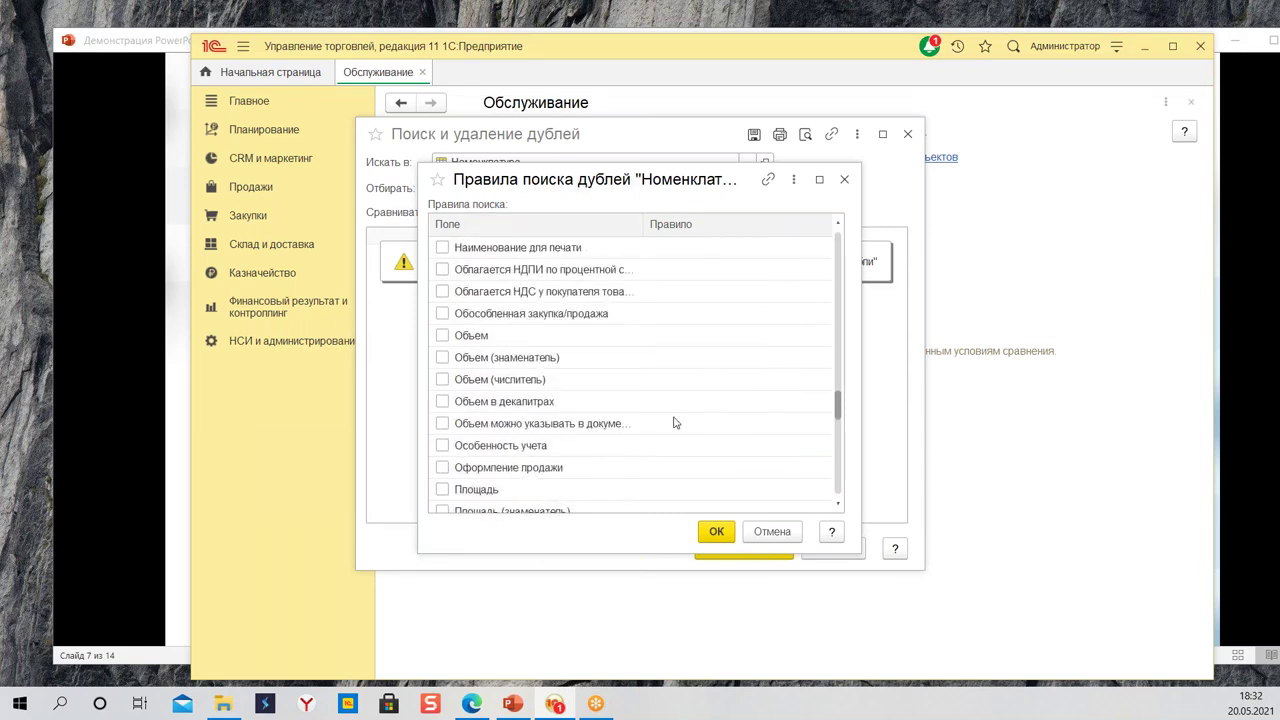
scroll(674, 423, "up", 13)
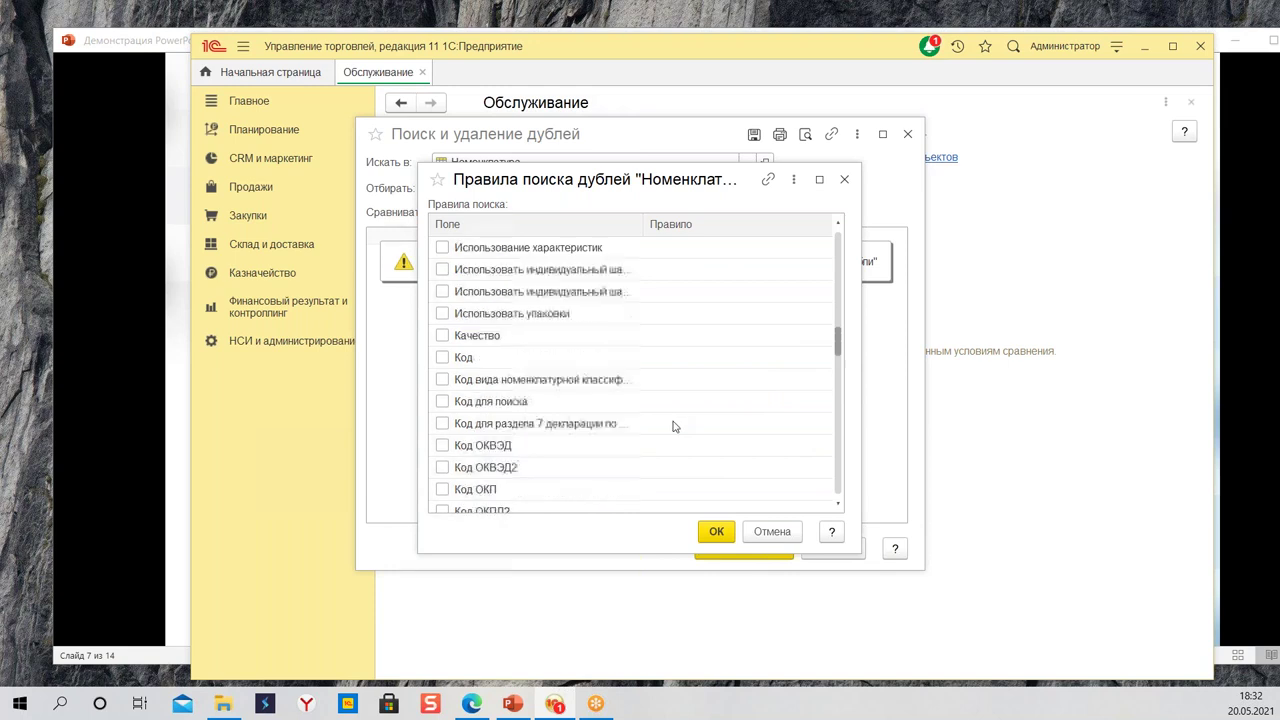
scroll(669, 420, "up", 3)
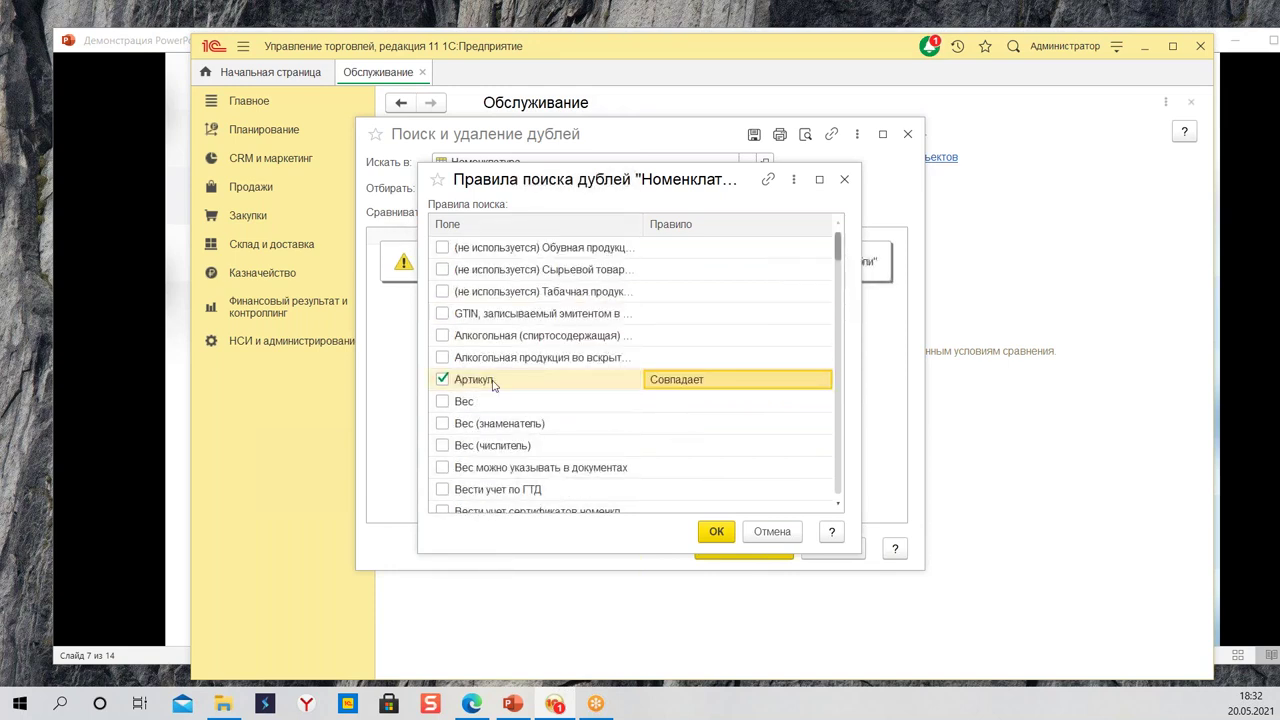
left_click(443, 382)
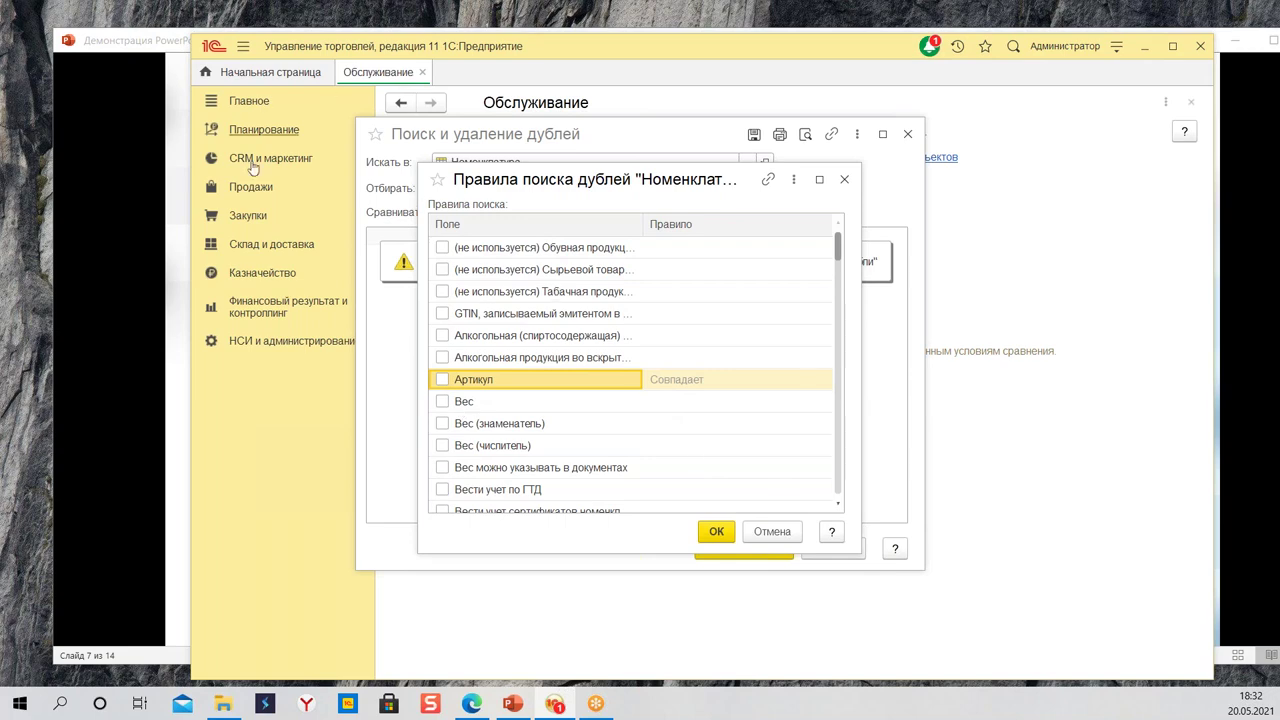
Step: Examine the remaining duplicate comparison fields around Наименование and Наименование для печати through to Шаблон этикетки
scroll(700, 396, "down", 15)
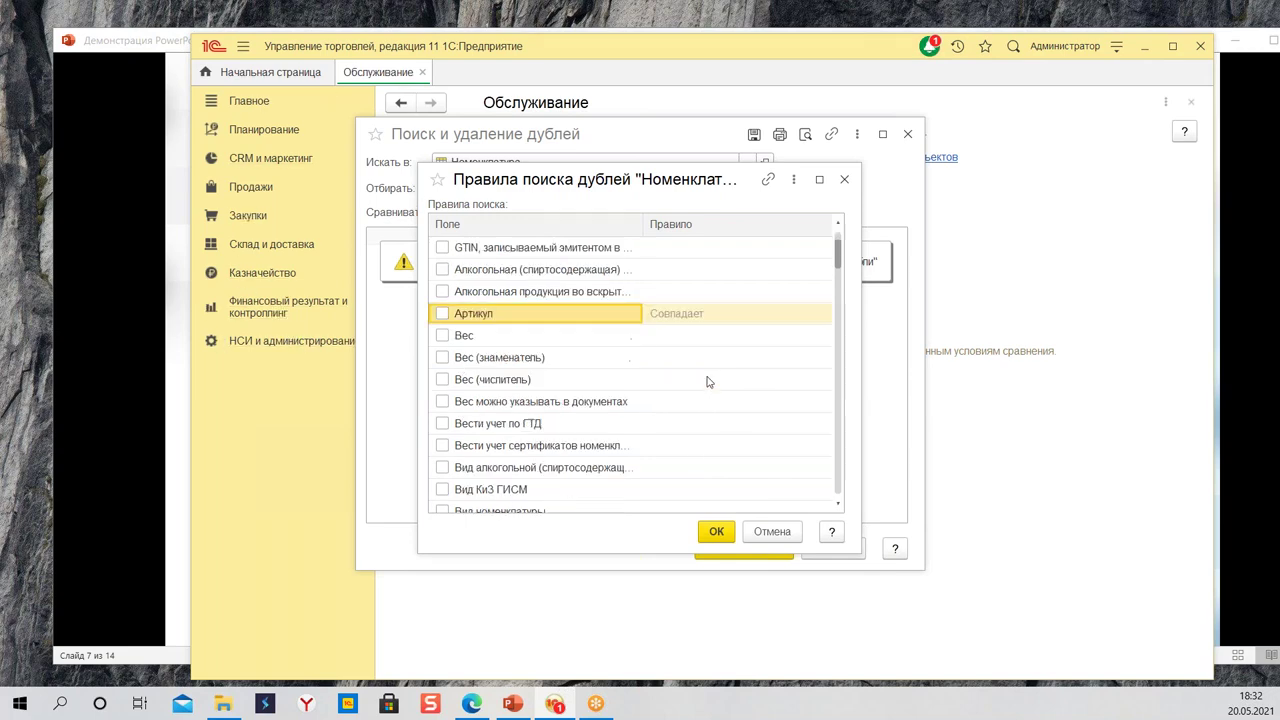
scroll(612, 384, "up", 6)
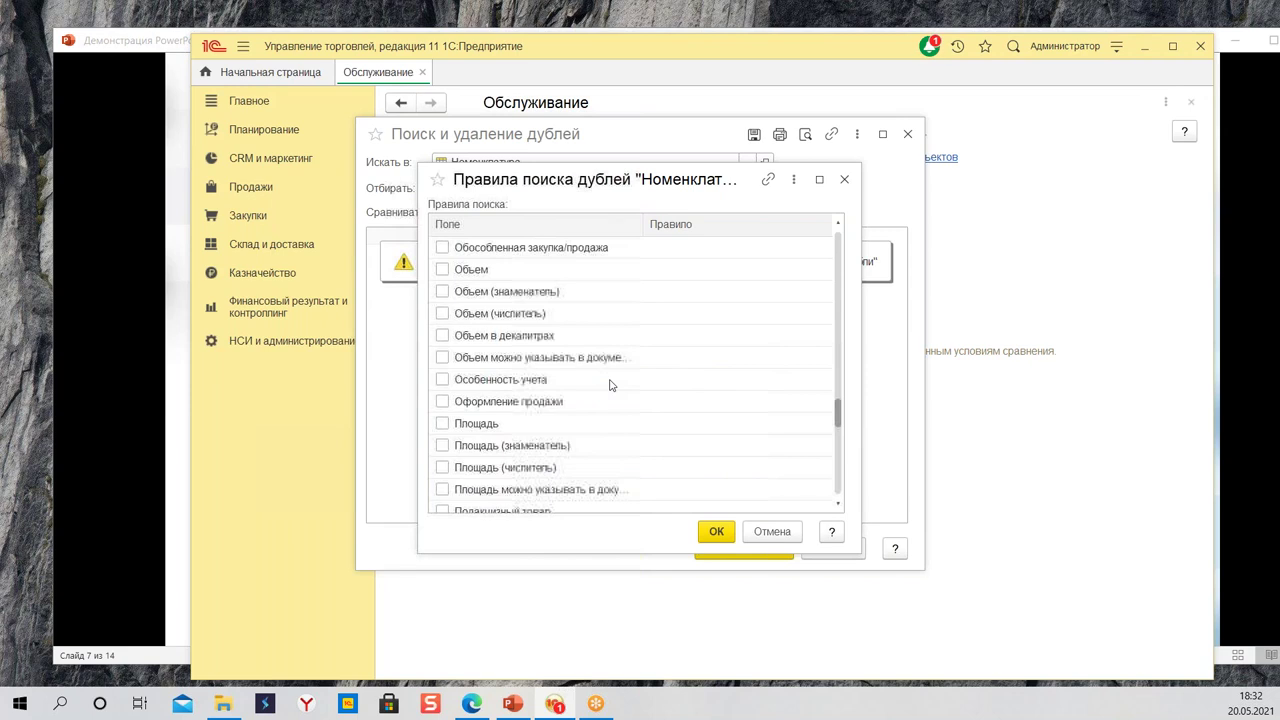
scroll(618, 382, "down", 3)
scroll(620, 380, "up", 3)
scroll(621, 382, "up", 5)
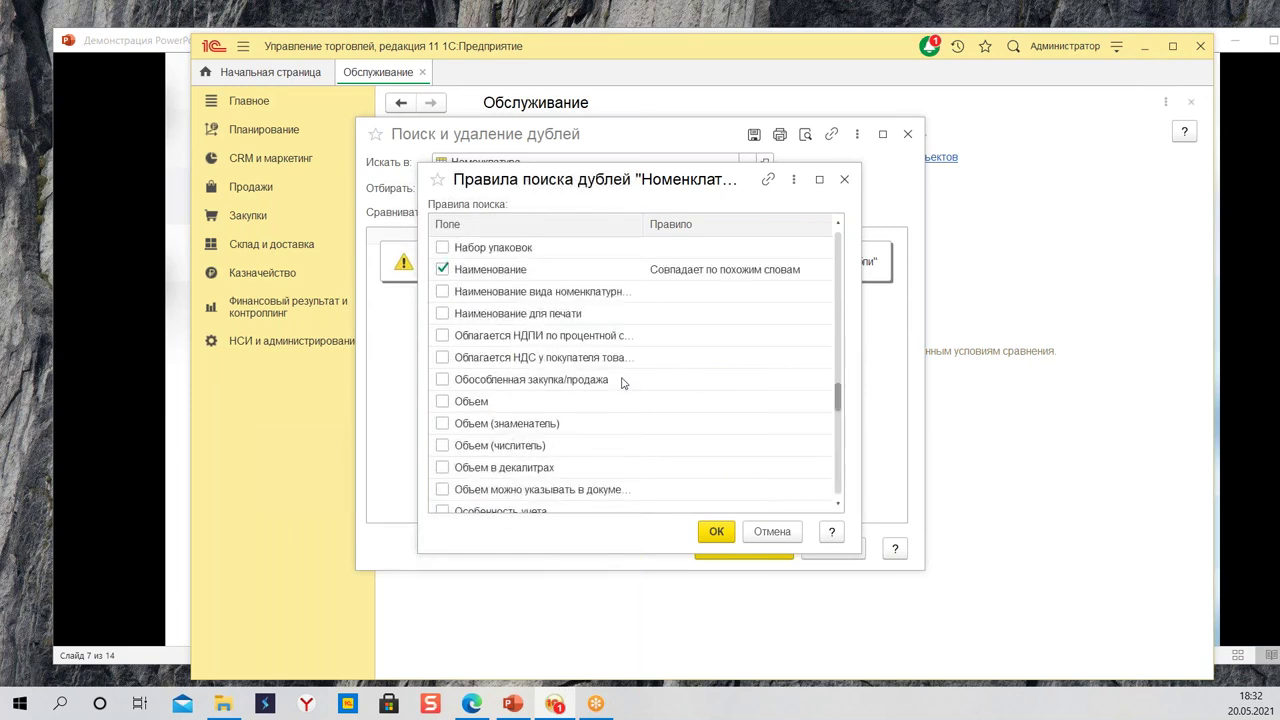
scroll(623, 384, "down", 2)
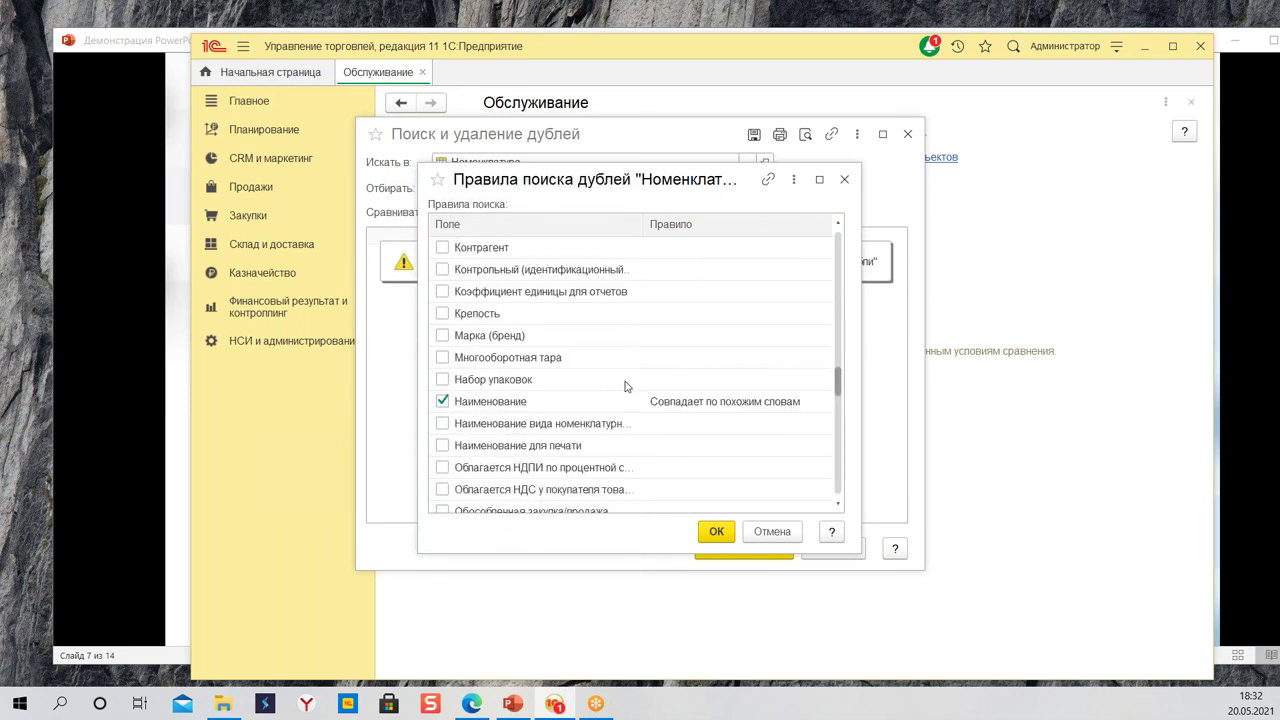
left_click(494, 447)
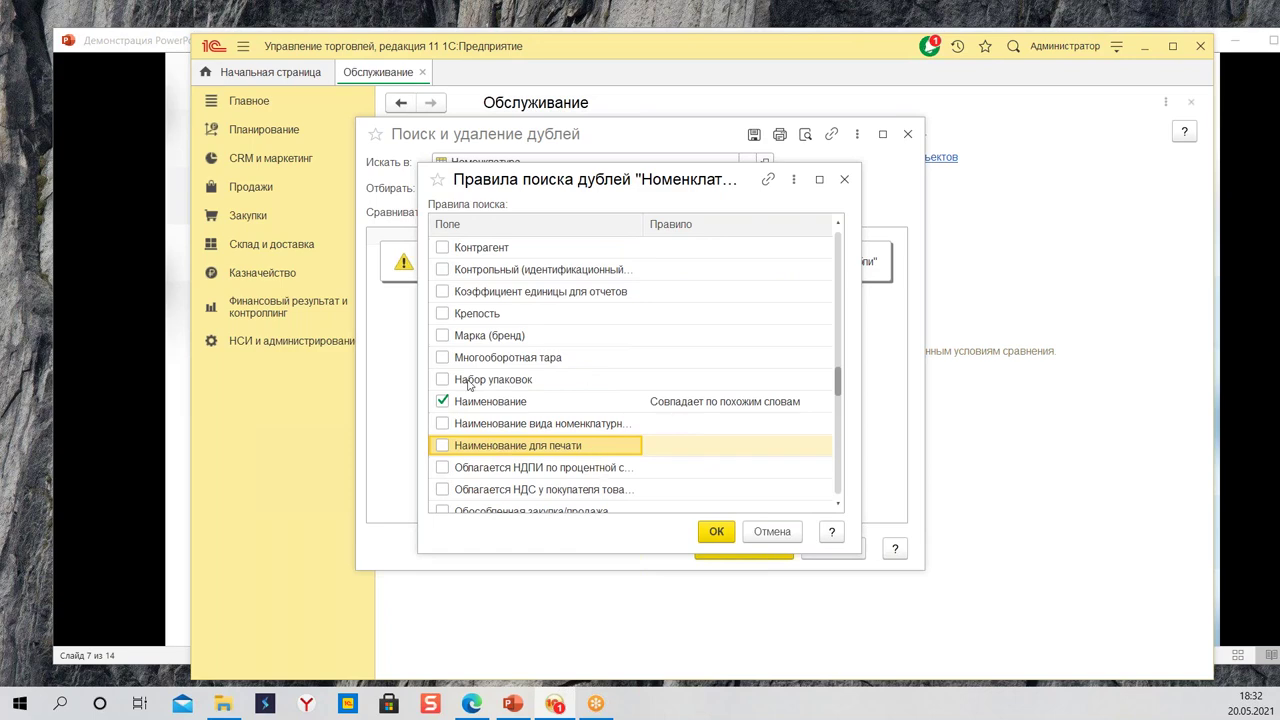
scroll(585, 349, "down", 10)
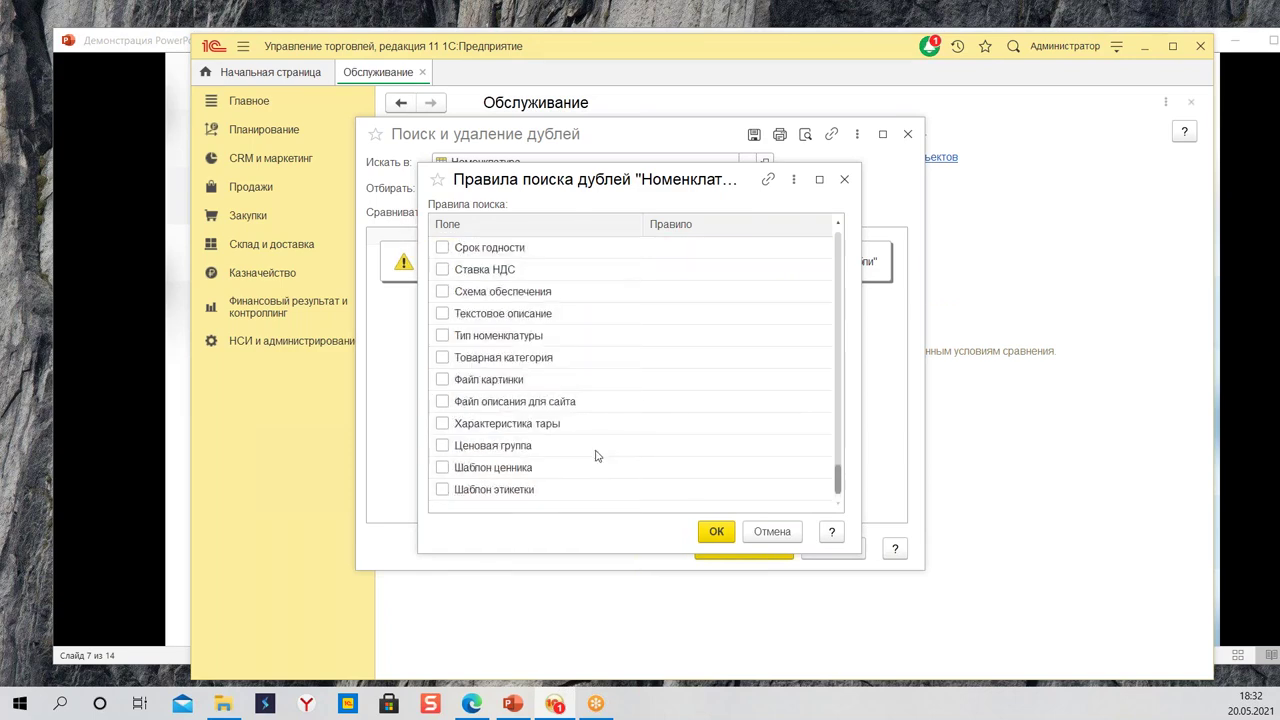
Step: Discard the comparison rule changes, search Номенклатура for duplicates, and enlarge the window for the results
scroll(587, 450, "up", 15)
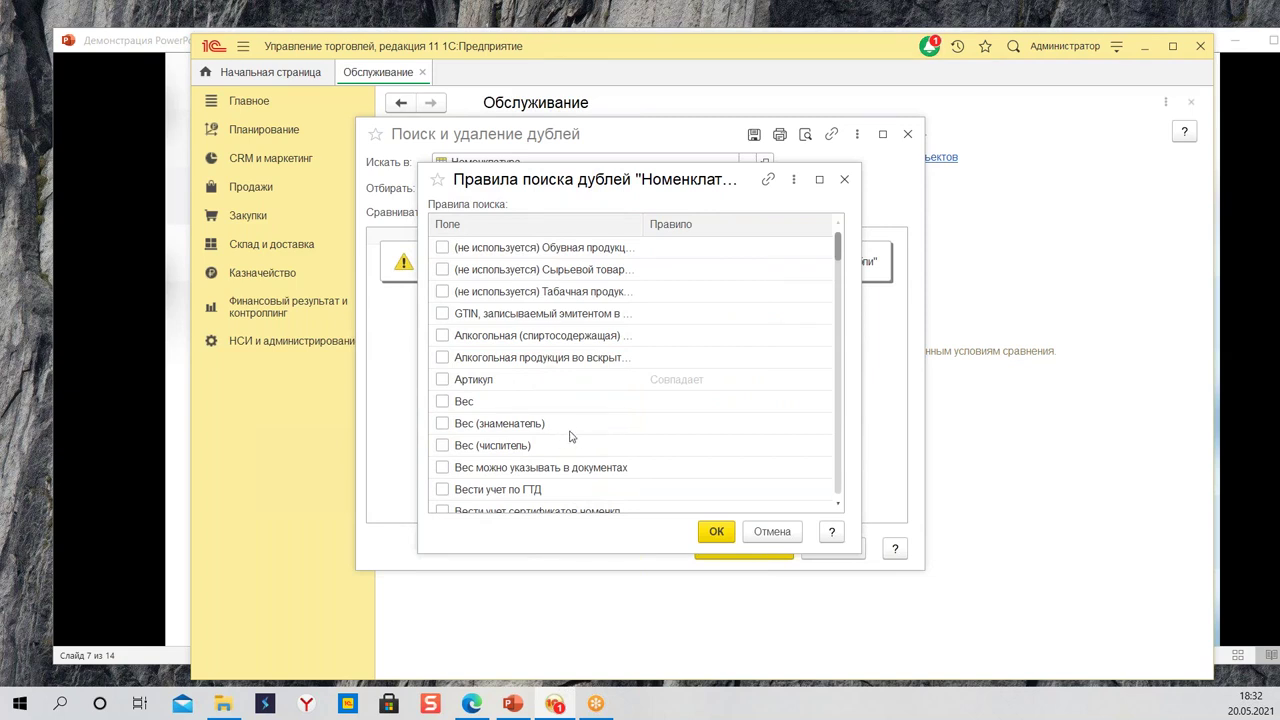
scroll(570, 436, "down", 4)
left_click(771, 534)
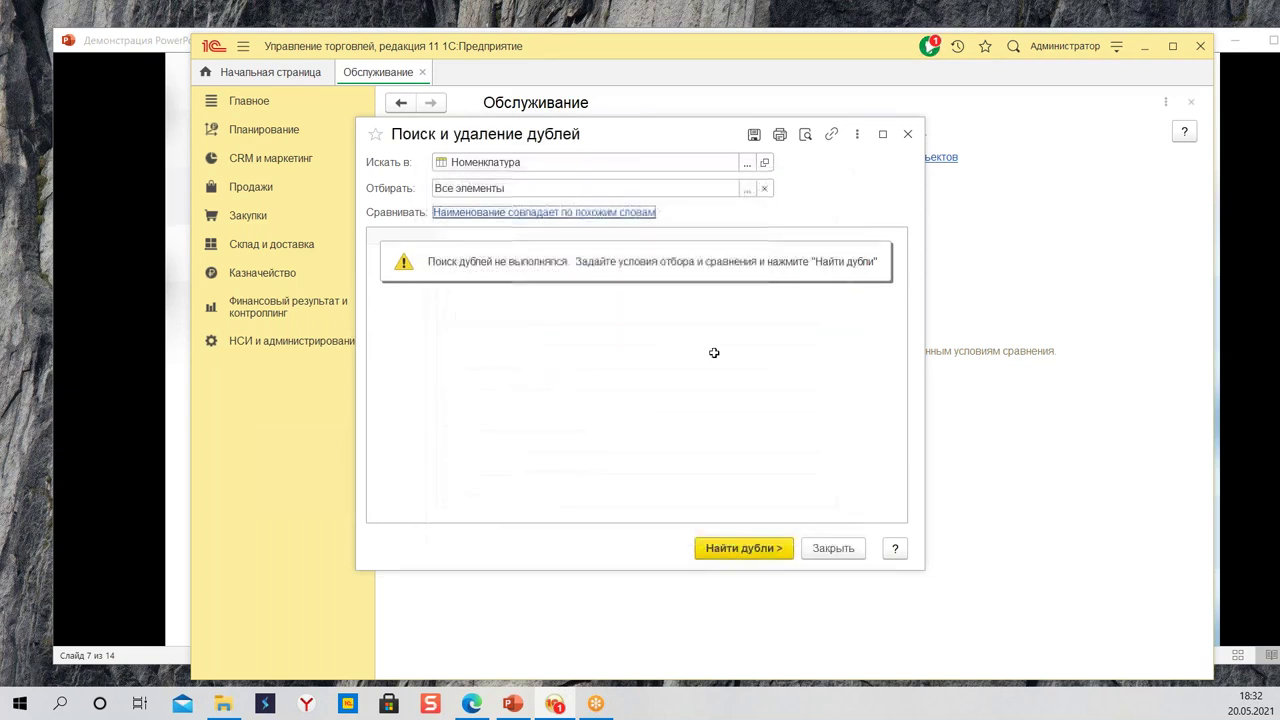
left_click(746, 548)
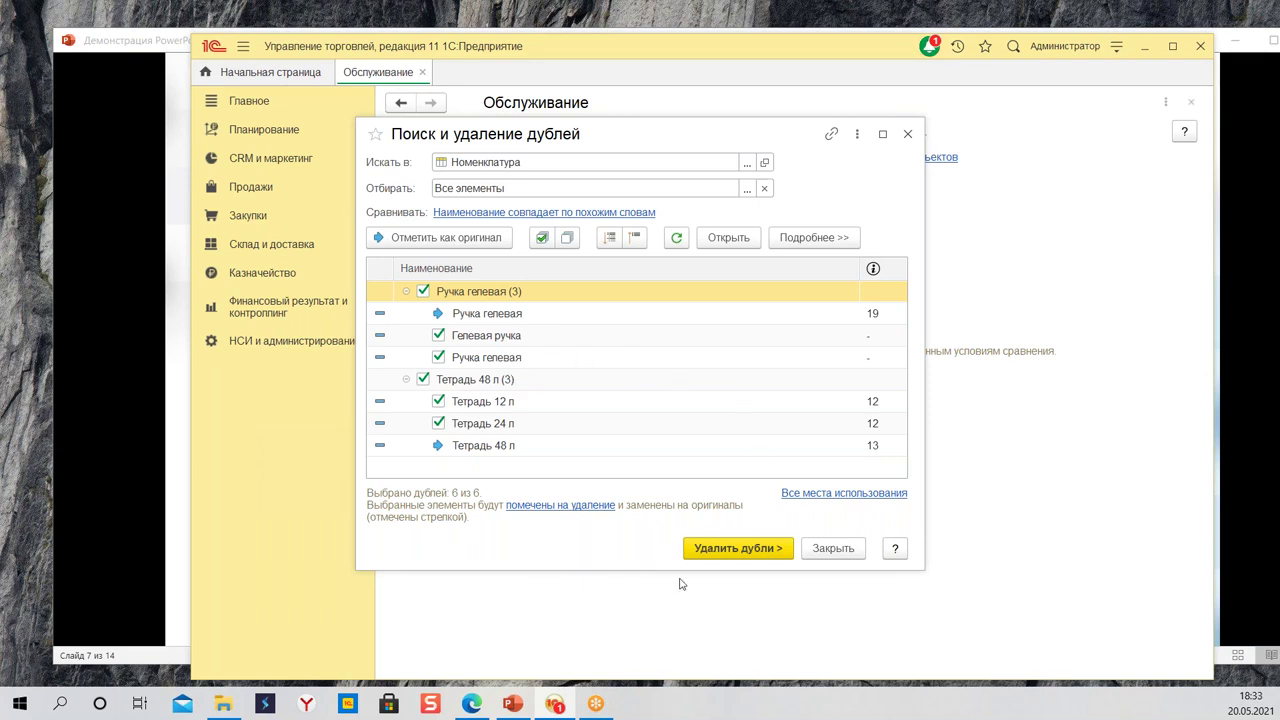
left_click_drag(626, 577, 626, 693)
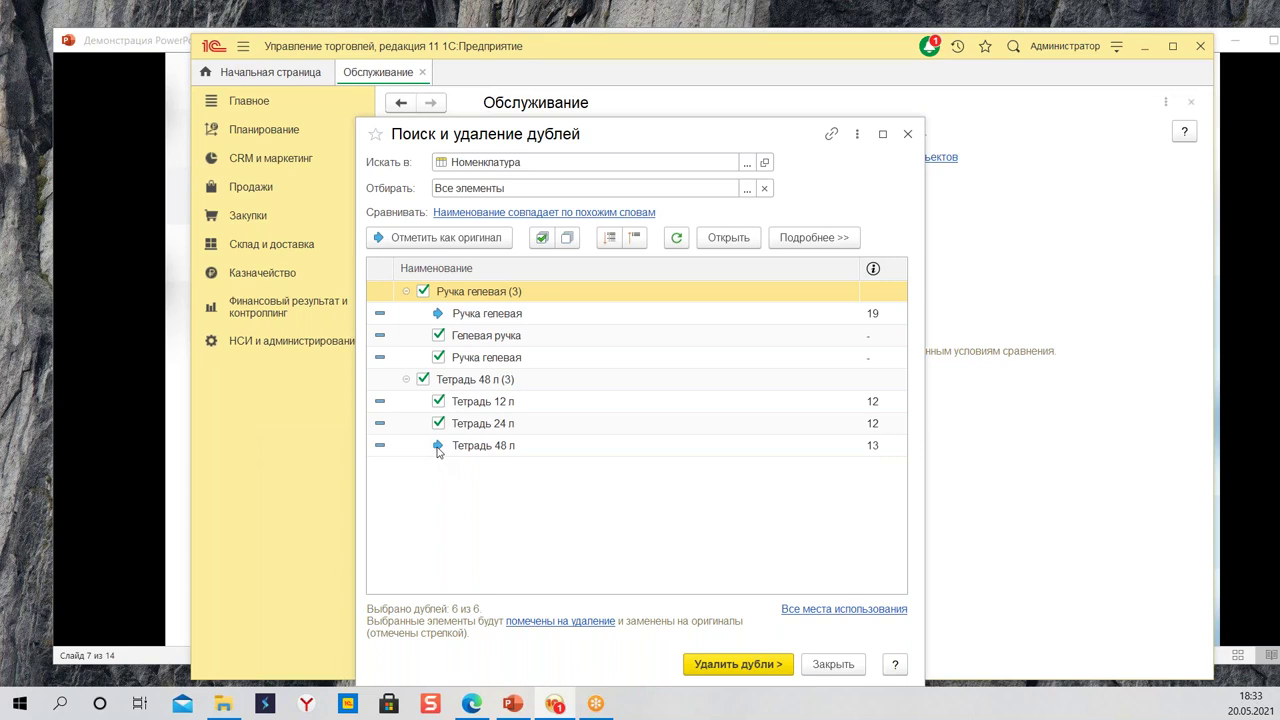
Step: Exclude the whole Тетрадь 48 л group from the duplicates selected for removal
left_click(477, 447)
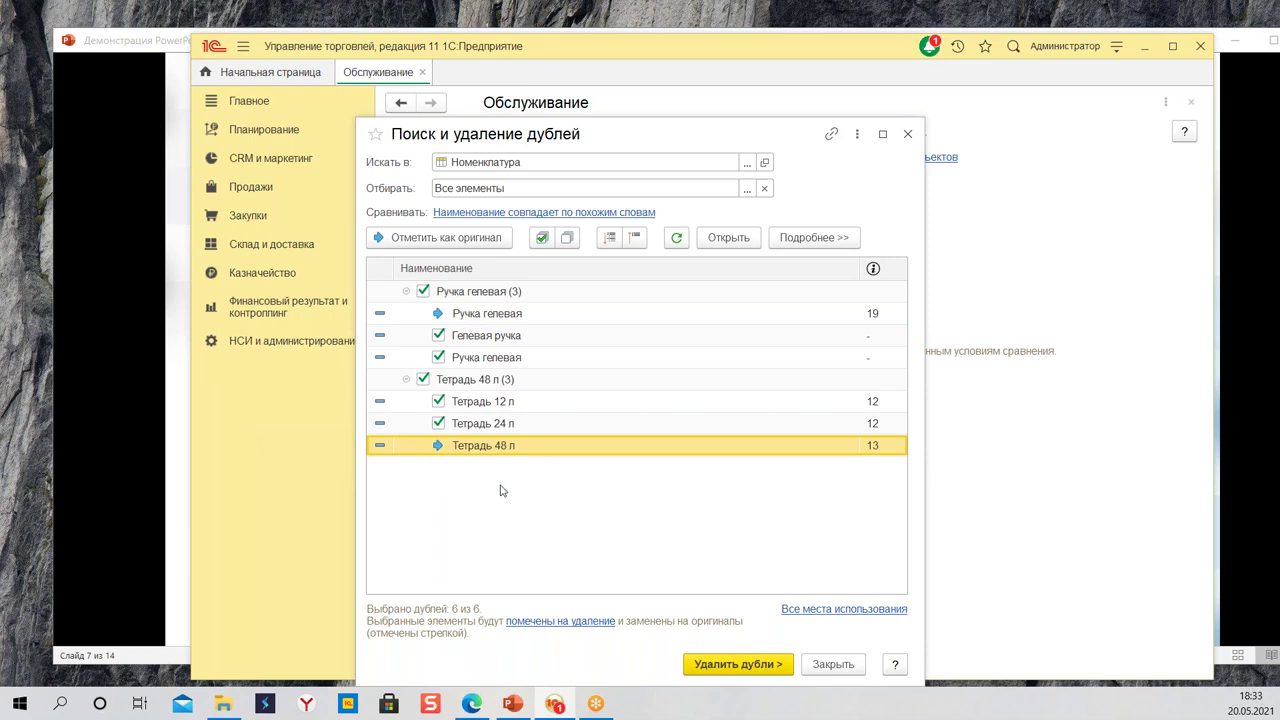
left_click(422, 380)
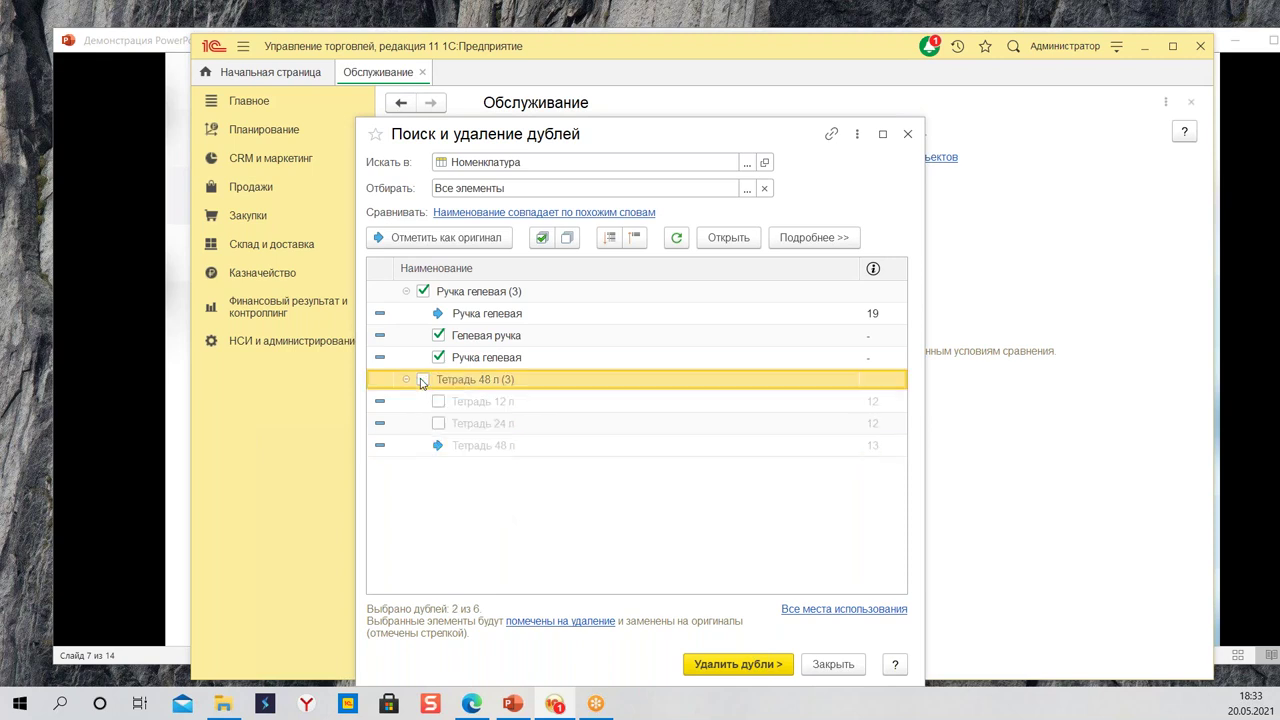
left_click(495, 400)
left_click(501, 425)
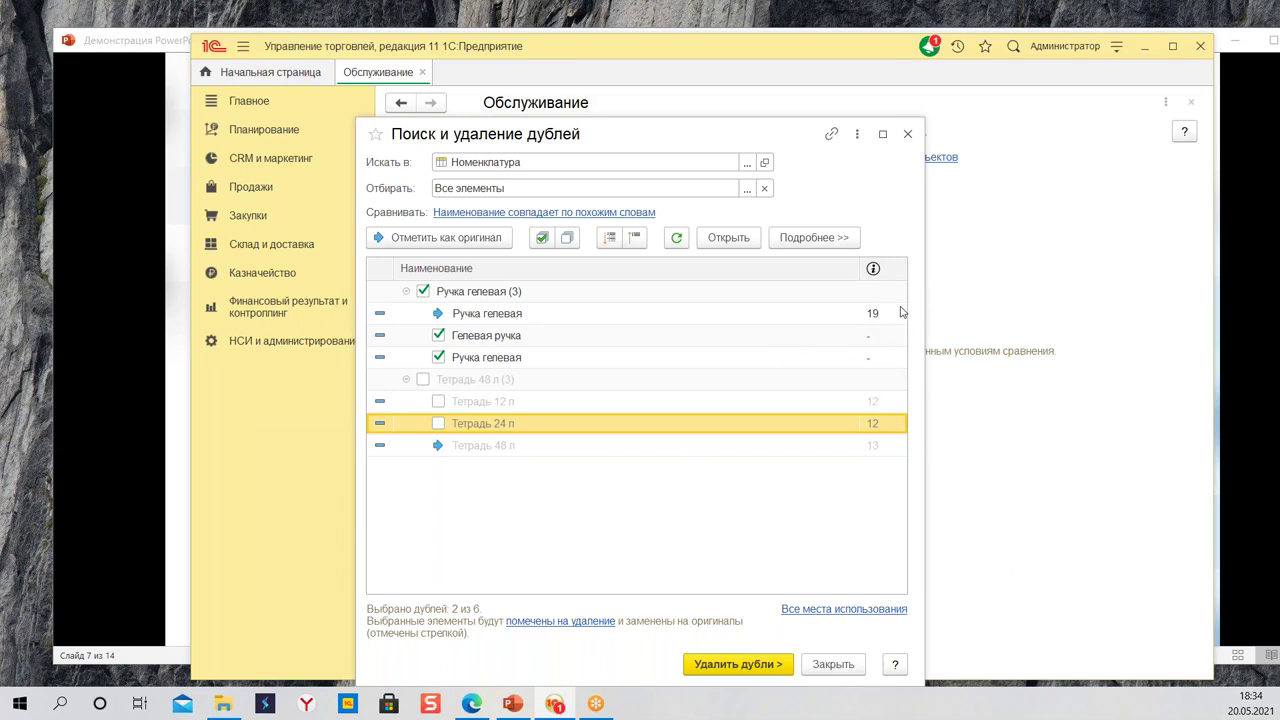
Step: Examine the usage counts of Тетрадь 12 л, Тетрадь 24 л and Тетрадь 48 л in the search results
left_click(882, 403)
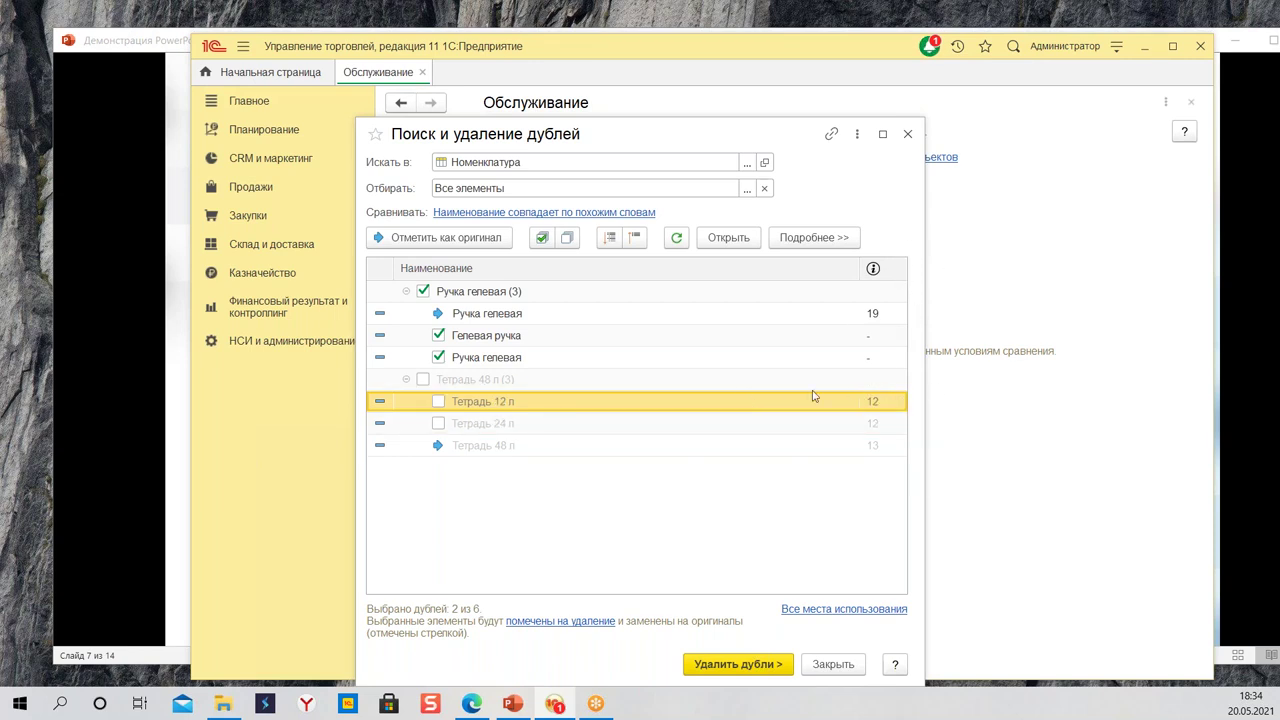
double_click(884, 401)
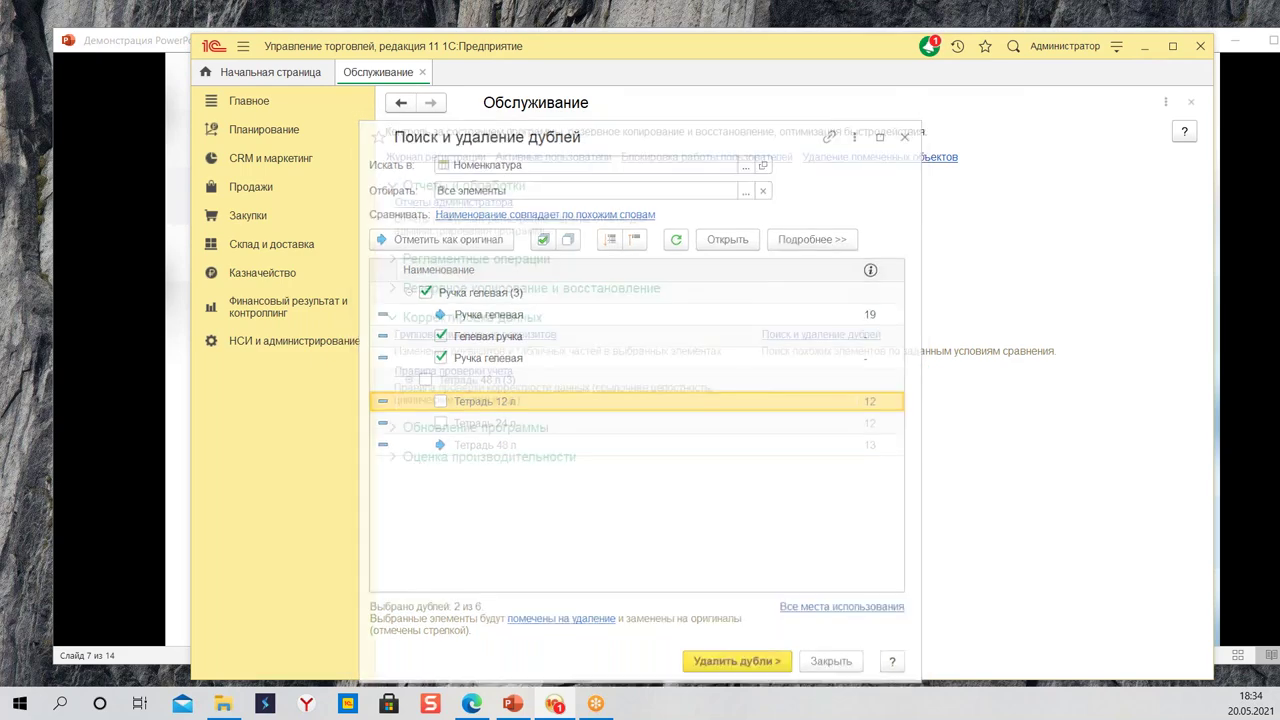
left_click(590, 72)
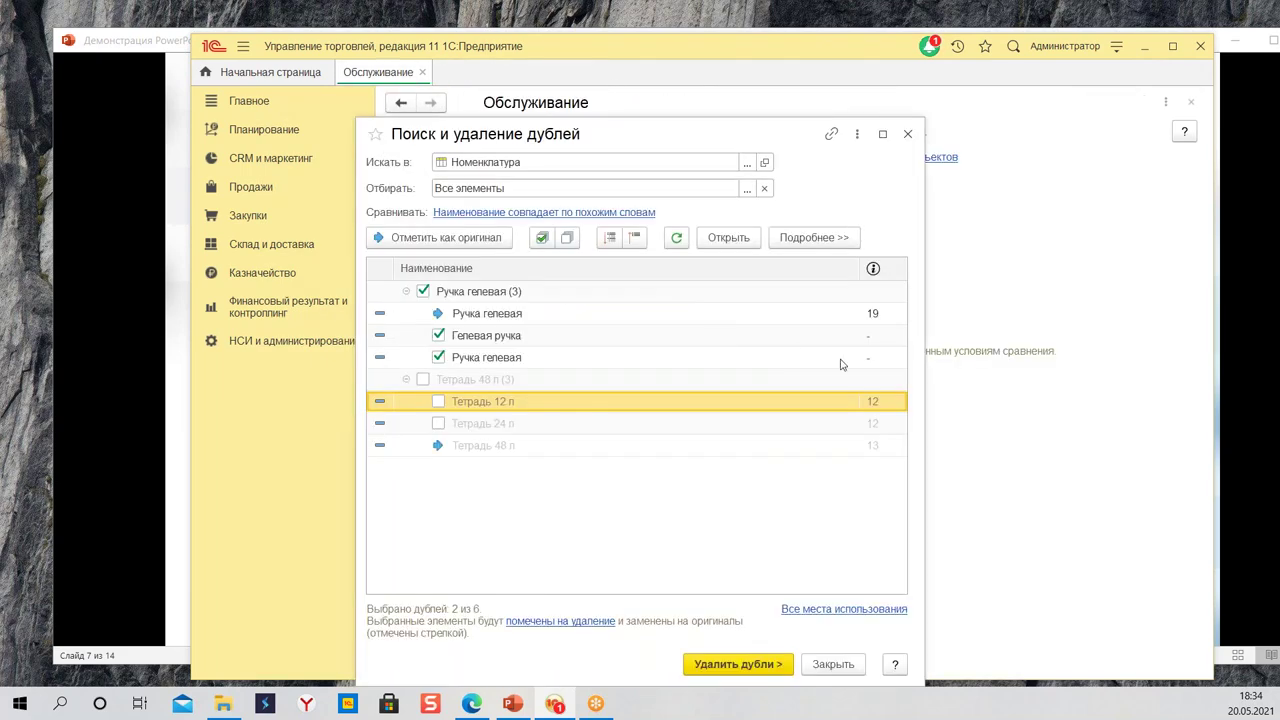
left_click(877, 428)
left_click(877, 447)
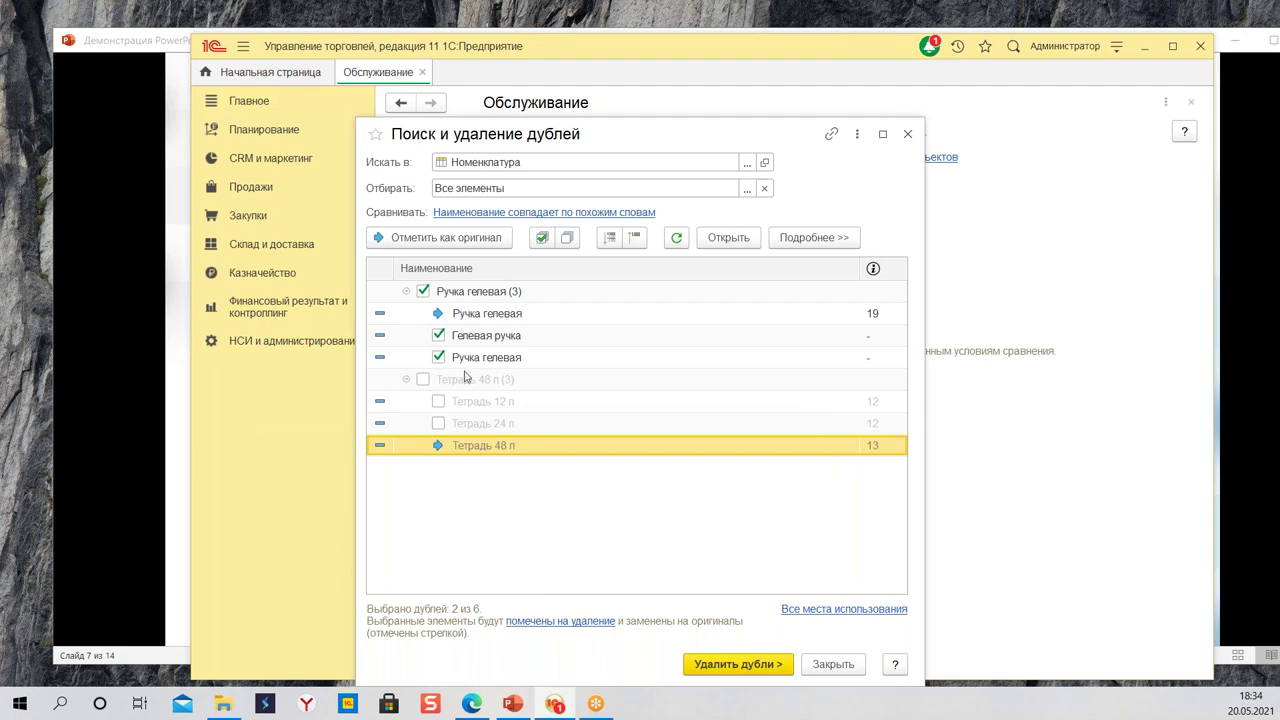
Step: Compare the three items of the Ручка гелевая group and how often each one is used
left_click(450, 314)
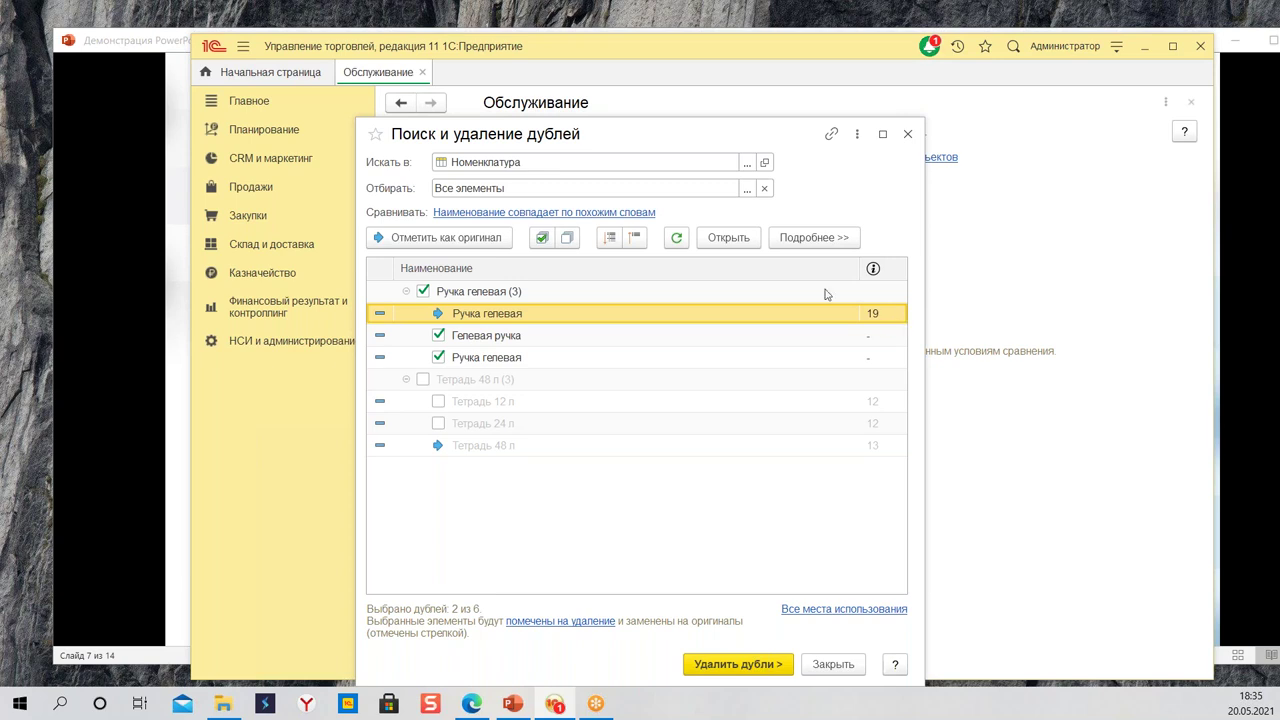
left_click(491, 343)
left_click(496, 362)
left_click(889, 336)
left_click(886, 357)
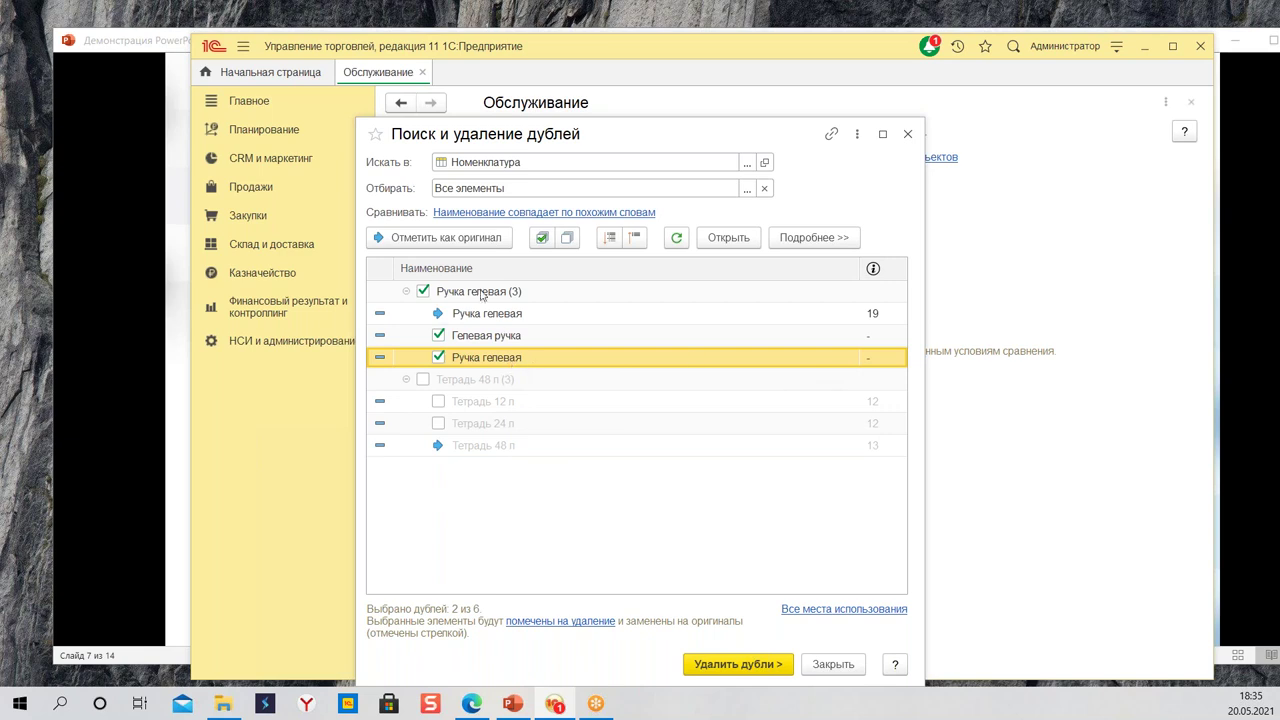
left_click(526, 318)
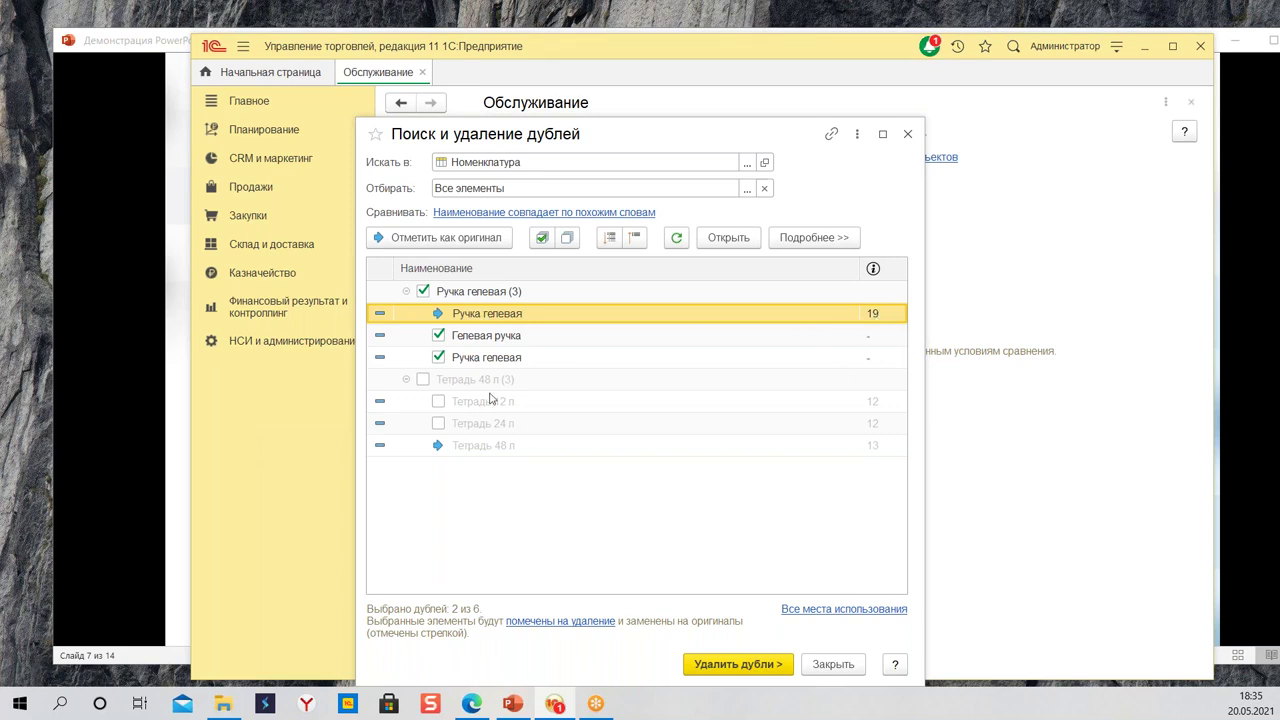
left_click(528, 339)
left_click(525, 357)
left_click(522, 340)
left_click(526, 359)
left_click(520, 340)
left_click(520, 364)
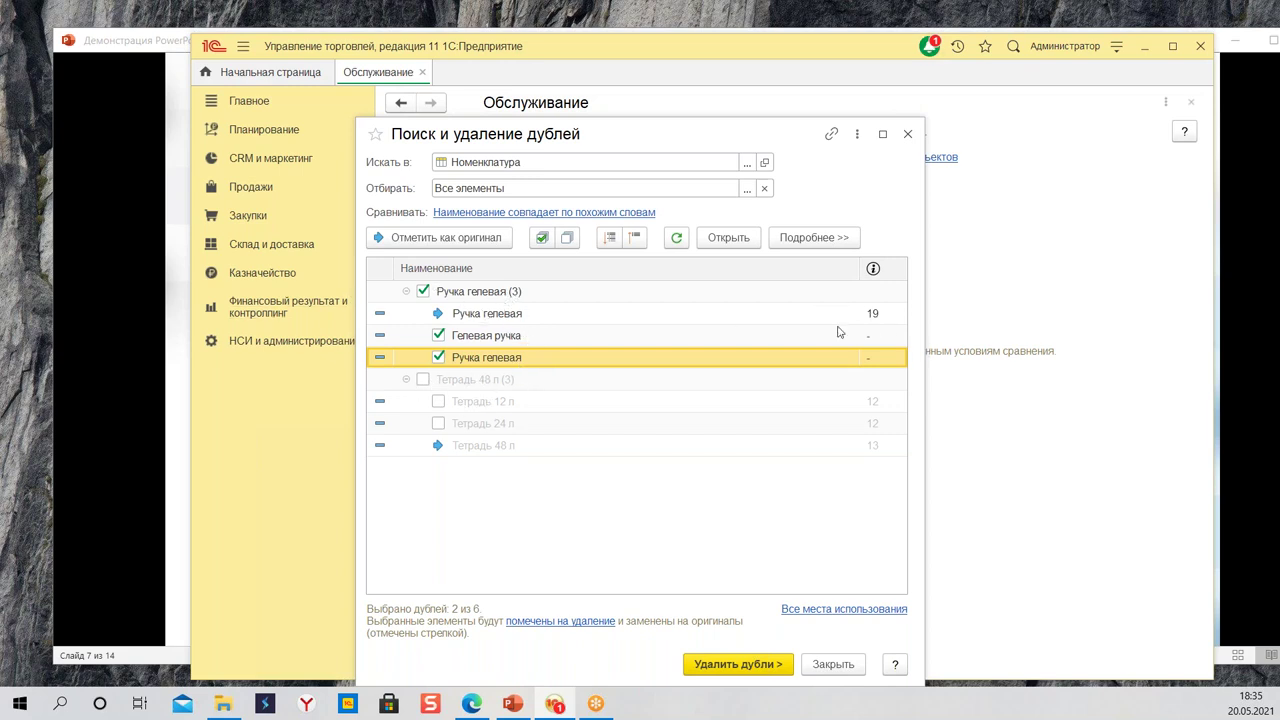
Step: Mark the Ручка гелевая item with 19 uses as the original of its duplicate group
left_click(470, 241)
left_click(500, 316)
left_click(432, 238)
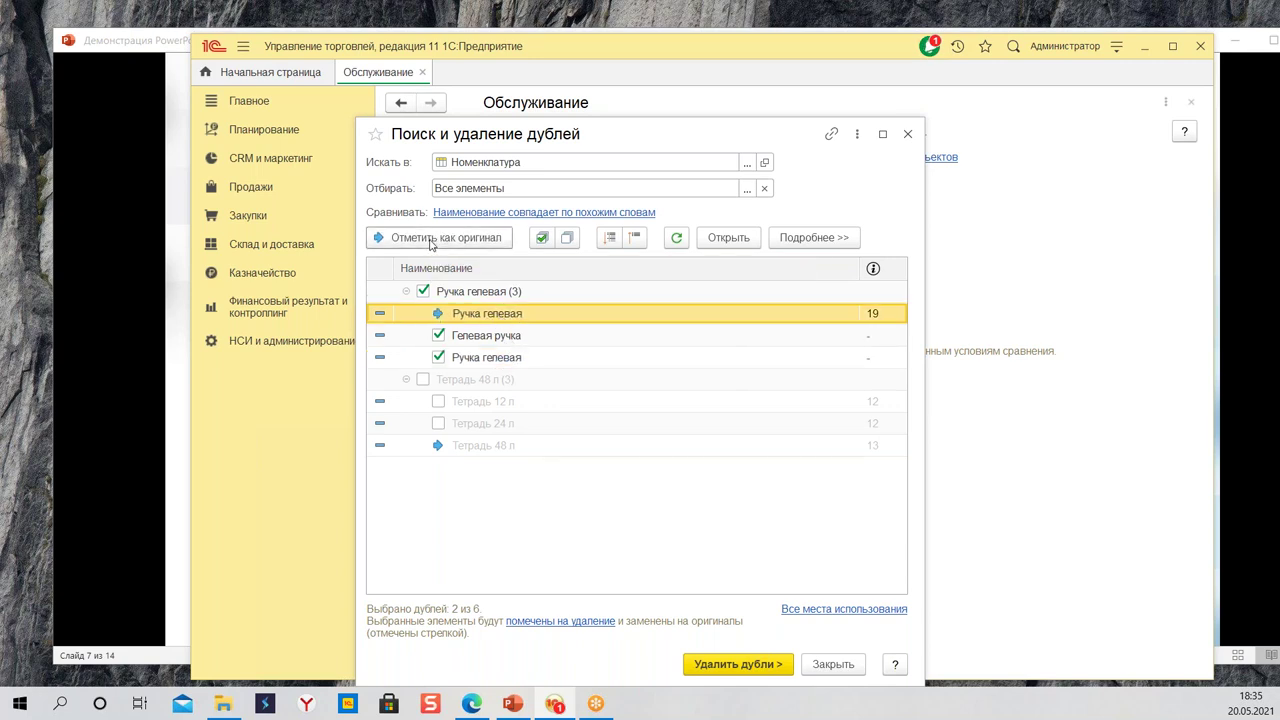
left_click(474, 340)
left_click(503, 317)
left_click(488, 342)
left_click(505, 362)
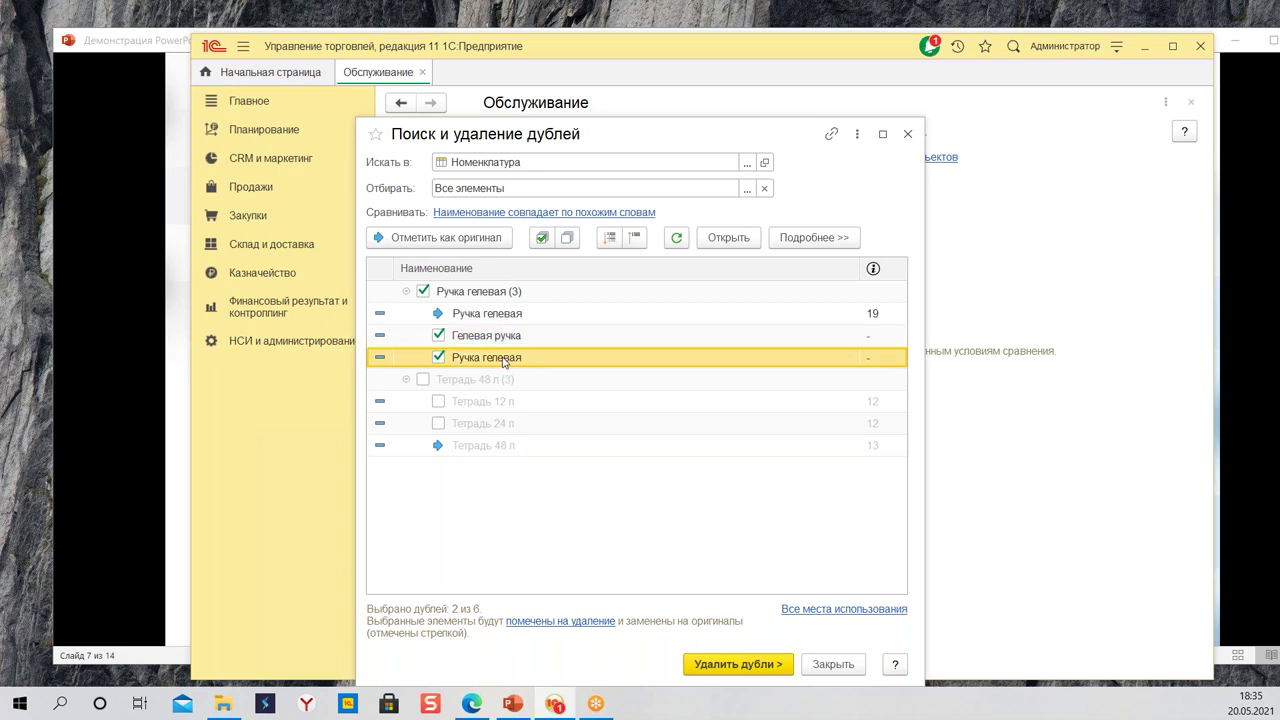
left_click(483, 319)
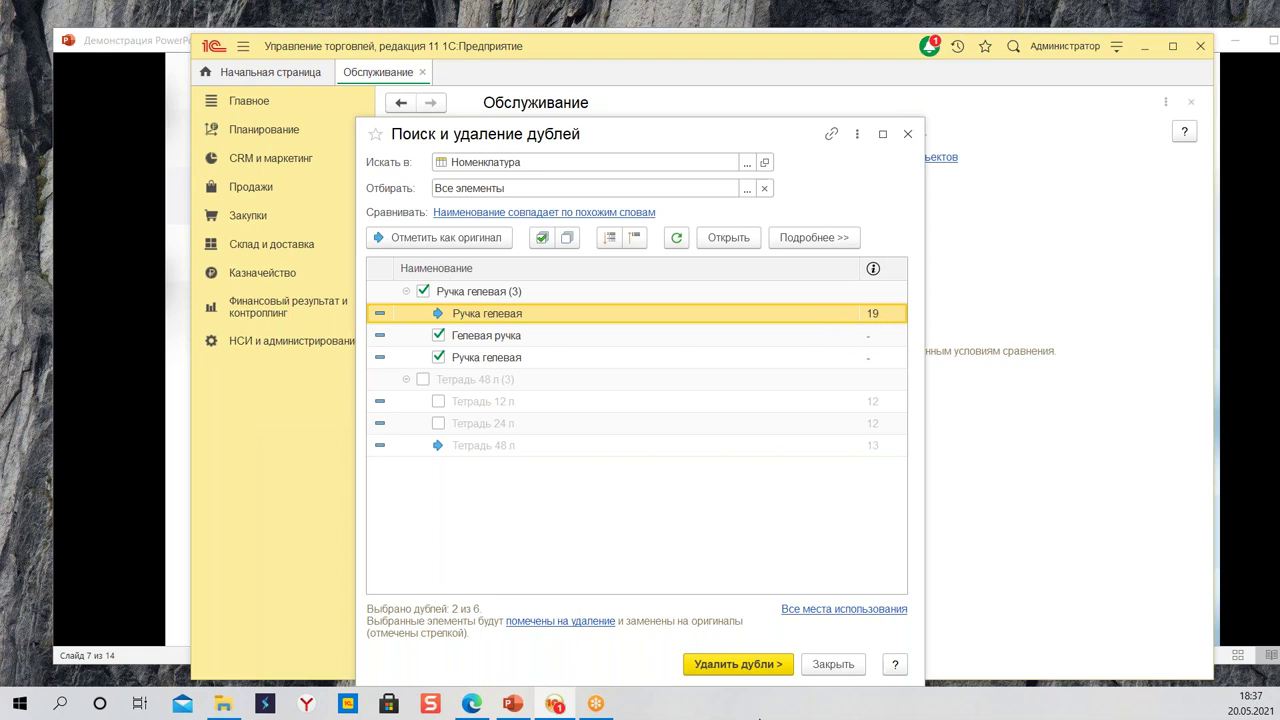
Step: Remove the selected Ручка гелевая duplicates, replacing them with the original, and close the duplicate search
left_click(720, 668)
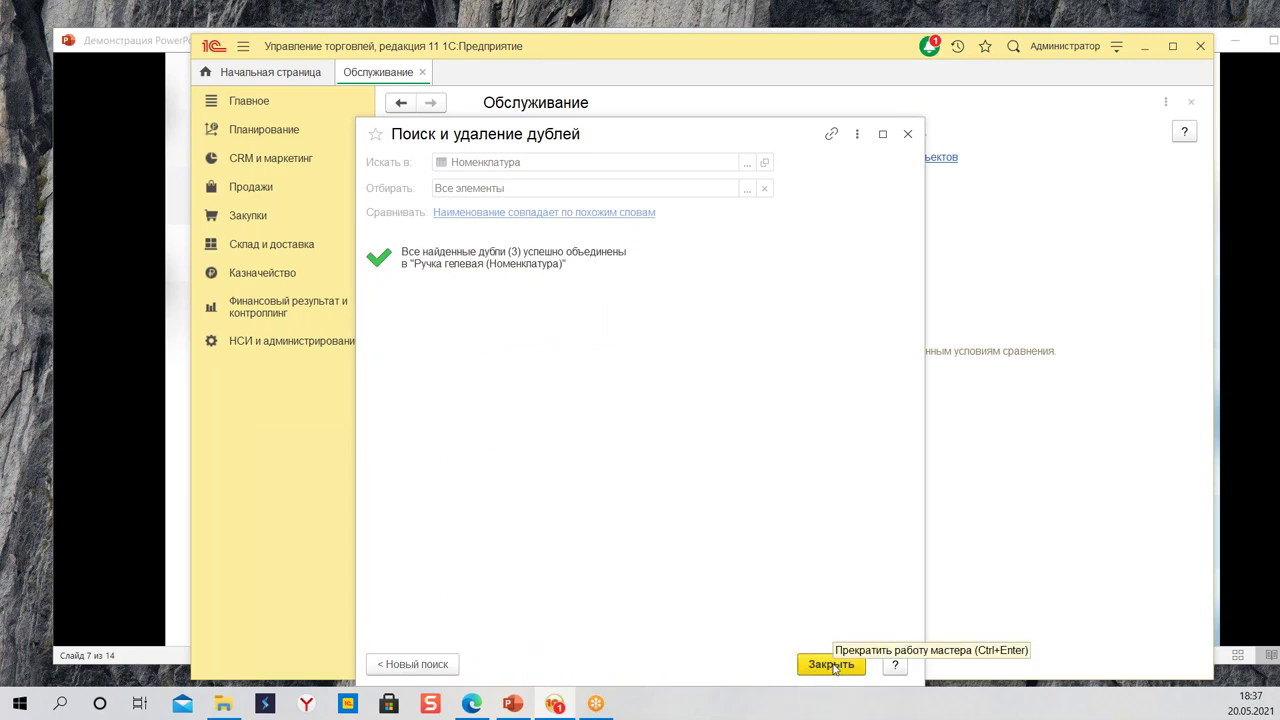
left_click_drag(686, 137, 863, 118)
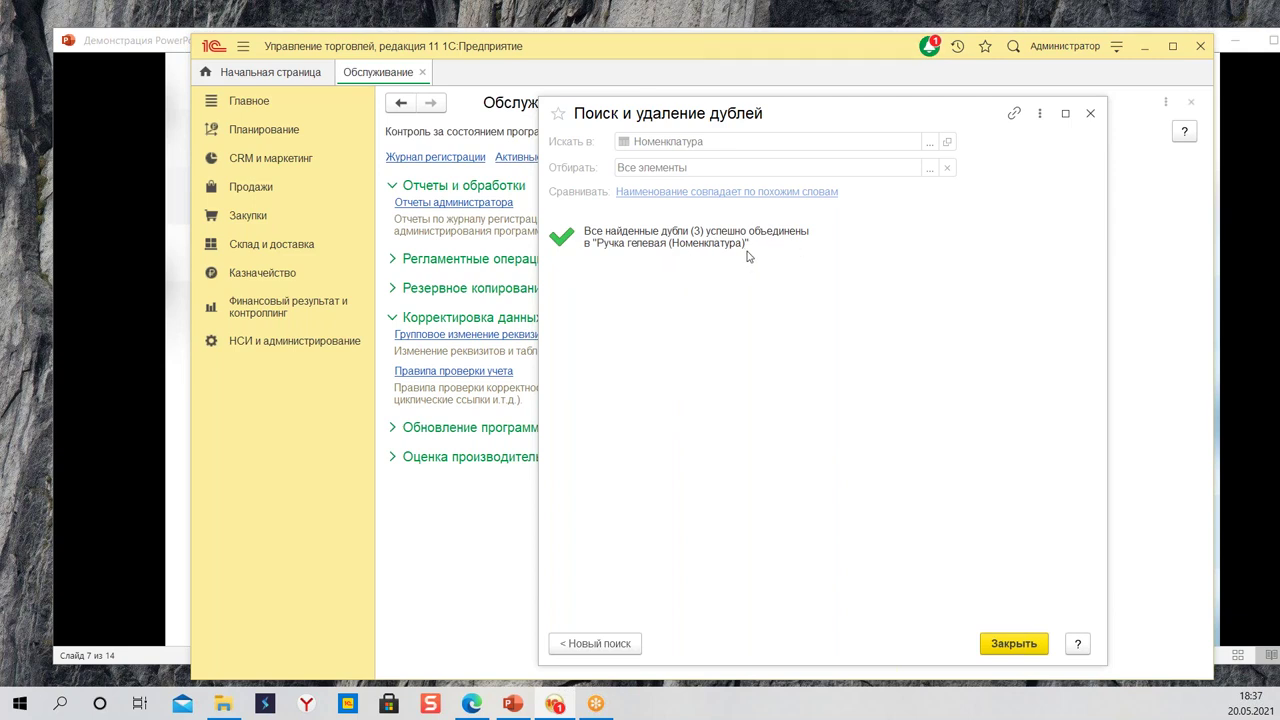
left_click(1013, 643)
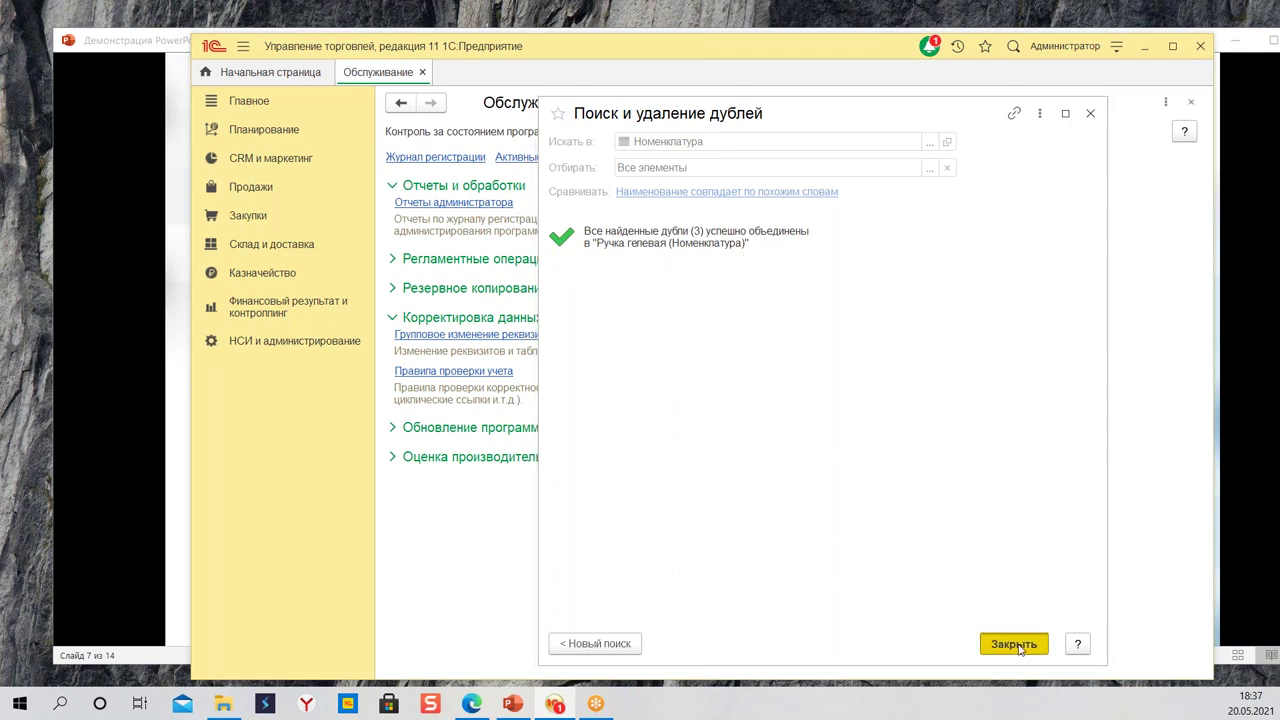
Step: Close Обслуживание and check the Номенклатура list for the deletion marks on Гелевая ручка and the second Ручка гелевая
left_click(421, 72)
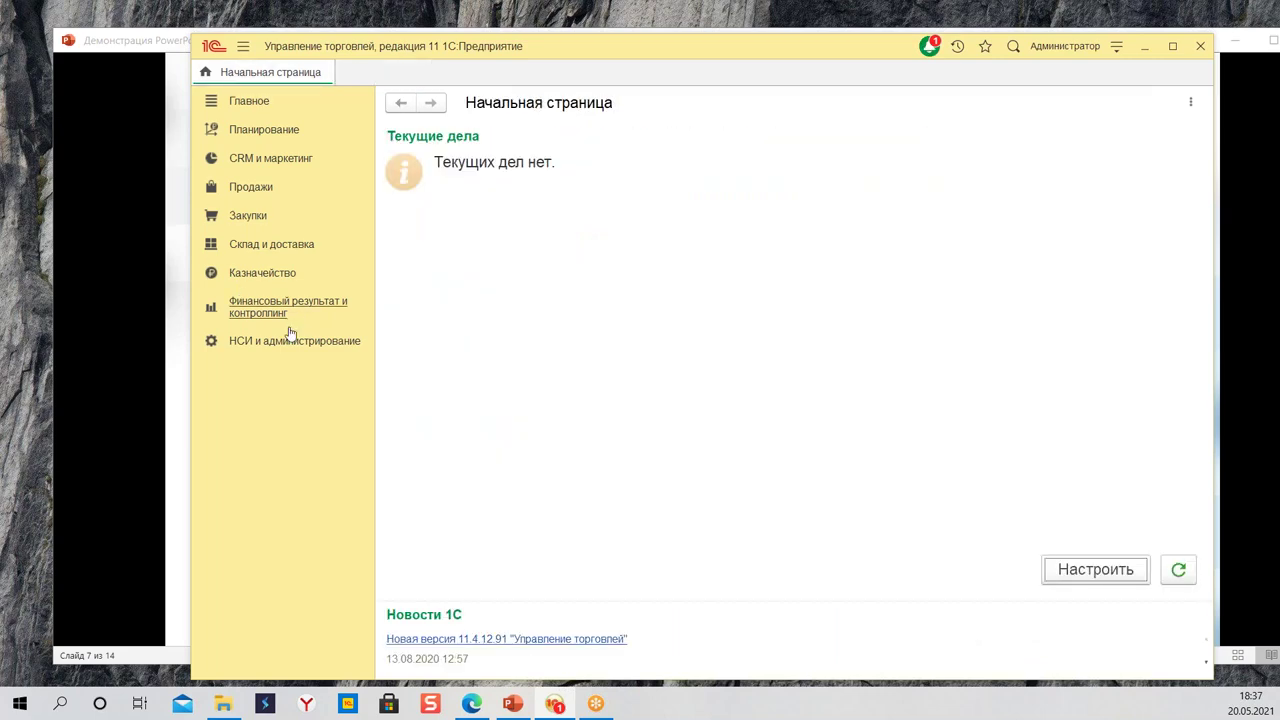
left_click(290, 340)
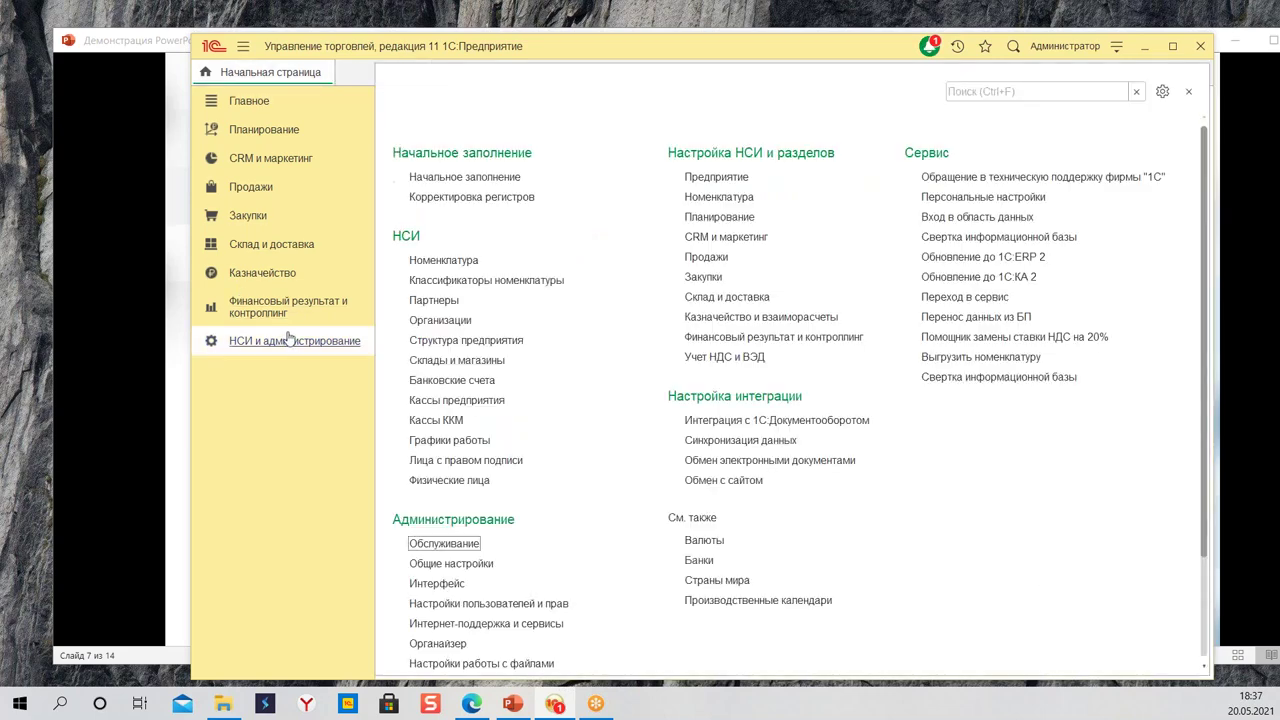
left_click(460, 261)
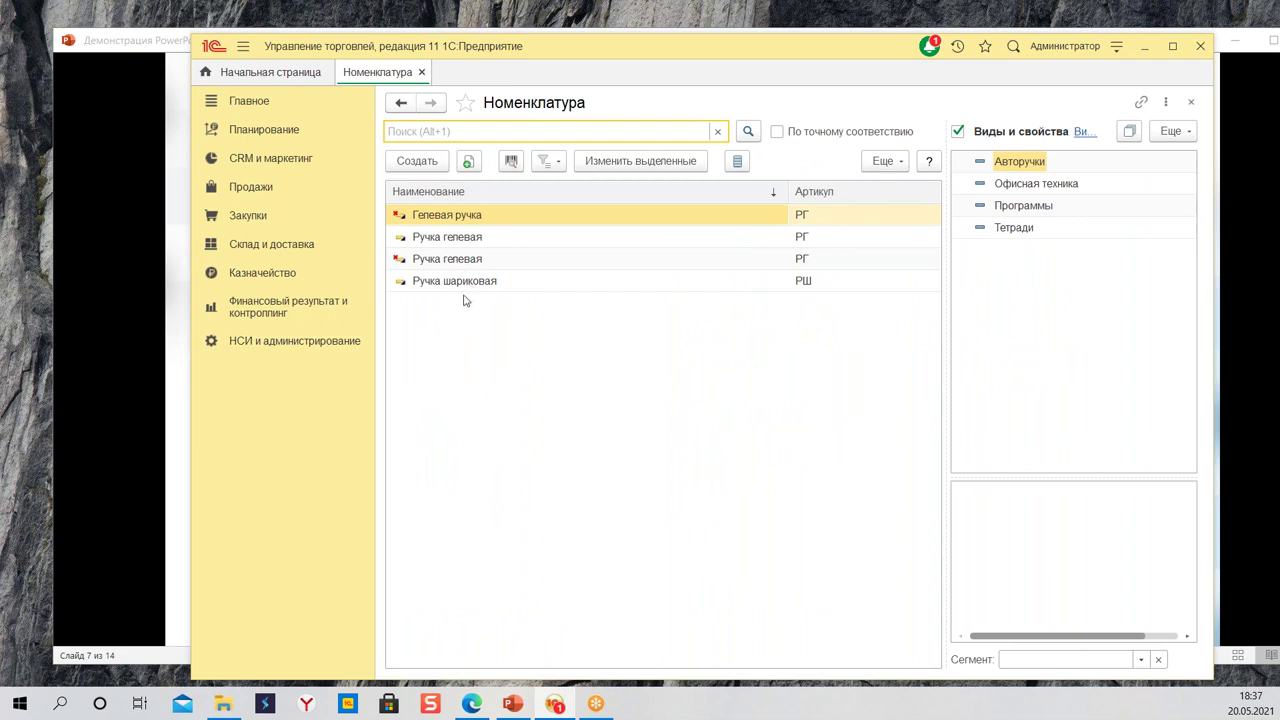
left_click(467, 244)
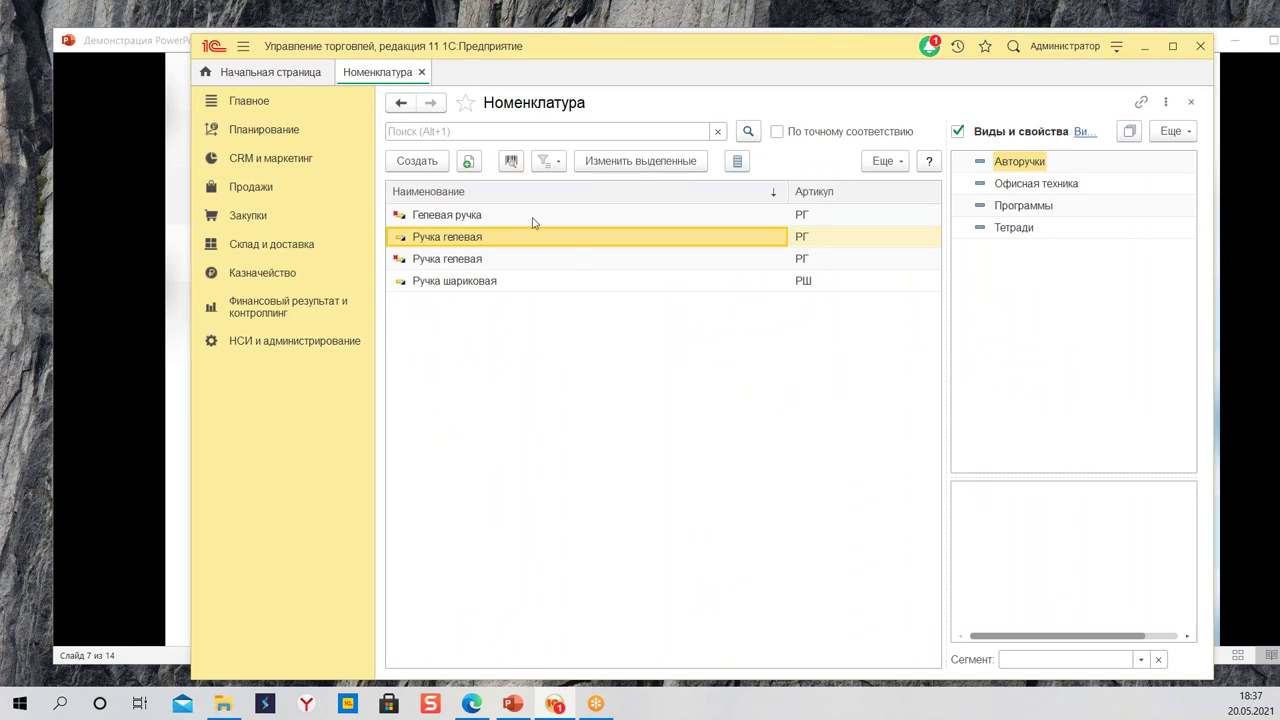
left_click(448, 216)
left_click(465, 262)
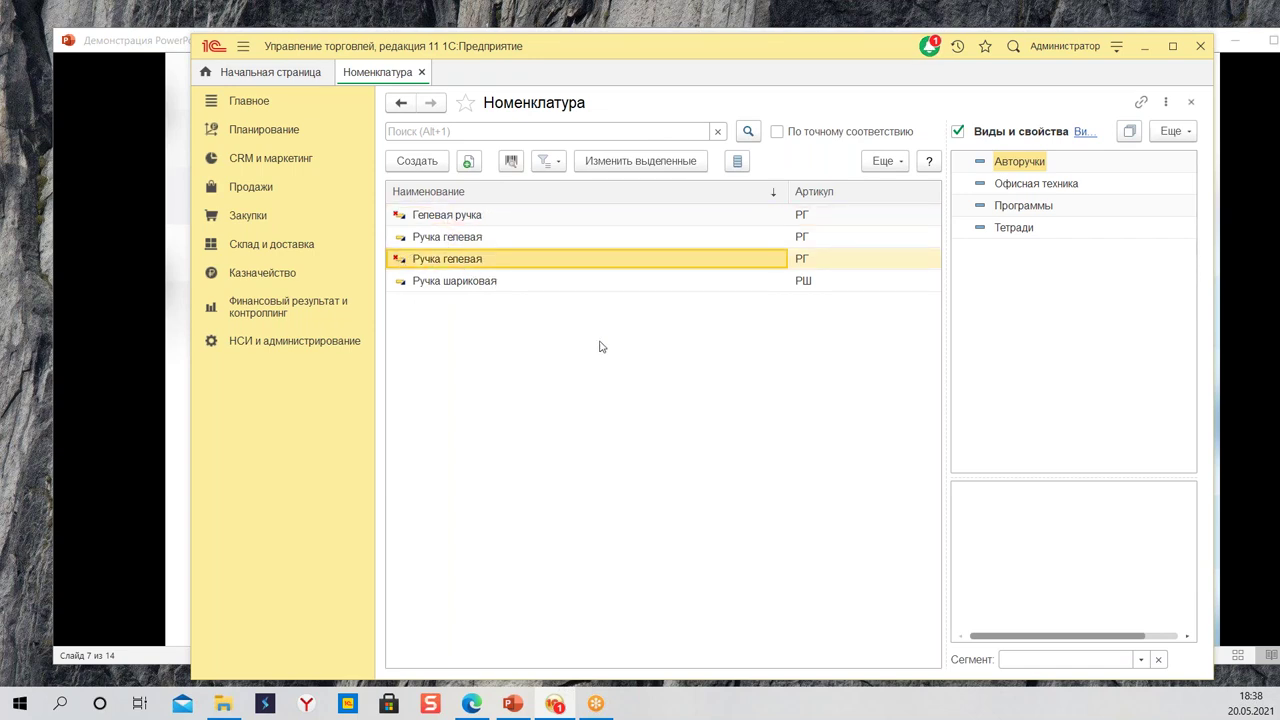
Step: Try to delete all marked objects without locking work in the program, interrupt the deletion, and close Обслуживание
left_click(311, 343)
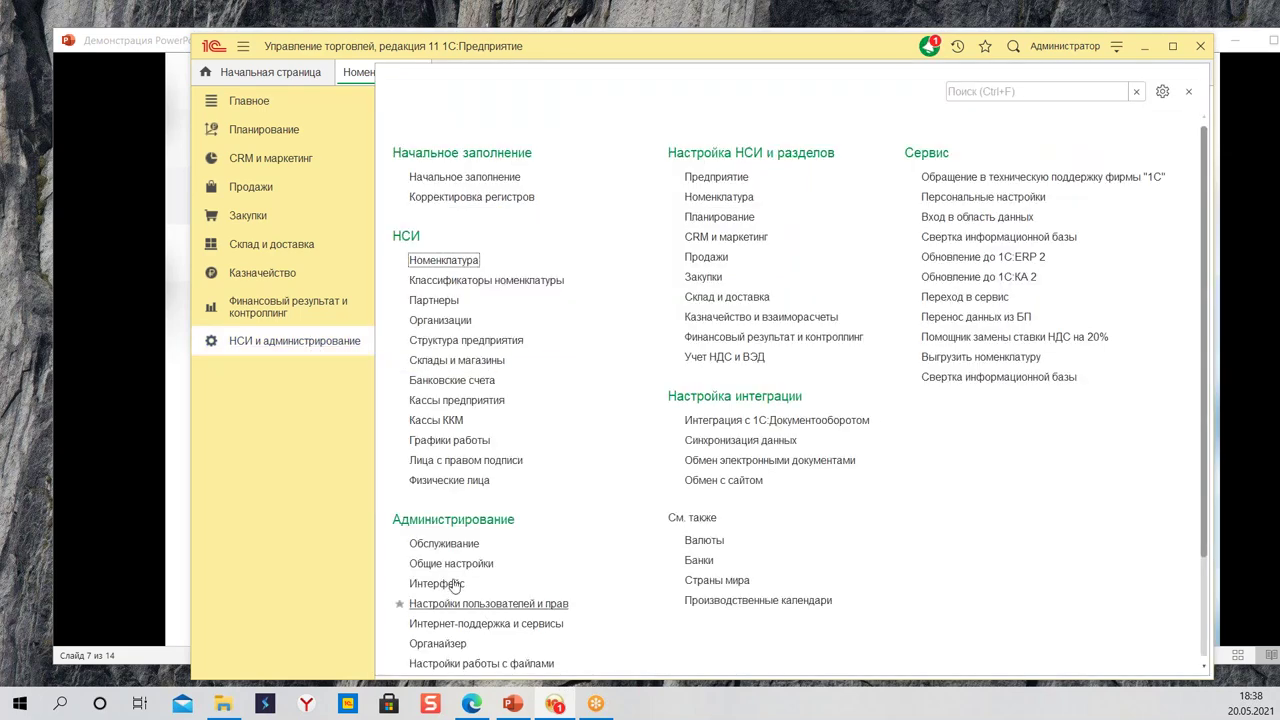
left_click(444, 543)
left_click(869, 157)
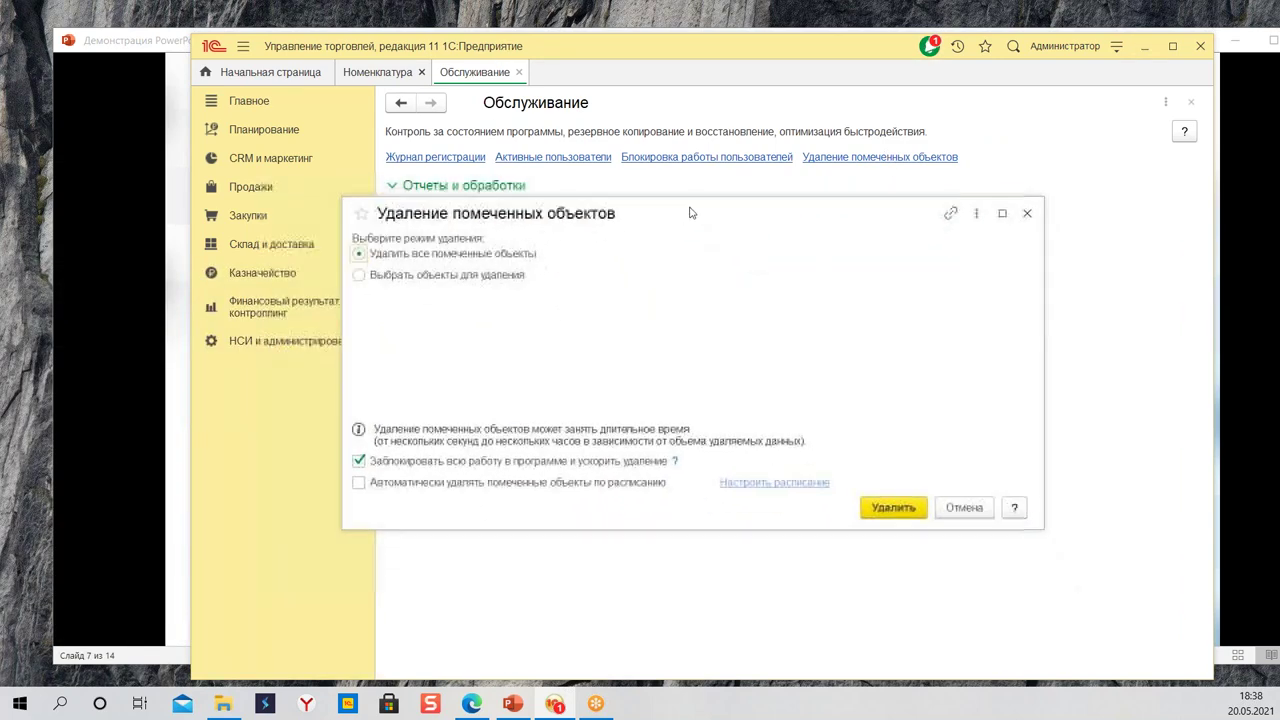
left_click(434, 455)
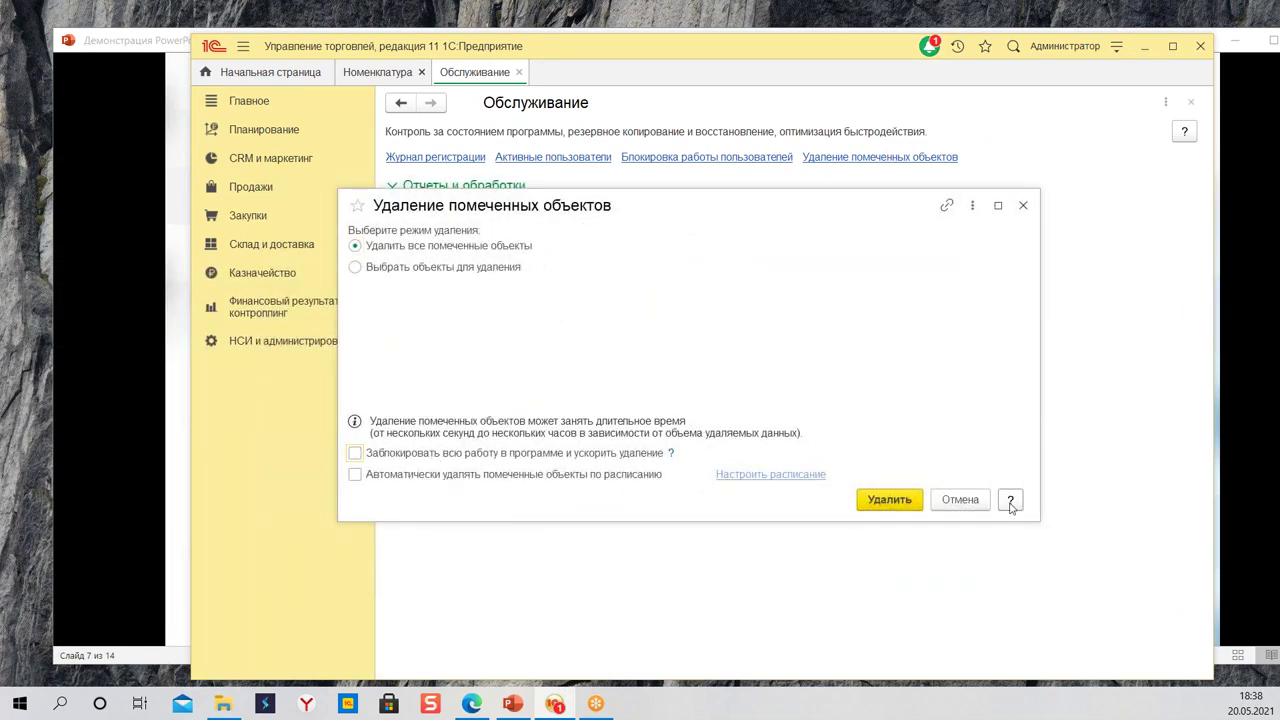
left_click(891, 500)
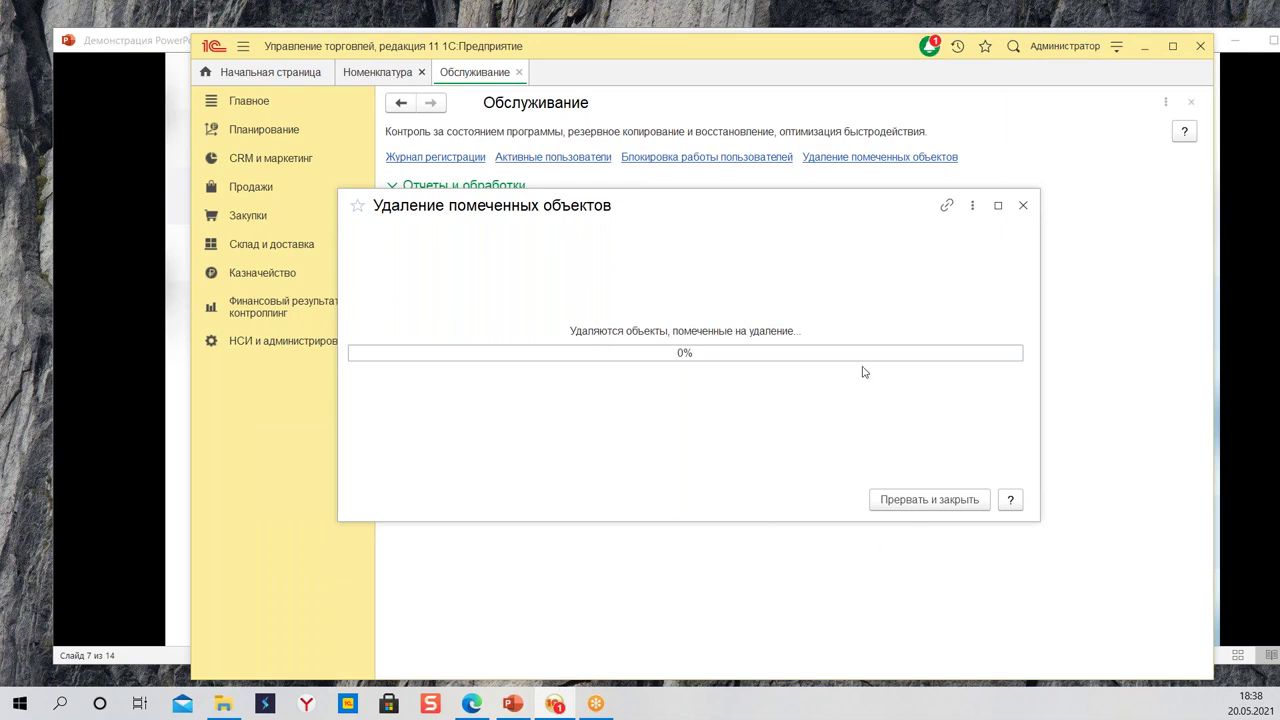
left_click(1023, 205)
left_click(677, 396)
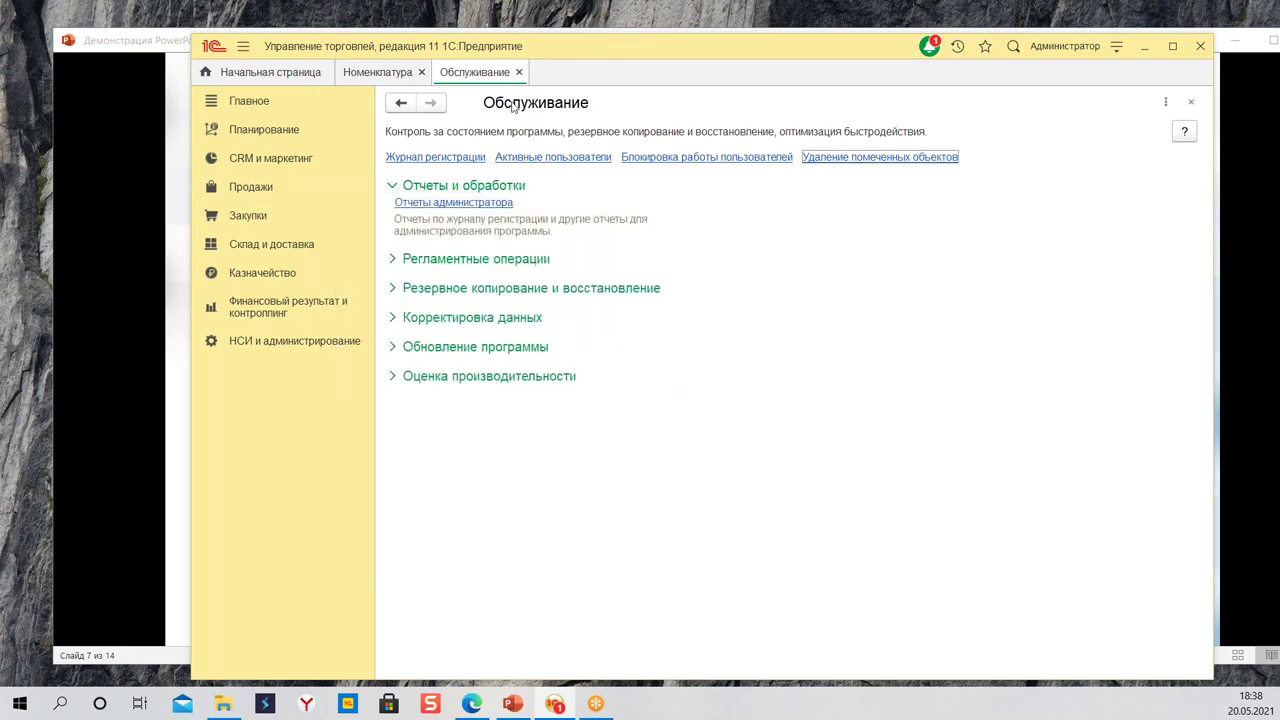
left_click(519, 72)
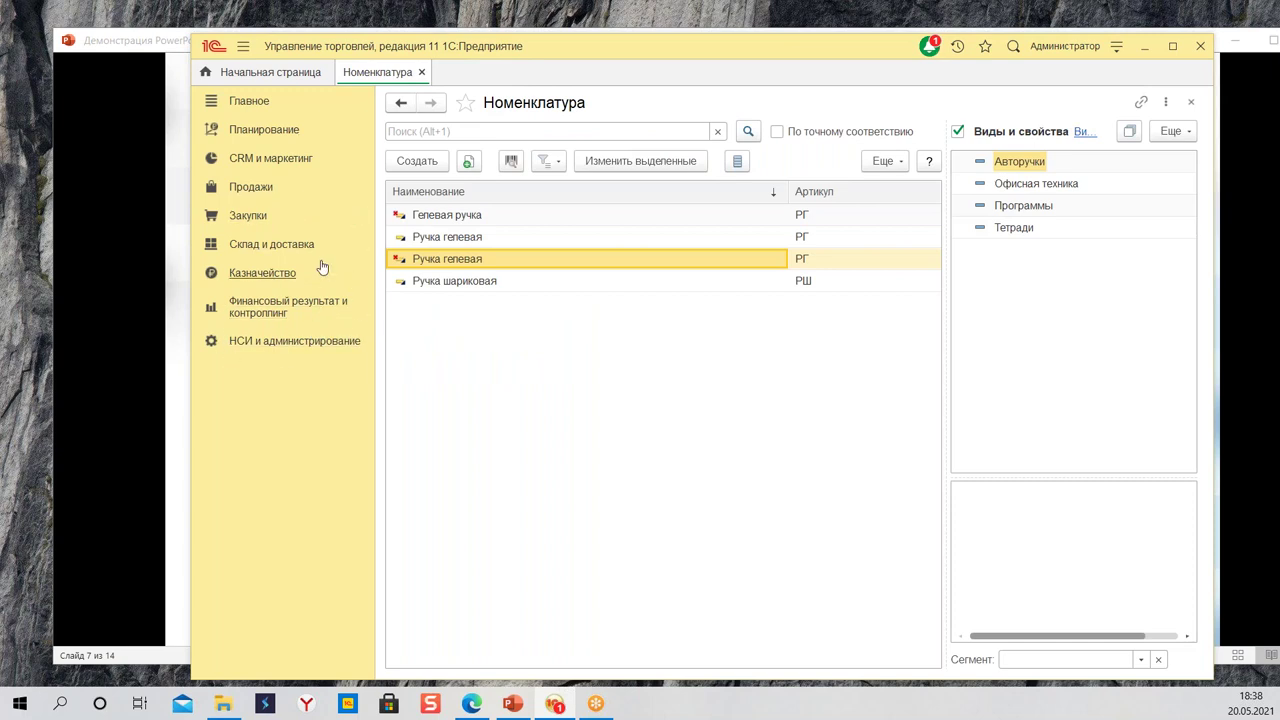
Step: Open the Обслуживание page of НСИ и администрирование and expand the Корректировка данных section
left_click(287, 344)
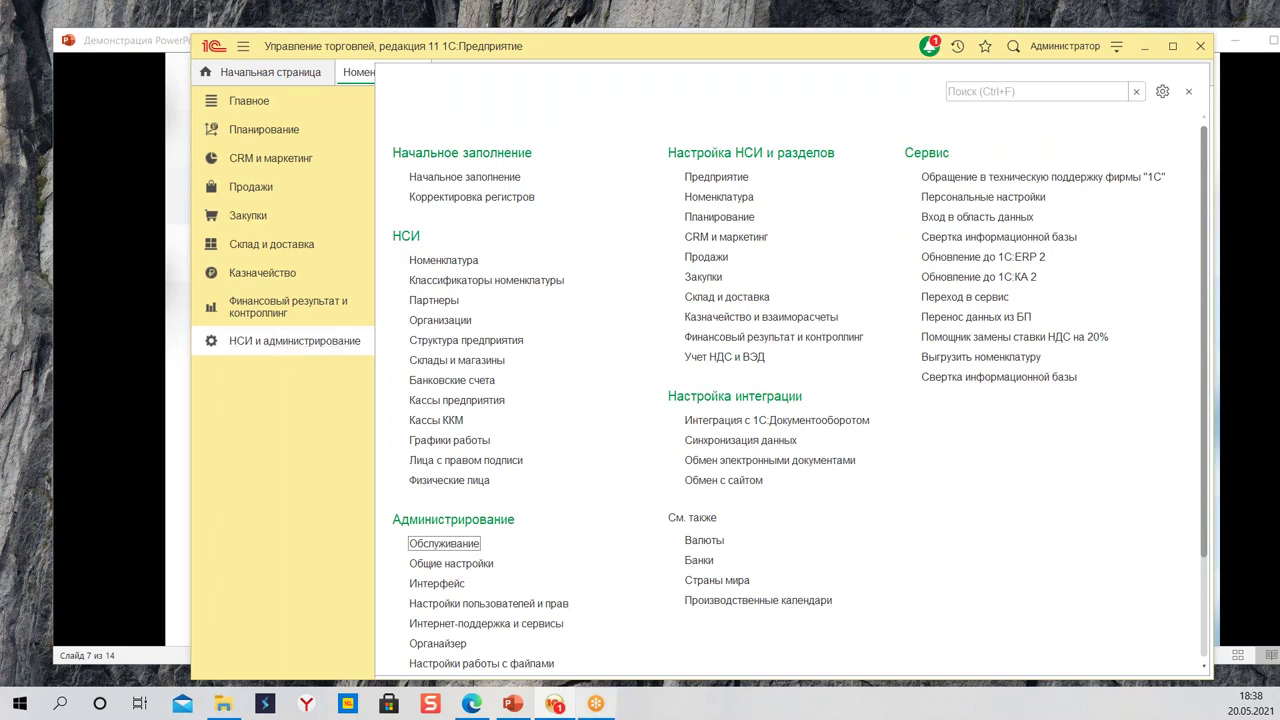
left_click(444, 545)
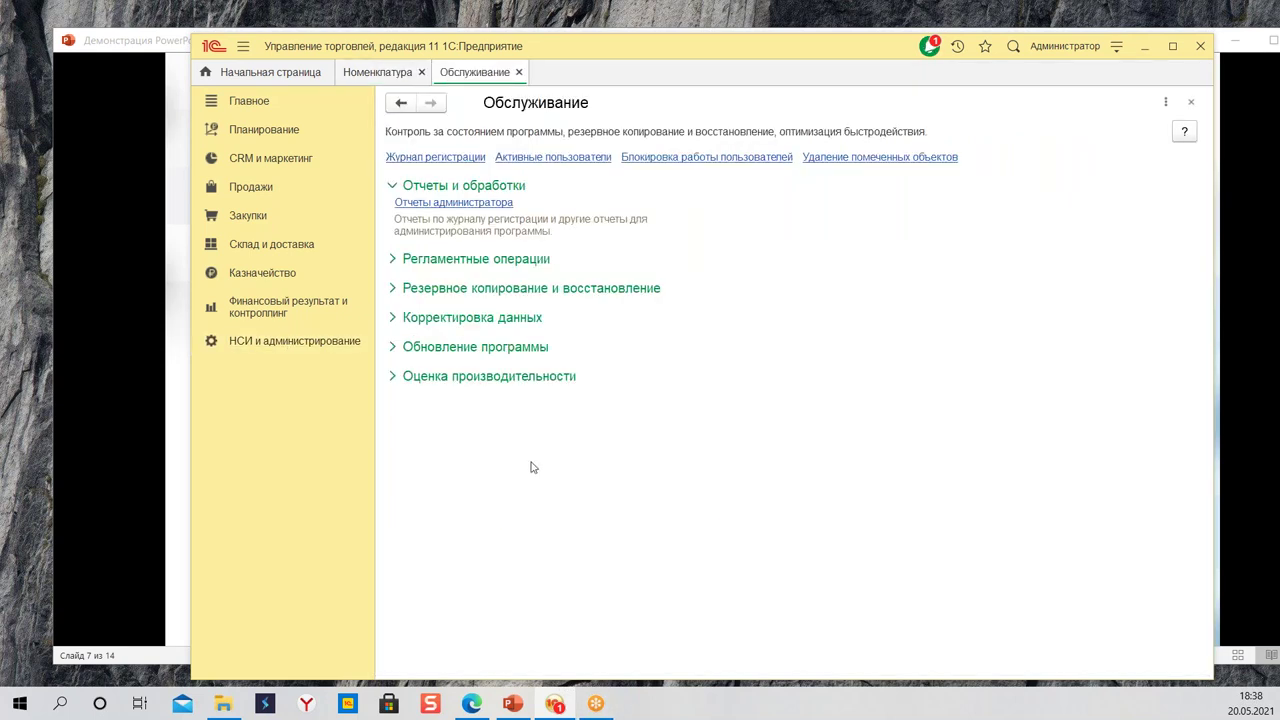
left_click(515, 318)
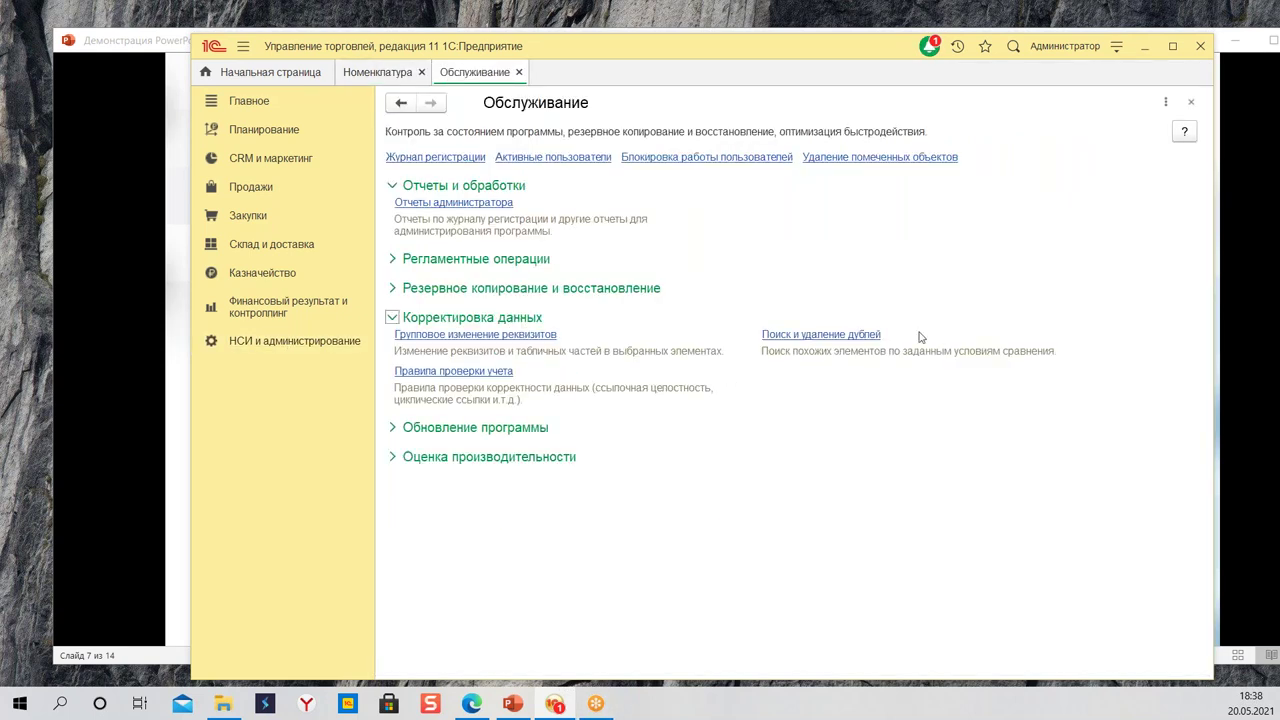
Step: Search all Номенклатура items for duplicates by similar words in the name and inspect the items in the Тетрадь 48 л group
left_click(842, 334)
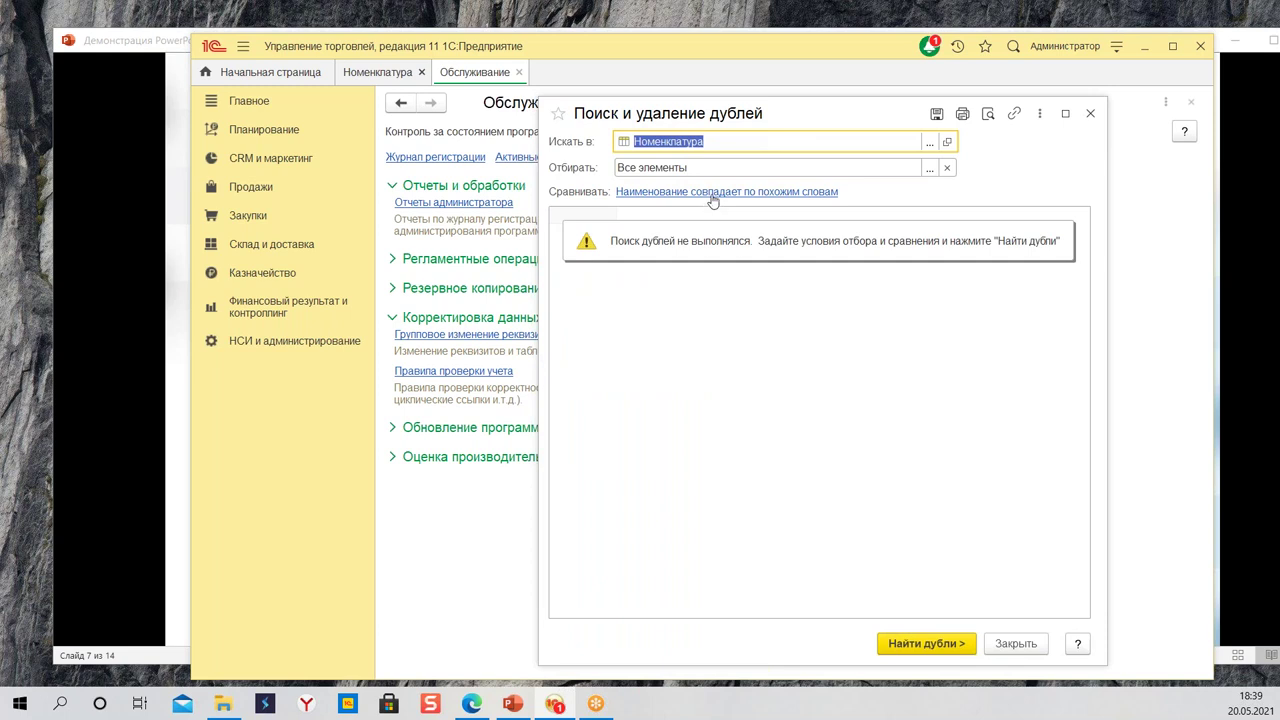
left_click(914, 645)
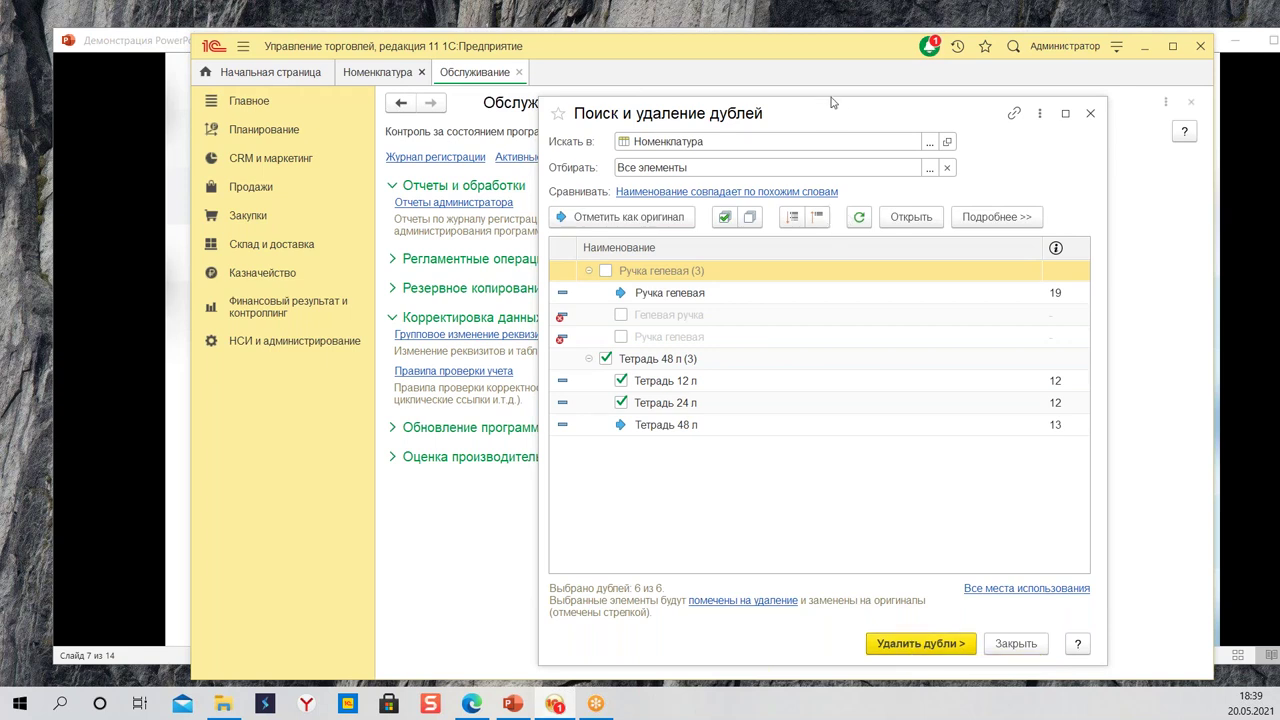
left_click_drag(822, 120, 777, 85)
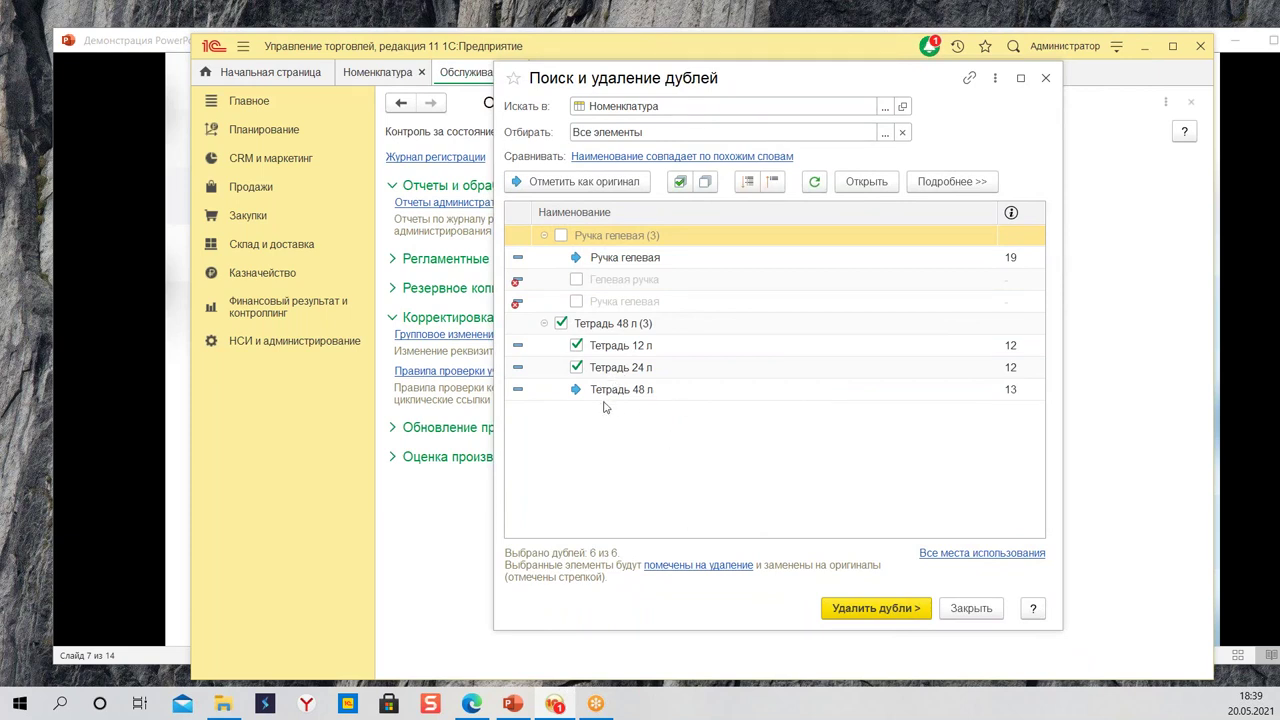
left_click(630, 350)
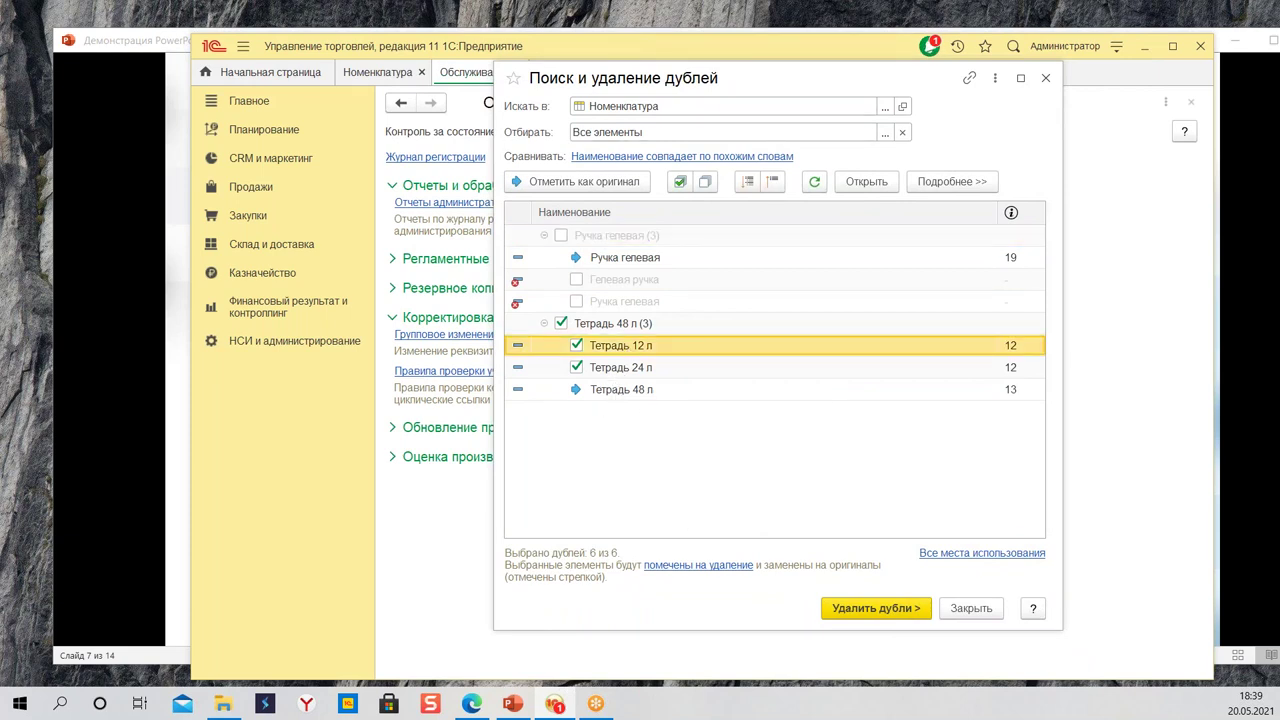
left_click(637, 394)
left_click(617, 355)
left_click(613, 366)
left_click(633, 390)
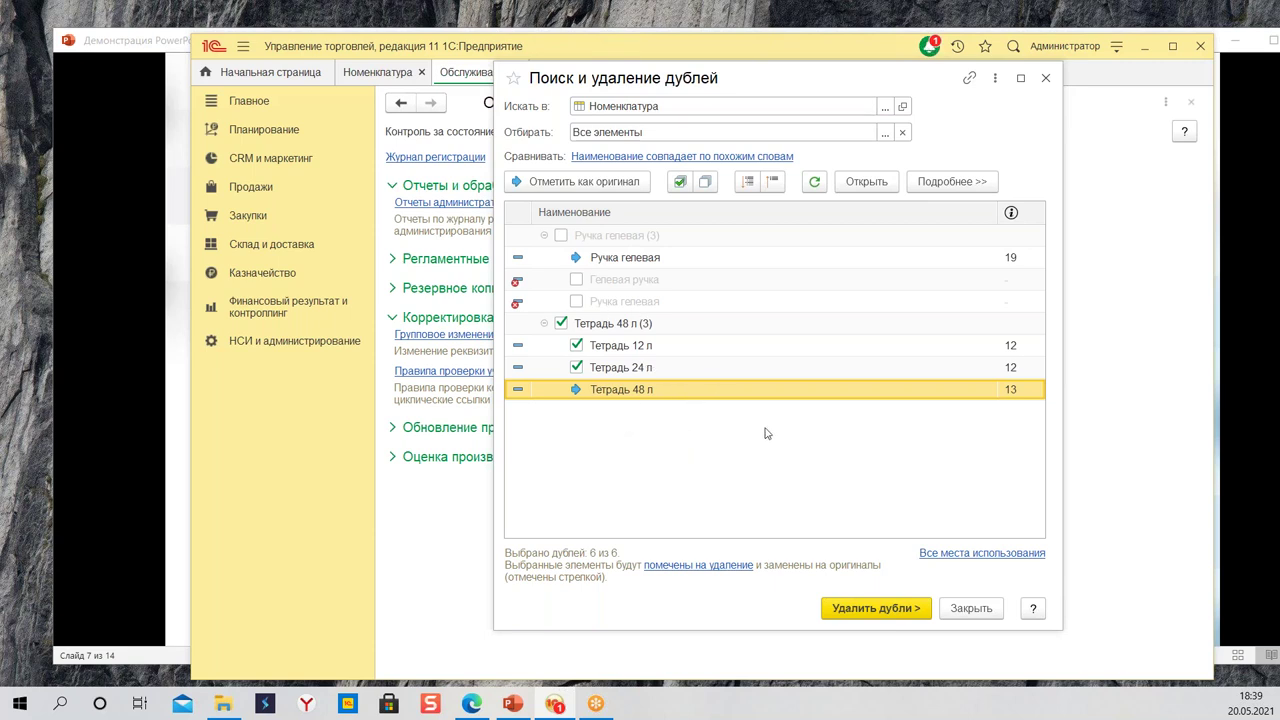
Step: Review the duplicate search rules for Номенклатура down to the Наименование rule, and return to the duplicate results
left_click(630, 157)
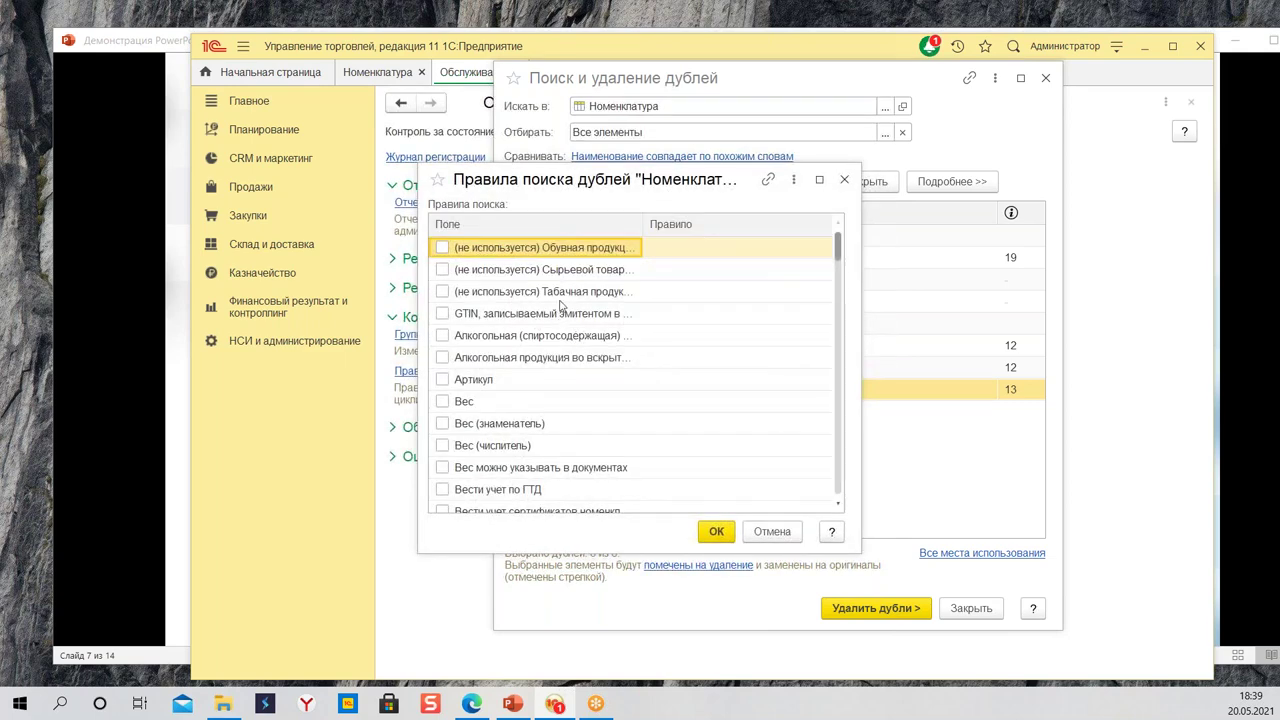
scroll(606, 400, "down", 10)
scroll(660, 476, "down", 6)
scroll(652, 460, "up", 3)
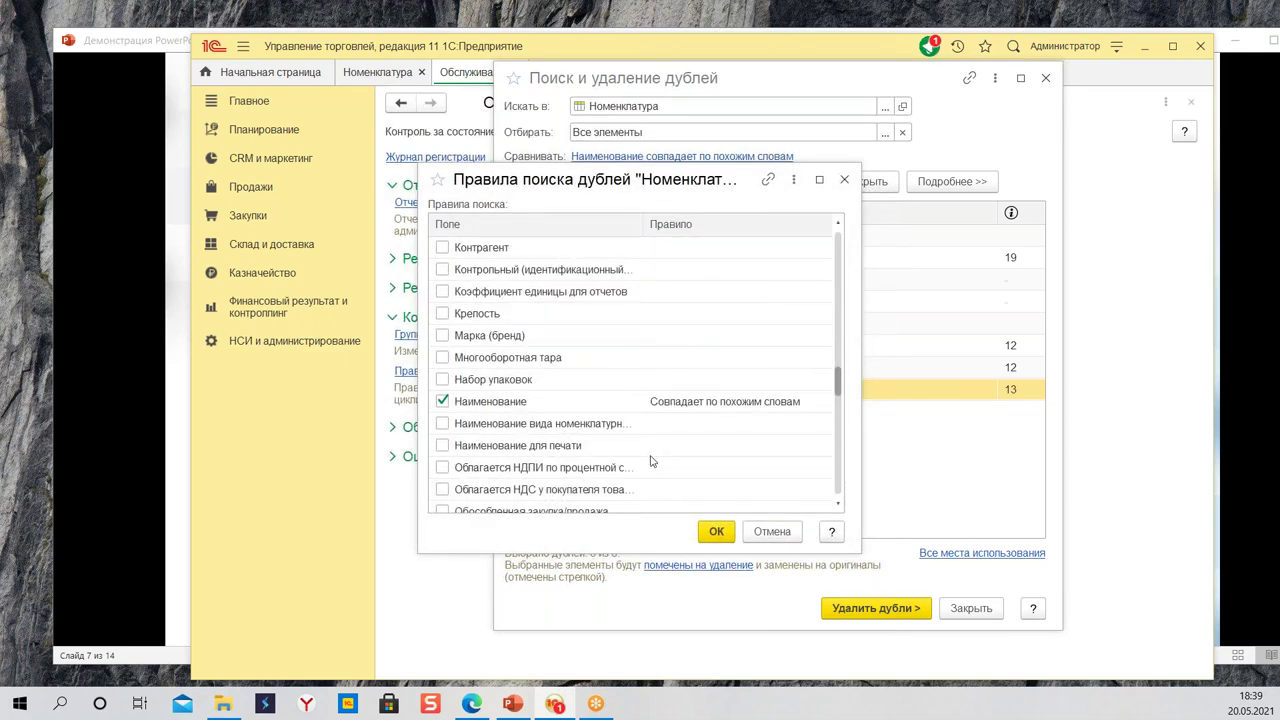
key("alt+Tab")
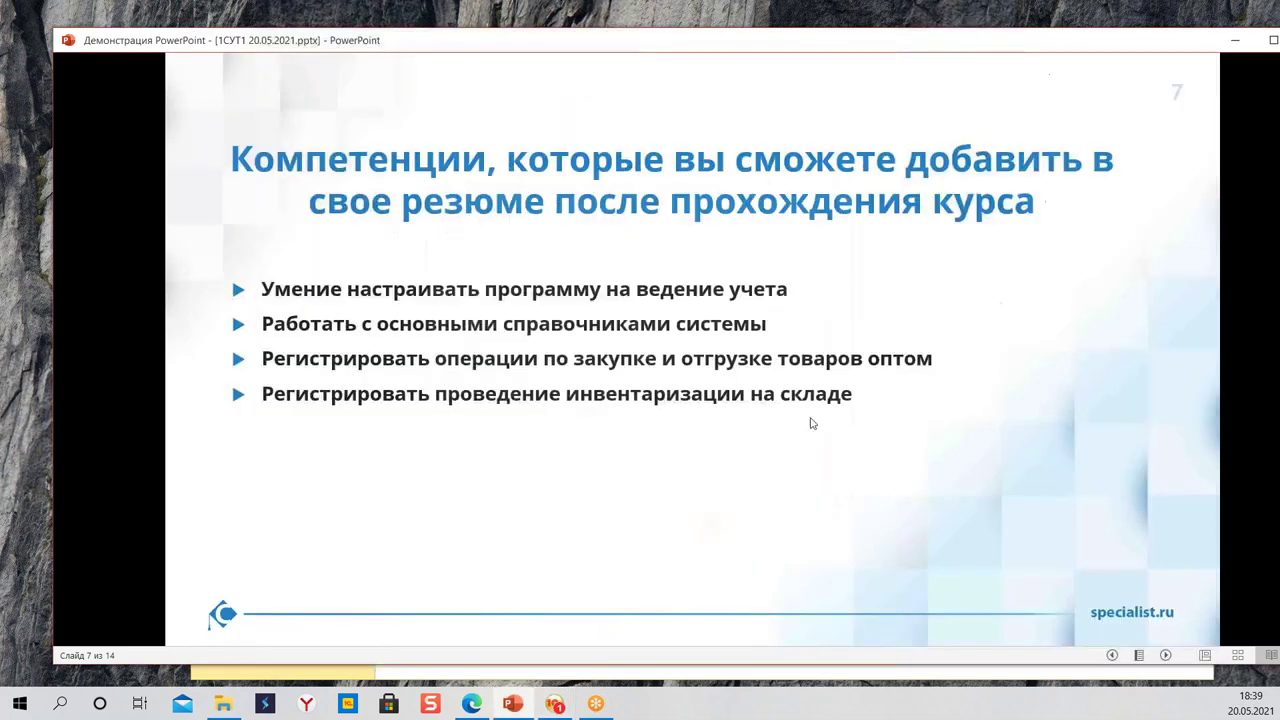
left_click(554, 703)
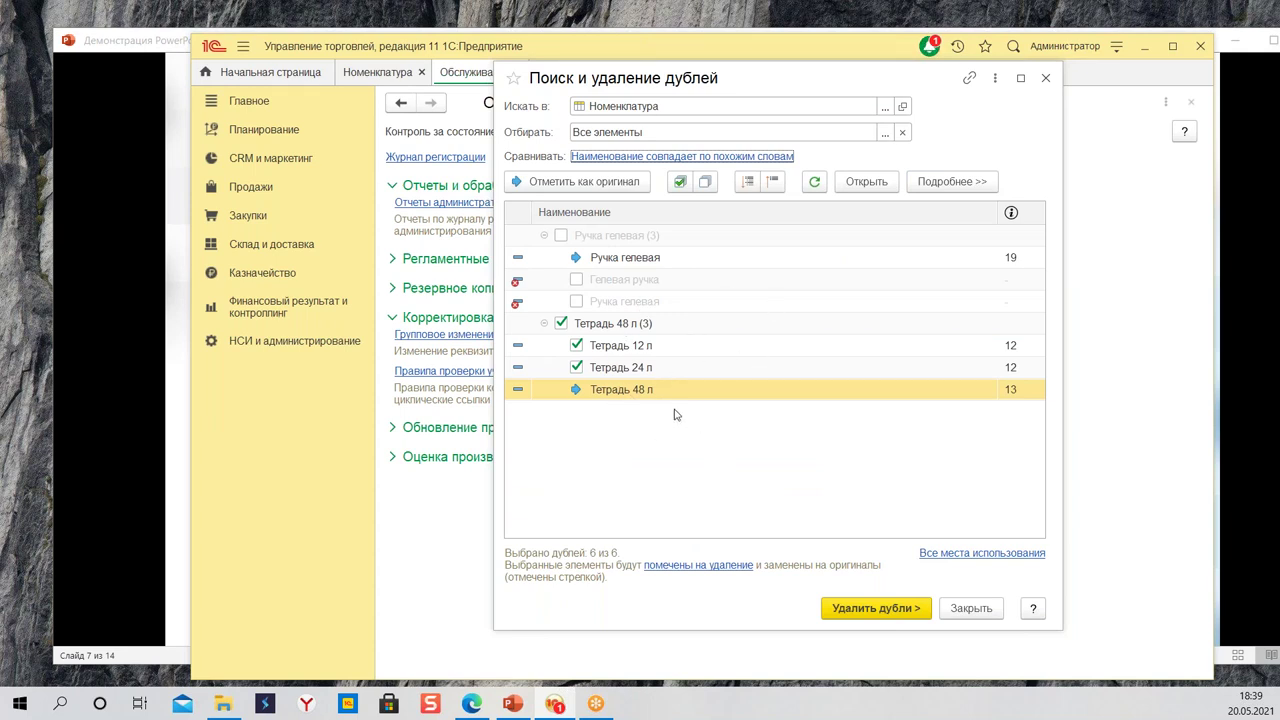
Step: Try to remove the duplicates Тетрадь 12 л and Тетрадь 24 л, replacing them with the original Тетрадь 48 л
left_click(652, 348)
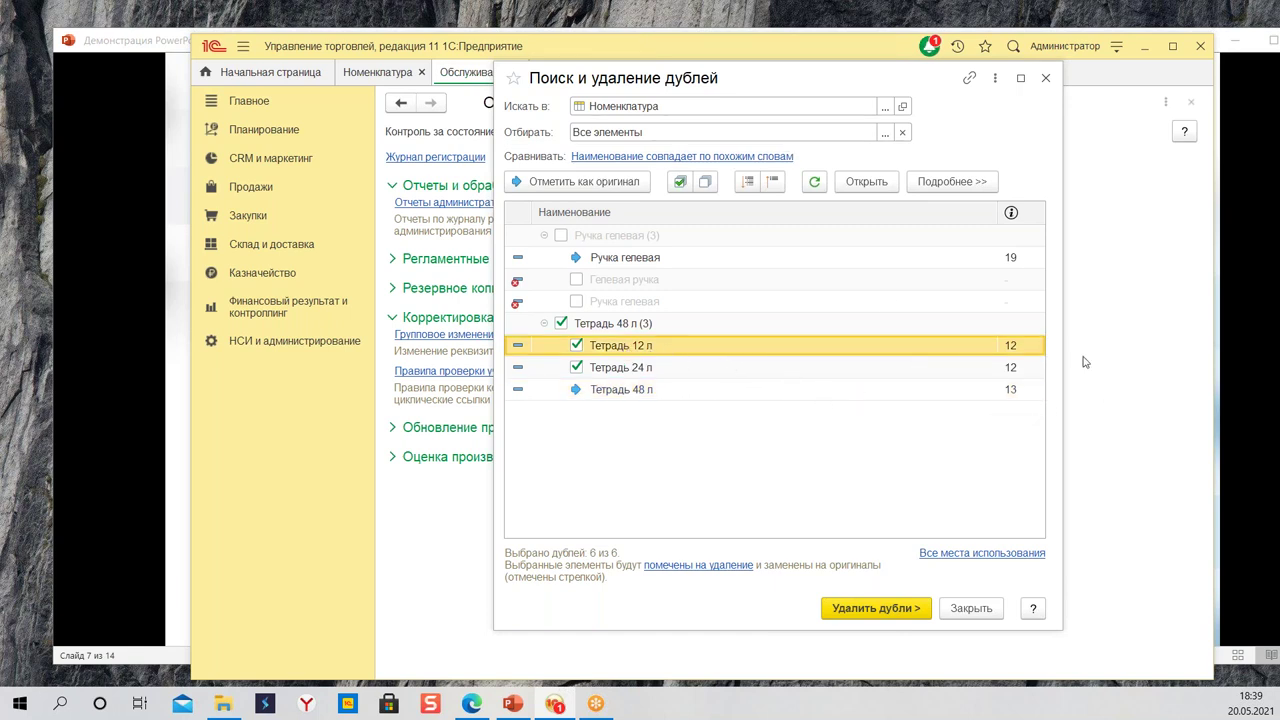
left_click(739, 375)
left_click(701, 392)
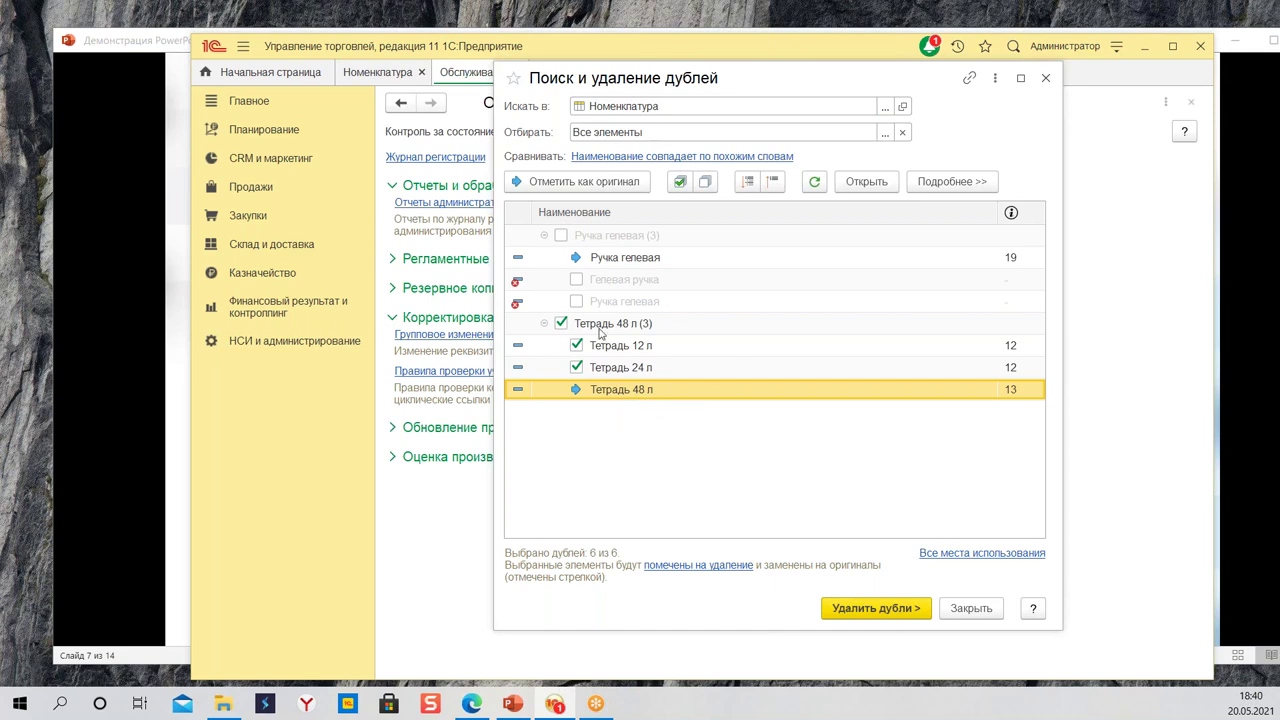
left_click(856, 607)
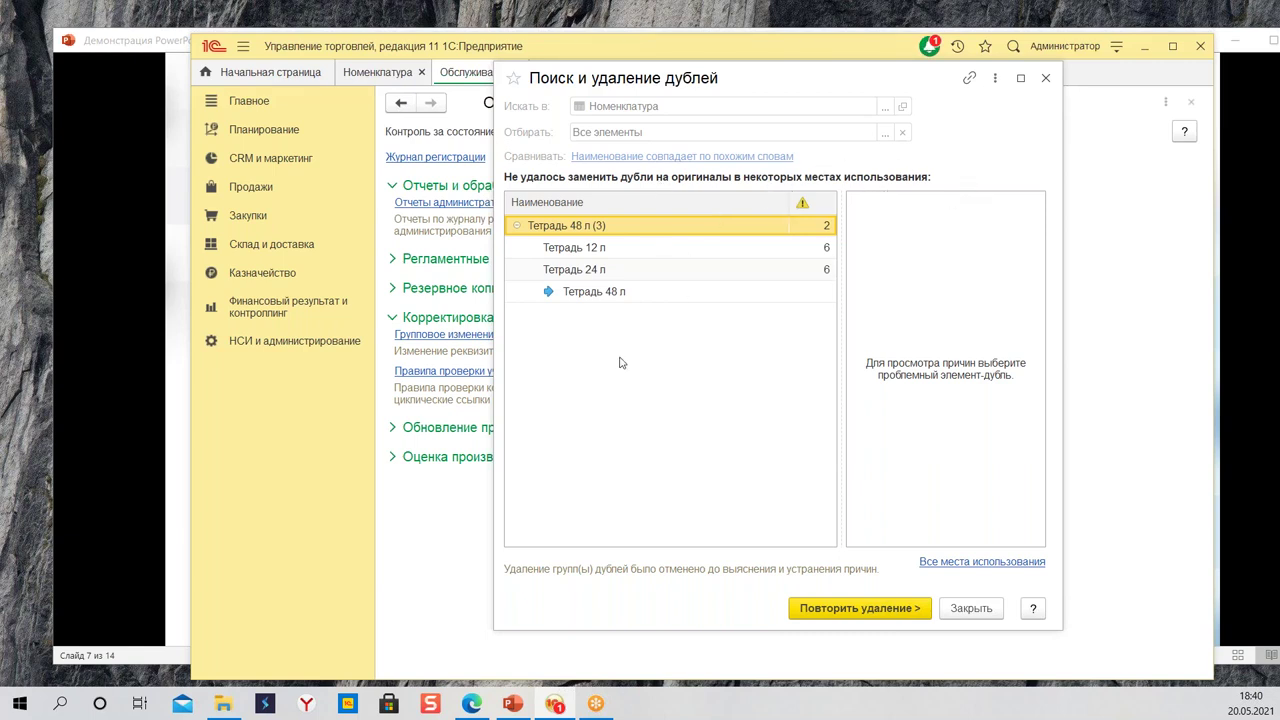
Step: Examine the problem usage places of Тетрадь 12 л and Тетрадь 24 л and the reasons given for each
left_click(610, 296)
left_click(600, 252)
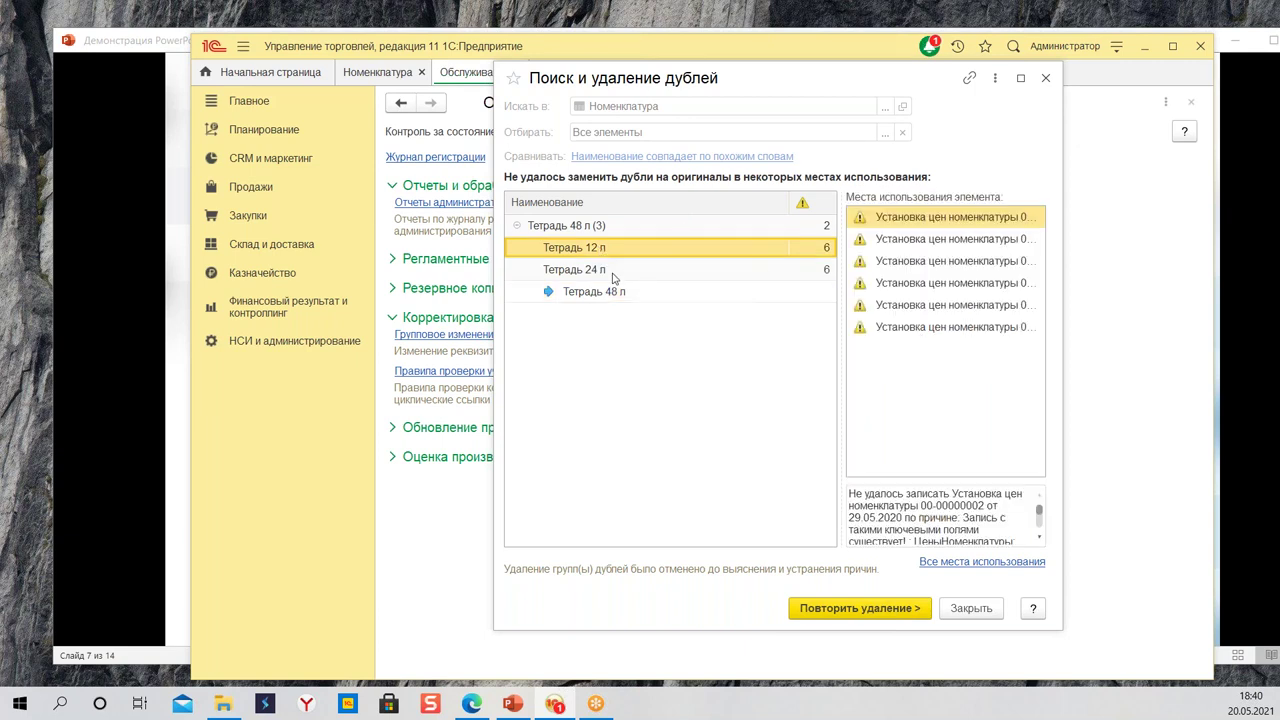
left_click(612, 272)
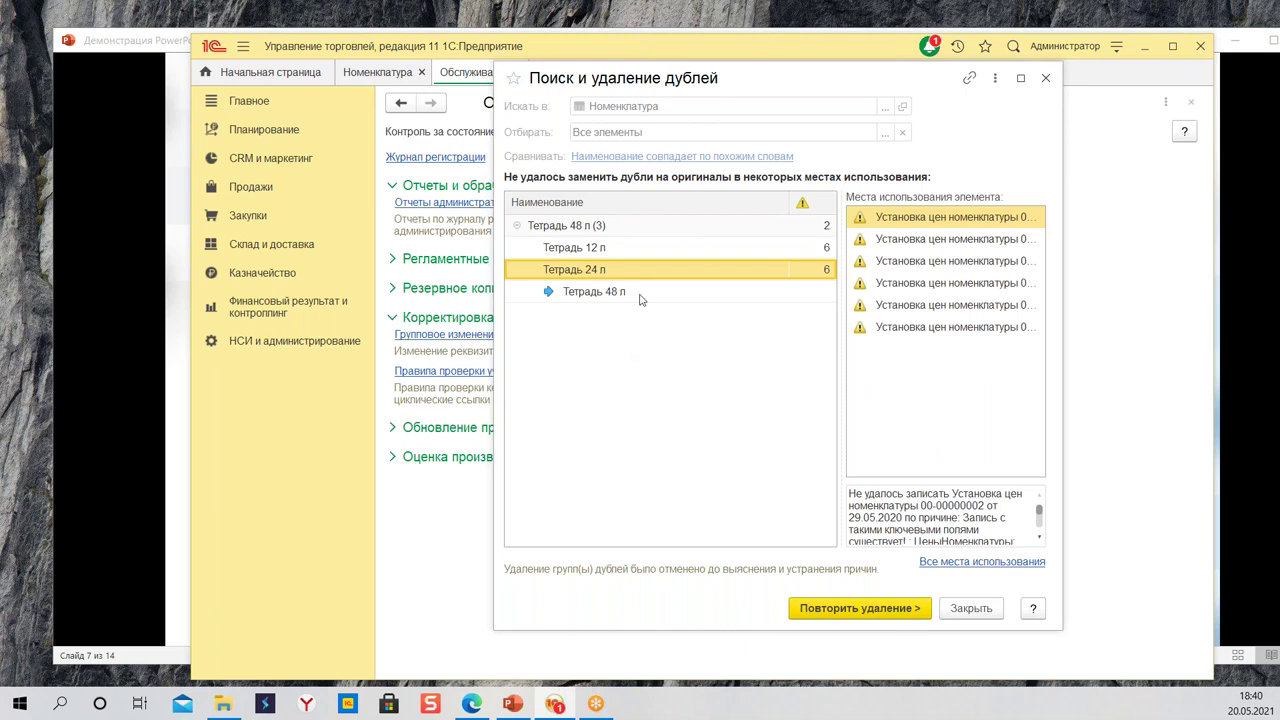
left_click(589, 249)
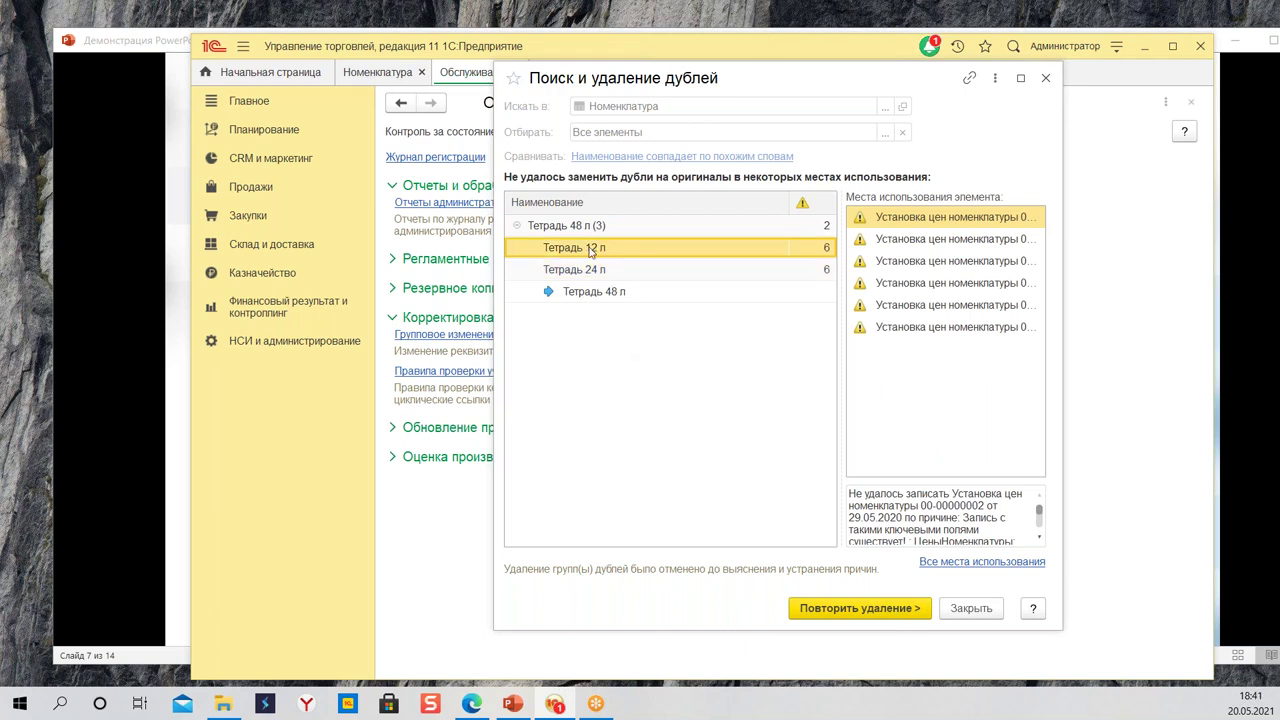
left_click(917, 240)
left_click(927, 288)
left_click(924, 324)
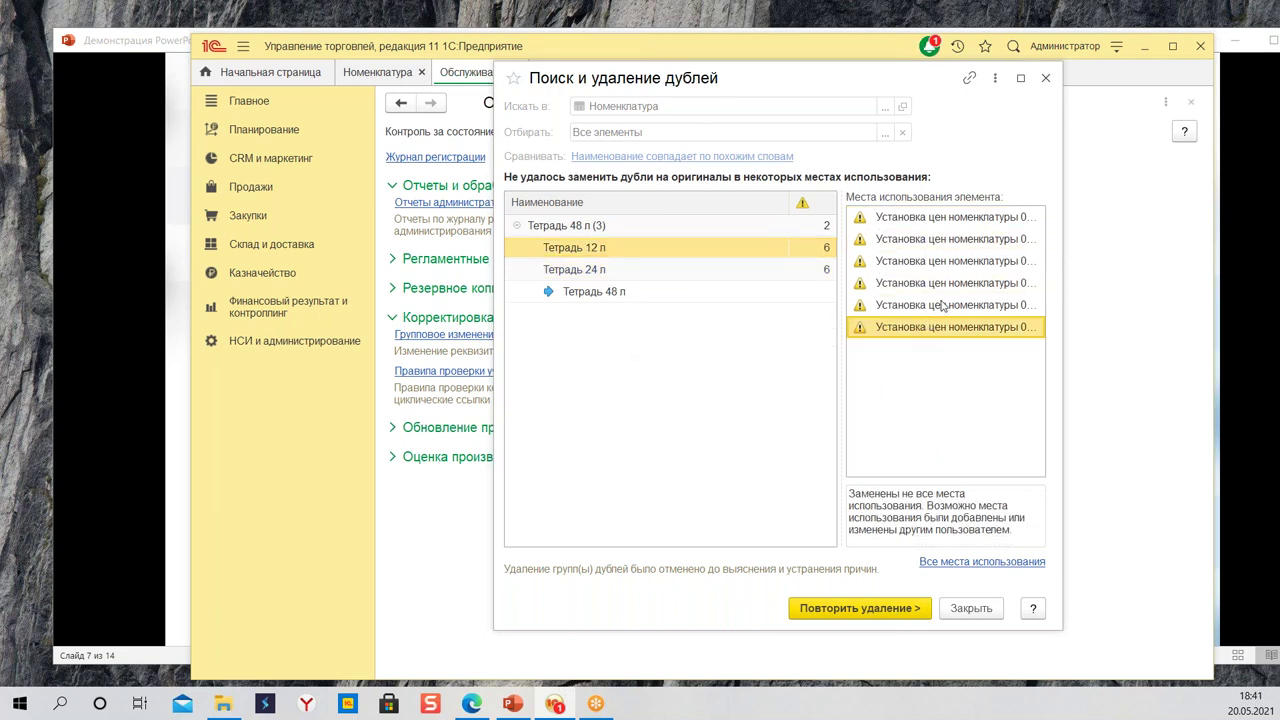
left_click(944, 306)
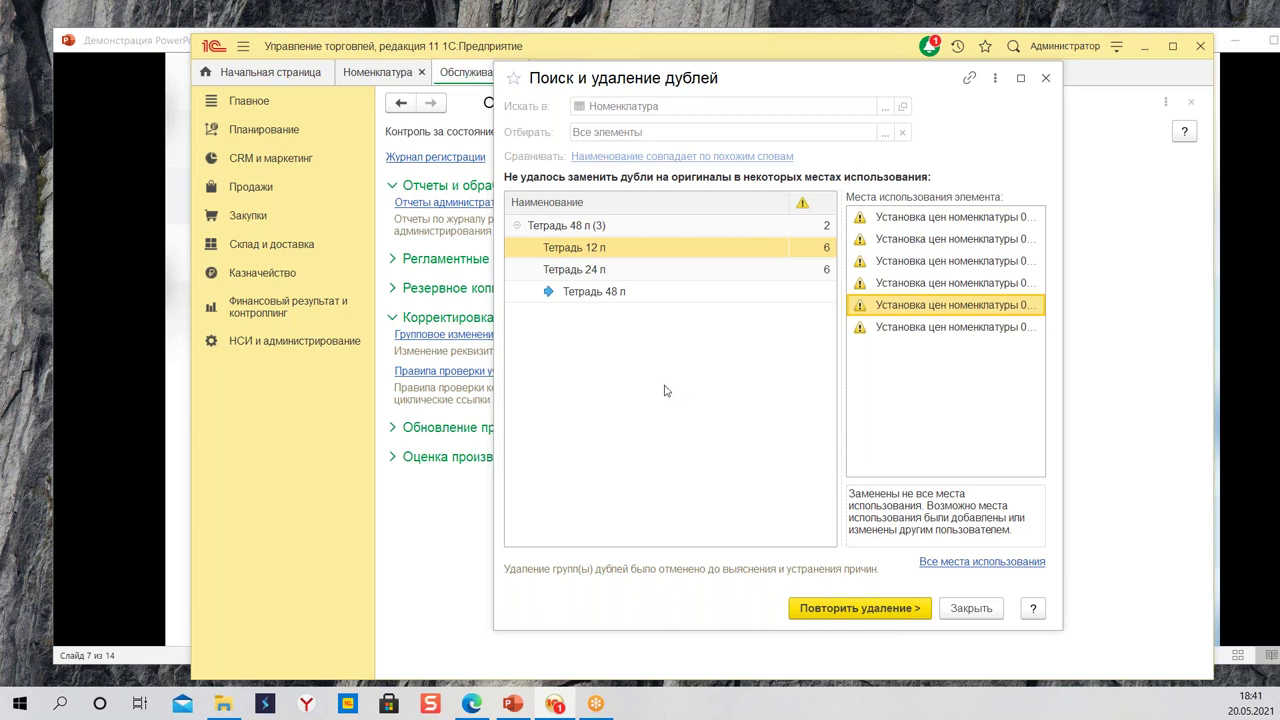
left_click(594, 299)
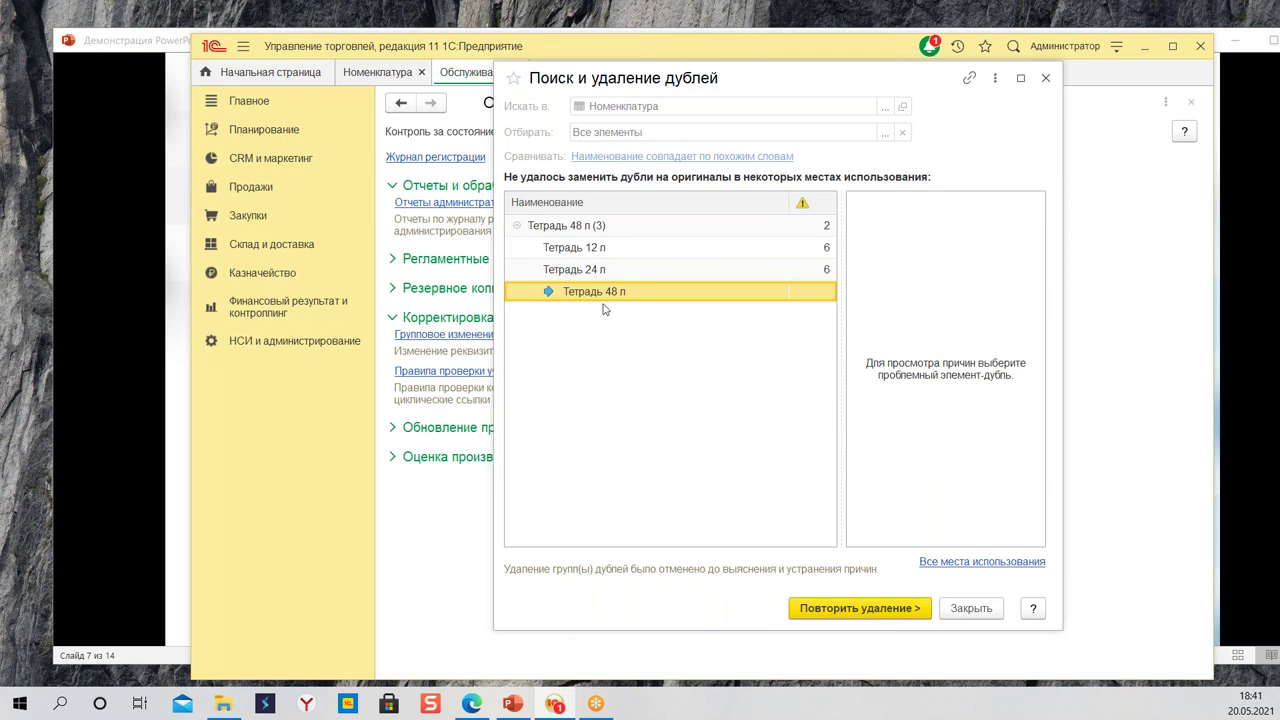
Step: Open the report on all usage places of the Тетрадь items, read through it, and return to the duplicate removal results
left_click(964, 564)
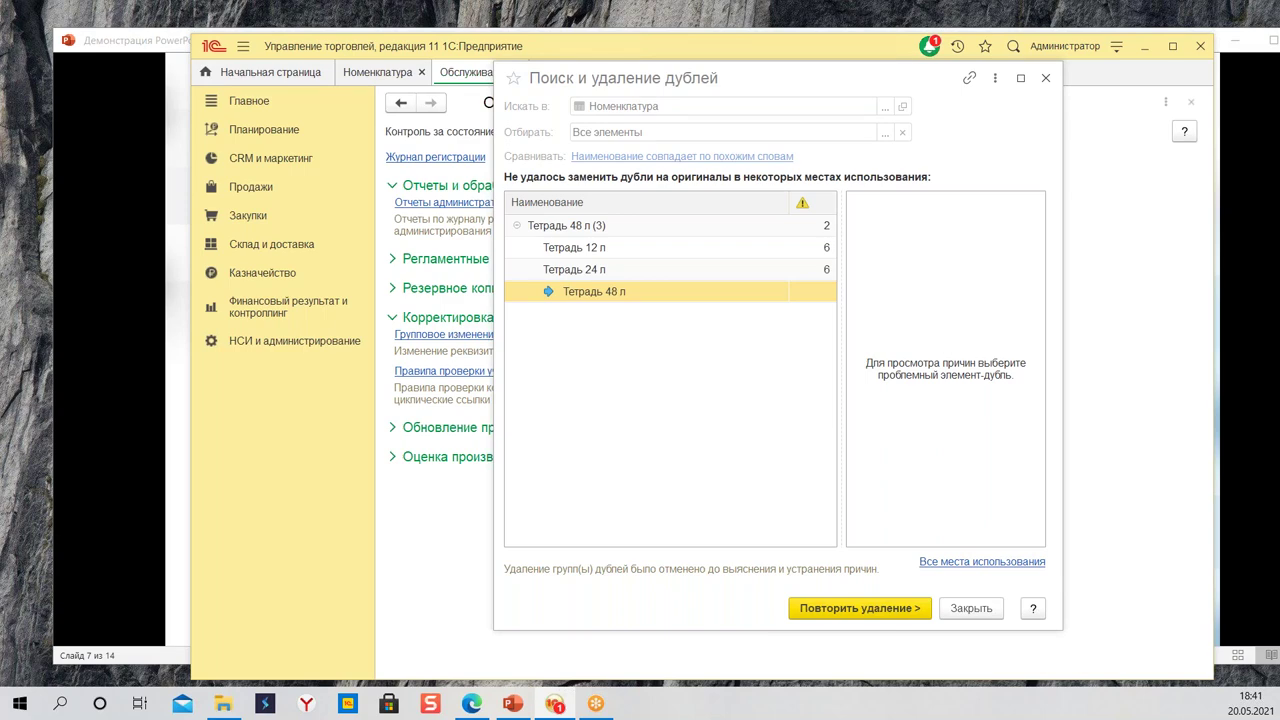
left_click_drag(236, 201, 794, 179)
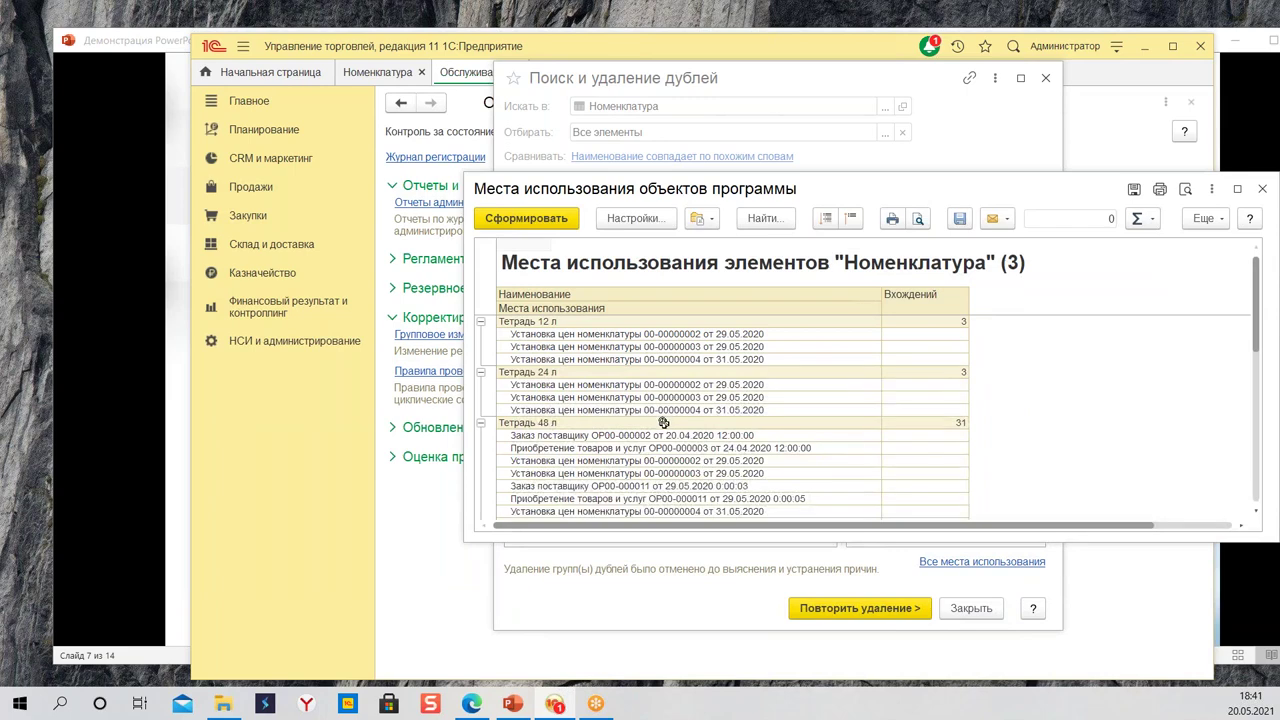
scroll(680, 410, "down", 1)
scroll(680, 410, "down", 10)
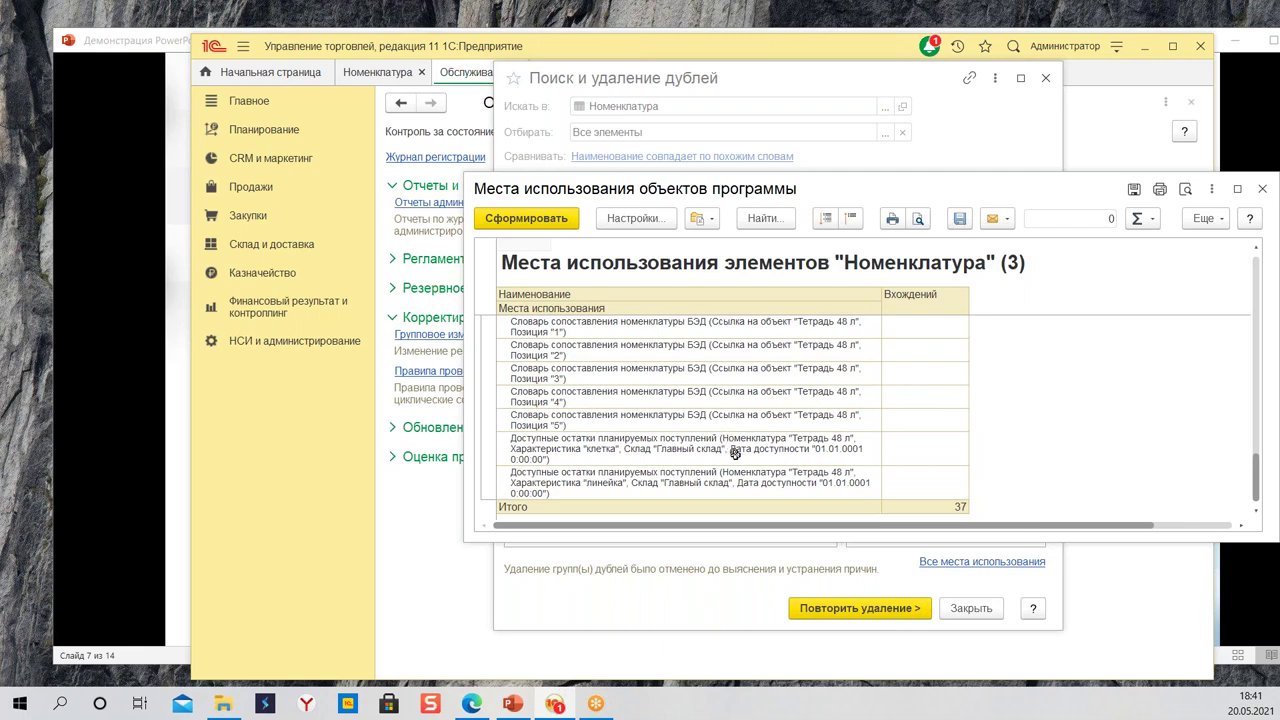
scroll(745, 402, "up", 8)
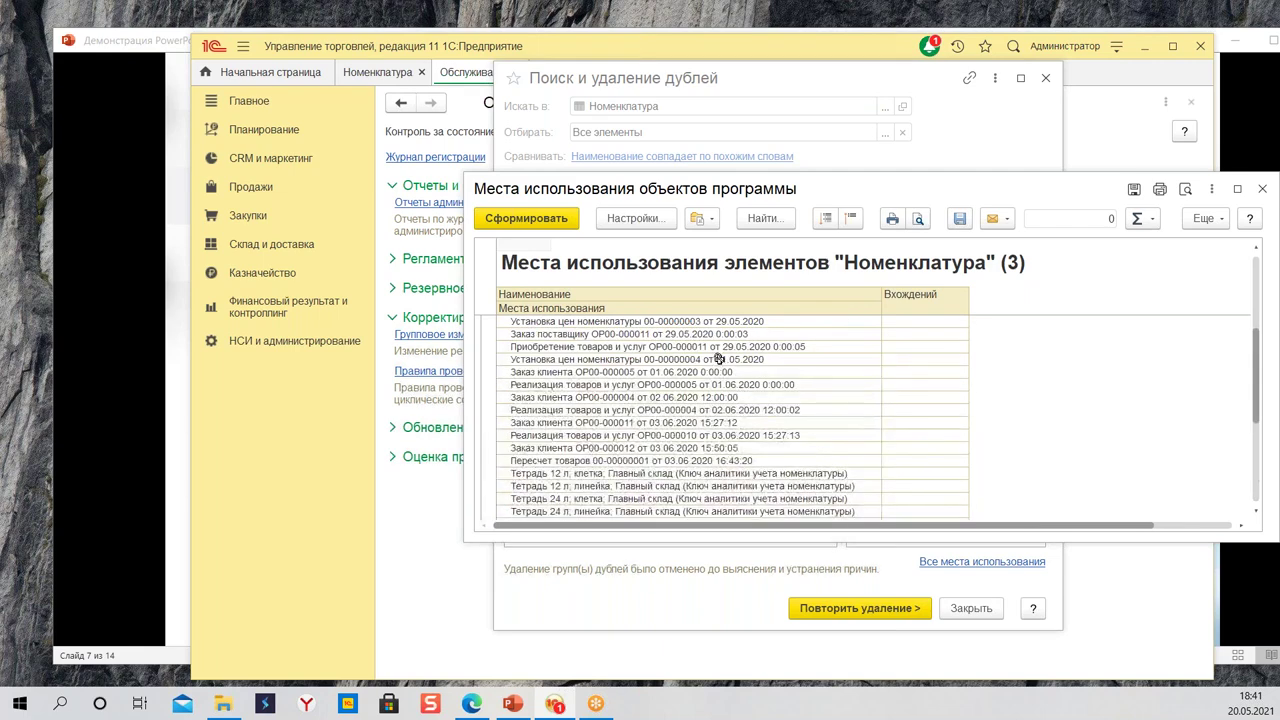
scroll(718, 359, "up", 5)
left_click_drag(954, 192, 408, 194)
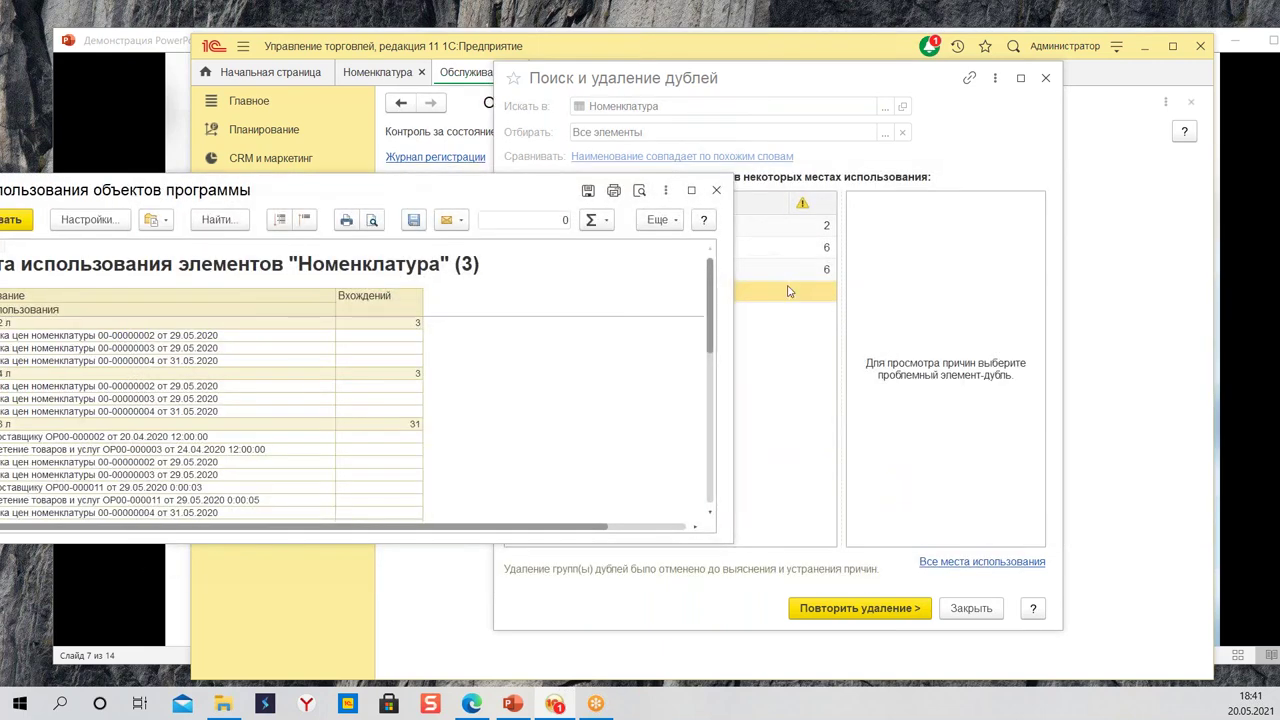
key("alt+Tab")
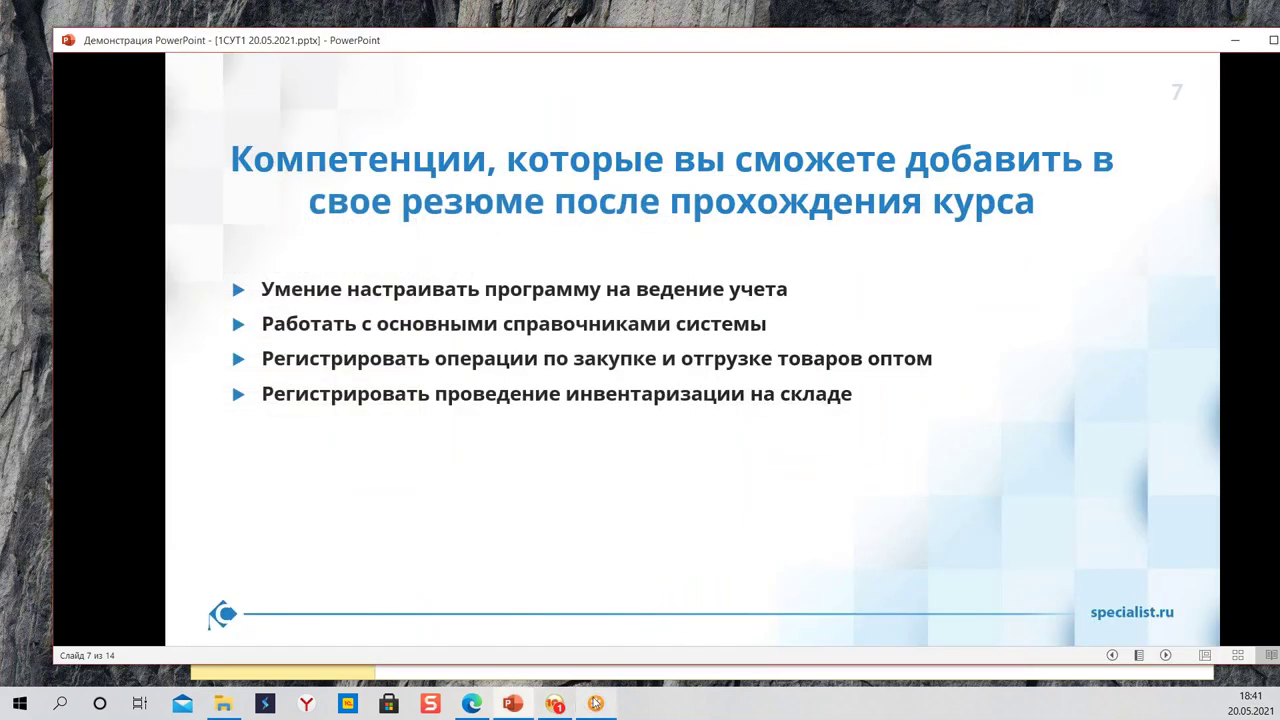
left_click(558, 703)
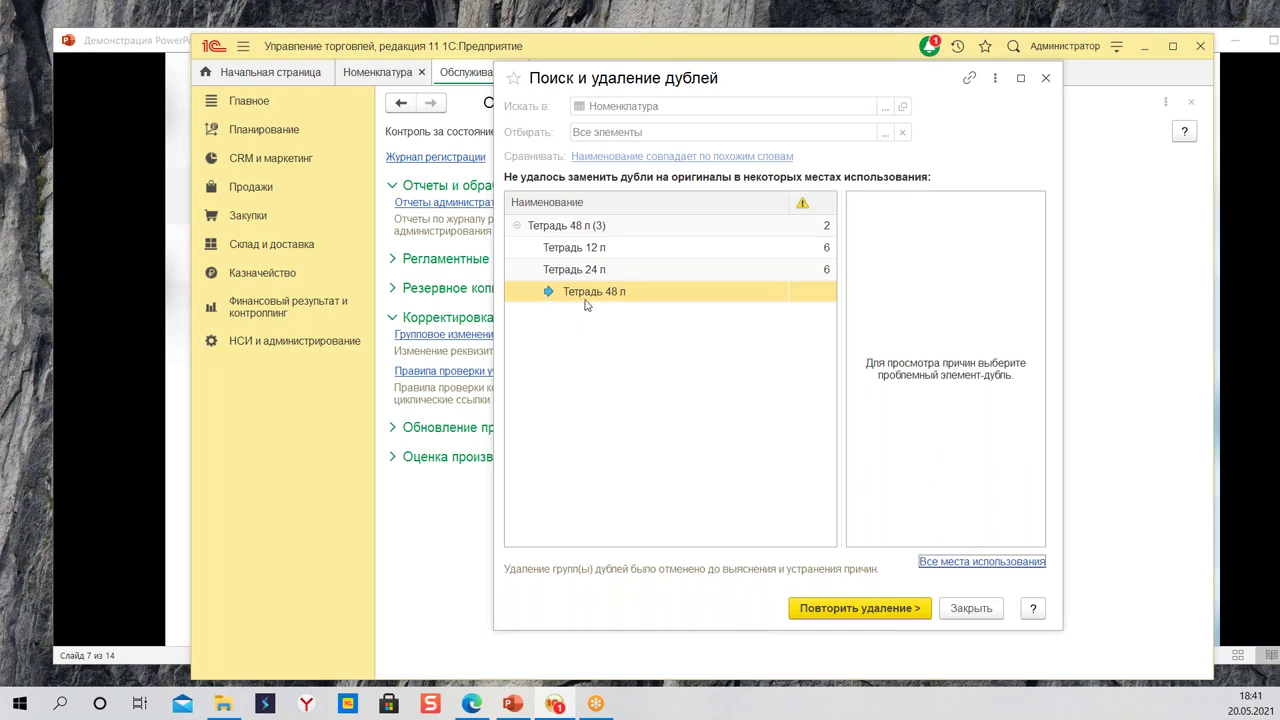
Step: Recheck the problem usages of Тетрадь 12 л and Тетрадь 24 л against Тетрадь 48 л, and close the duplicate removal results
left_click(780, 250)
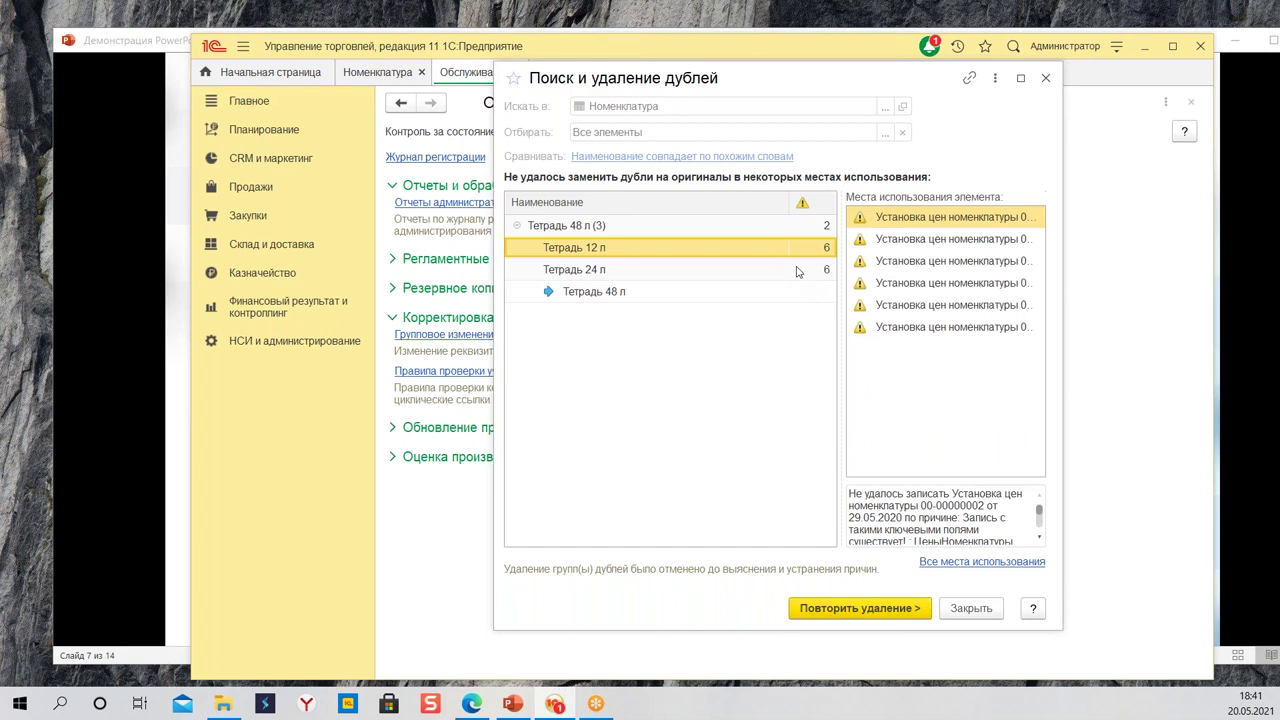
left_click(797, 271)
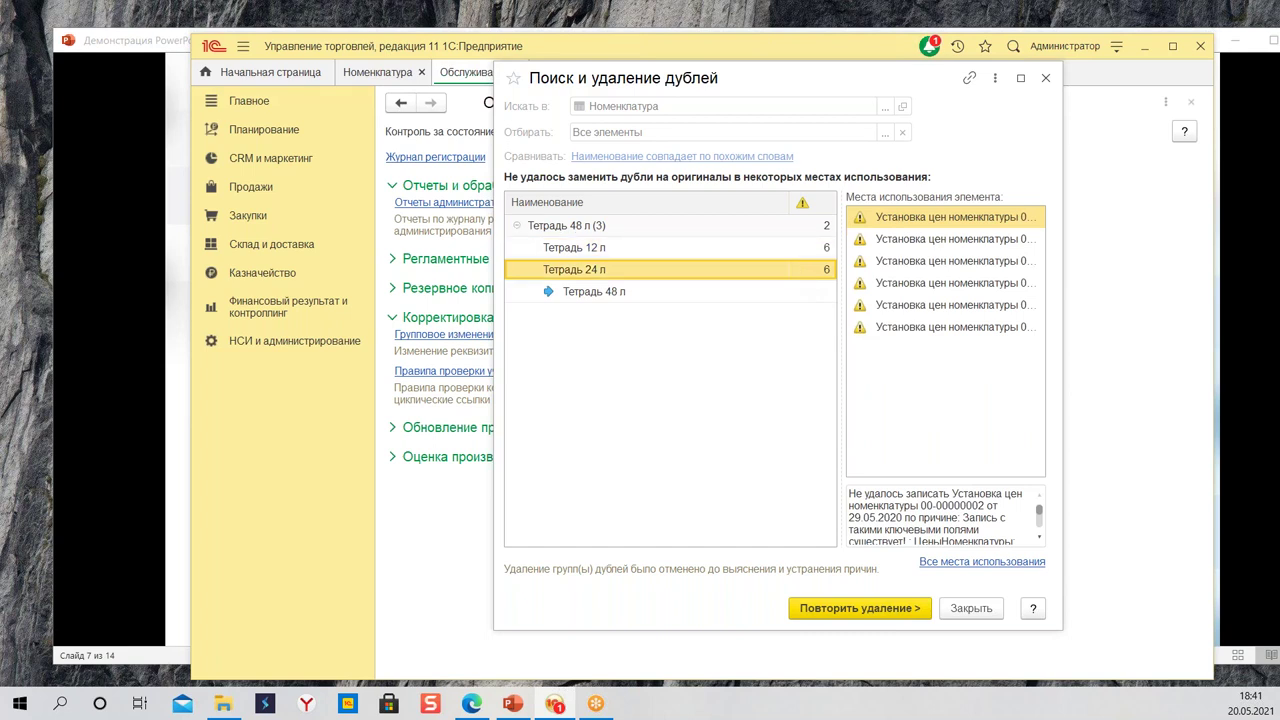
left_click(615, 296)
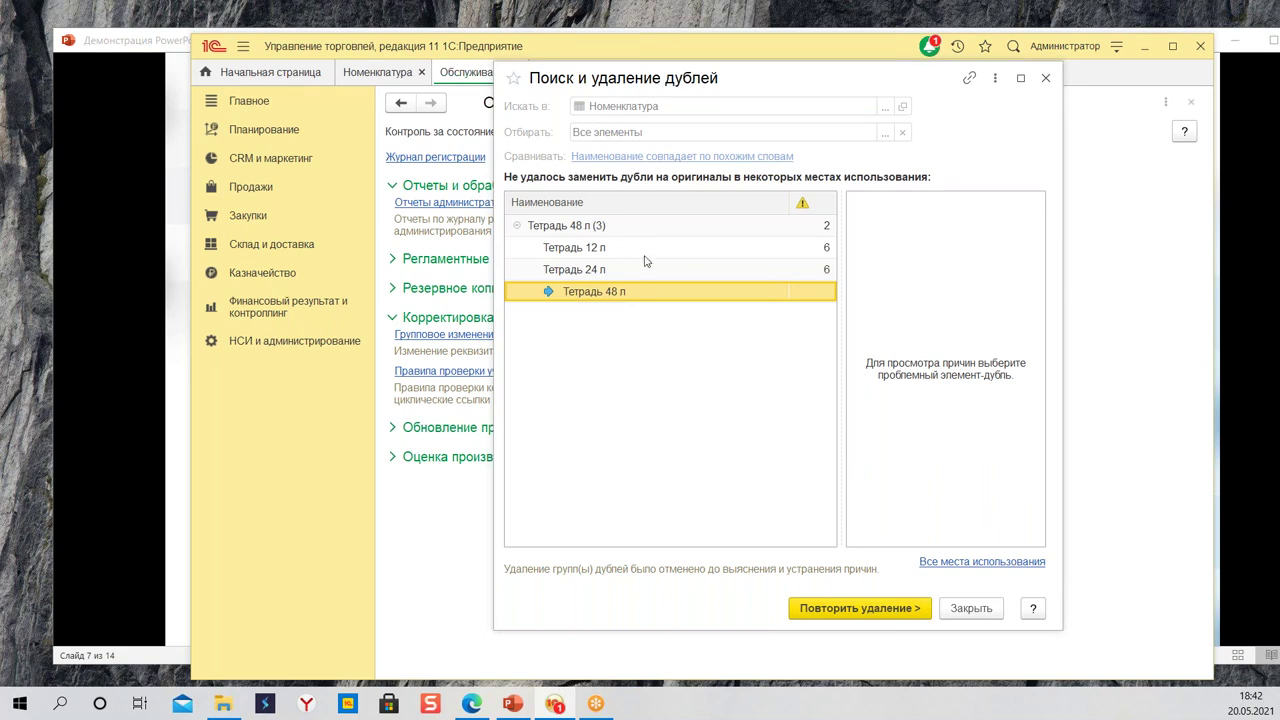
left_click(574, 272)
left_click(594, 293)
left_click(963, 609)
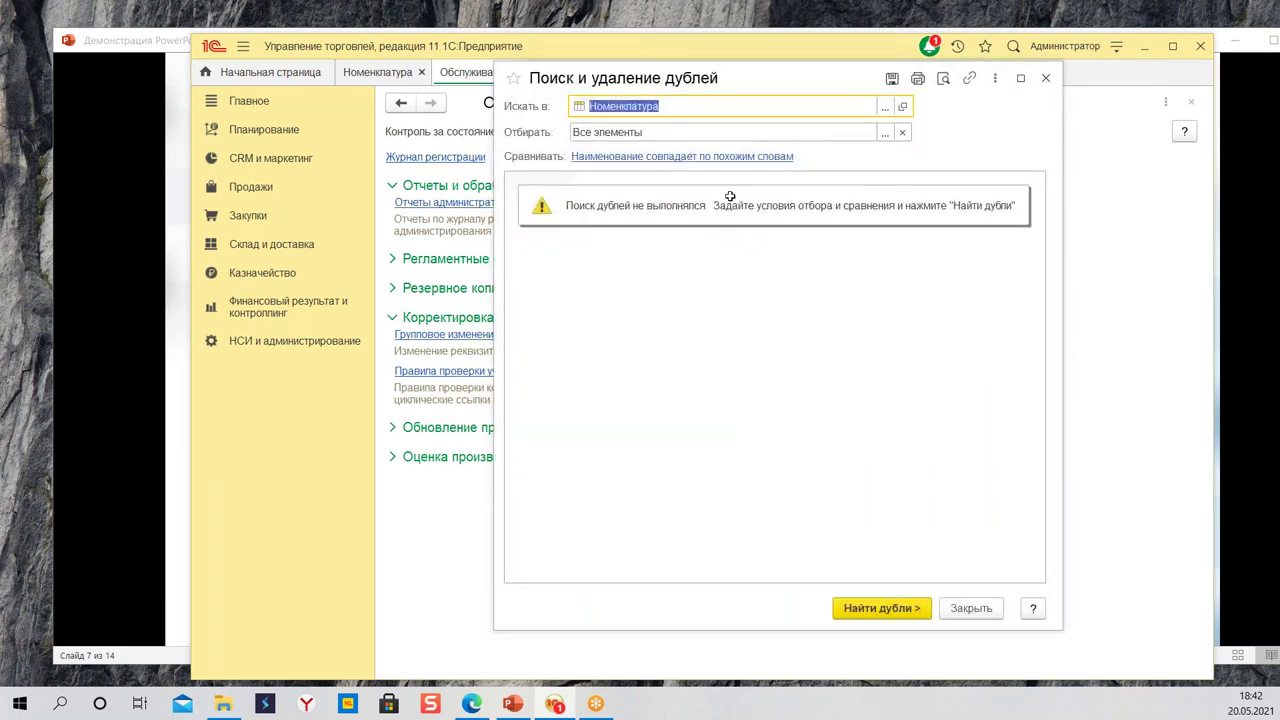
Step: Rerun the duplicate search in Номенклатура and compare the usage counts within the Тетрадь 48 л group
left_click(868, 609)
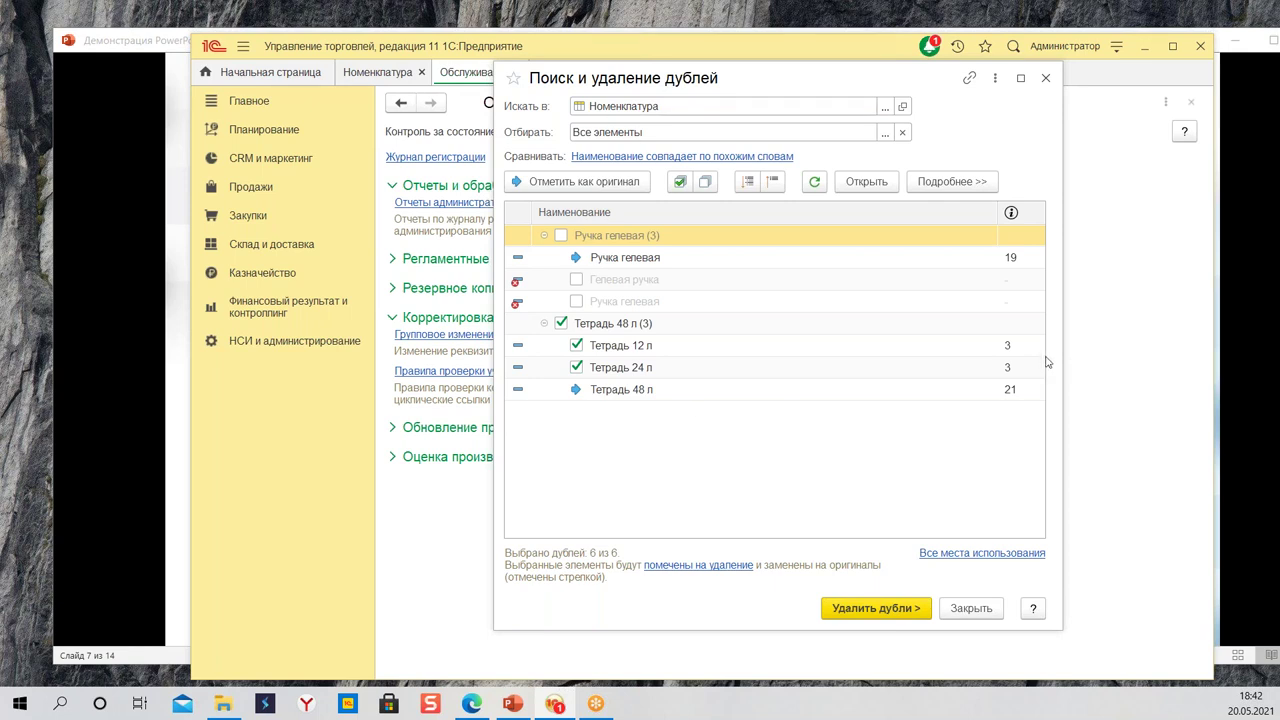
left_click(1003, 349)
left_click(1004, 369)
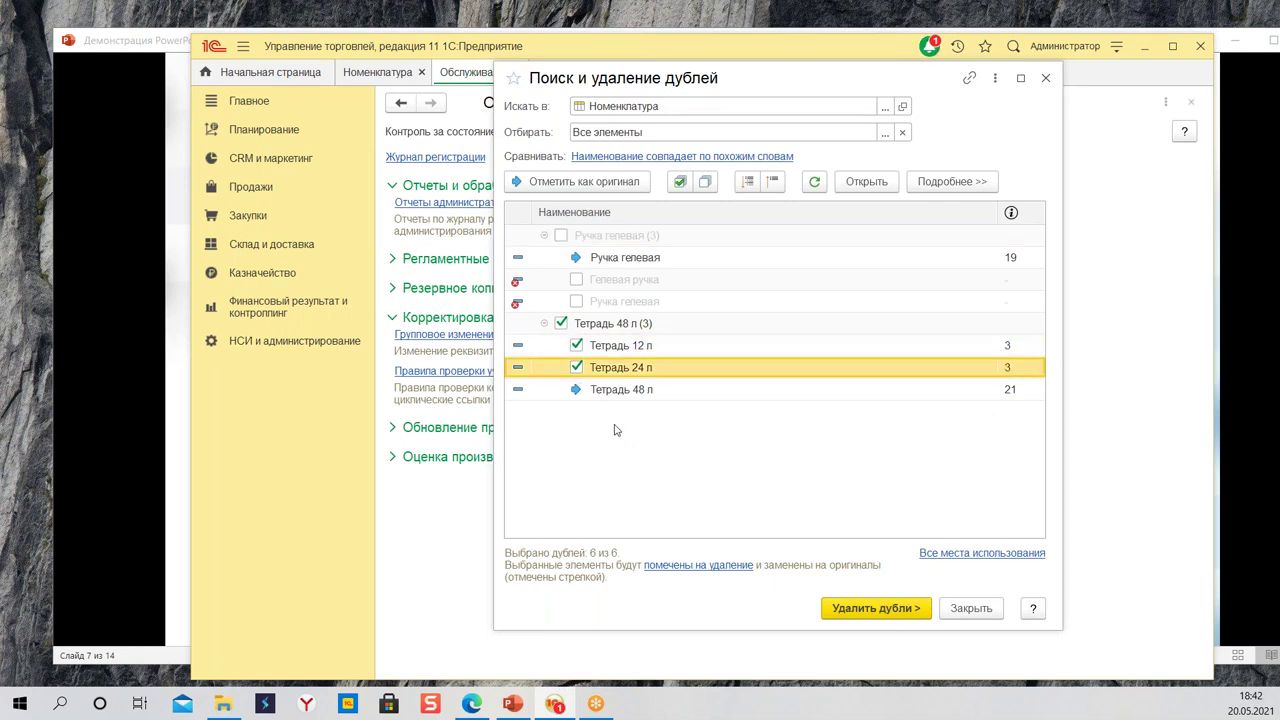
left_click(670, 396)
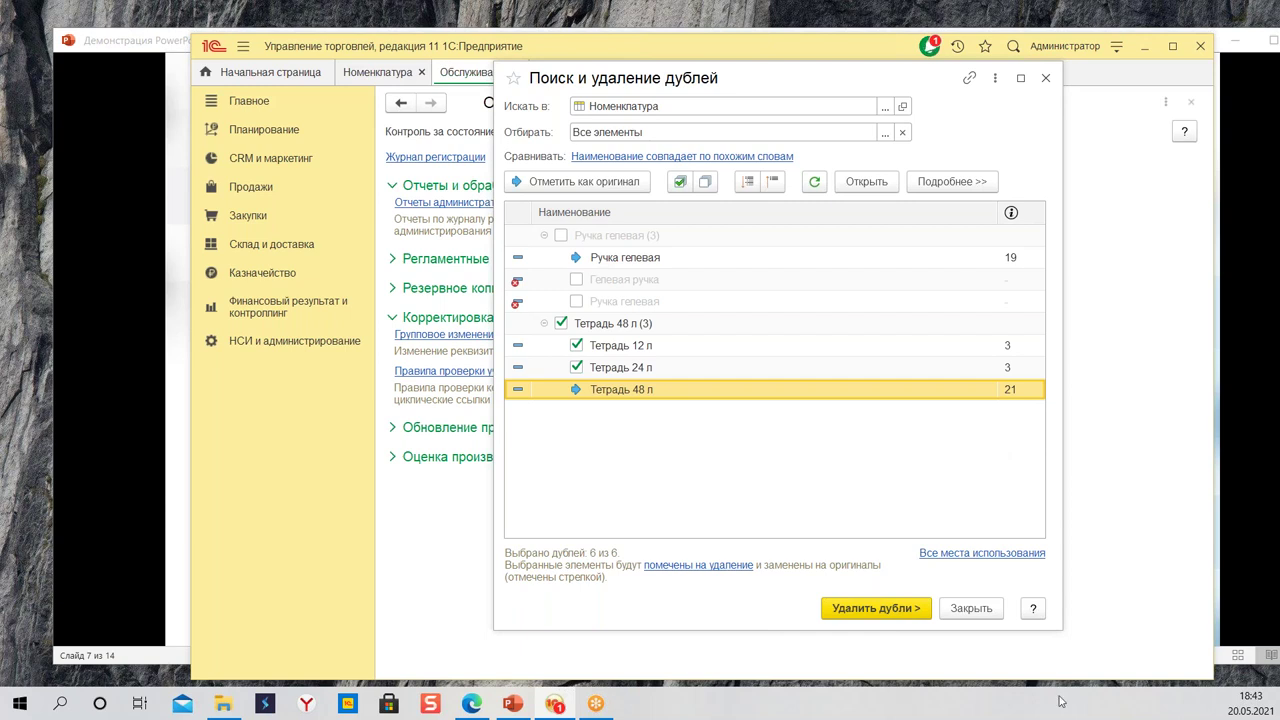
Step: Close the duplicate search and the Обслуживание page, and switch to the PowerPoint slide show
left_click(972, 608)
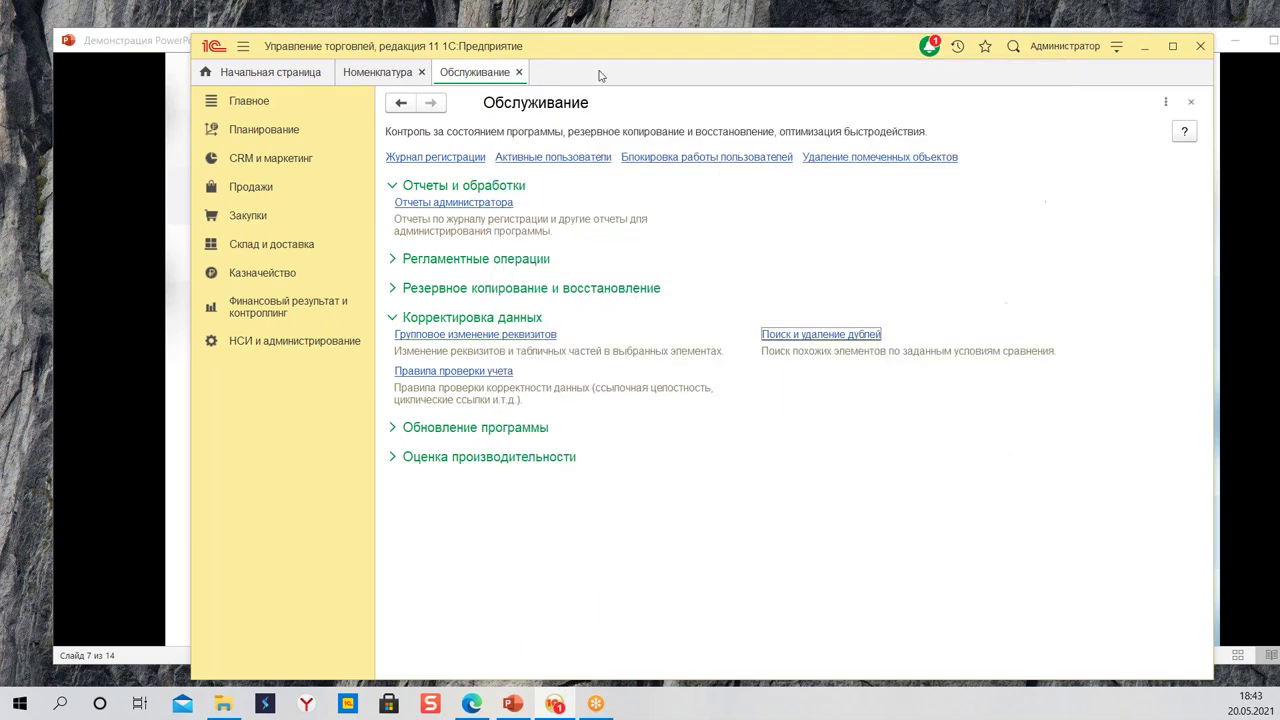
left_click(519, 72)
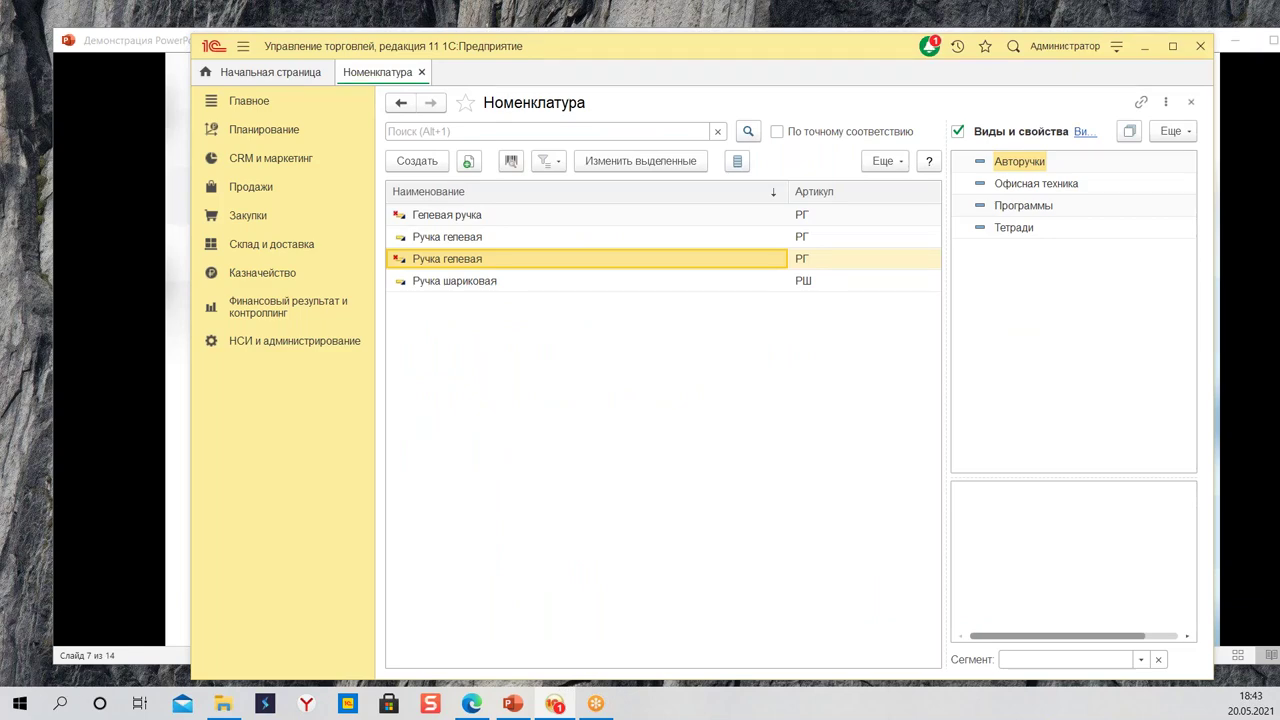
key("alt+Tab")
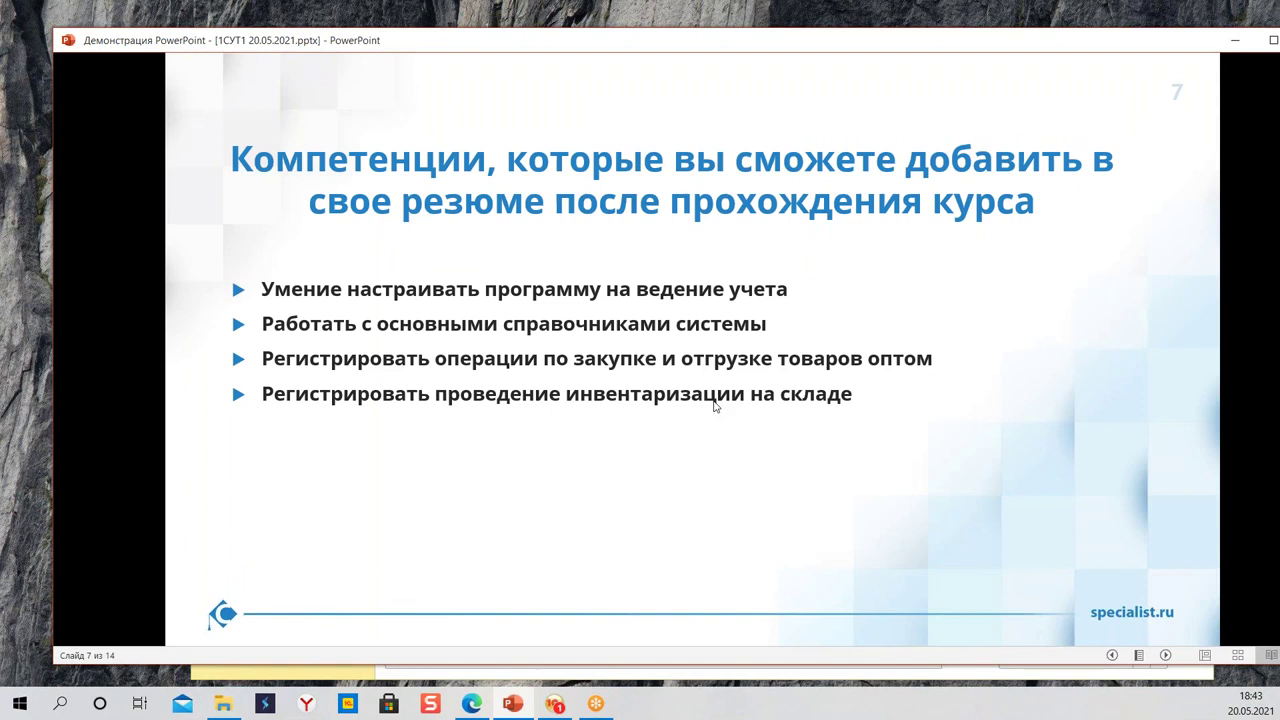